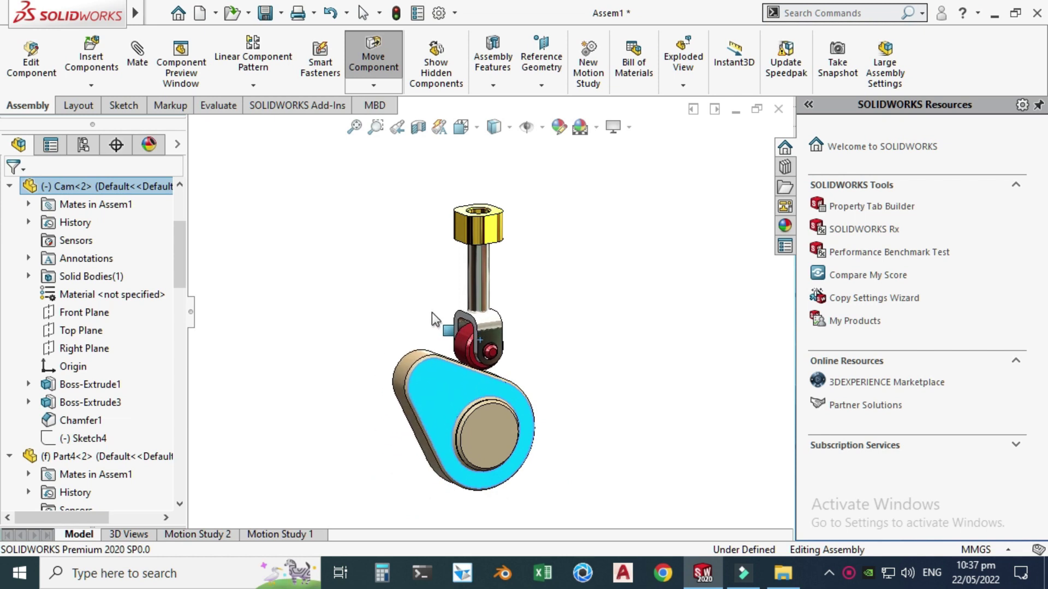
Rotate the cam in the assembly to examine how the roller follower rides on its profile.
{"action": "key", "text": "Escape"}
{"action": "scroll", "coordinate": [422, 366], "scroll_direction": "up", "scroll_amount": 1}
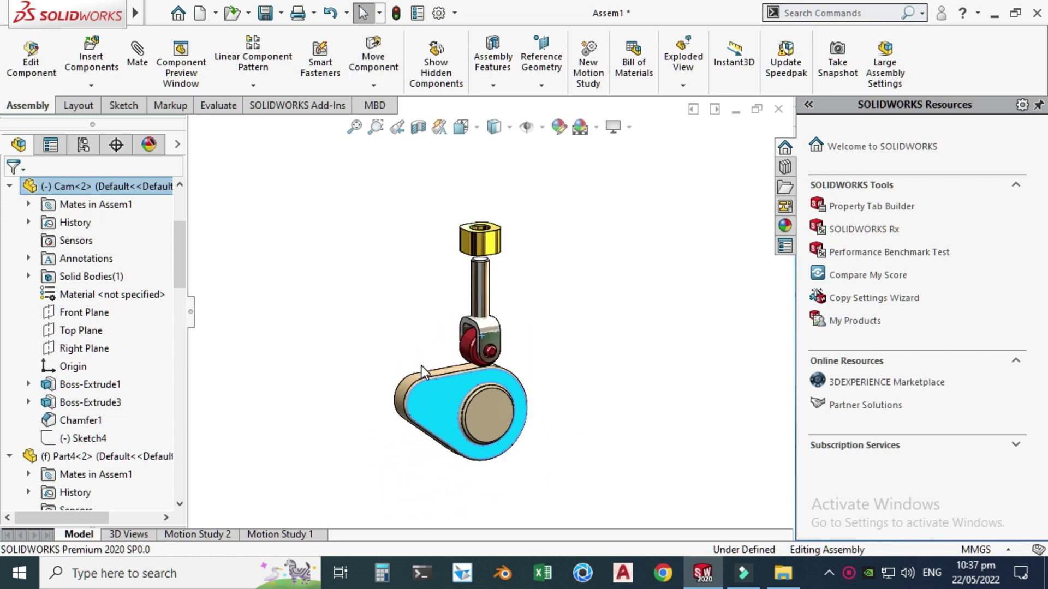
{"action": "scroll", "coordinate": [443, 456], "scroll_direction": "down", "scroll_amount": 1}
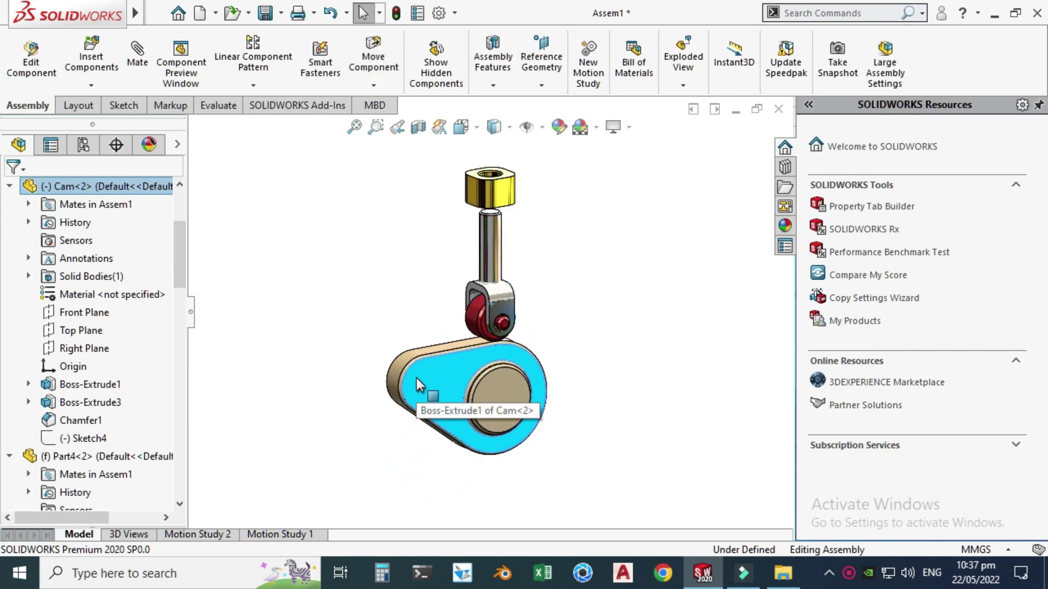
{"action": "left_click", "coordinate": [381, 299]}
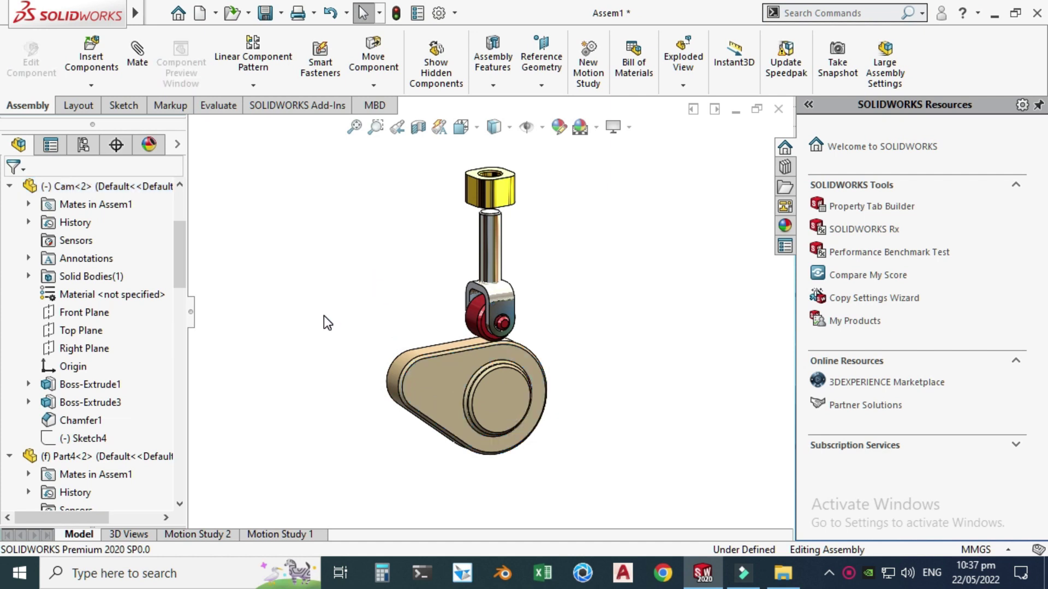
{"action": "left_click", "coordinate": [427, 377]}
{"action": "left_click_drag", "start_coordinate": [418, 328], "coordinate": [388, 319]}
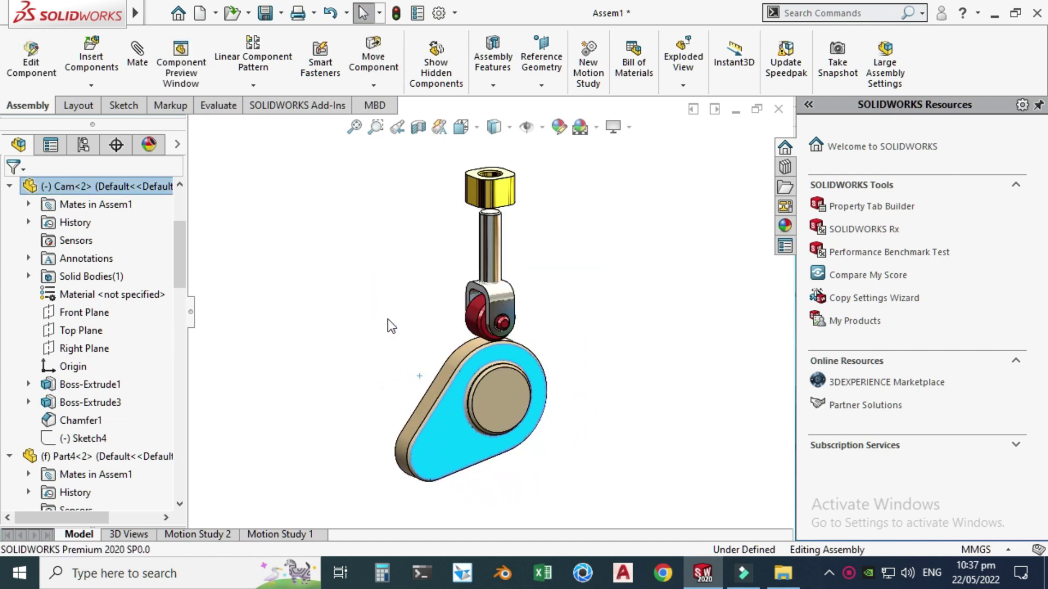
{"action": "left_click", "coordinate": [368, 281]}
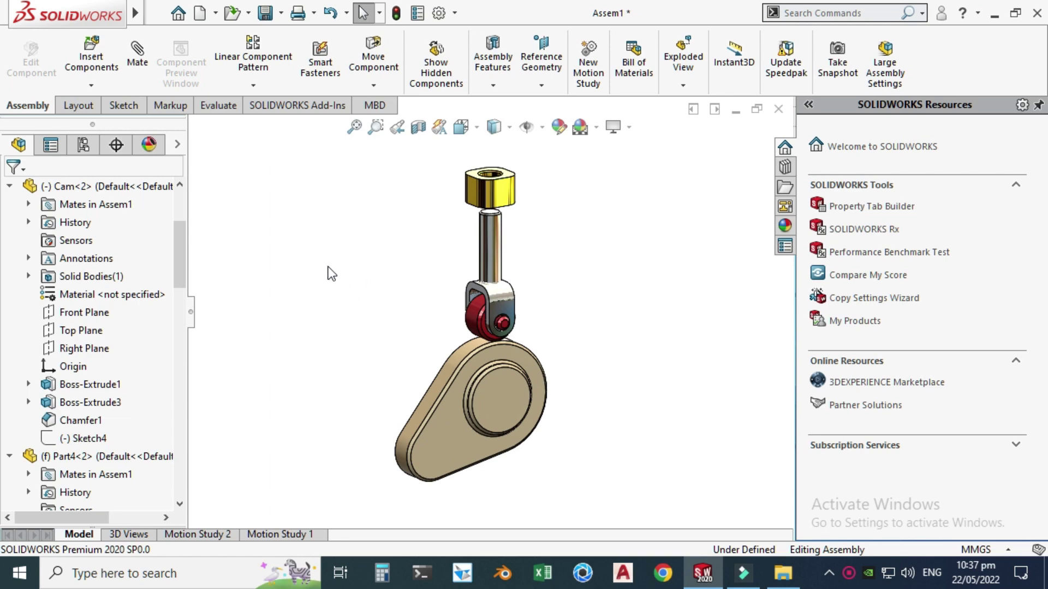
Create a new part document for the cam.
{"action": "left_click", "coordinate": [216, 14]}
{"action": "left_click", "coordinate": [226, 34]}
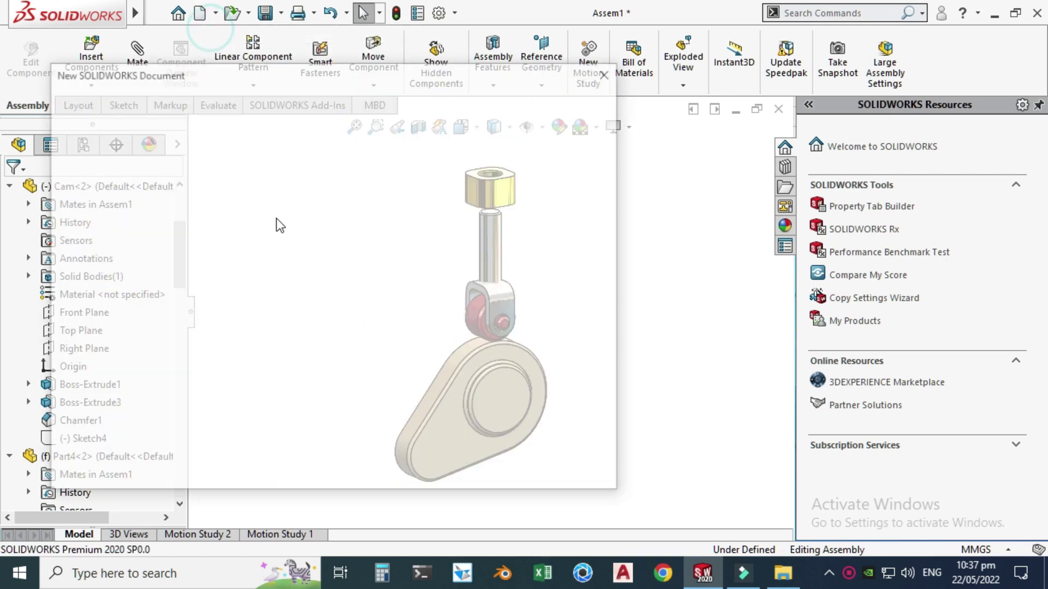
{"action": "left_click", "coordinate": [420, 458]}
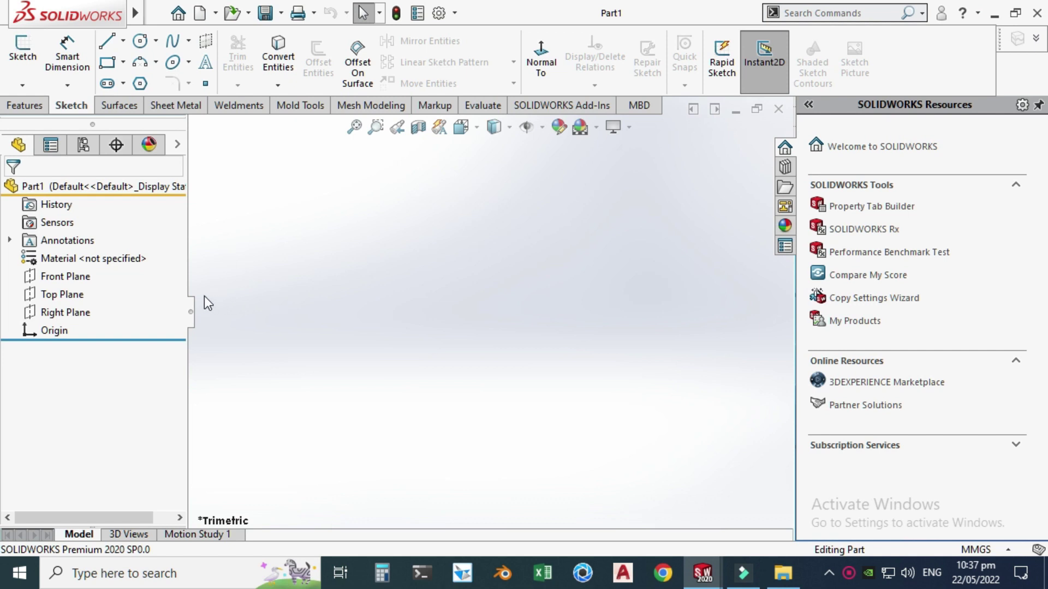
Set the part's unit system to CGS (centimeter, gram, second).
{"action": "left_click", "coordinate": [65, 276]}
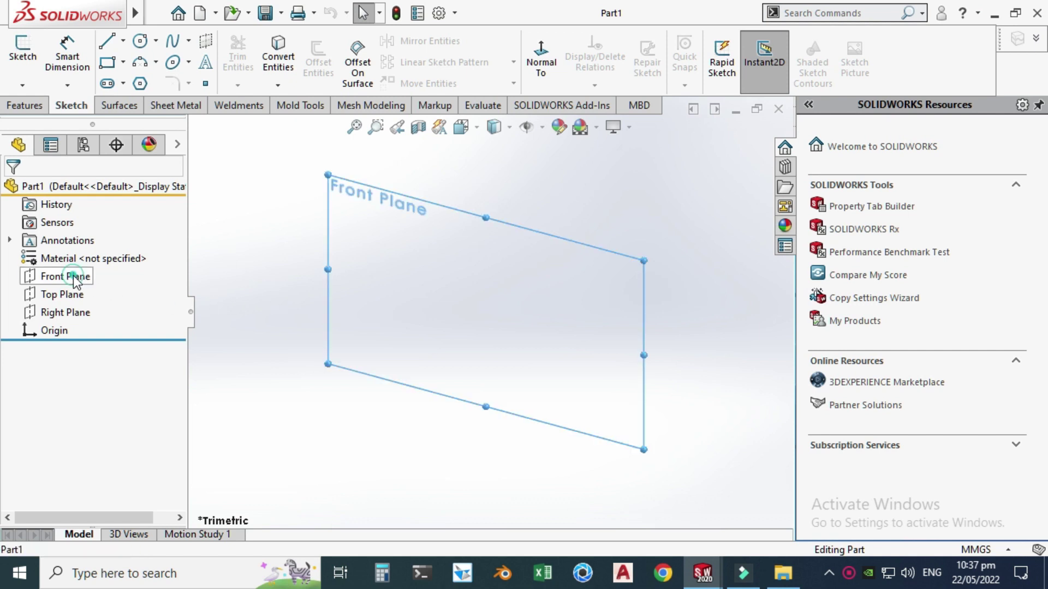
{"action": "left_click", "coordinate": [208, 201]}
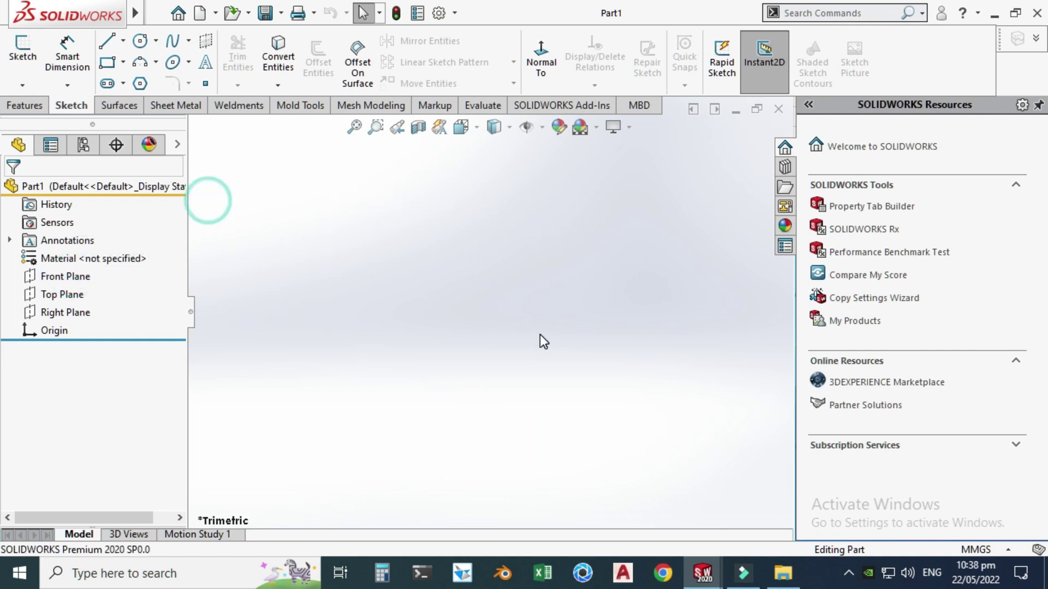
{"action": "left_click", "coordinate": [974, 550]}
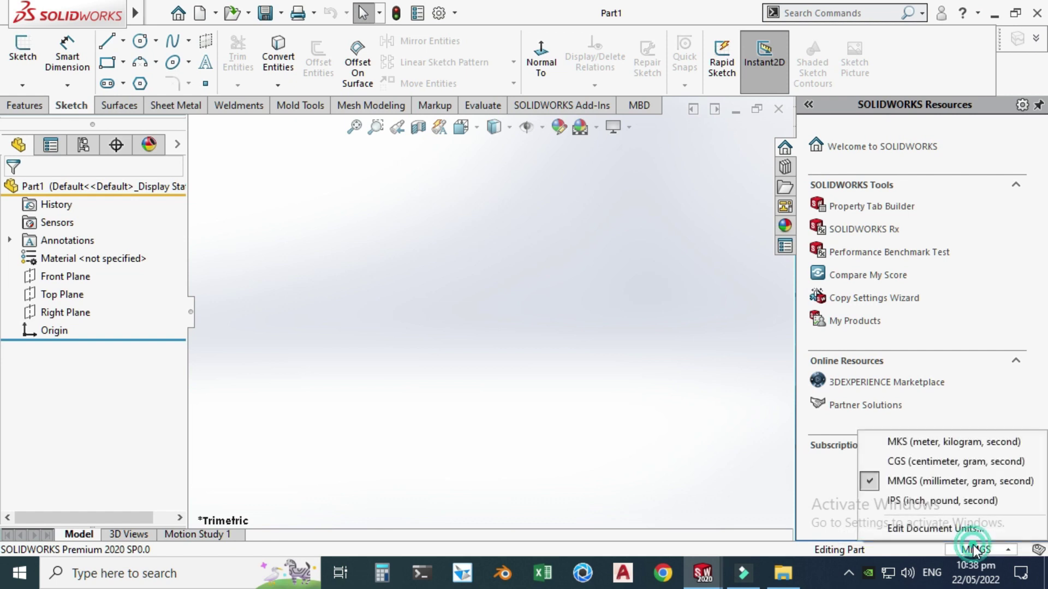
{"action": "left_click", "coordinate": [931, 463]}
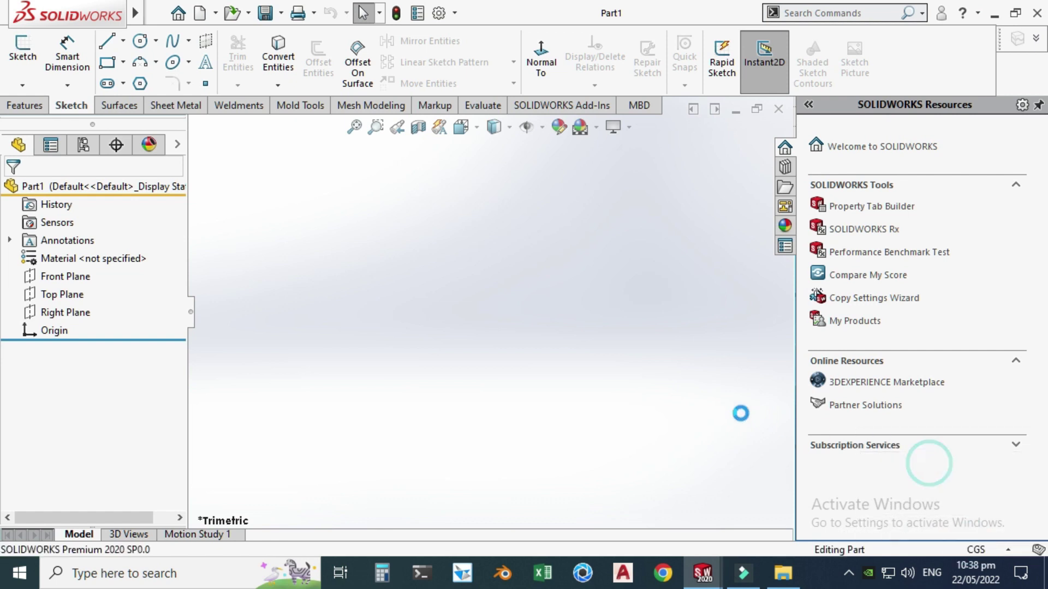
{"action": "left_click", "coordinate": [658, 363]}
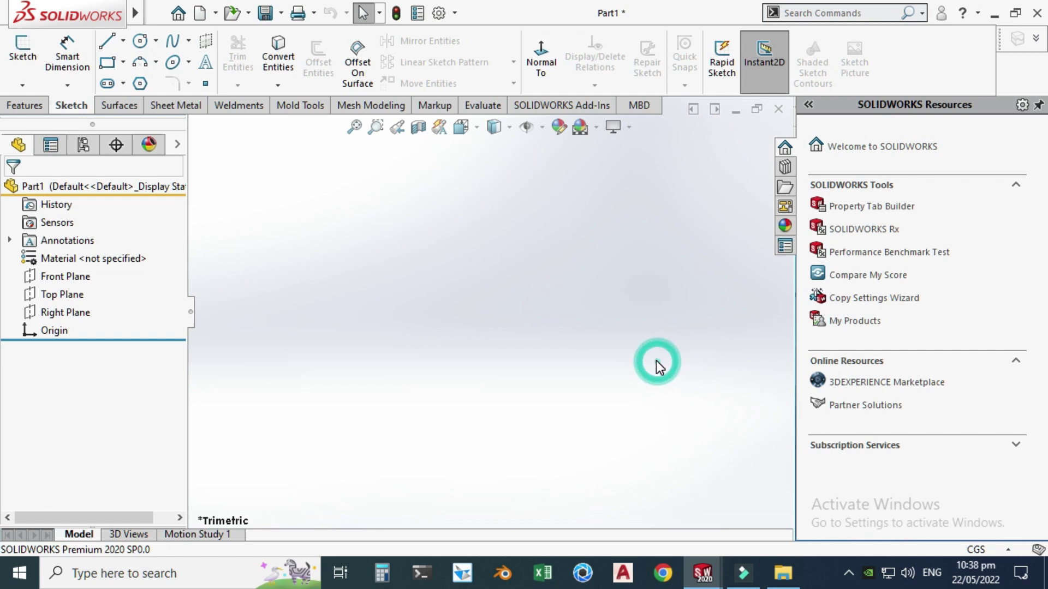
Sketch on the Front Plane a circle about 5.7 cm in diameter at the origin and another about 5.4 cm to its right.
{"action": "left_click", "coordinate": [87, 277]}
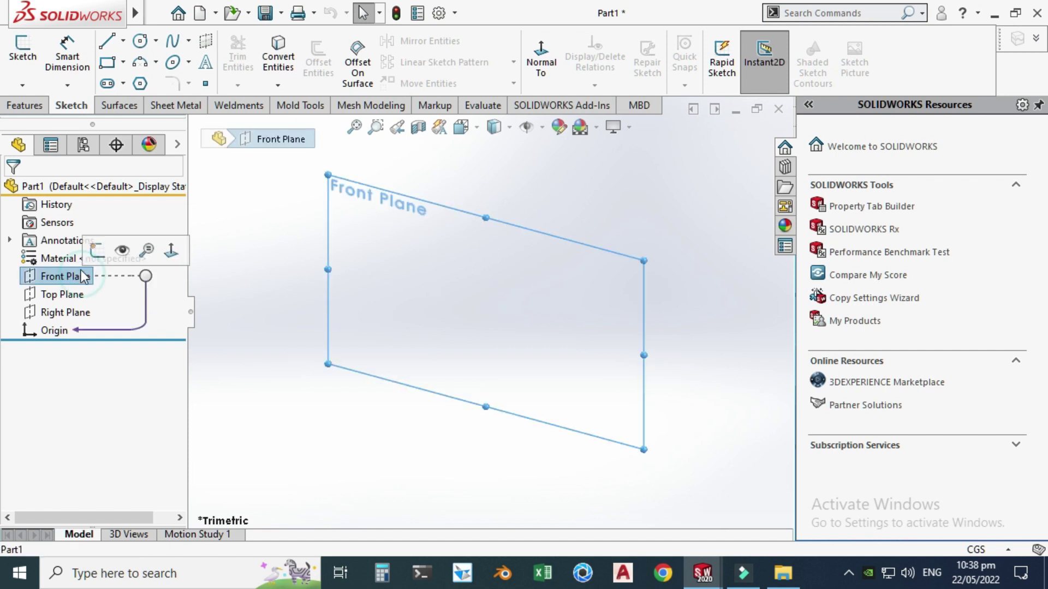
{"action": "left_click", "coordinate": [97, 252]}
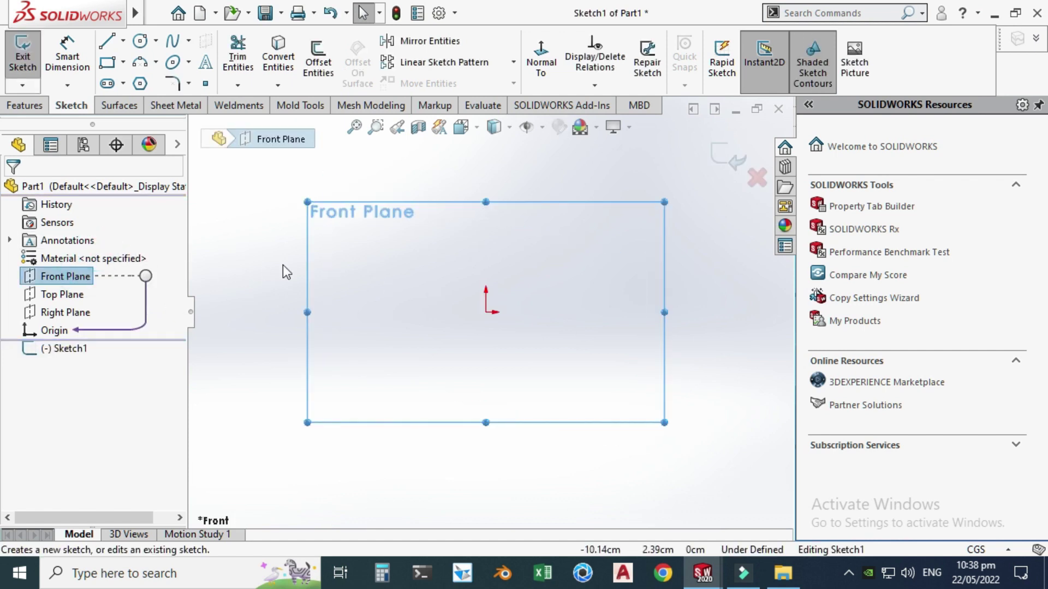
{"action": "left_click", "coordinate": [145, 43]}
{"action": "scroll", "coordinate": [467, 287], "scroll_direction": "up", "scroll_amount": 1}
{"action": "scroll", "coordinate": [551, 304], "scroll_direction": "down", "scroll_amount": 2}
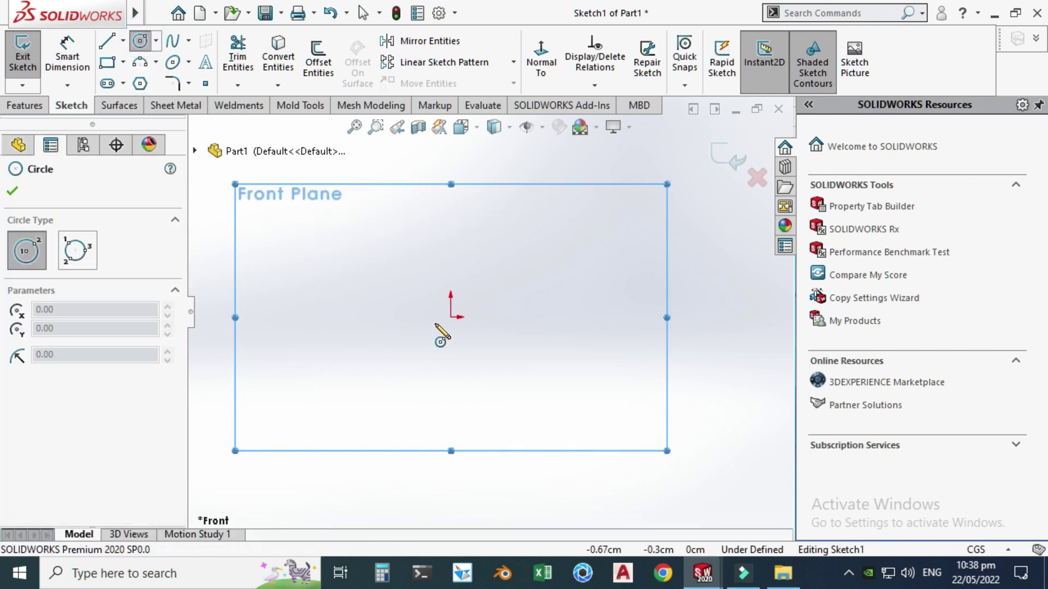
{"action": "mouse_move", "coordinate": [450, 317]}
{"action": "left_mouse_down"}
{"action": "mouse_move", "coordinate": [439, 403]}
{"action": "mouse_move", "coordinate": [443, 385]}
{"action": "left_mouse_up"}
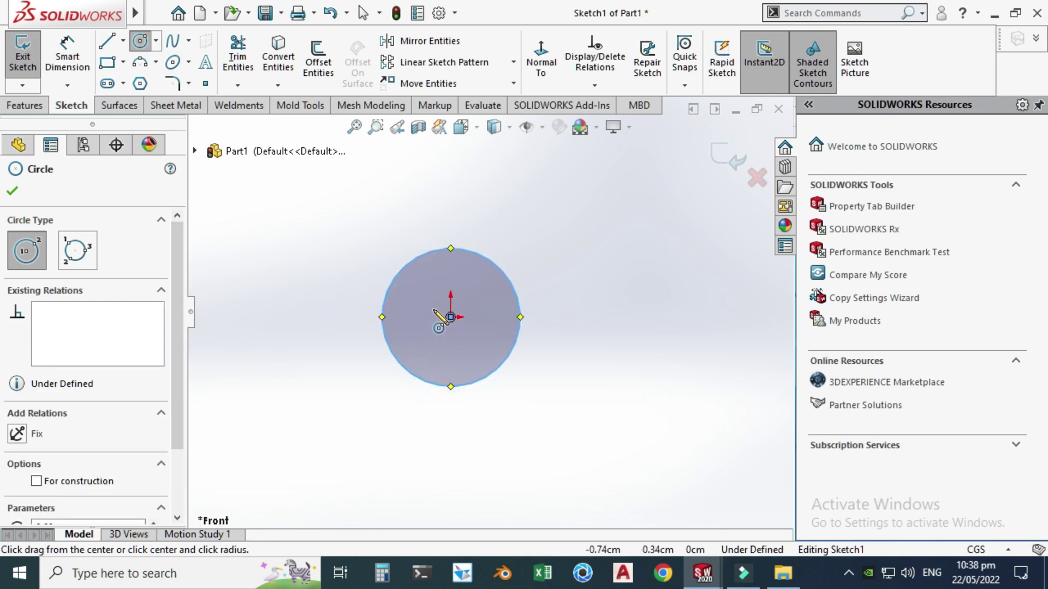
{"action": "scroll", "coordinate": [491, 312], "scroll_direction": "up", "scroll_amount": 1}
{"action": "left_click_drag", "start_coordinate": [557, 315], "coordinate": [542, 345]}
{"action": "key", "text": "Escape"}
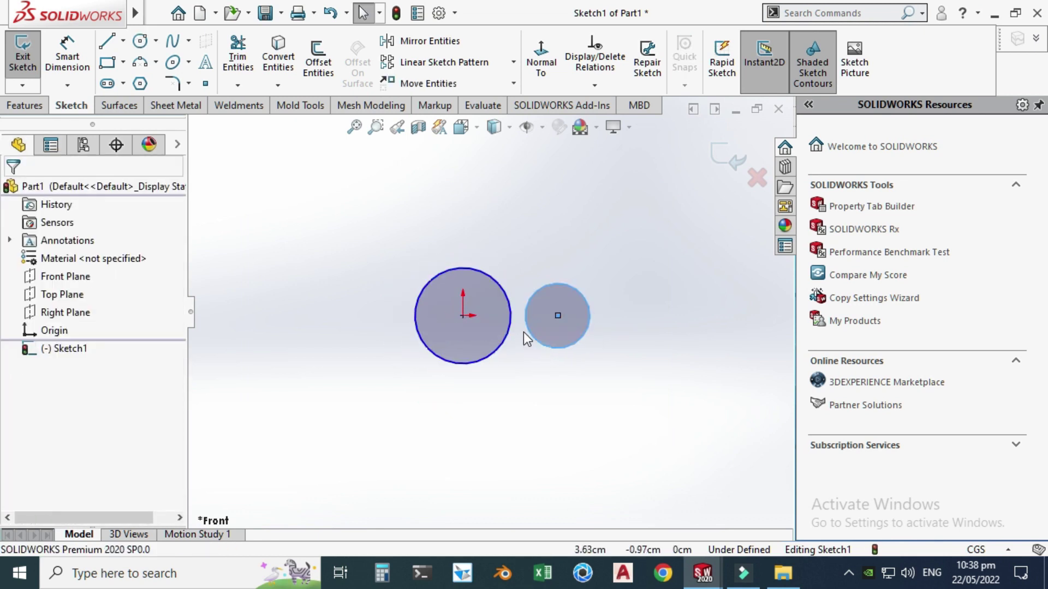
Dimension the diameter of the circle at the origin to 8 cm.
{"action": "left_click", "coordinate": [67, 56]}
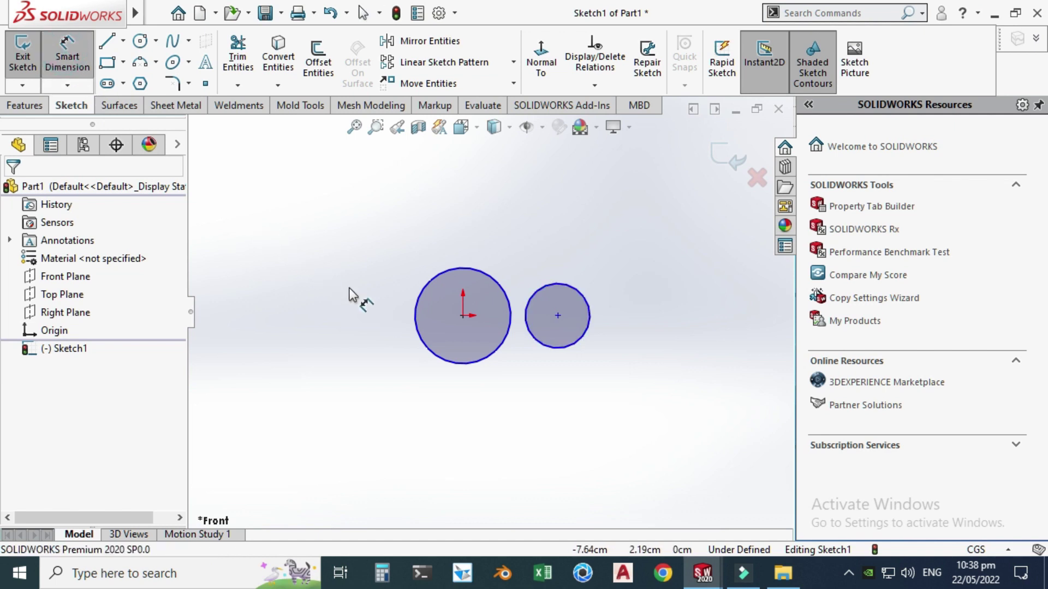
{"action": "left_click", "coordinate": [416, 329]}
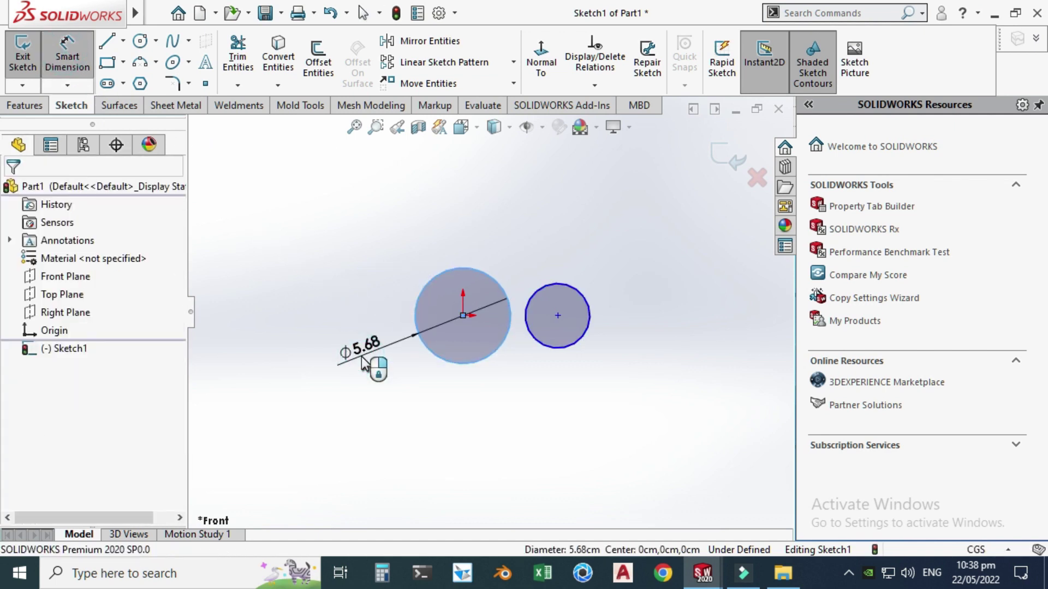
{"action": "left_click", "coordinate": [365, 367]}
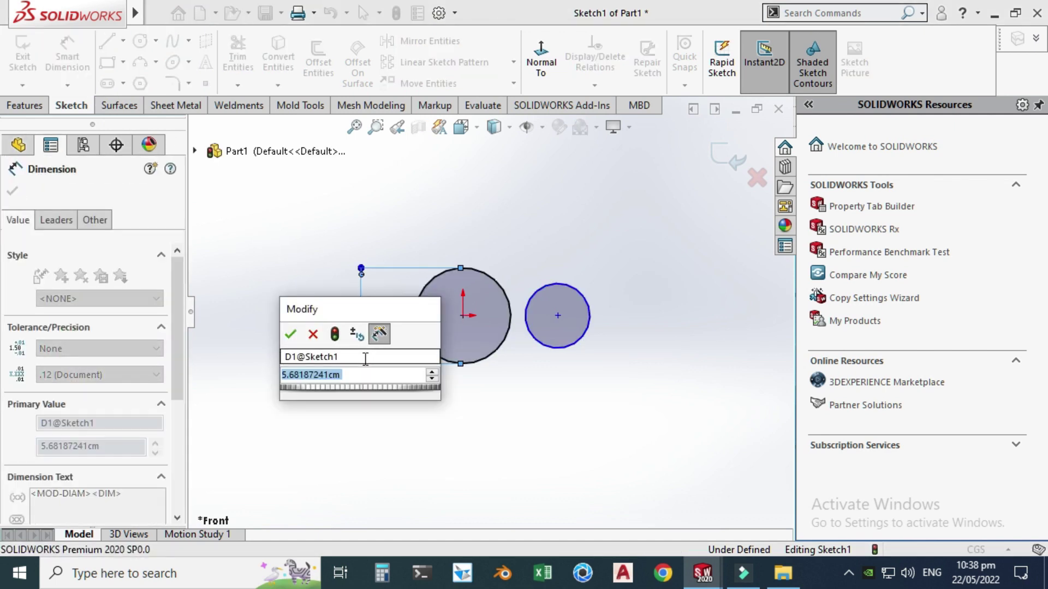
{"action": "type", "text": "8"}
{"action": "key", "text": "Return"}
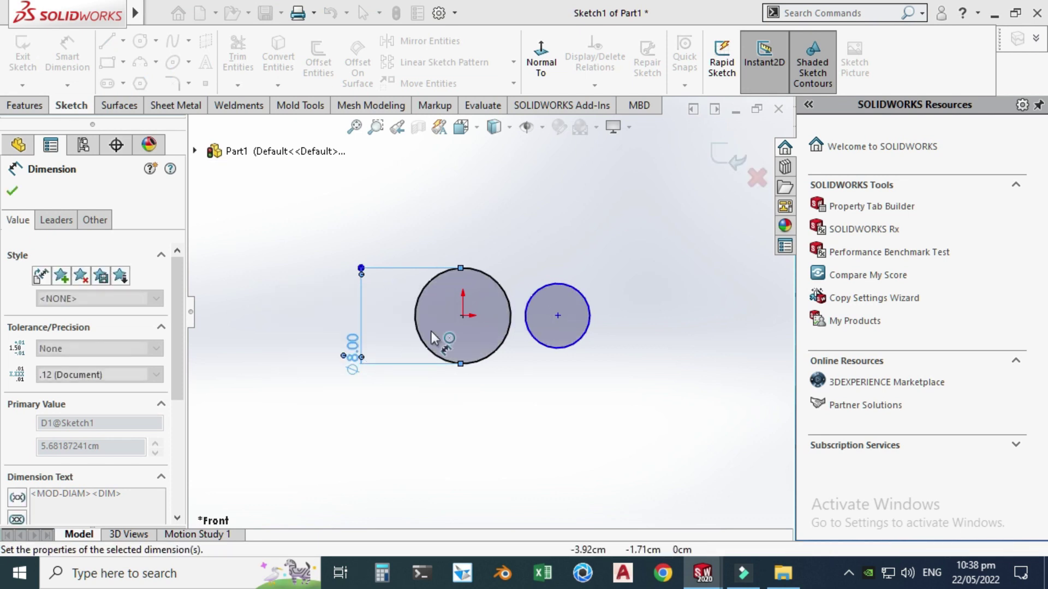
Dimension the diameter of the smaller right-hand circle to 4 cm.
{"action": "left_click", "coordinate": [554, 349]}
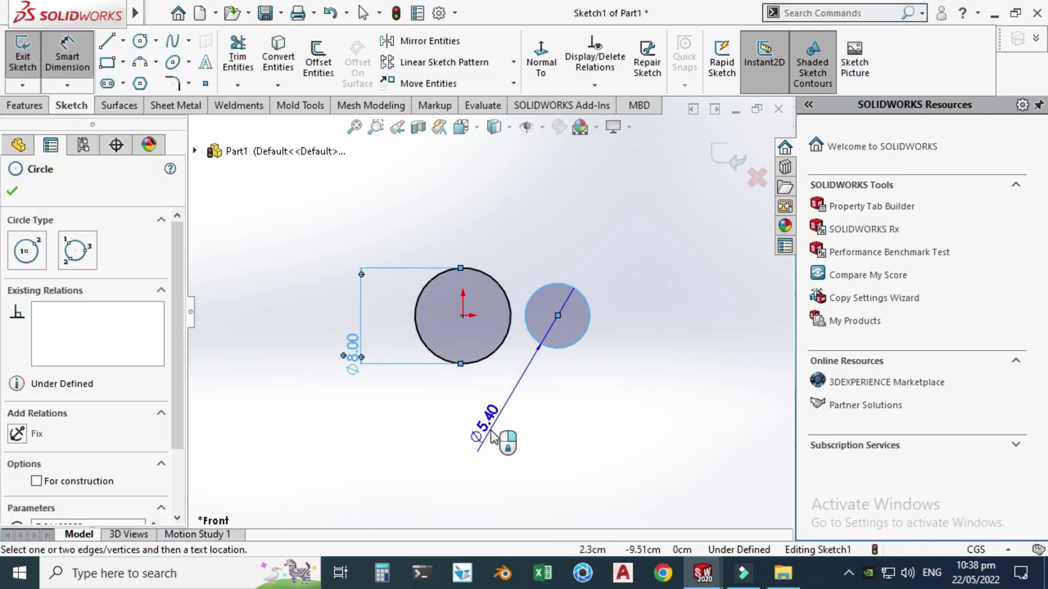
{"action": "left_click", "coordinate": [491, 434]}
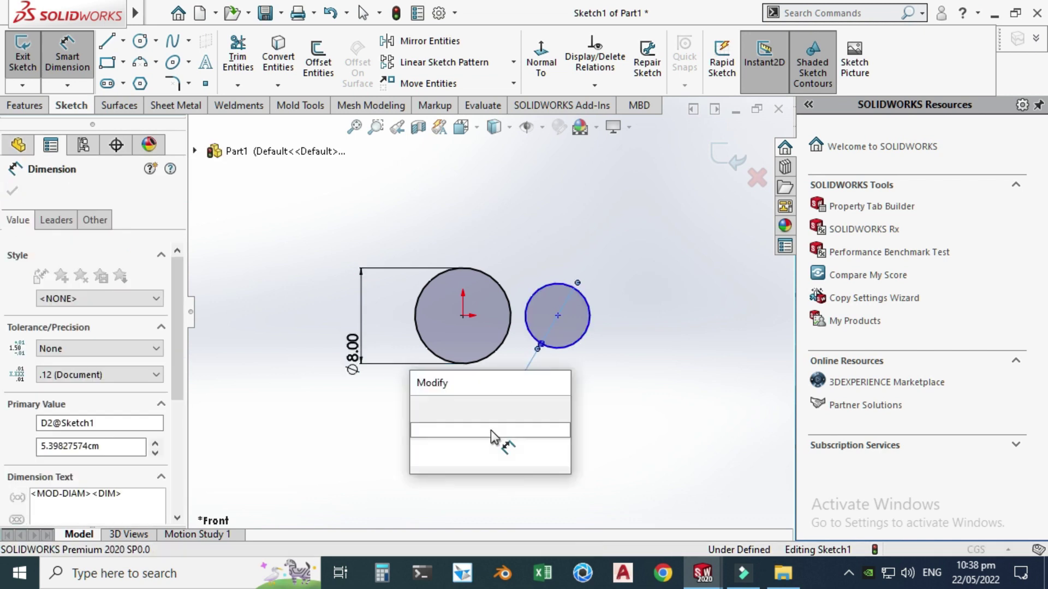
{"action": "type", "text": "4"}
{"action": "key", "text": "Return"}
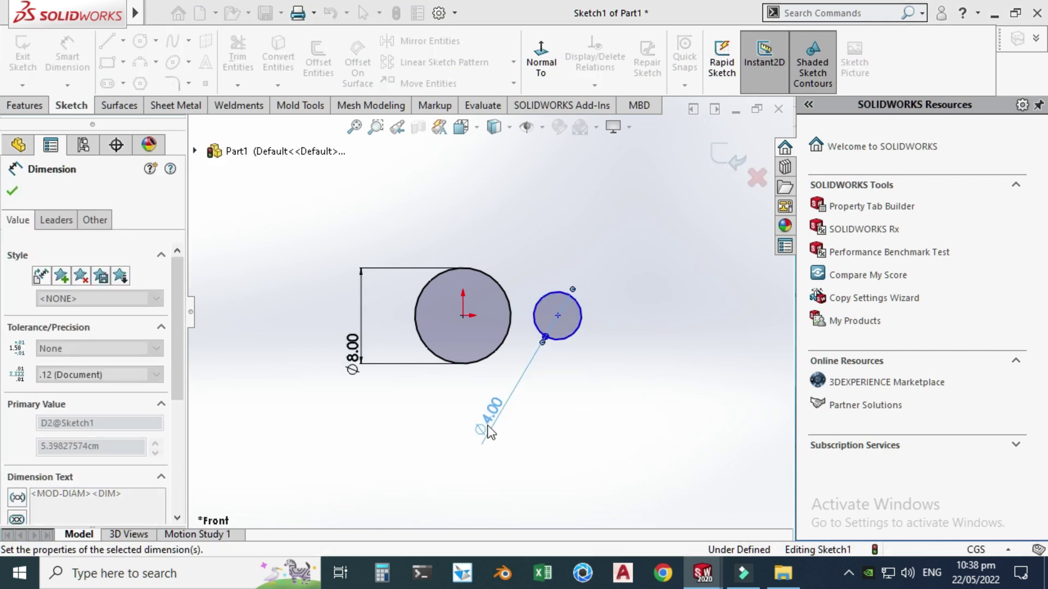
{"action": "left_click", "coordinate": [207, 175]}
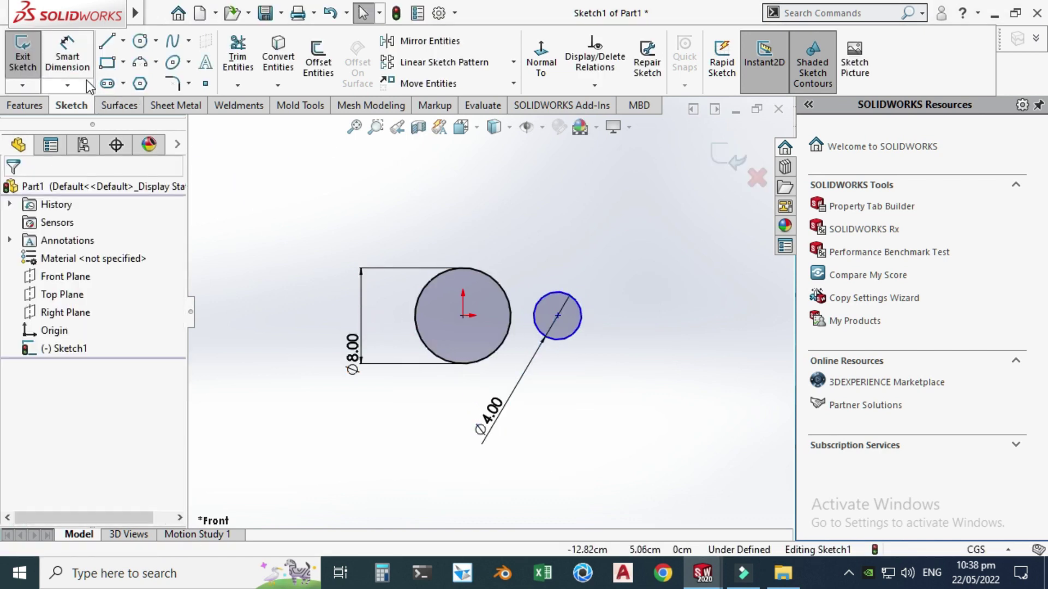
Dimension the horizontal distance between the two circle centers to 6 cm.
{"action": "left_click", "coordinate": [463, 316]}
{"action": "left_click", "coordinate": [557, 315]}
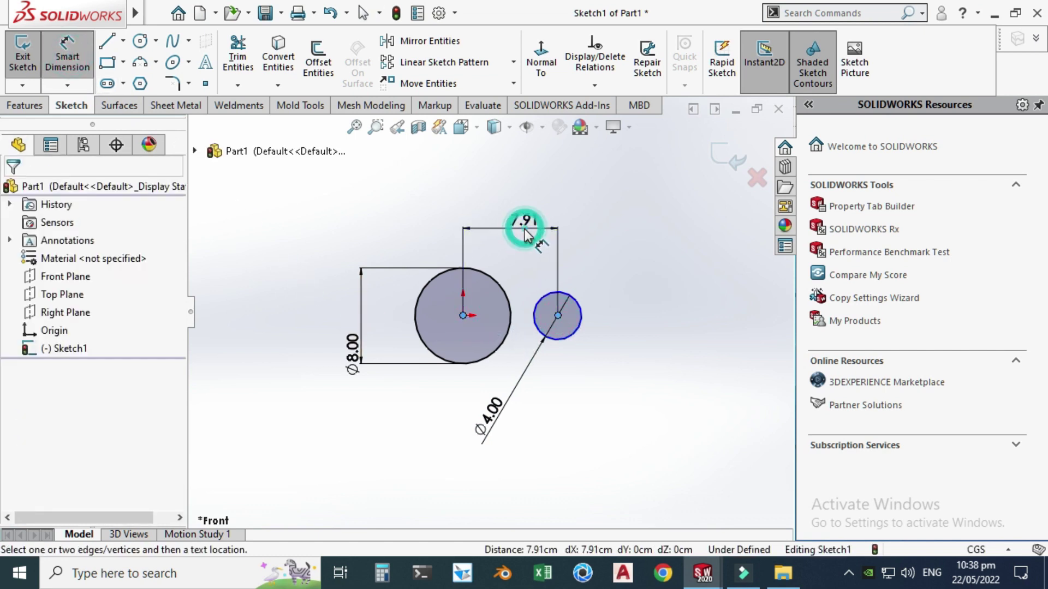
{"action": "left_click", "coordinate": [525, 235]}
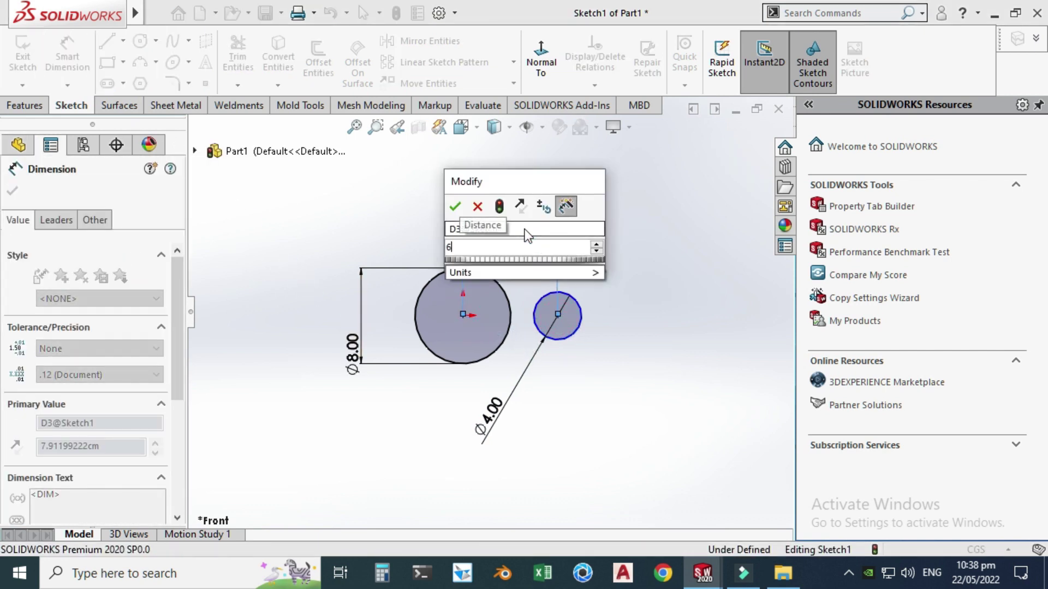
{"action": "key", "text": "Return"}
{"action": "scroll", "coordinate": [501, 304], "scroll_direction": "down", "scroll_amount": 3}
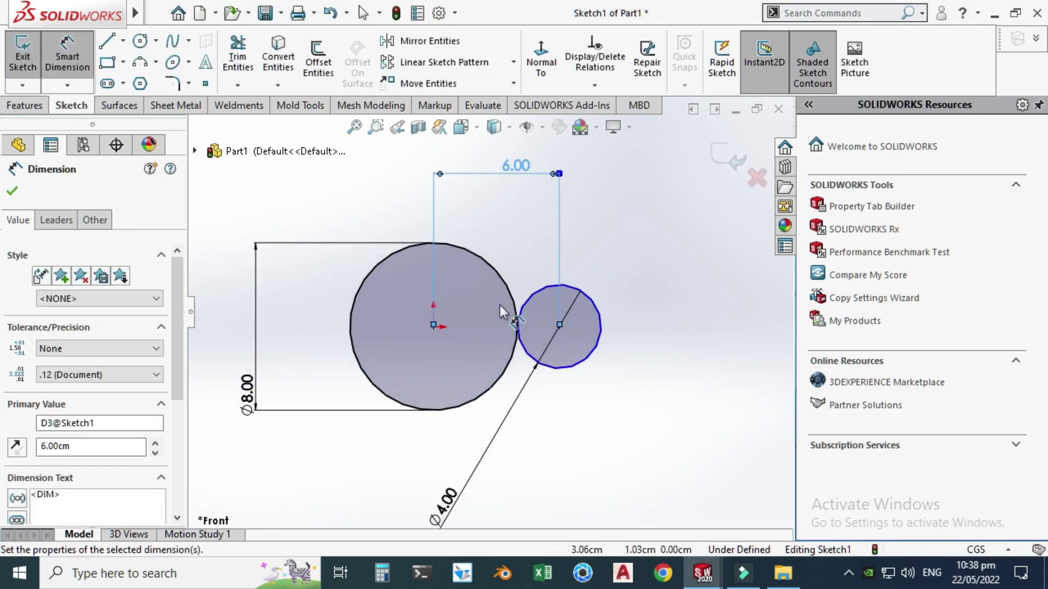
{"action": "left_click", "coordinate": [456, 384]}
{"action": "key", "text": "Escape"}
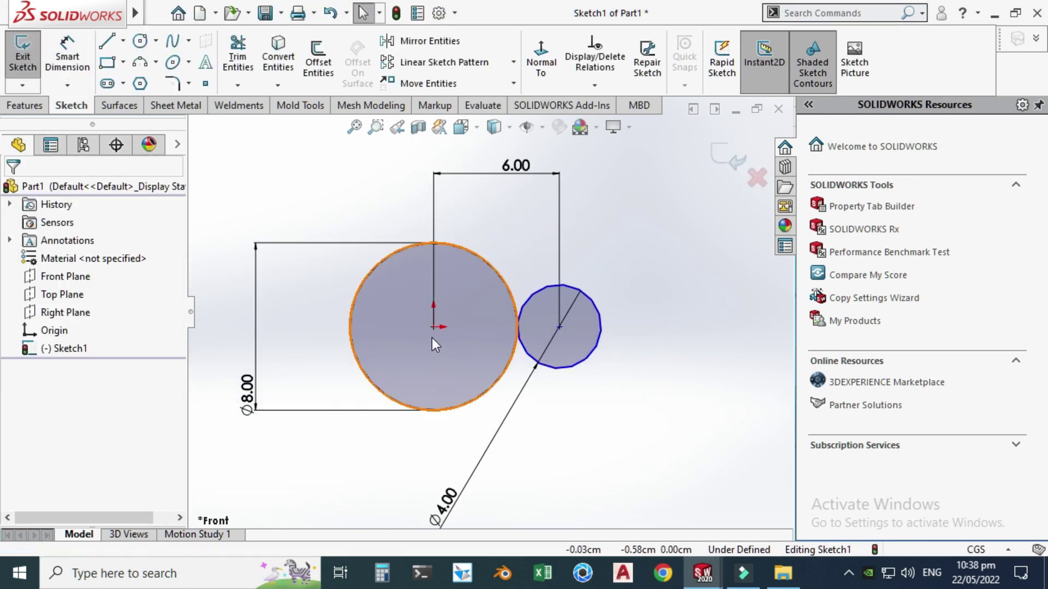
Add a Horizontal relation between the center points of the two circles.
{"action": "left_click", "coordinate": [433, 328]}
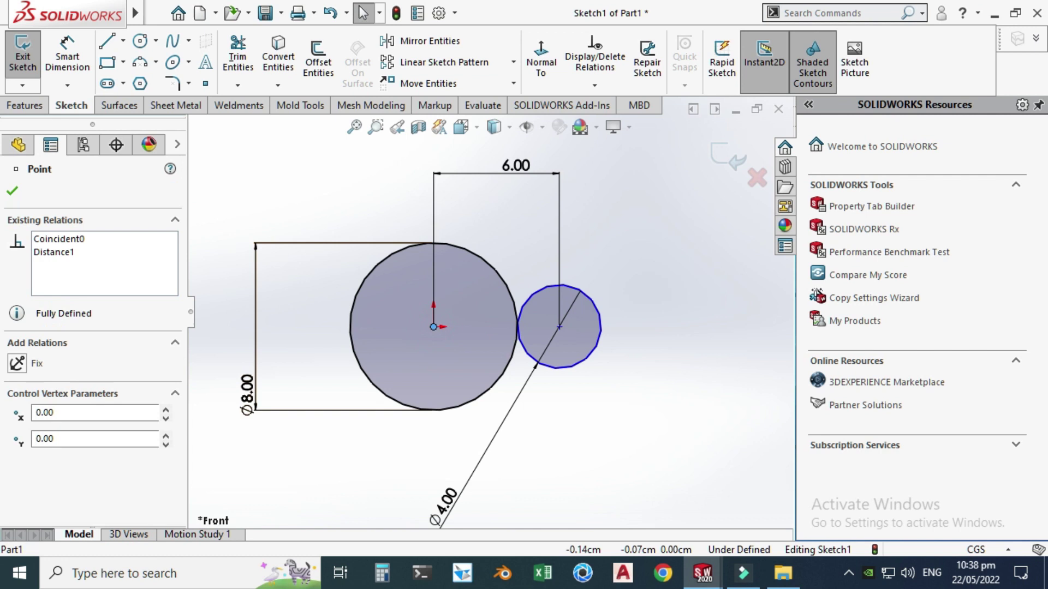
{"action": "left_click", "coordinate": [560, 327], "text": "ctrl"}
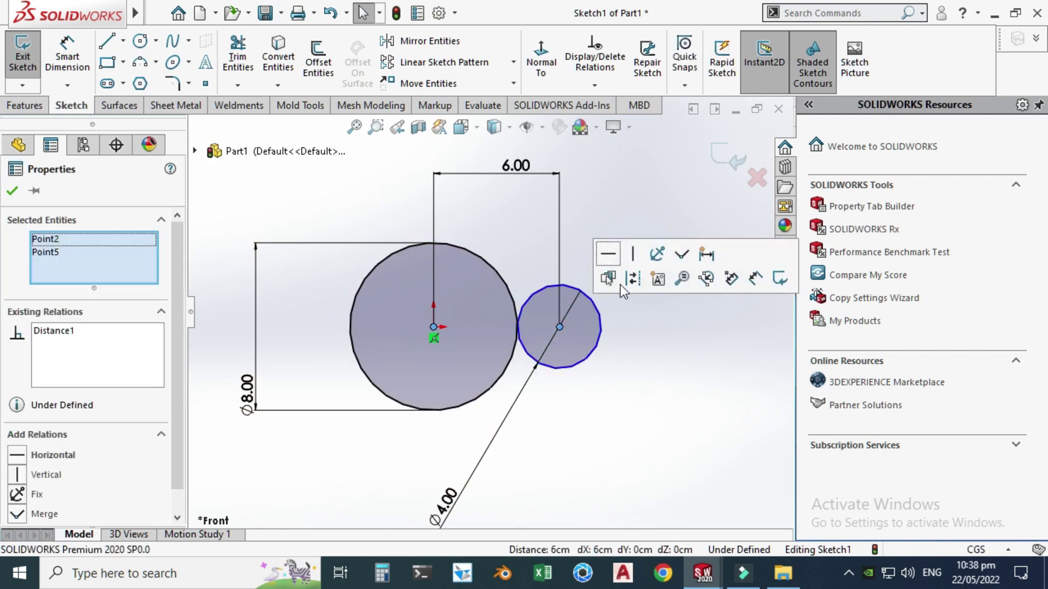
{"action": "left_click", "coordinate": [621, 259]}
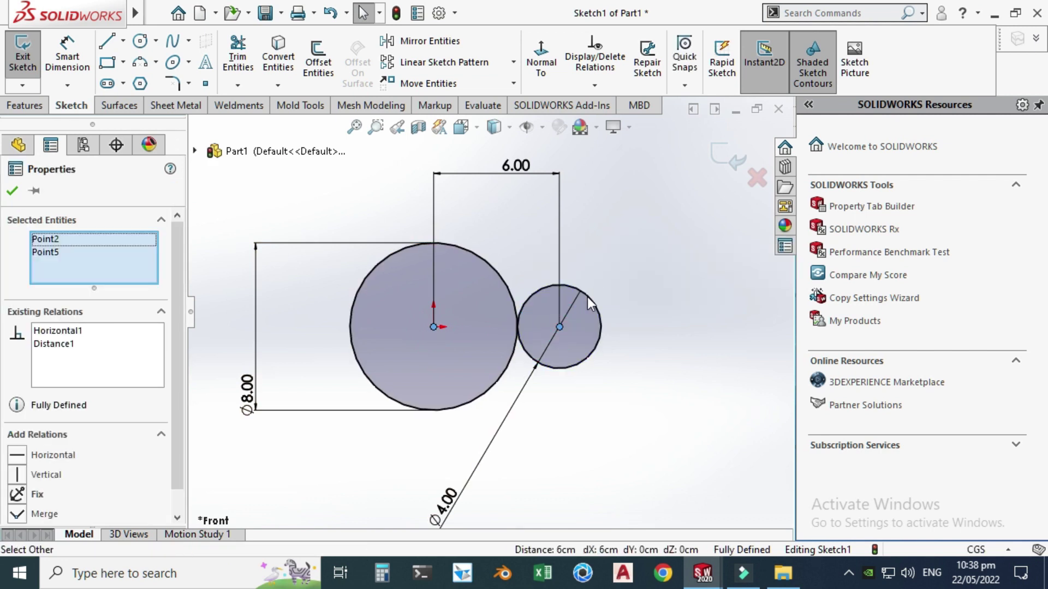
{"action": "left_click", "coordinate": [473, 405]}
Sketch a line about 5.66 cm long, tangent to both circles along their upper sides.
{"action": "scroll", "coordinate": [507, 371], "scroll_direction": "up", "scroll_amount": 2}
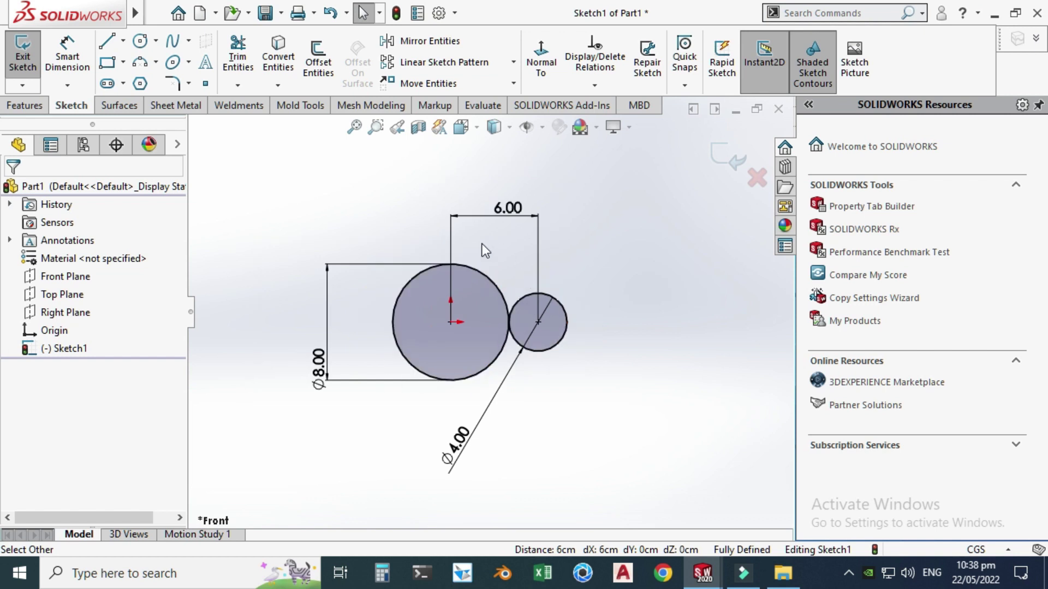
{"action": "left_click", "coordinate": [111, 49]}
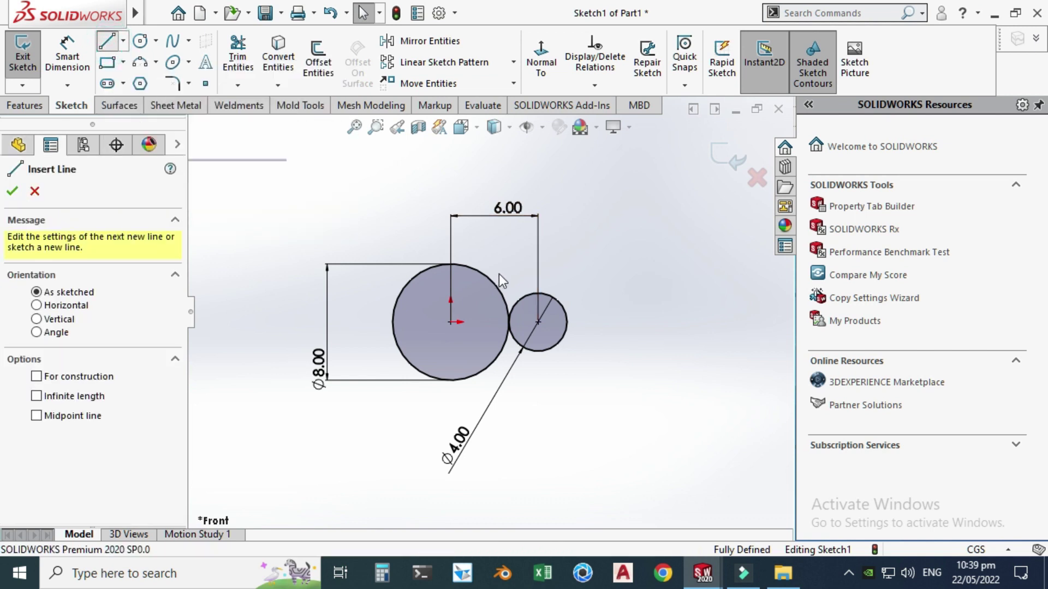
{"action": "scroll", "coordinate": [499, 274], "scroll_direction": "down", "scroll_amount": 1}
{"action": "scroll", "coordinate": [498, 274], "scroll_direction": "down", "scroll_amount": 2}
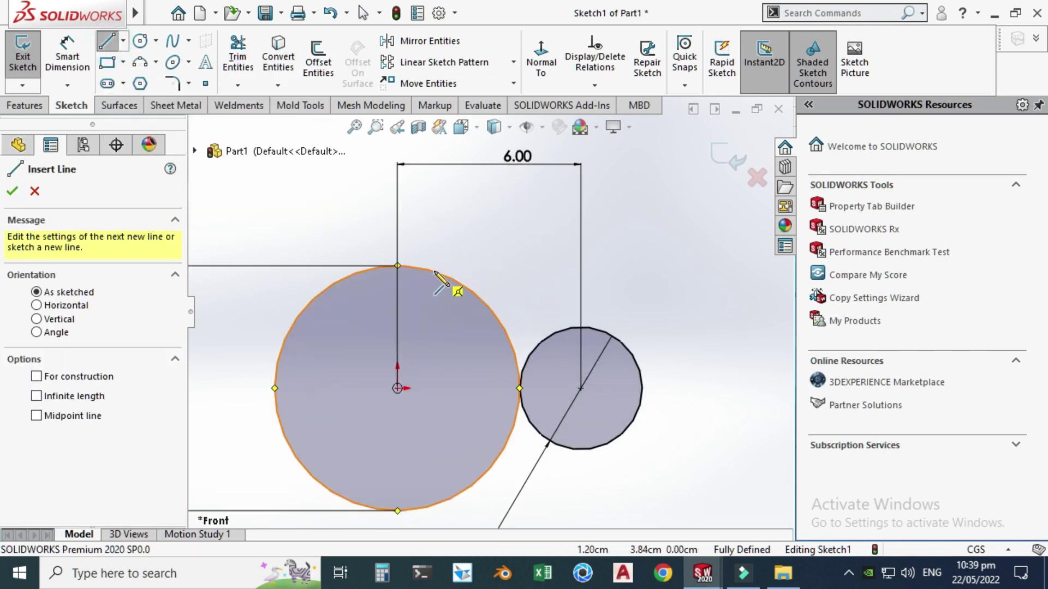
{"action": "left_click", "coordinate": [436, 273]}
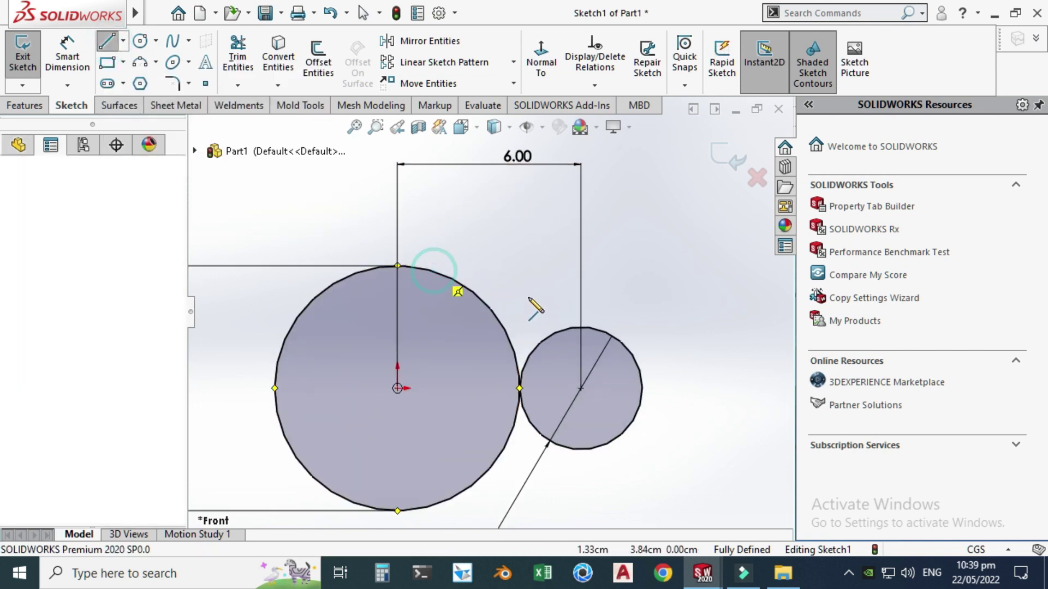
{"action": "left_click", "coordinate": [597, 332]}
{"action": "key", "text": "Escape"}
{"action": "scroll", "coordinate": [480, 375], "scroll_direction": "up", "scroll_amount": 1}
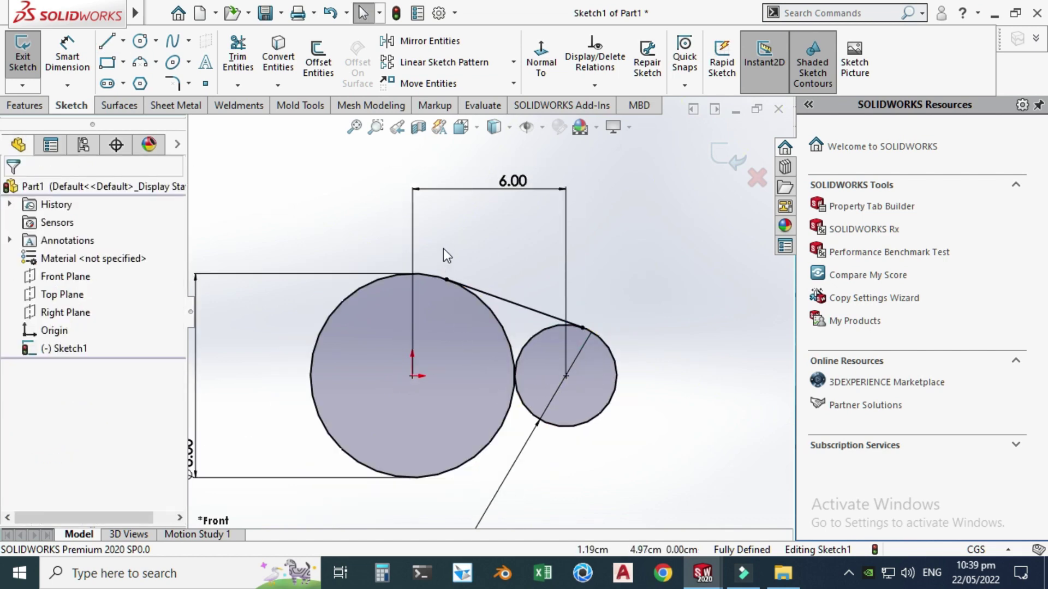
{"action": "scroll", "coordinate": [443, 248], "scroll_direction": "down", "scroll_amount": 2}
{"action": "left_click", "coordinate": [430, 298]}
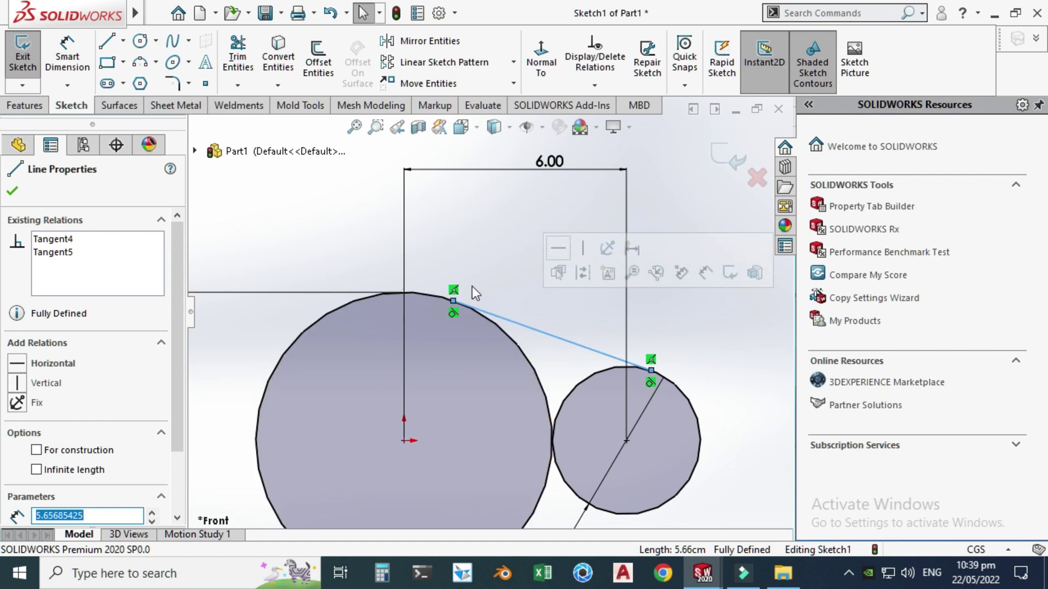
{"action": "scroll", "coordinate": [476, 306], "scroll_direction": "up", "scroll_amount": 2}
{"action": "key", "text": "Escape"}
{"action": "scroll", "coordinate": [434, 208], "scroll_direction": "up", "scroll_amount": 1}
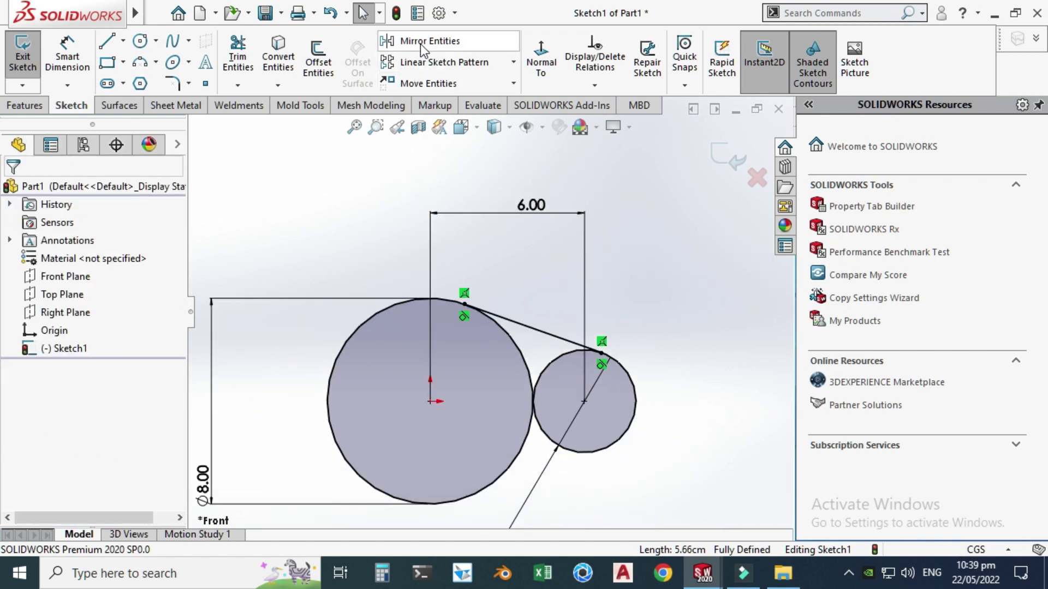
Draw a horizontal centerline from the origin to the center of the smaller circle.
{"action": "left_click", "coordinate": [123, 40]}
{"action": "left_click", "coordinate": [144, 82]}
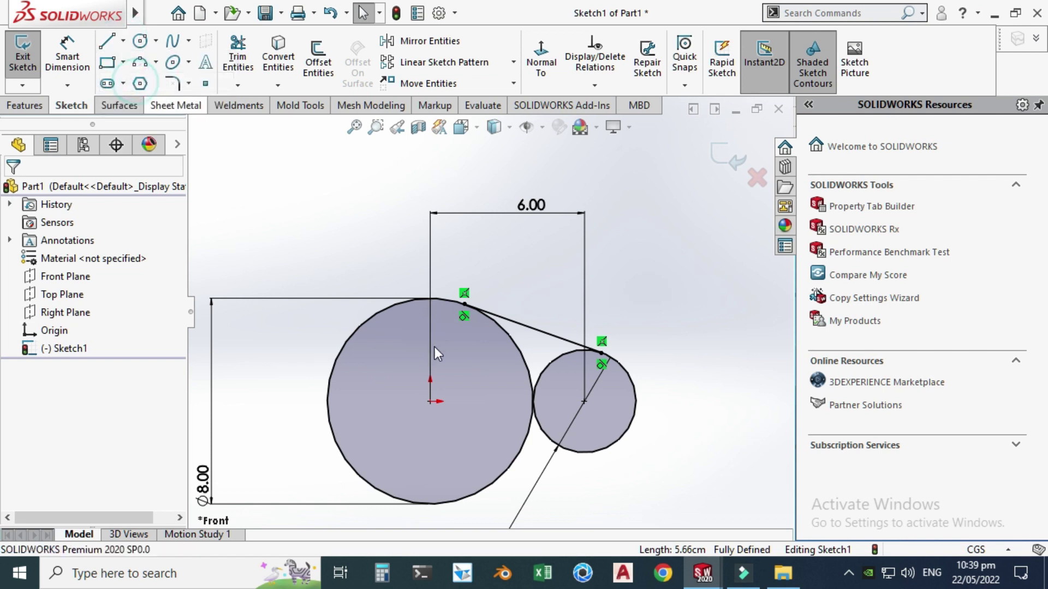
{"action": "left_click", "coordinate": [430, 401]}
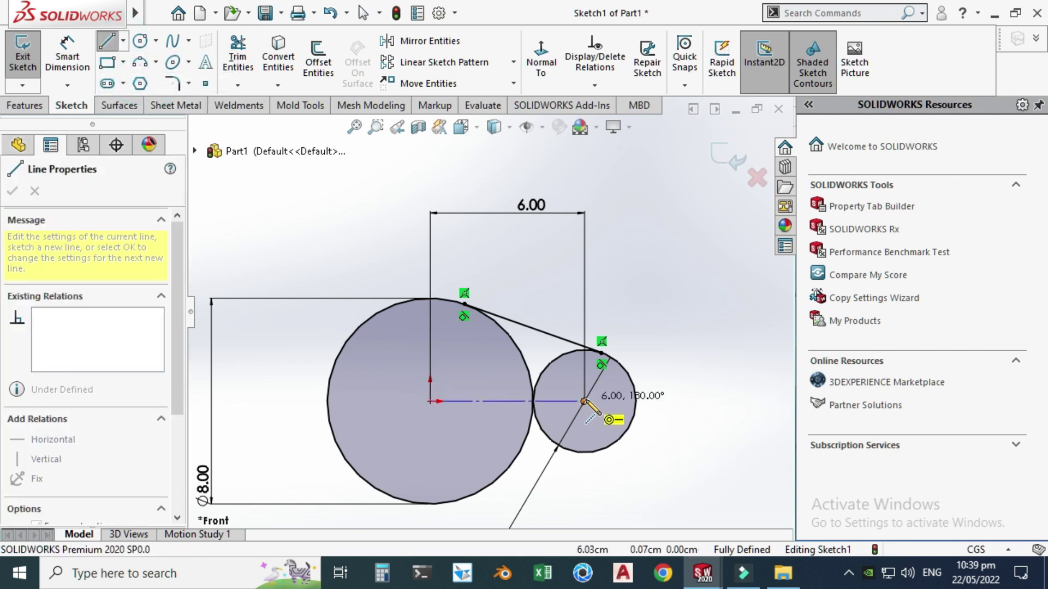
{"action": "left_click", "coordinate": [584, 401]}
{"action": "key", "text": "Escape"}
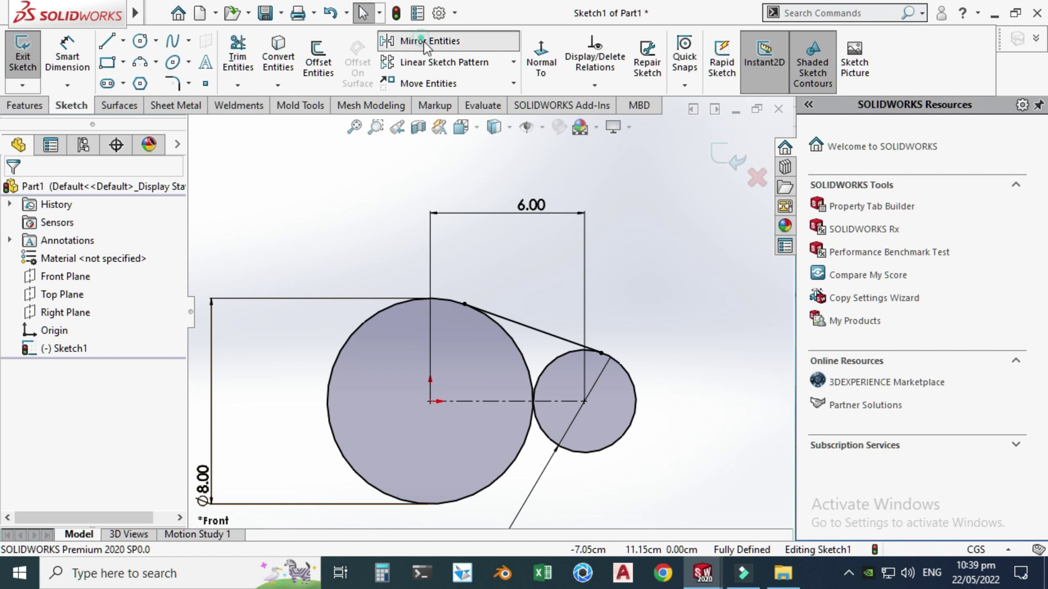
Mirror the upper tangent line about the horizontal centerline, keeping the original.
{"action": "left_click", "coordinate": [424, 42]}
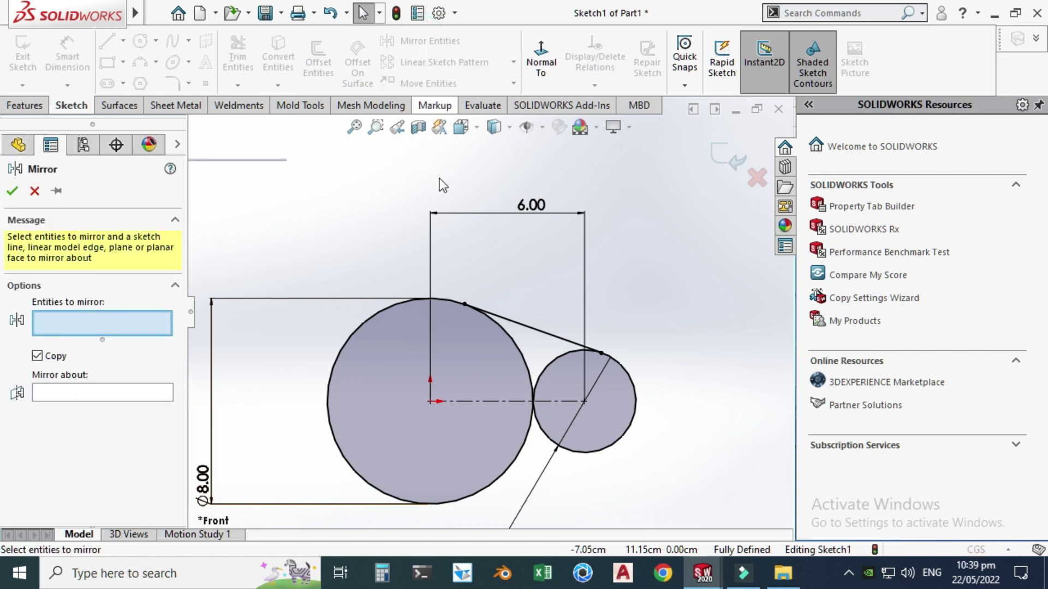
{"action": "left_click", "coordinate": [535, 332]}
{"action": "left_click", "coordinate": [61, 394]}
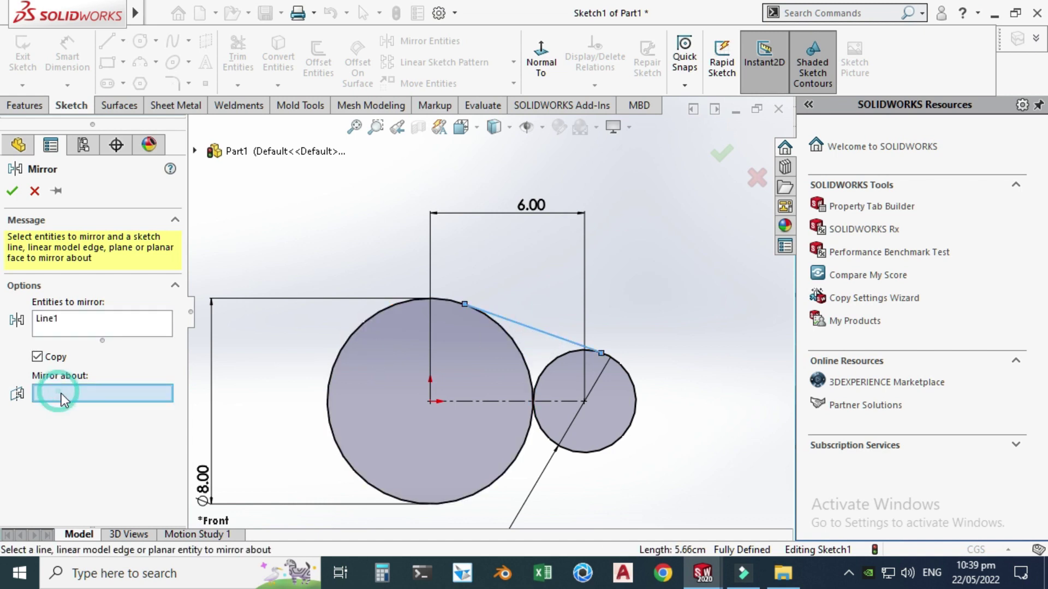
{"action": "left_click", "coordinate": [486, 402]}
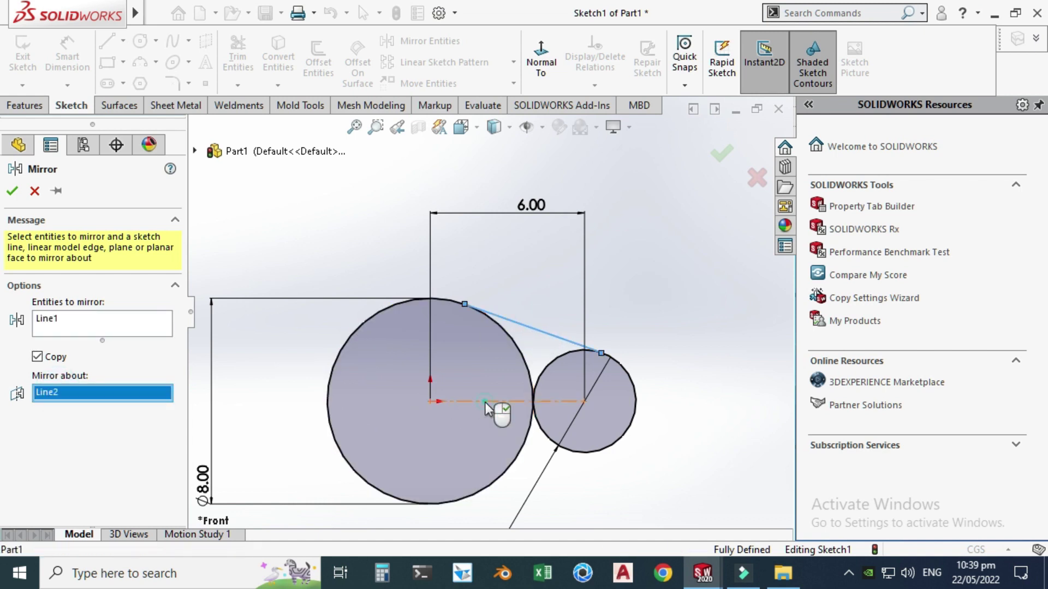
{"action": "left_click", "coordinate": [12, 193]}
Trim away the inner arcs of both circles between the two tangent lines, leaving one closed cam outline.
{"action": "scroll", "coordinate": [572, 491], "scroll_direction": "down", "scroll_amount": 3}
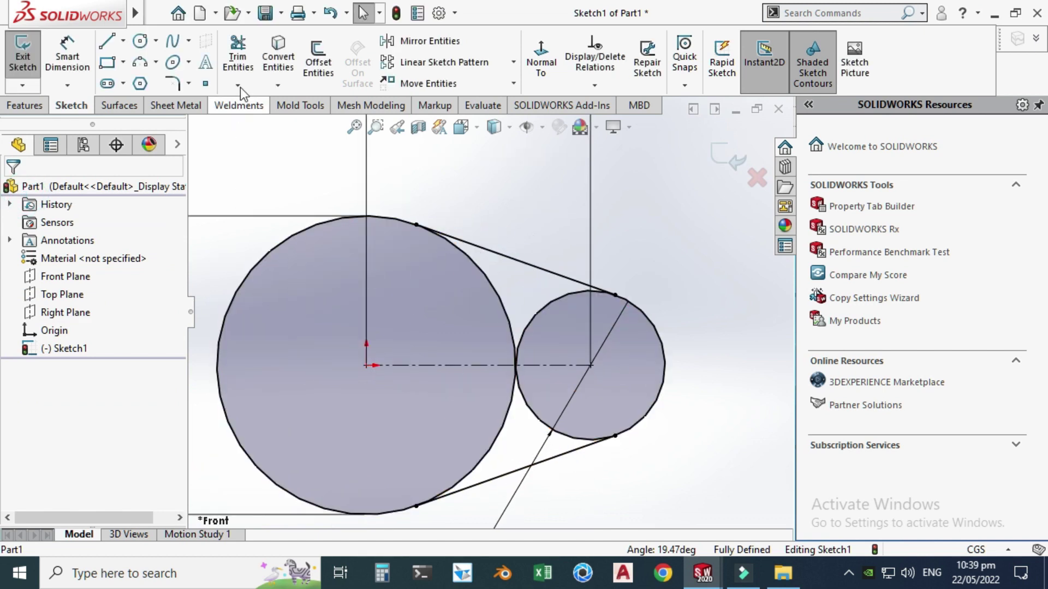
{"action": "left_click", "coordinate": [244, 58]}
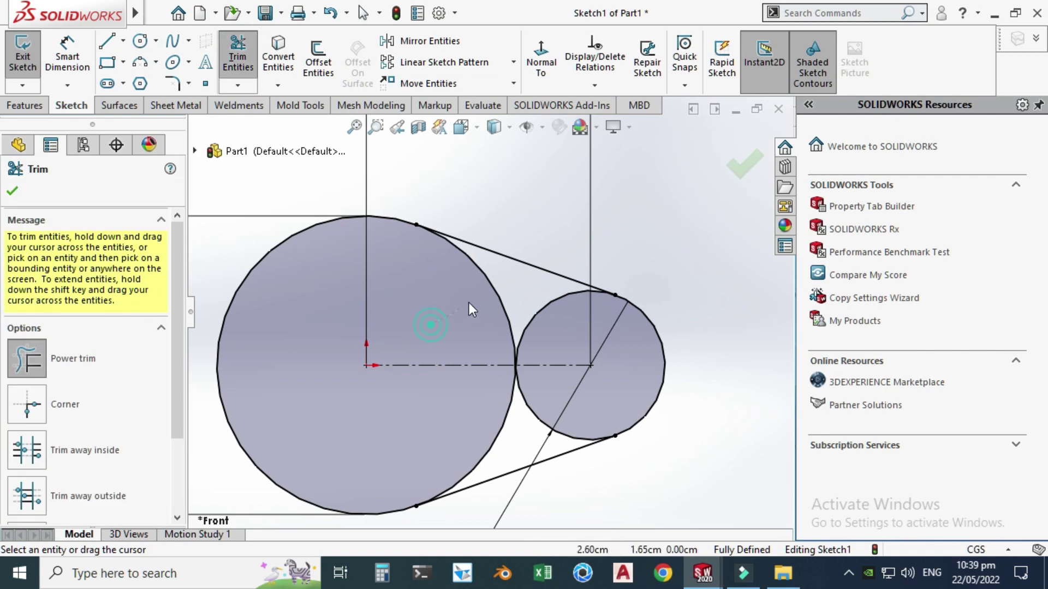
{"action": "left_click_drag", "start_coordinate": [472, 310], "coordinate": [498, 292]}
{"action": "left_click_drag", "start_coordinate": [444, 434], "coordinate": [538, 400]}
{"action": "left_click_drag", "start_coordinate": [463, 292], "coordinate": [539, 346]}
{"action": "key", "text": "f"}
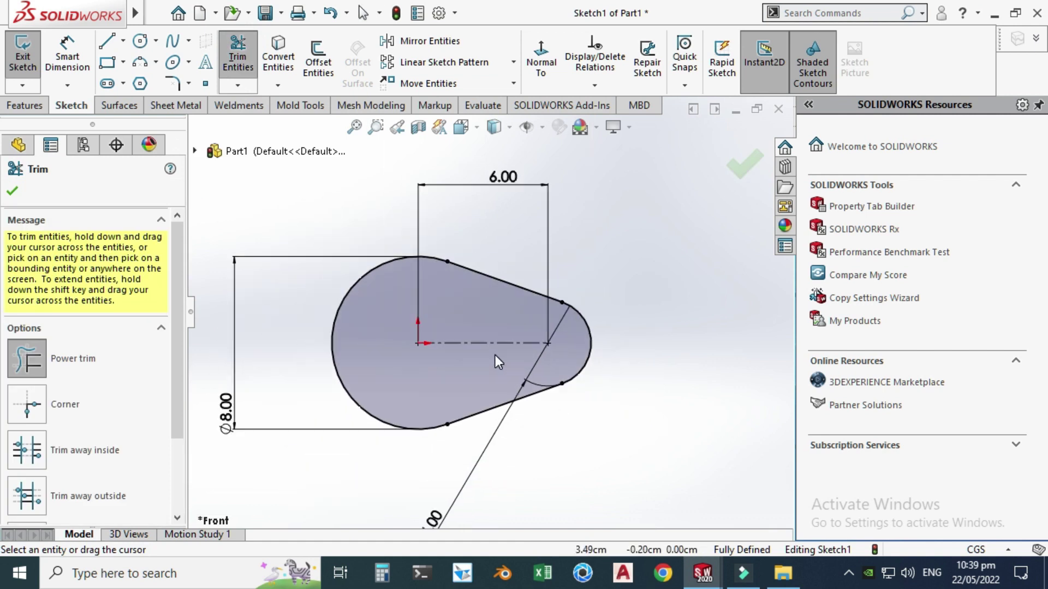
{"action": "key", "text": "Escape"}
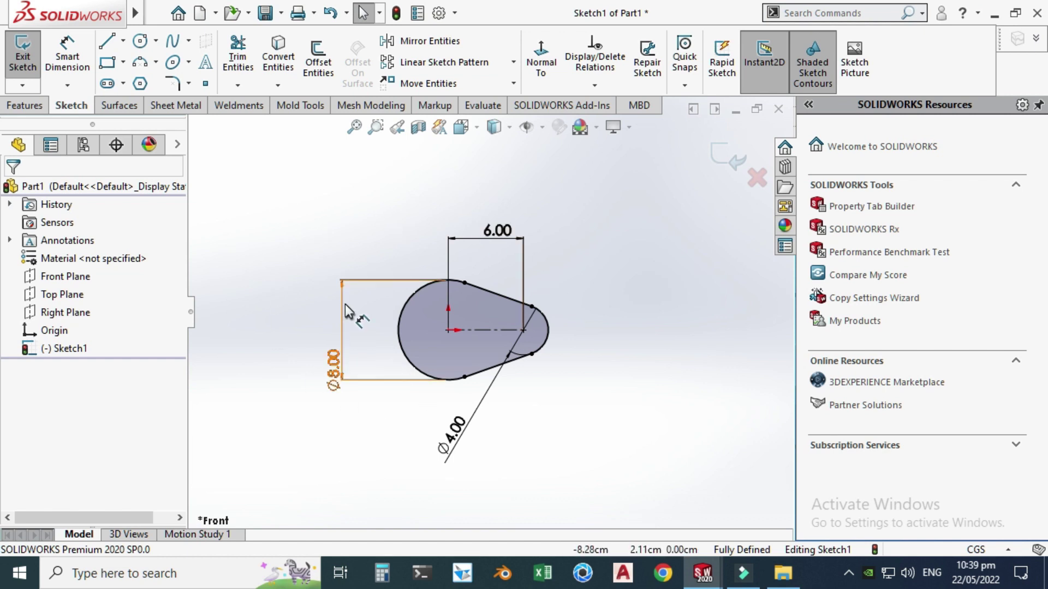
Sketch a bore circle about 3.42 cm in diameter centered on the origin inside the cam outline.
{"action": "left_click", "coordinate": [157, 41]}
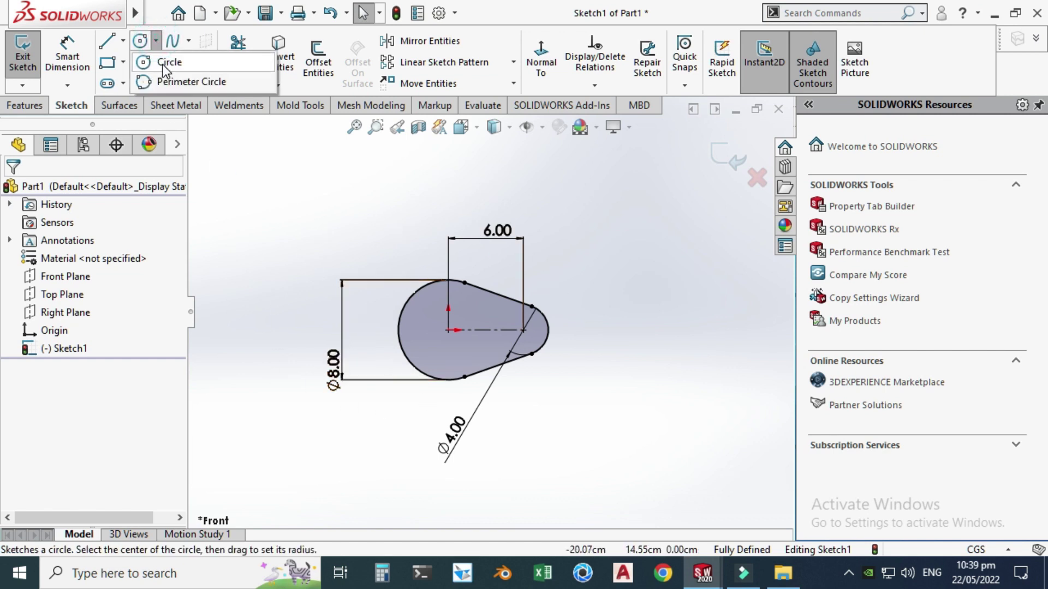
{"action": "left_click", "coordinate": [167, 64]}
{"action": "scroll", "coordinate": [428, 348], "scroll_direction": "down", "scroll_amount": 3}
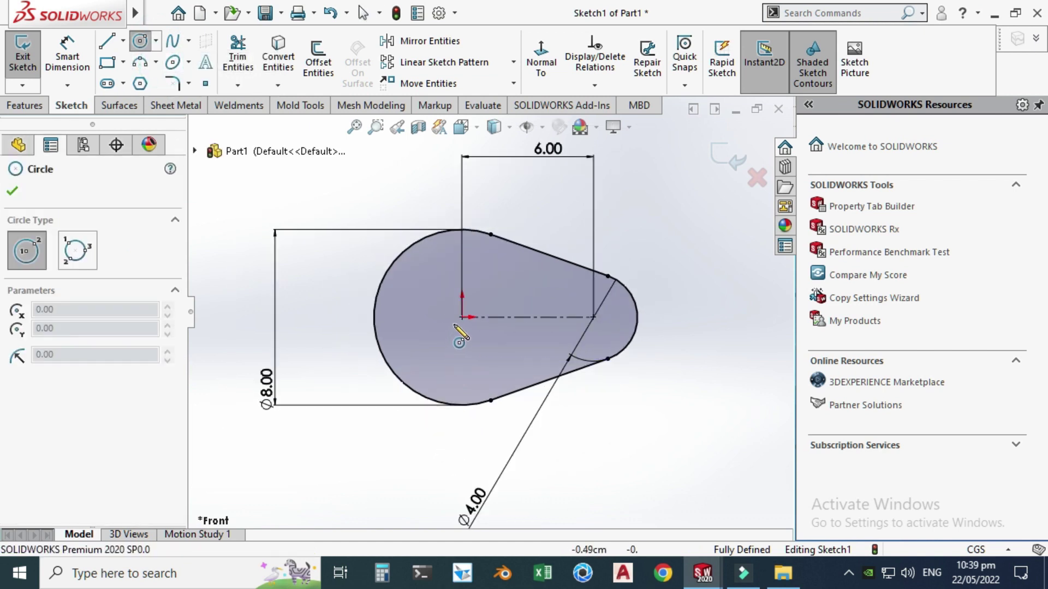
{"action": "left_click", "coordinate": [462, 317]}
{"action": "left_click", "coordinate": [443, 350]}
{"action": "key", "text": "Escape"}
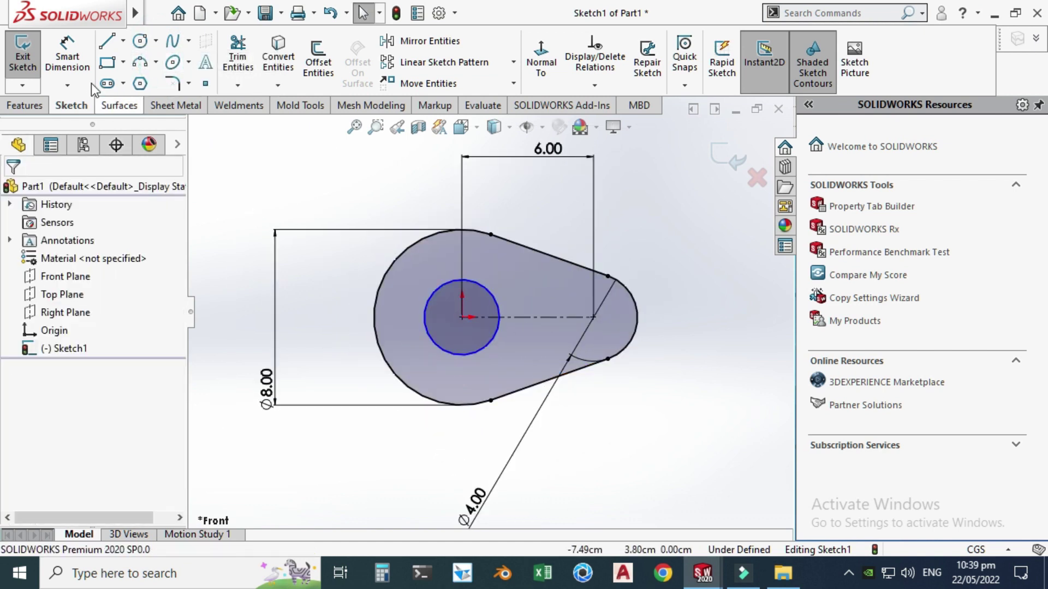
Dimension the diameter of the bore circle at the origin to 3.5 cm.
{"action": "left_click", "coordinate": [71, 58]}
{"action": "left_click", "coordinate": [443, 360]}
{"action": "left_click", "coordinate": [352, 477]}
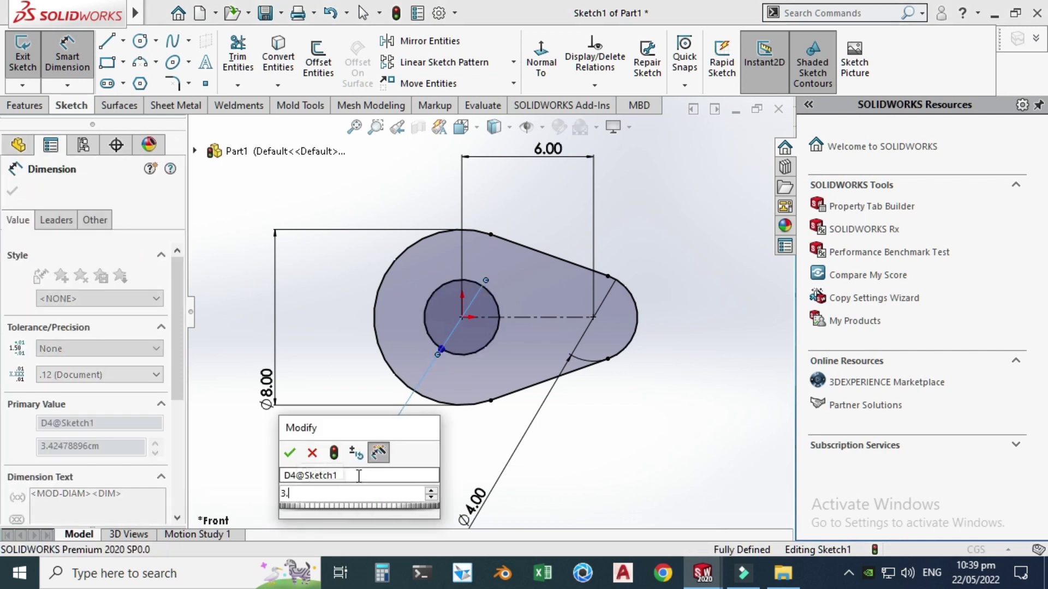
{"action": "key", "text": "Return"}
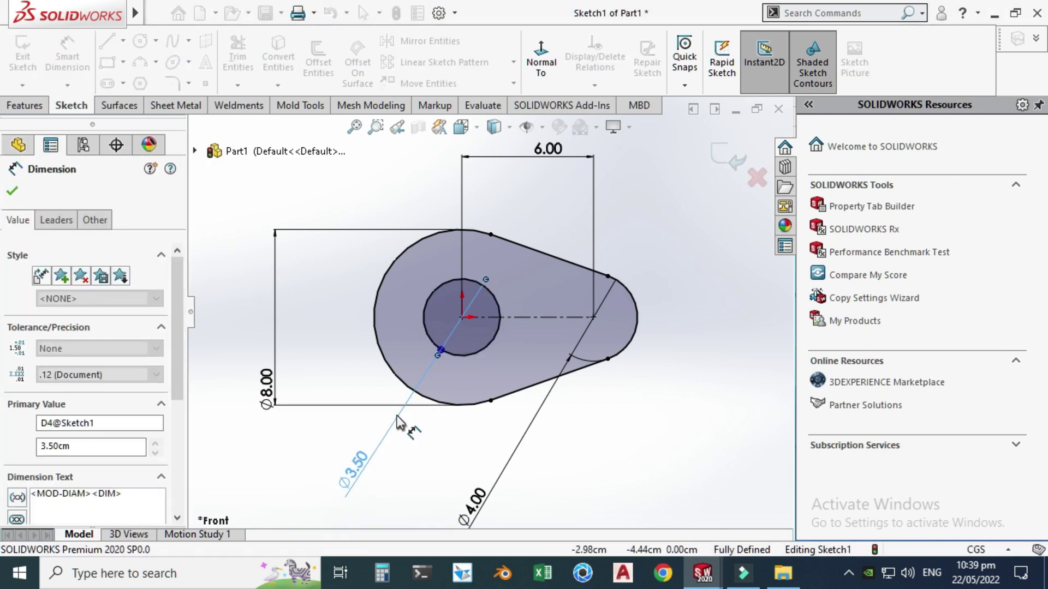
{"action": "key", "text": "Escape"}
Extrude the cam profile 2 cm with the Mid Plane end condition.
{"action": "scroll", "coordinate": [352, 371], "scroll_direction": "up", "scroll_amount": 1}
{"action": "left_click", "coordinate": [24, 106]}
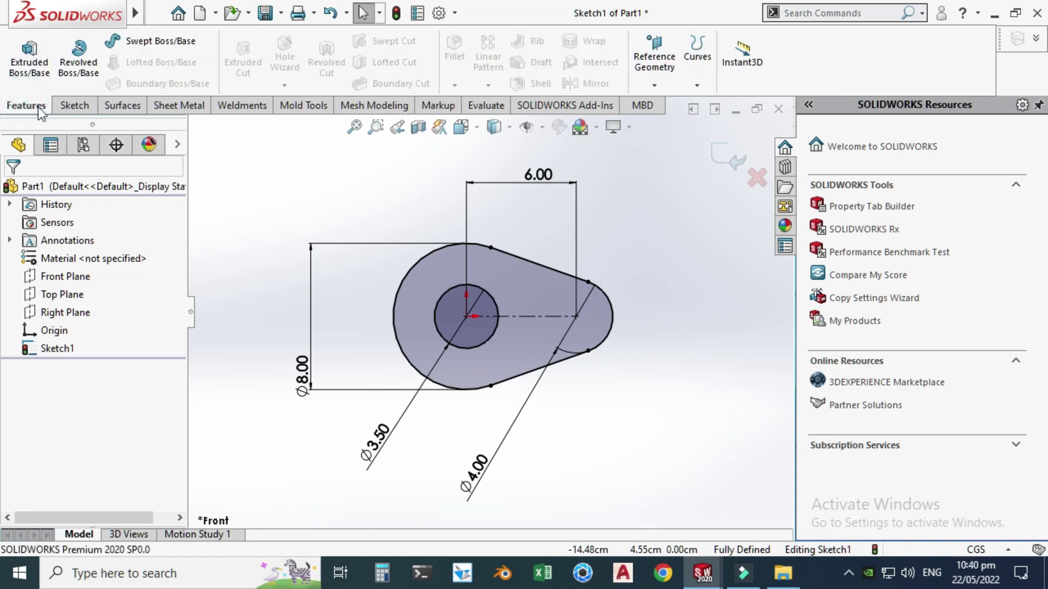
{"action": "left_click", "coordinate": [29, 63]}
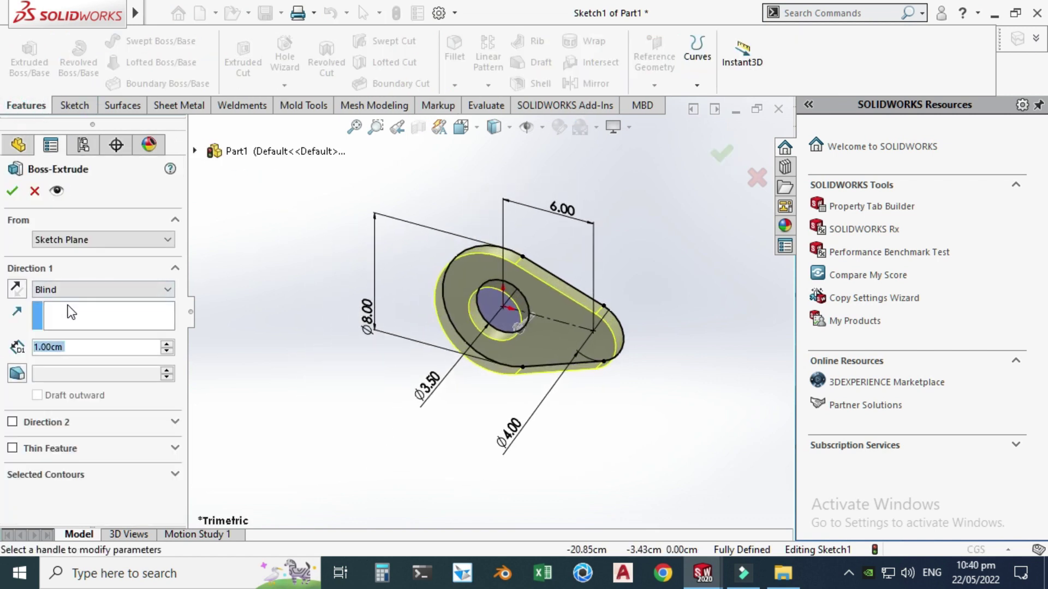
{"action": "type", "text": "2"}
{"action": "key", "text": "Return"}
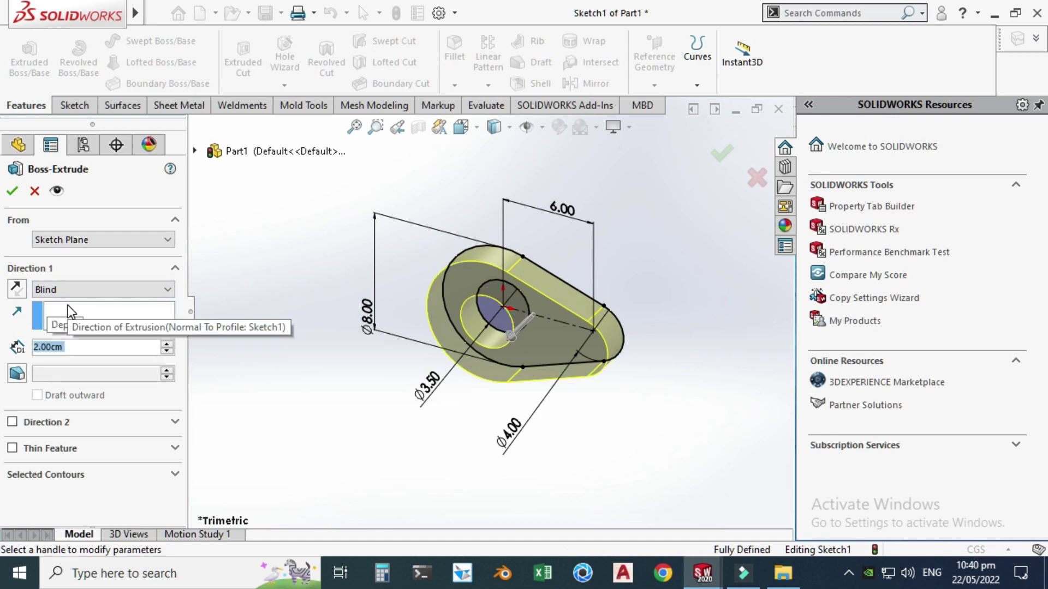
{"action": "left_click", "coordinate": [64, 288]}
{"action": "left_click", "coordinate": [73, 354]}
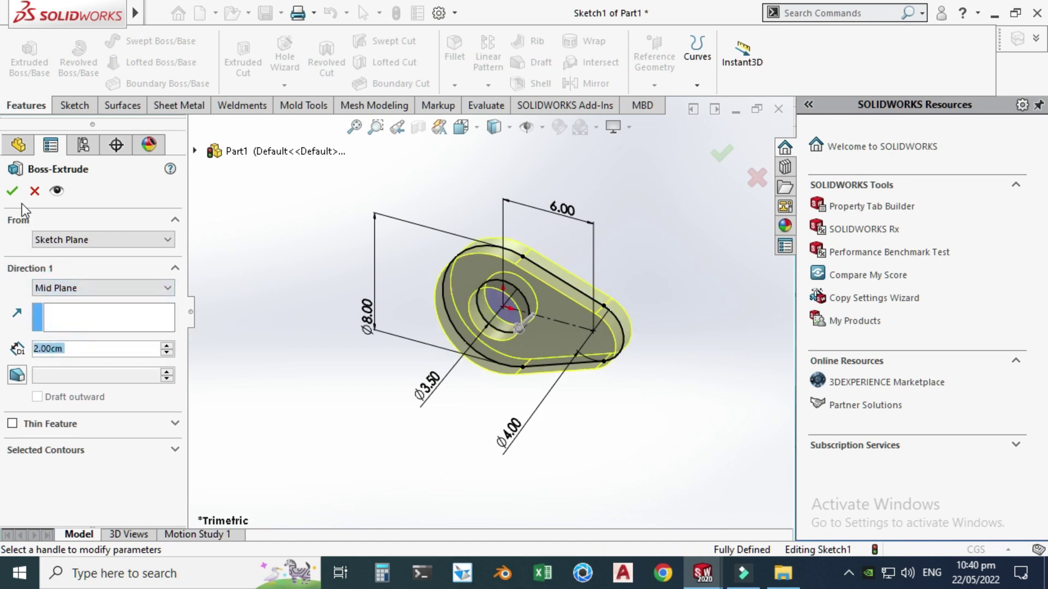
{"action": "left_click", "coordinate": [12, 190]}
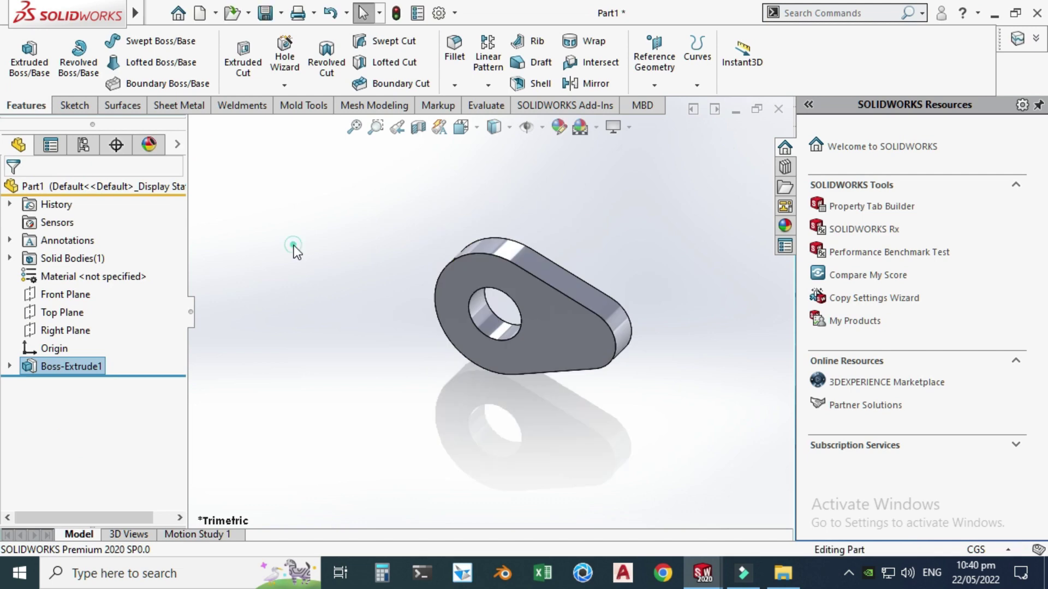
Apply the Plain White scene to the model.
{"action": "left_click", "coordinate": [293, 246]}
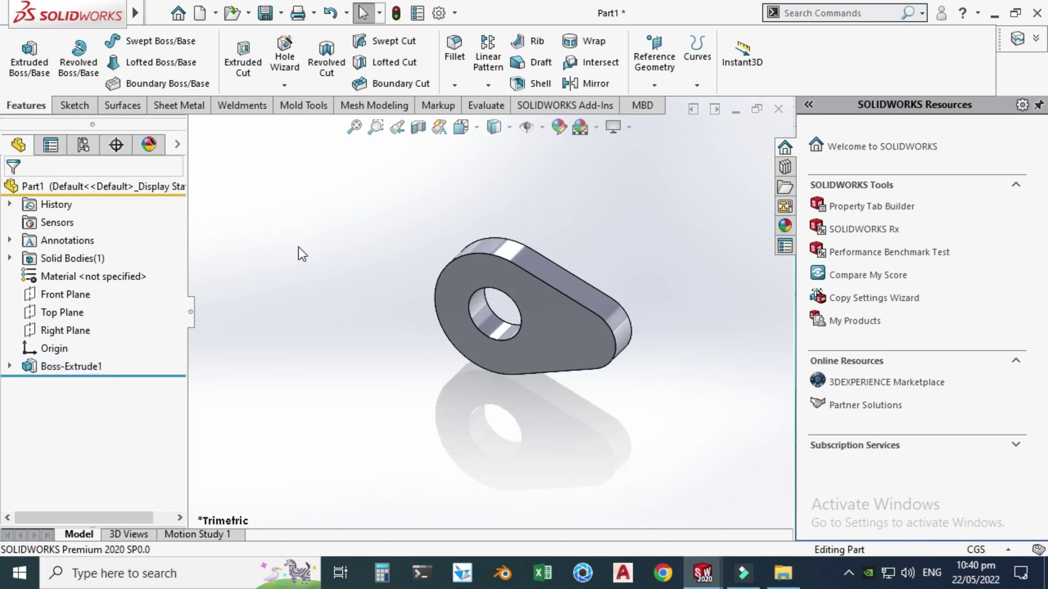
{"action": "left_click", "coordinate": [597, 128]}
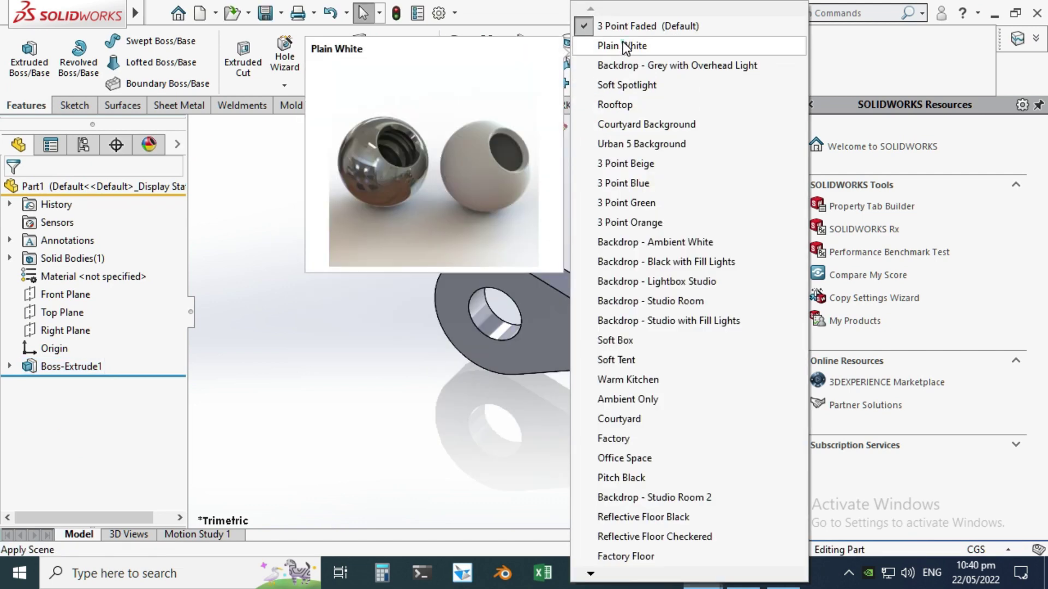
{"action": "left_click", "coordinate": [626, 47]}
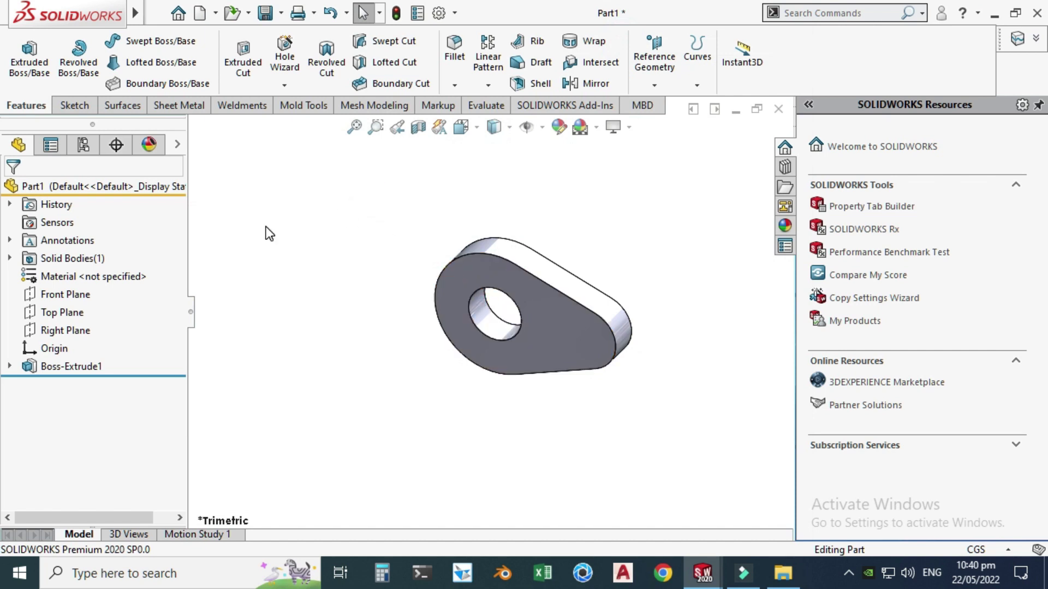
Sketch a circle about 4.36 cm in diameter centered on the origin on the cam's front face, around the bore.
{"action": "left_click", "coordinate": [71, 105]}
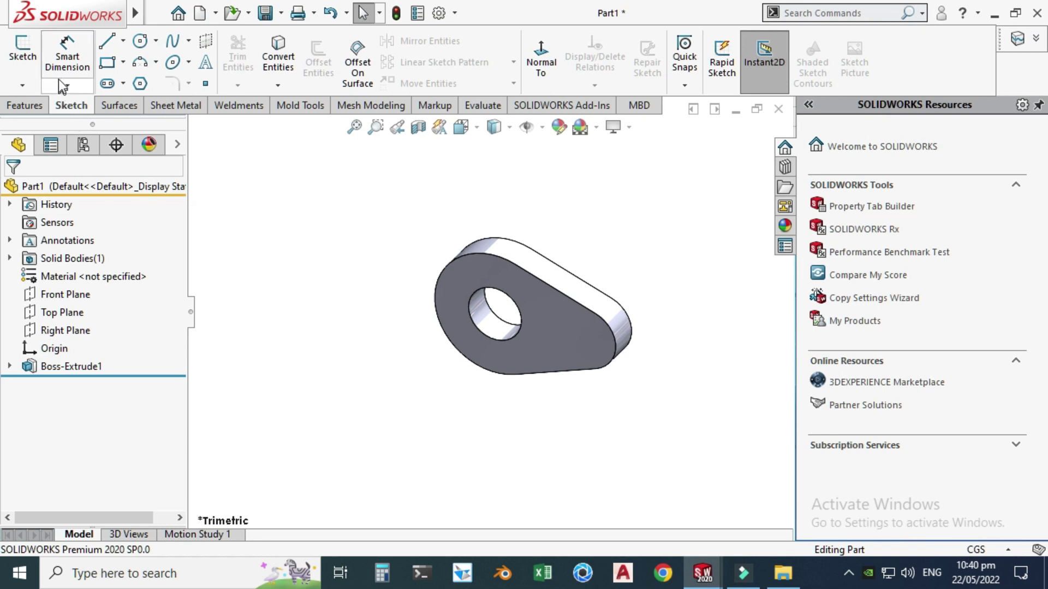
{"action": "left_click", "coordinate": [156, 41]}
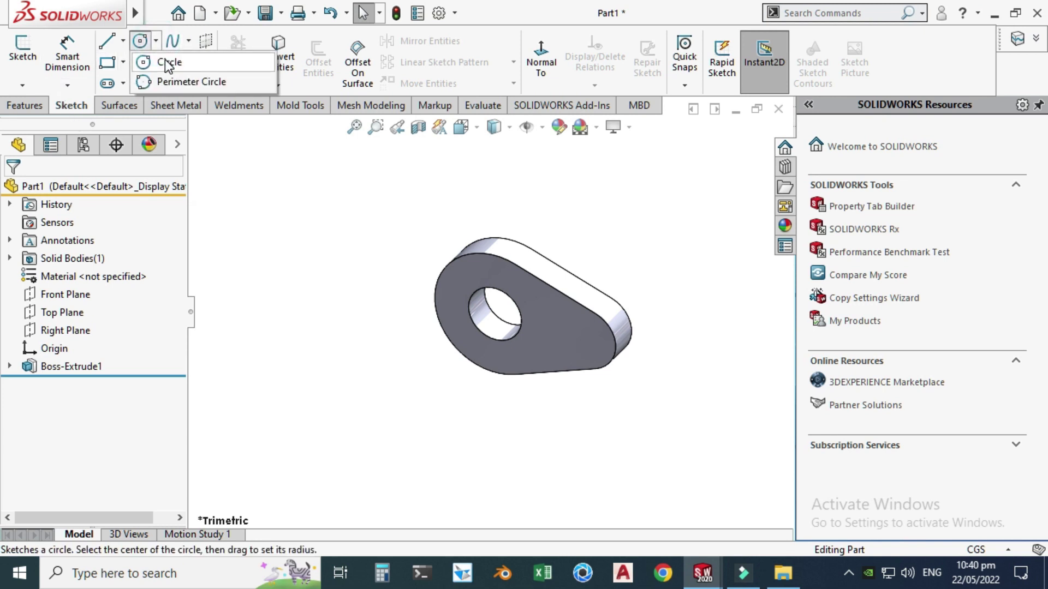
{"action": "left_click", "coordinate": [165, 61]}
{"action": "scroll", "coordinate": [491, 338], "scroll_direction": "down", "scroll_amount": 2}
{"action": "left_click", "coordinate": [480, 349]}
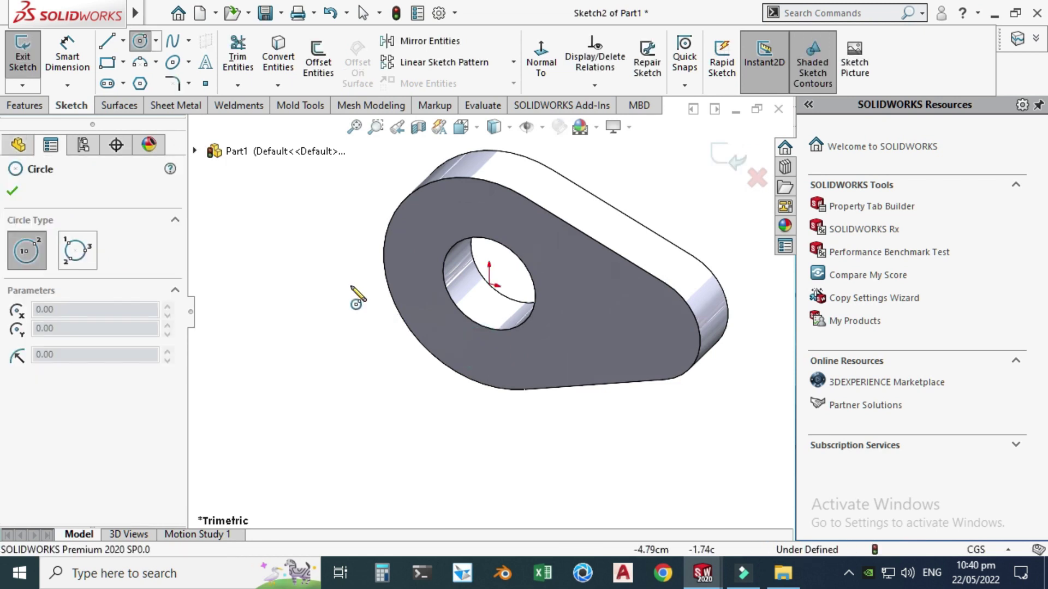
{"action": "left_click", "coordinate": [156, 41]}
{"action": "left_click", "coordinate": [164, 62]}
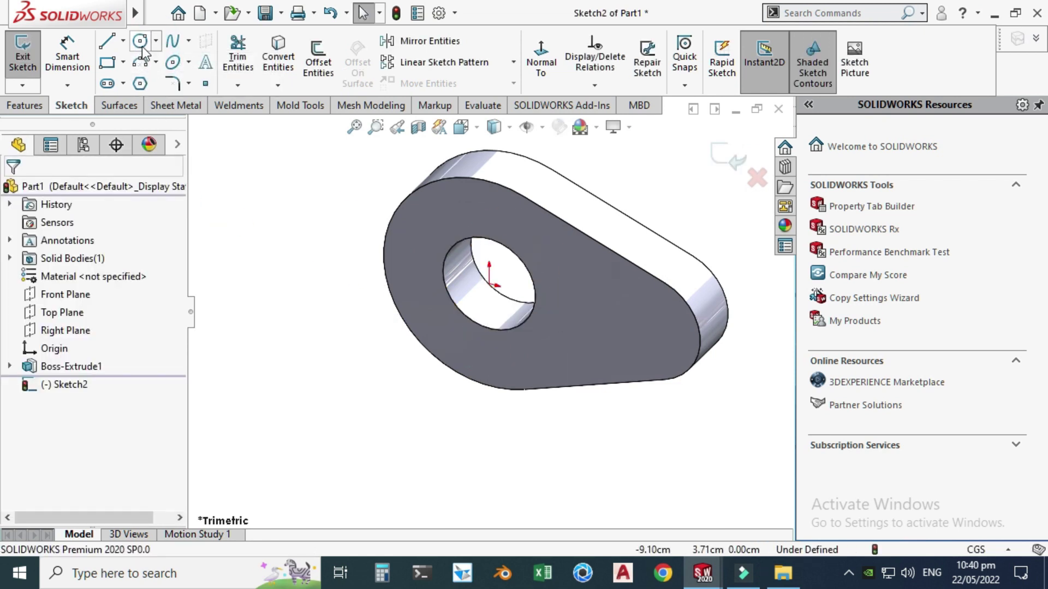
{"action": "left_click", "coordinate": [140, 41]}
{"action": "left_click", "coordinate": [489, 283]}
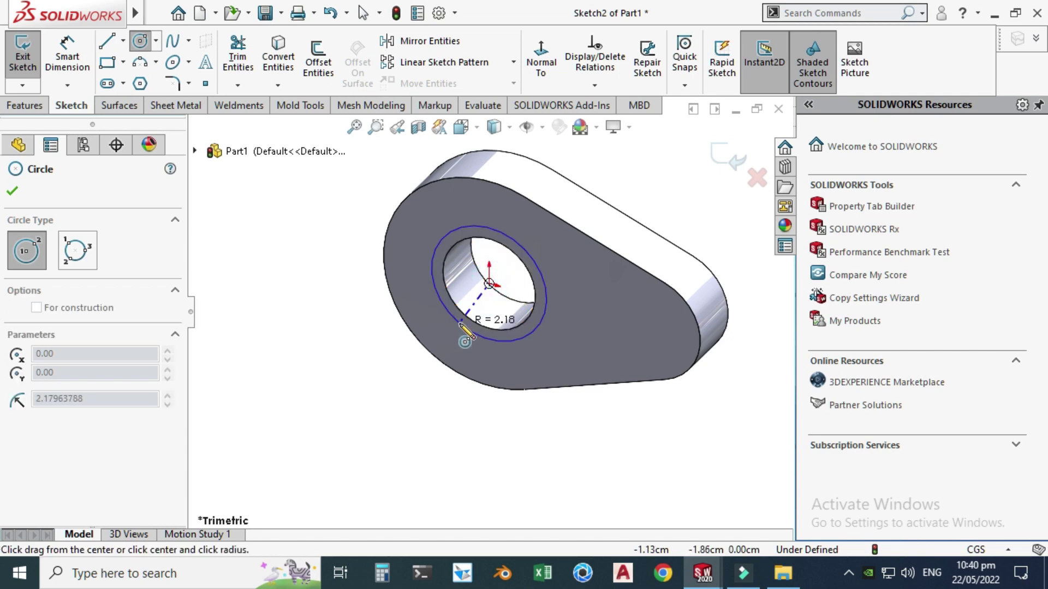
{"action": "left_click", "coordinate": [460, 323]}
{"action": "key", "text": "Escape"}
Dimension the diameter of the circle around the bore to 4 cm.
{"action": "left_click", "coordinate": [65, 48]}
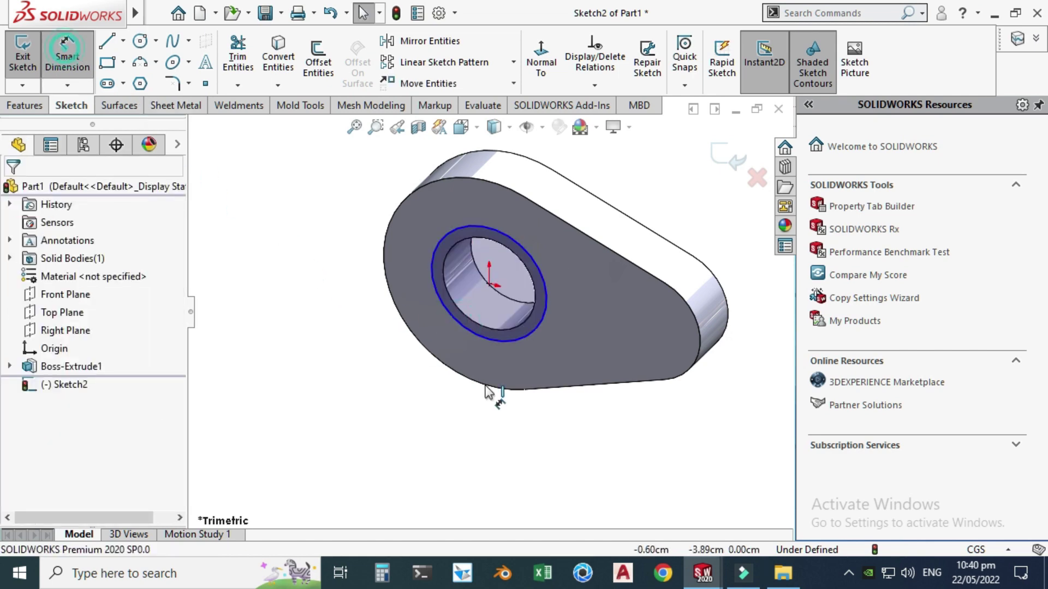
{"action": "left_click", "coordinate": [527, 337]}
{"action": "left_click", "coordinate": [444, 418]}
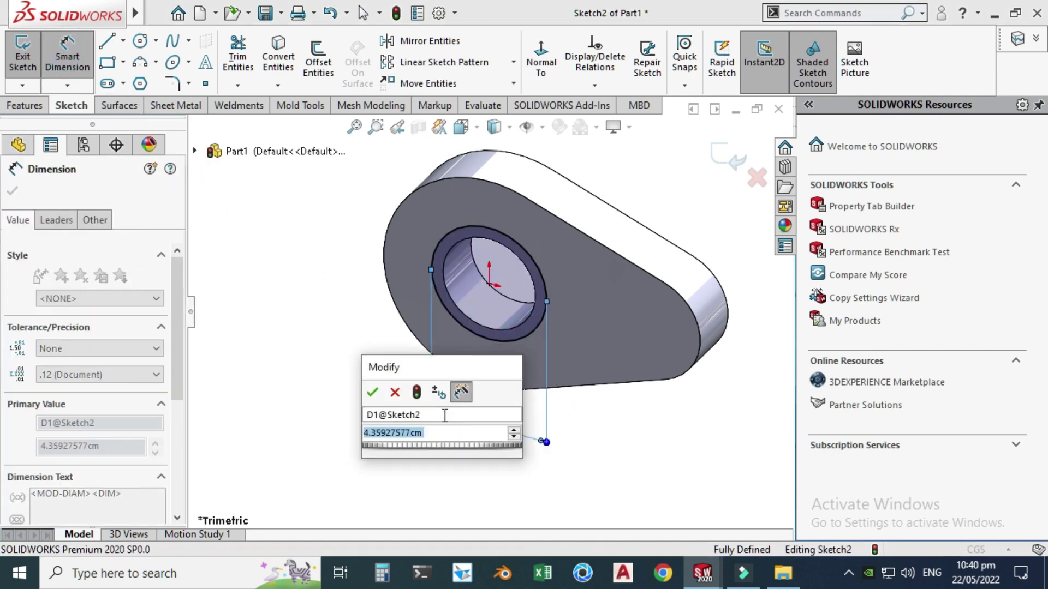
{"action": "type", "text": "4"}
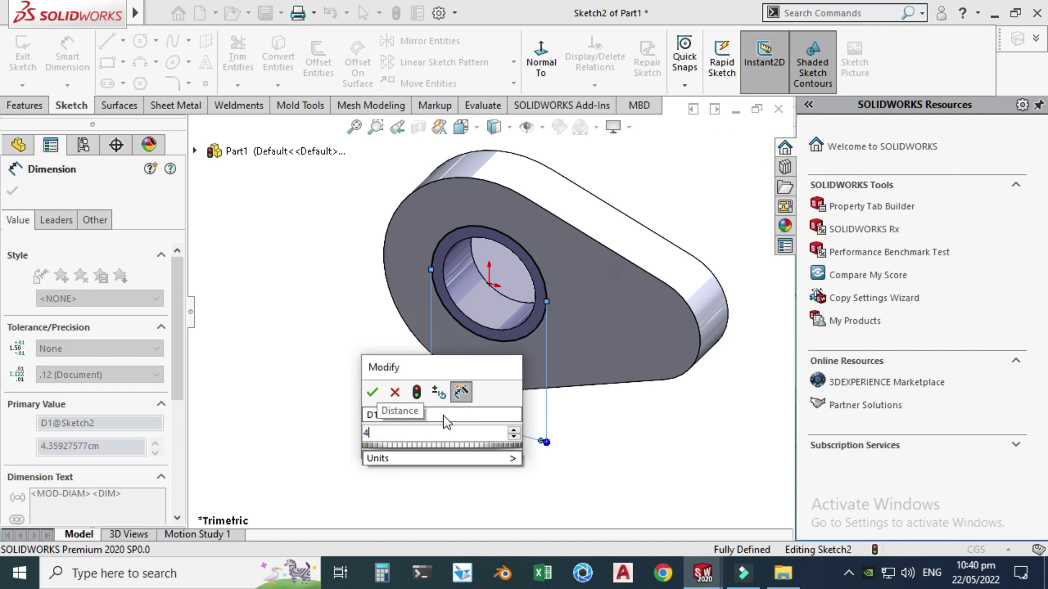
{"action": "key", "text": "Return"}
{"action": "key", "text": "Escape"}
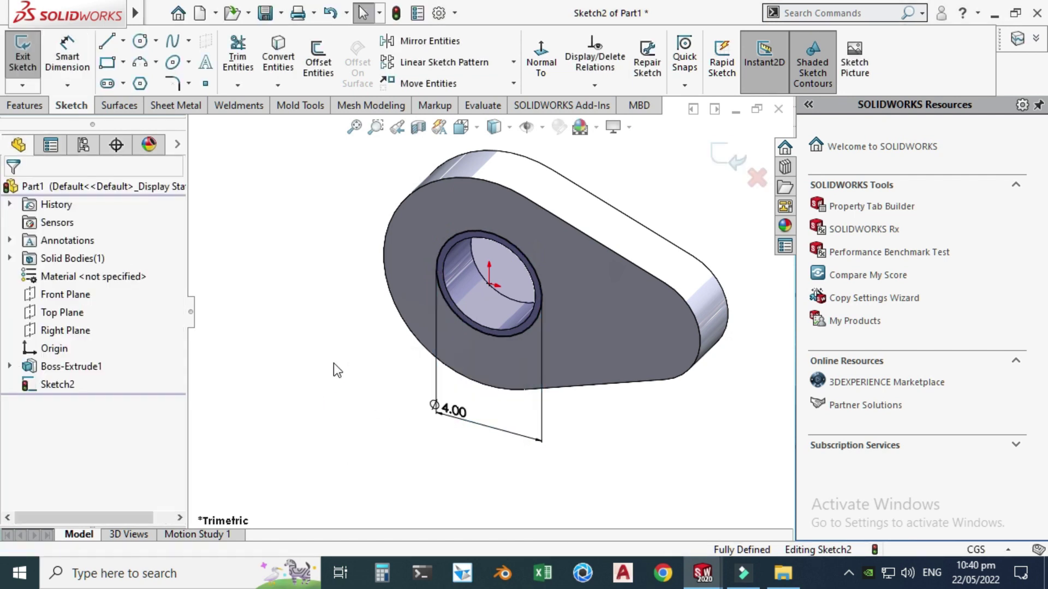
{"action": "scroll", "coordinate": [338, 363], "scroll_direction": "up", "scroll_amount": 1}
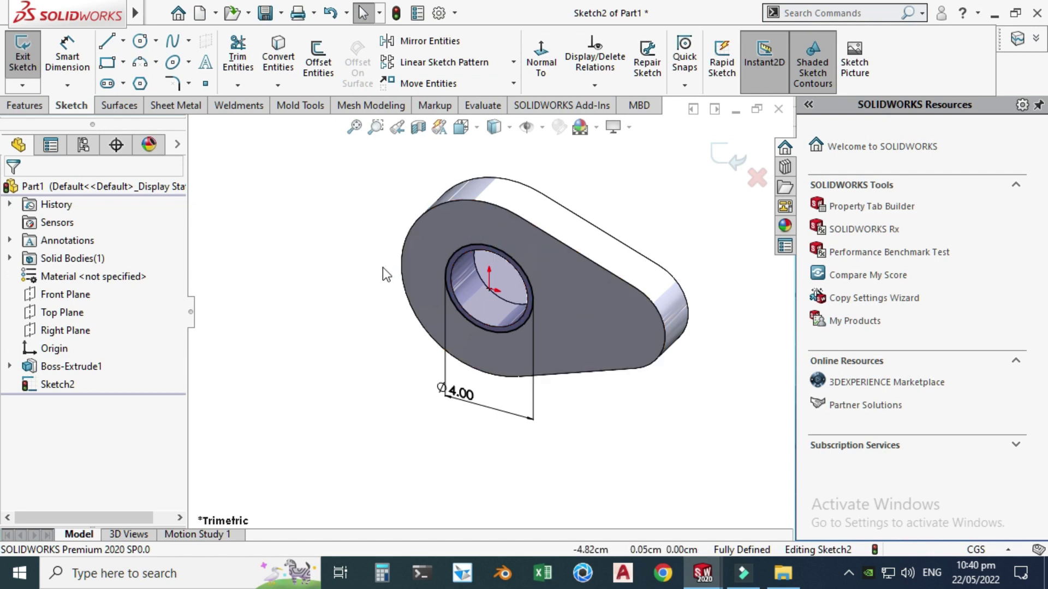
Convert the 4 cm circle to construction geometry and exit the sketch.
{"action": "left_click", "coordinate": [502, 331]}
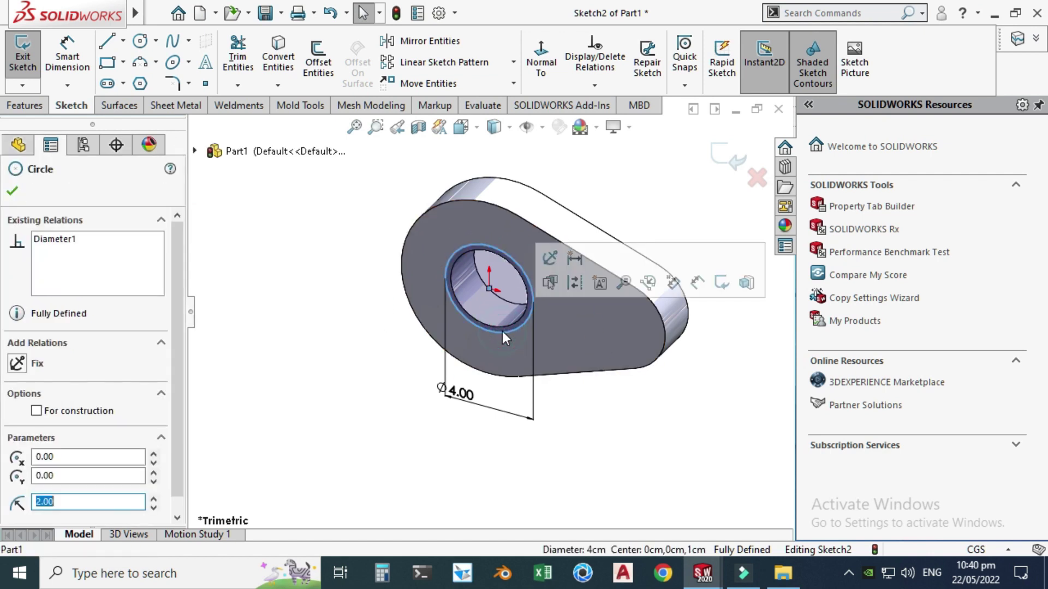
{"action": "scroll", "coordinate": [179, 337], "scroll_direction": "down", "scroll_amount": 1}
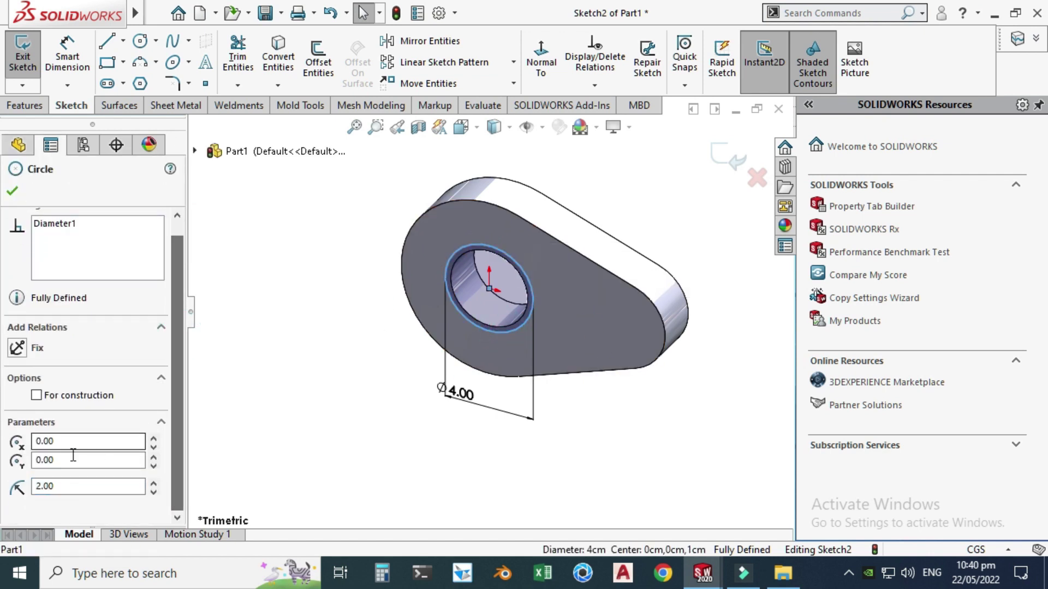
{"action": "left_click", "coordinate": [37, 395]}
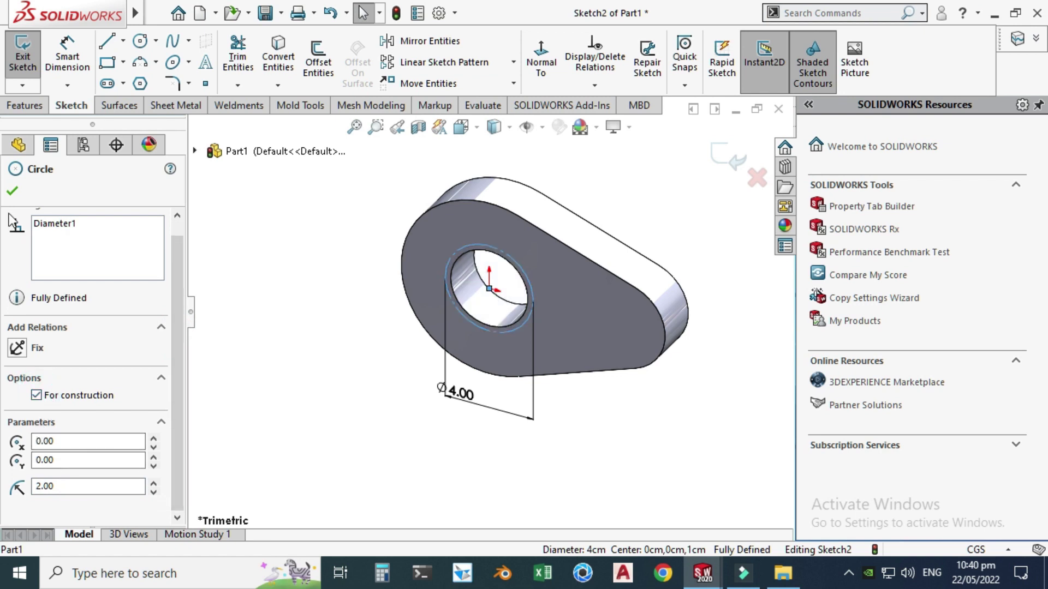
{"action": "left_click", "coordinate": [12, 191]}
{"action": "left_click", "coordinate": [320, 297]}
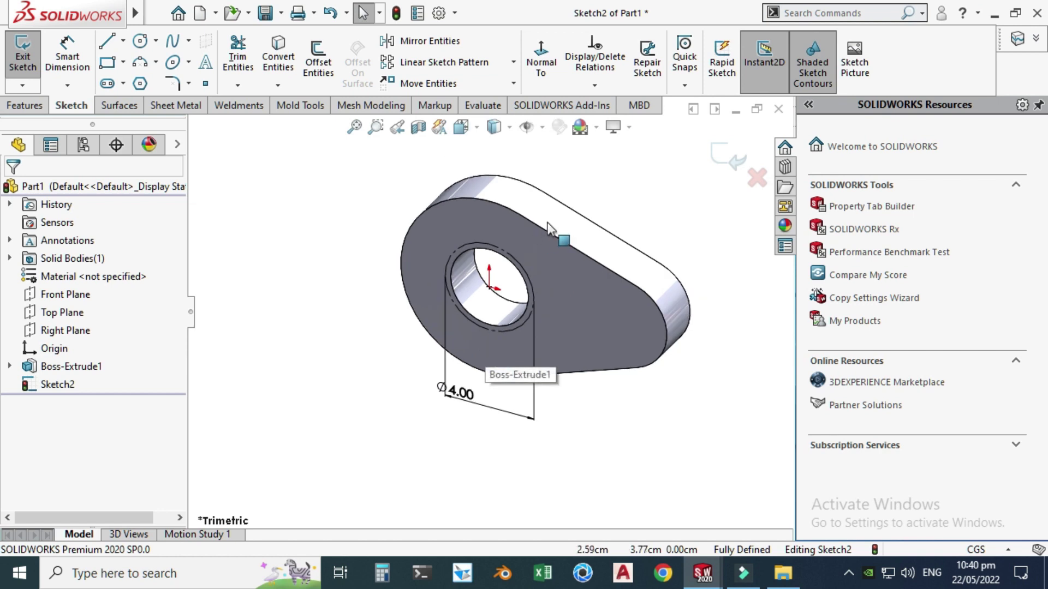
{"action": "scroll", "coordinate": [554, 225], "scroll_direction": "down", "scroll_amount": 1}
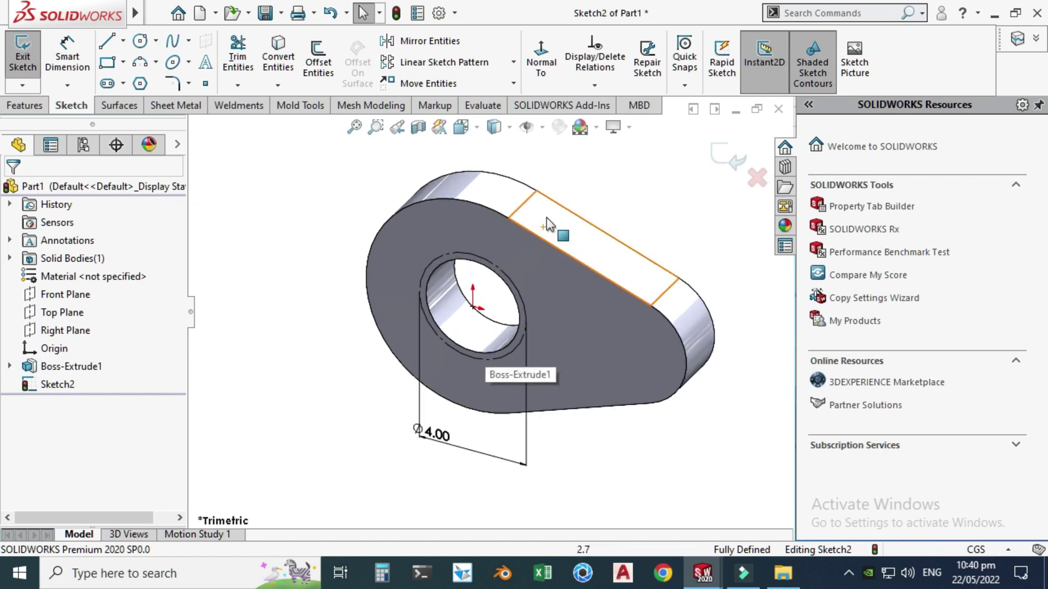
{"action": "left_click", "coordinate": [40, 106]}
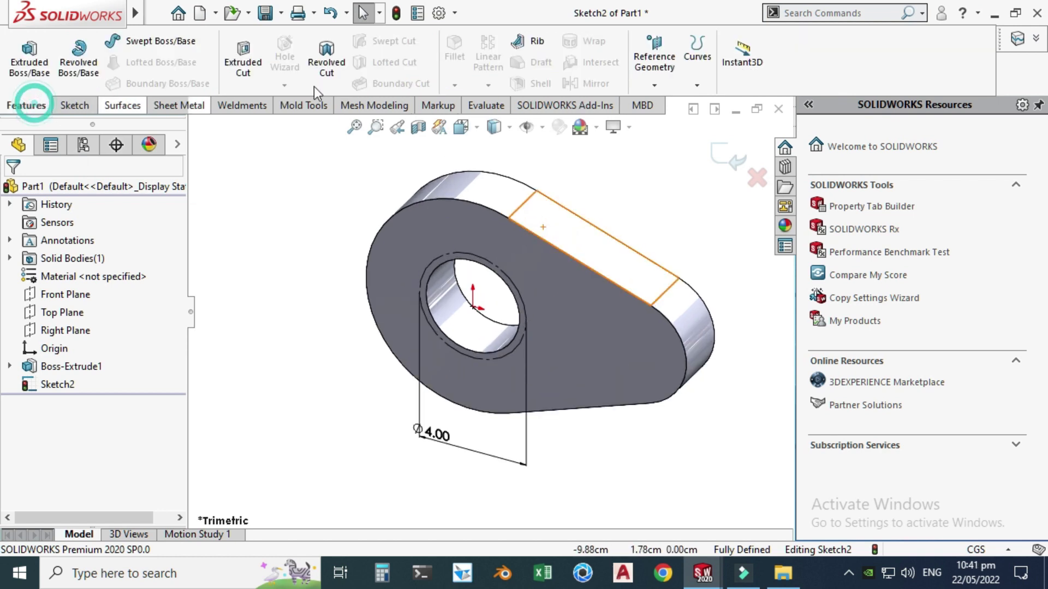
{"action": "left_click", "coordinate": [727, 155]}
Start a Chamfer on the cam's front outer edge with a distance of 0.5 cm.
{"action": "left_click", "coordinate": [453, 86]}
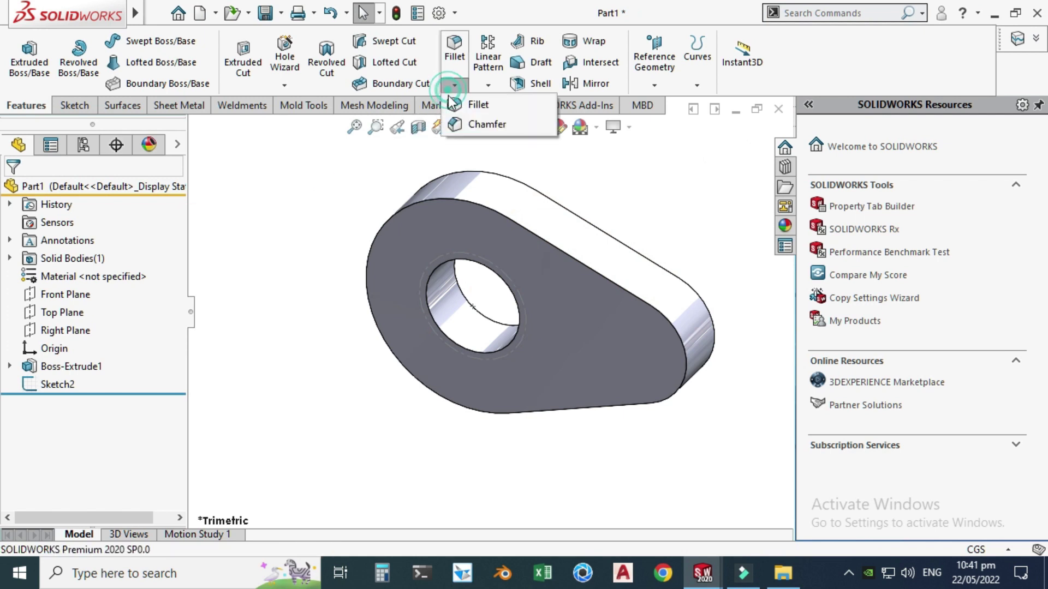
{"action": "left_click", "coordinate": [474, 124]}
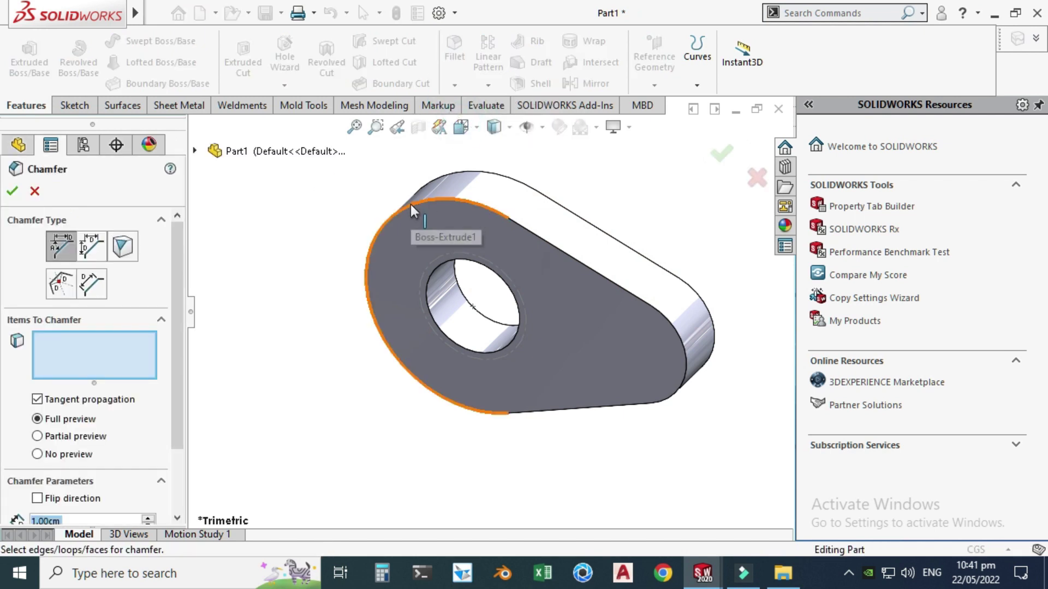
{"action": "left_click", "coordinate": [410, 204]}
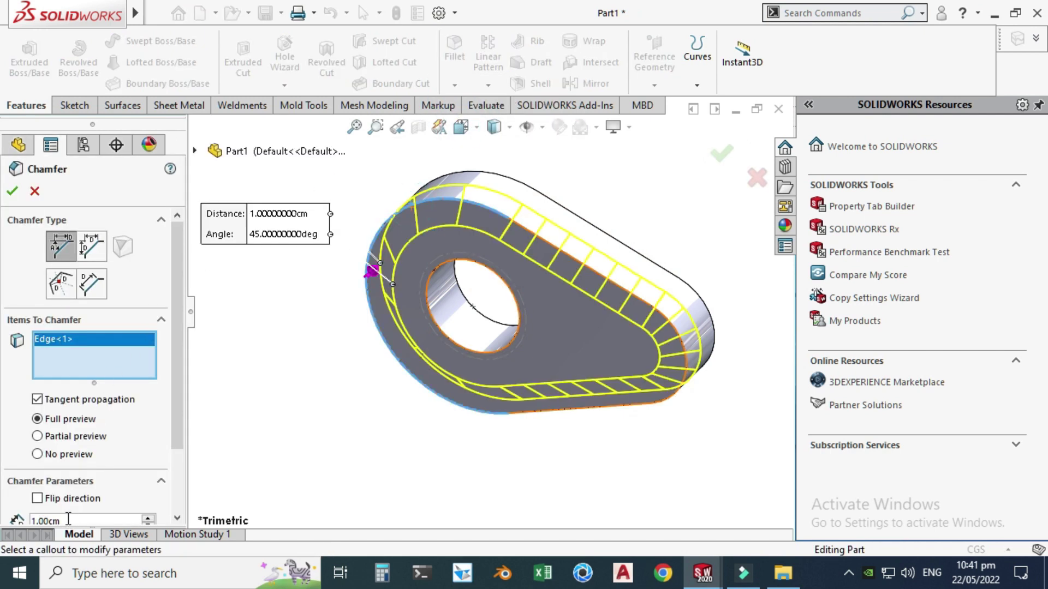
{"action": "type", "text": "0.5"}
{"action": "key", "text": "Return"}
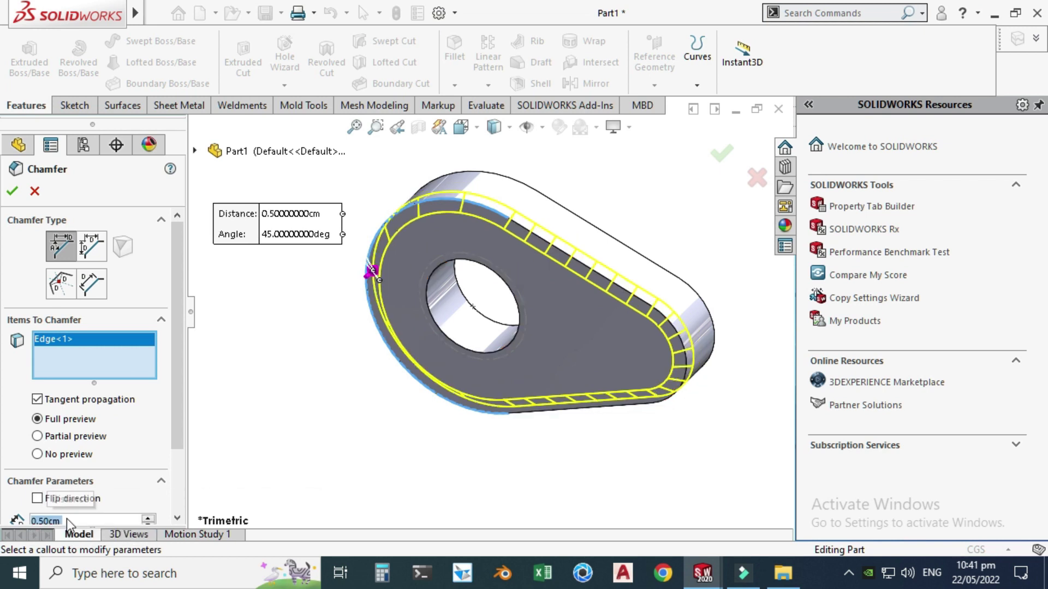
Add the cam's back outer edge and both circular bore edges to the chamfer selection.
{"action": "left_click", "coordinate": [568, 218]}
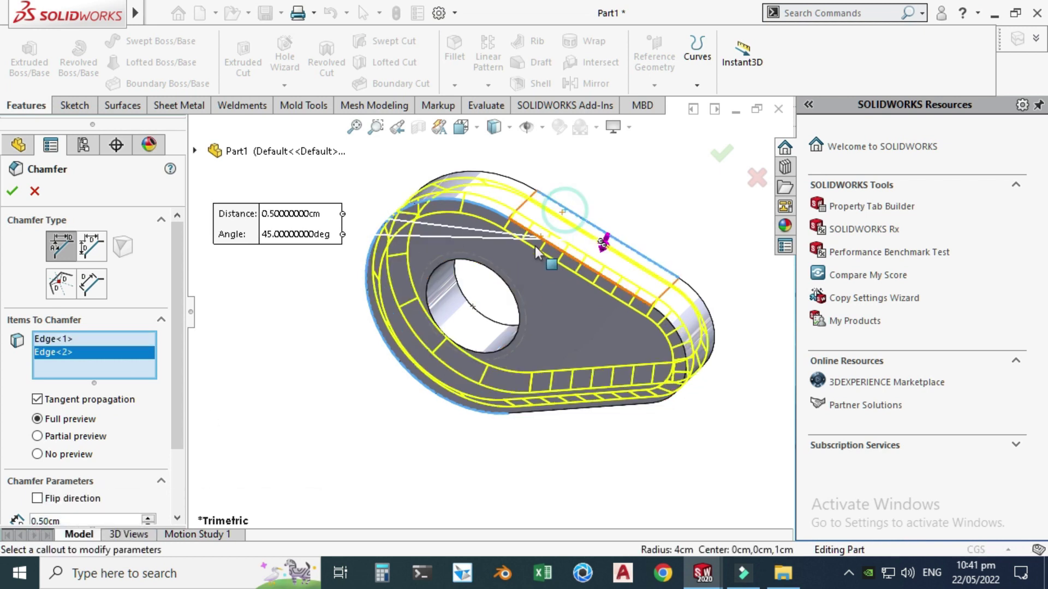
{"action": "left_click", "coordinate": [461, 259]}
{"action": "scroll", "coordinate": [456, 294], "scroll_direction": "up", "scroll_amount": 2}
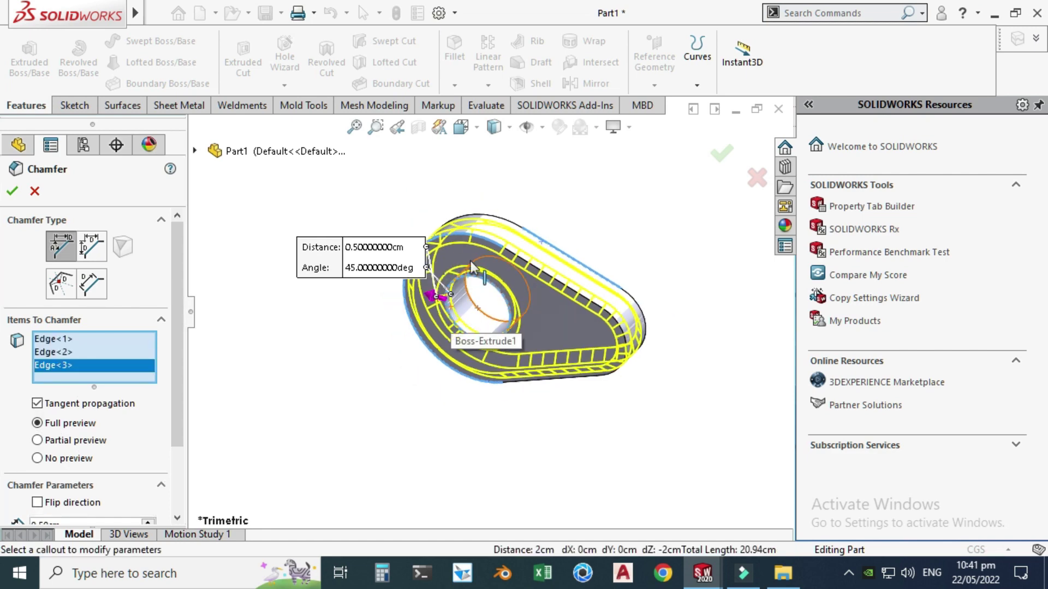
{"action": "middle_click_drag", "start_coordinate": [533, 187], "coordinate": [528, 318]}
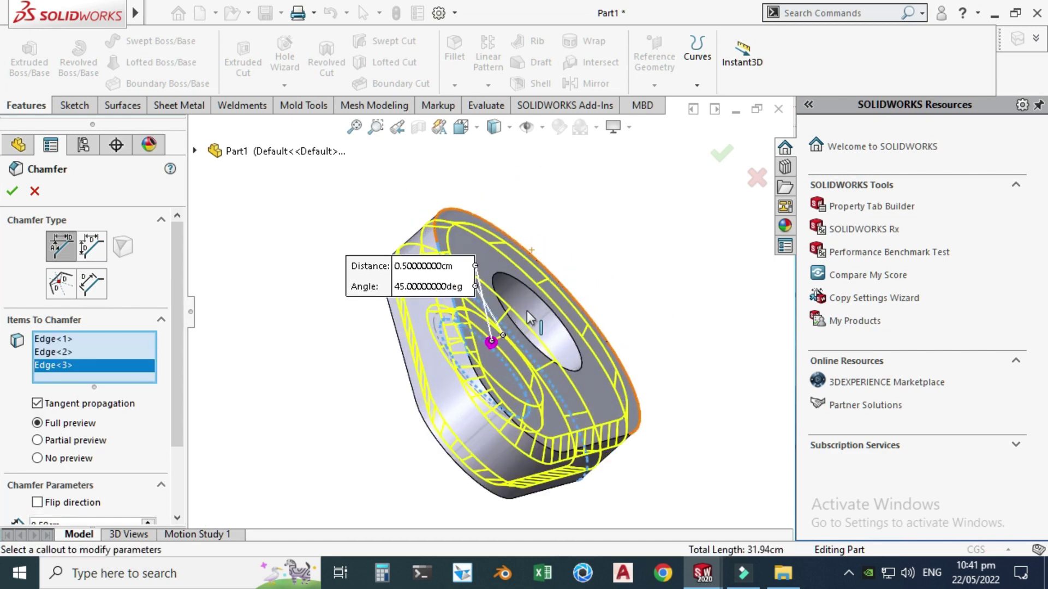
{"action": "left_click", "coordinate": [454, 376]}
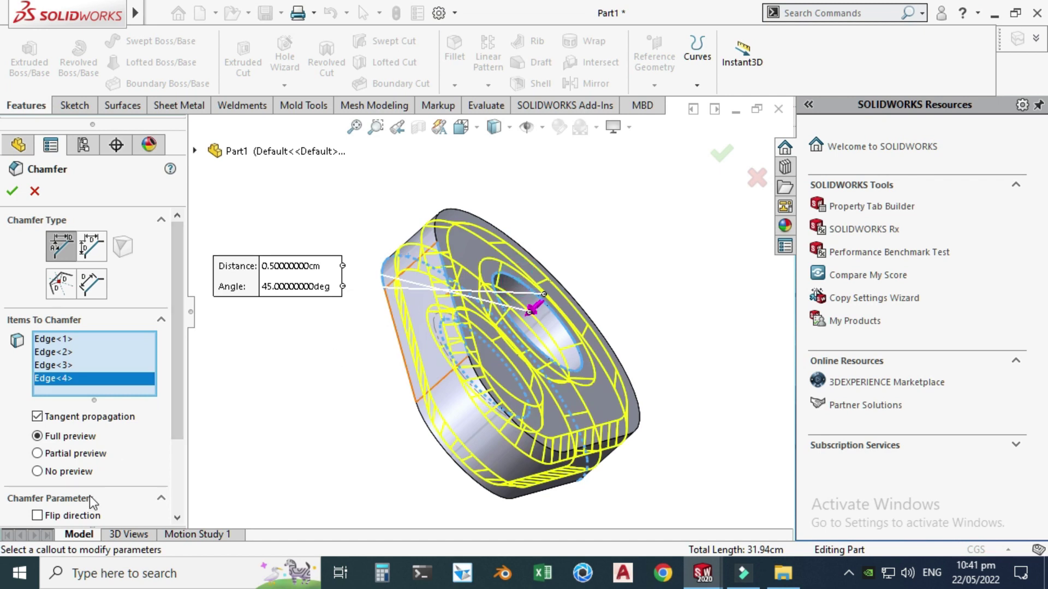
Set the chamfer distance to 0.2 cm, apply it to the four selected edges and return to the trimetric view.
{"action": "left_click_drag", "start_coordinate": [173, 336], "coordinate": [163, 413]}
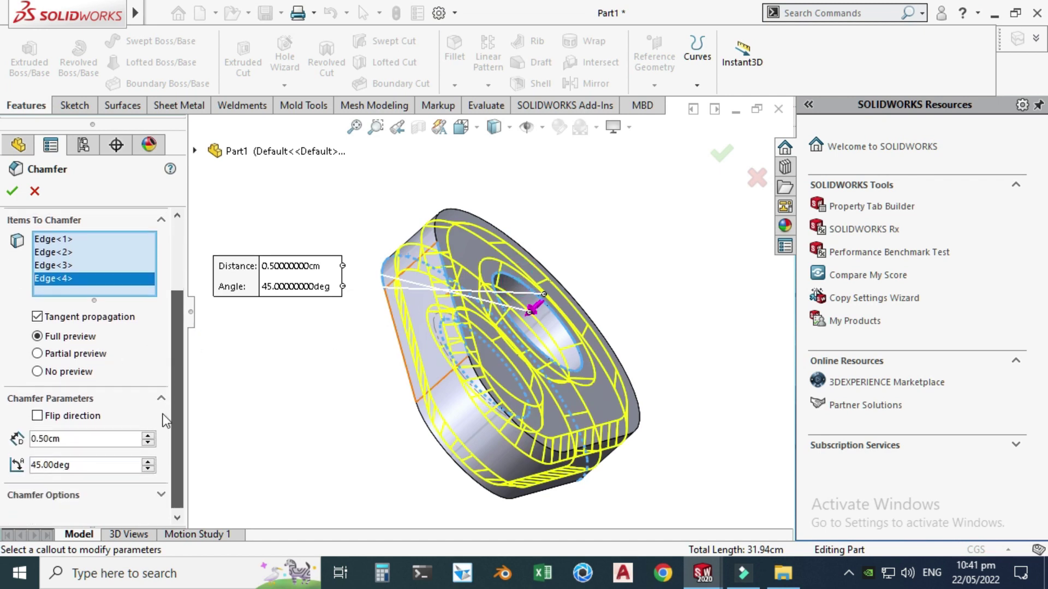
{"action": "left_click", "coordinate": [81, 439]}
{"action": "type", "text": "0."}
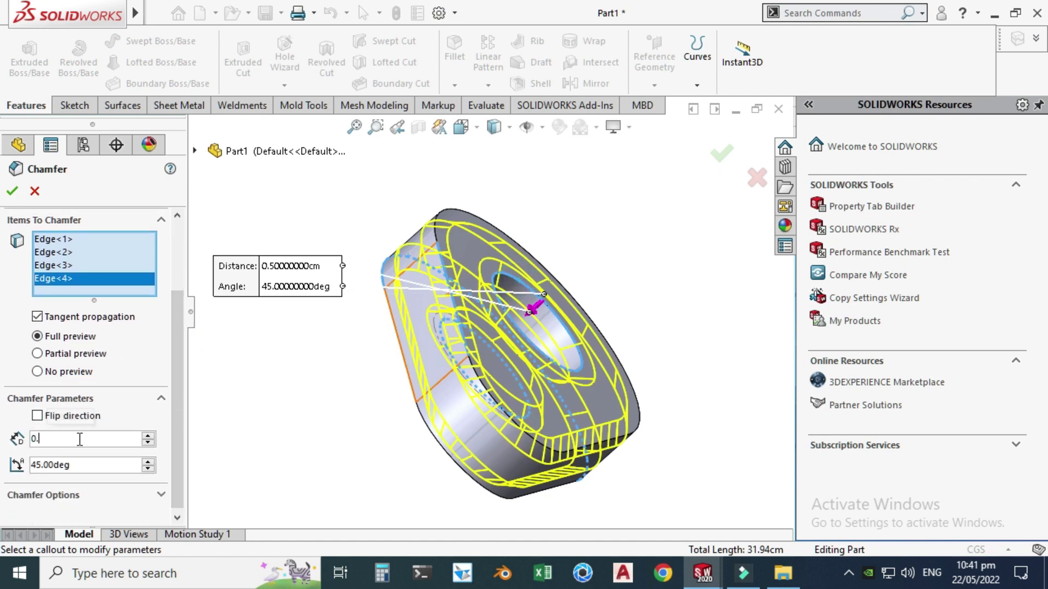
{"action": "type", "text": "2"}
{"action": "key", "text": "Return"}
{"action": "key", "text": "Return"}
{"action": "scroll", "coordinate": [288, 307], "scroll_direction": "up", "scroll_amount": 3}
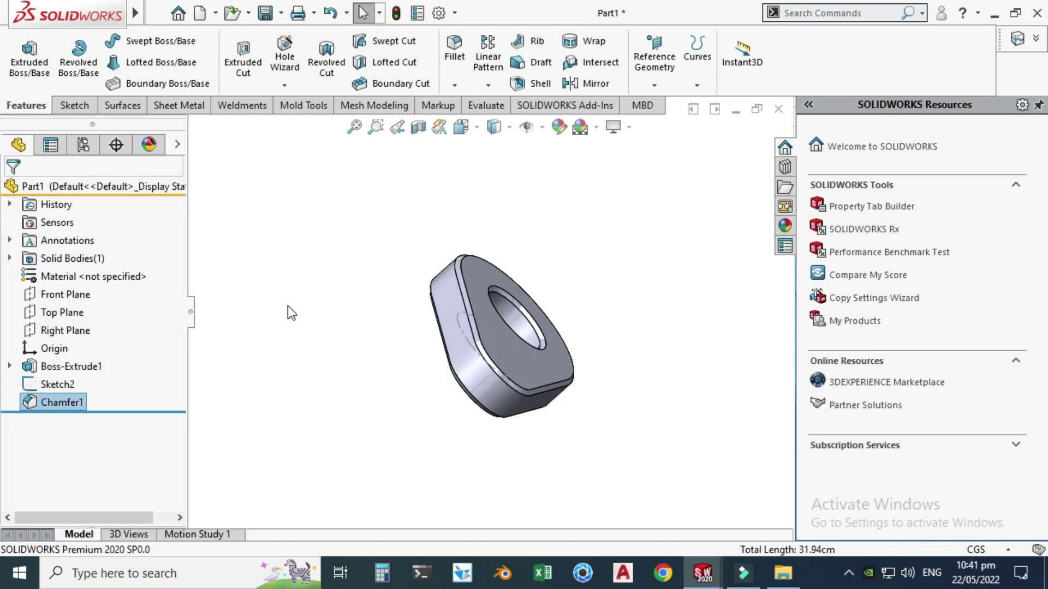
{"action": "left_click", "coordinate": [287, 305]}
{"action": "middle_click_drag", "start_coordinate": [287, 306], "coordinate": [476, 237]}
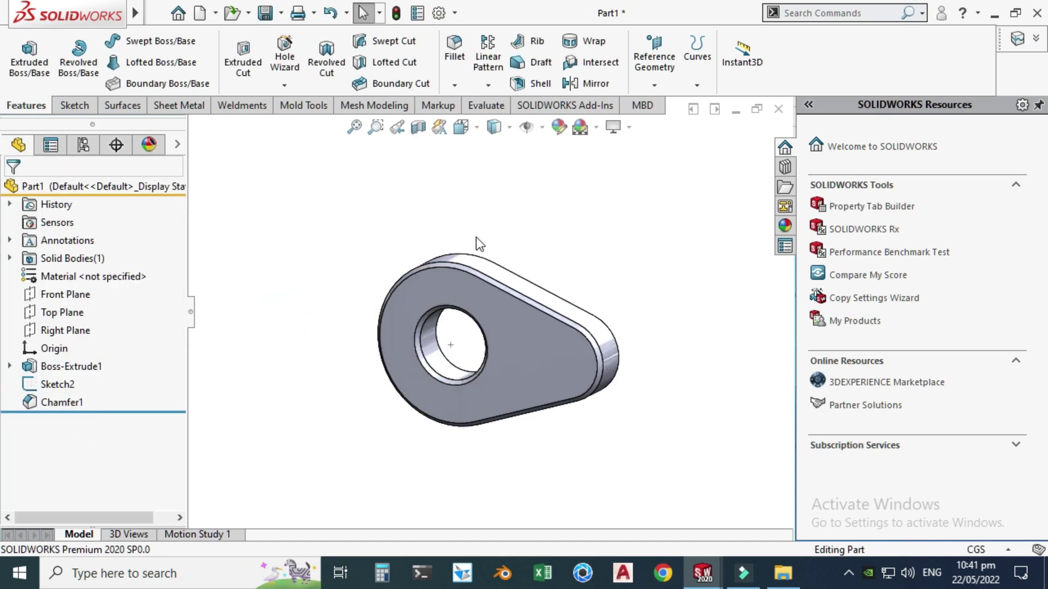
{"action": "key", "text": "ctrl+7"}
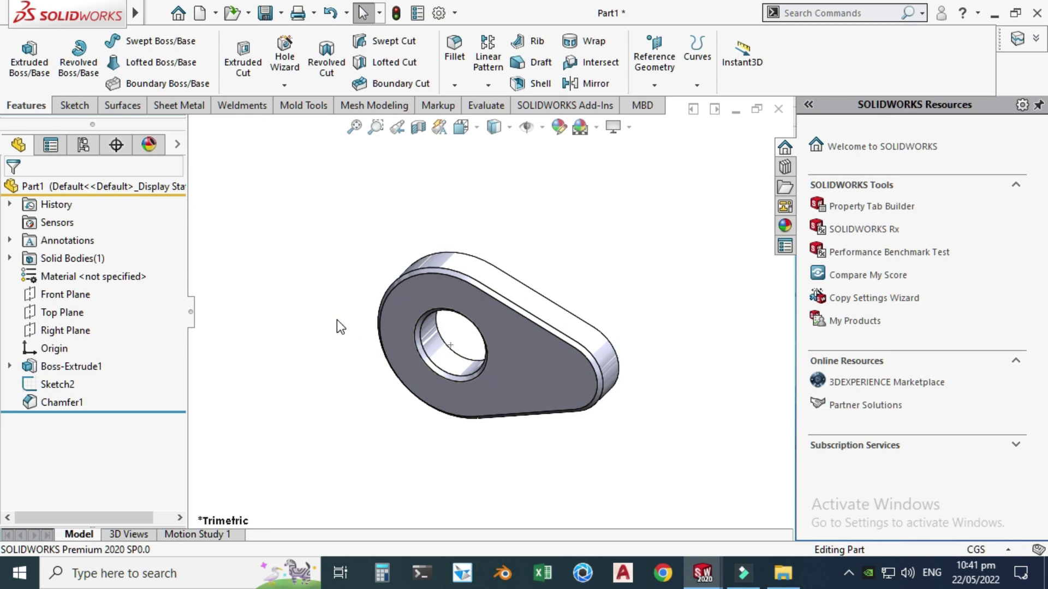
Save the cam as a SOLIDWORKS part named Part1 in the Cam and Follower folder.
{"action": "left_click", "coordinate": [282, 12]}
{"action": "left_click", "coordinate": [297, 54]}
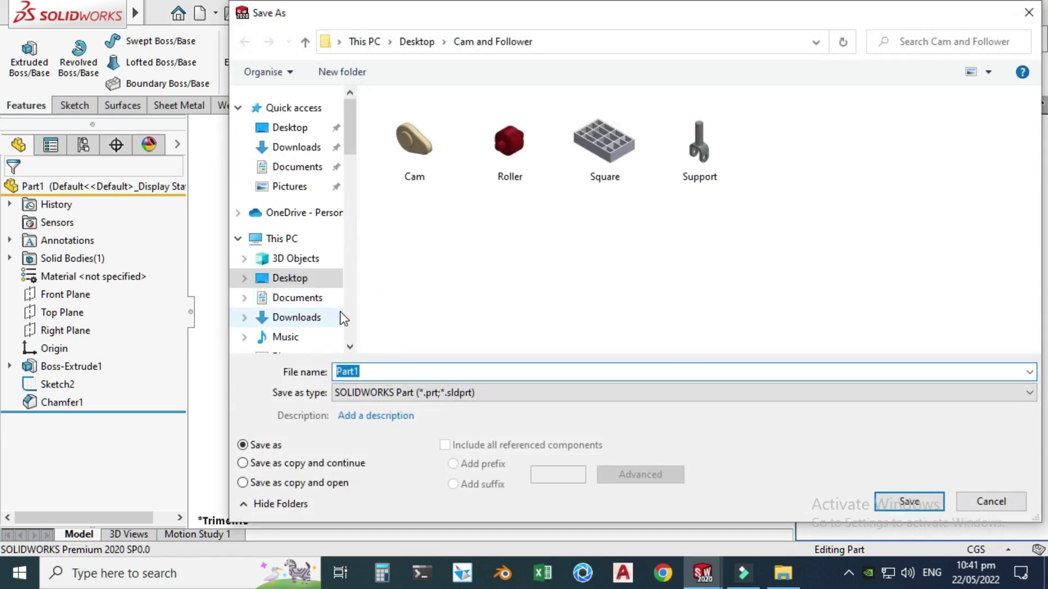
{"action": "left_click", "coordinate": [906, 500]}
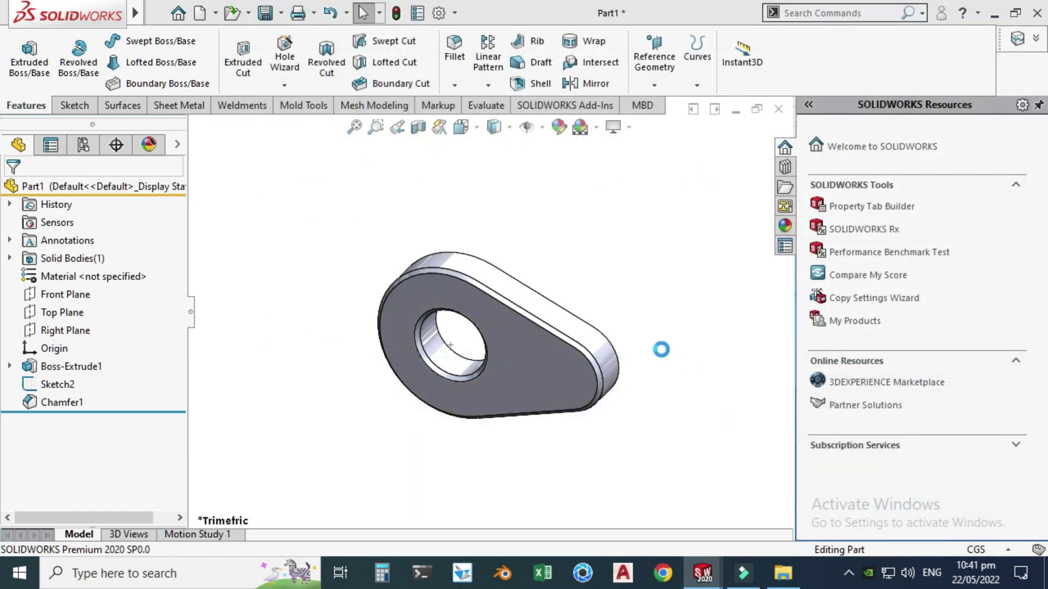
Create a new part document.
{"action": "left_click", "coordinate": [216, 12]}
{"action": "left_click", "coordinate": [226, 36]}
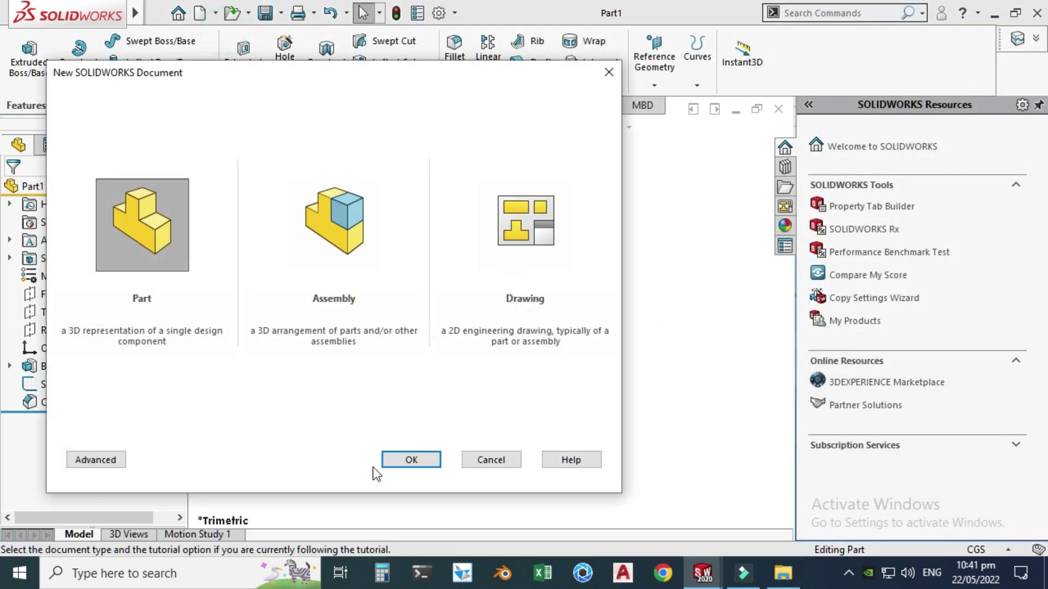
{"action": "left_click", "coordinate": [386, 460]}
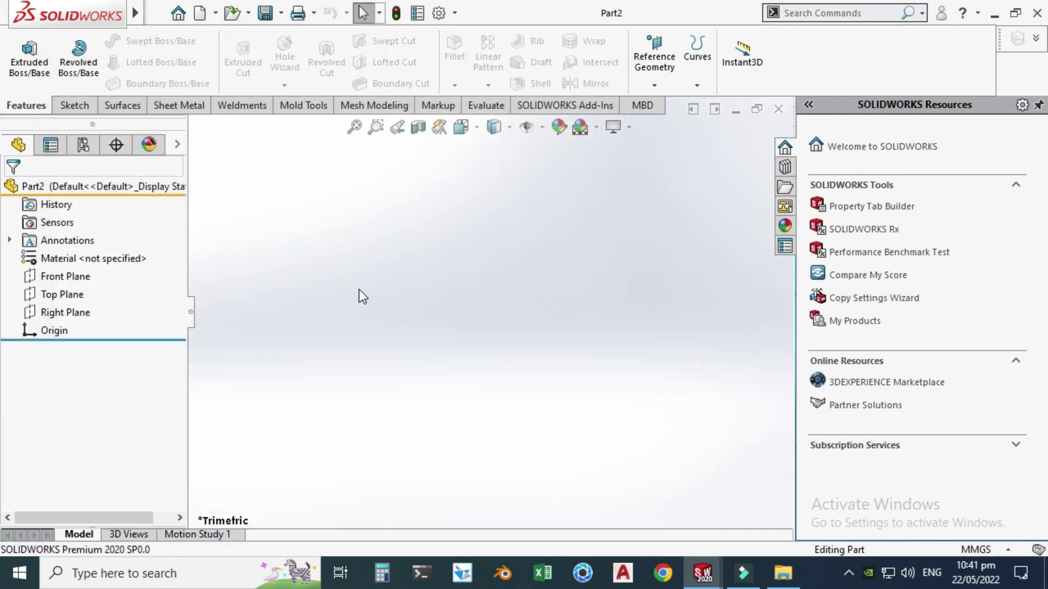
Set the new part's document units to CGS (centimeter, gram, second).
{"action": "left_click", "coordinate": [81, 273]}
{"action": "left_click", "coordinate": [92, 252]}
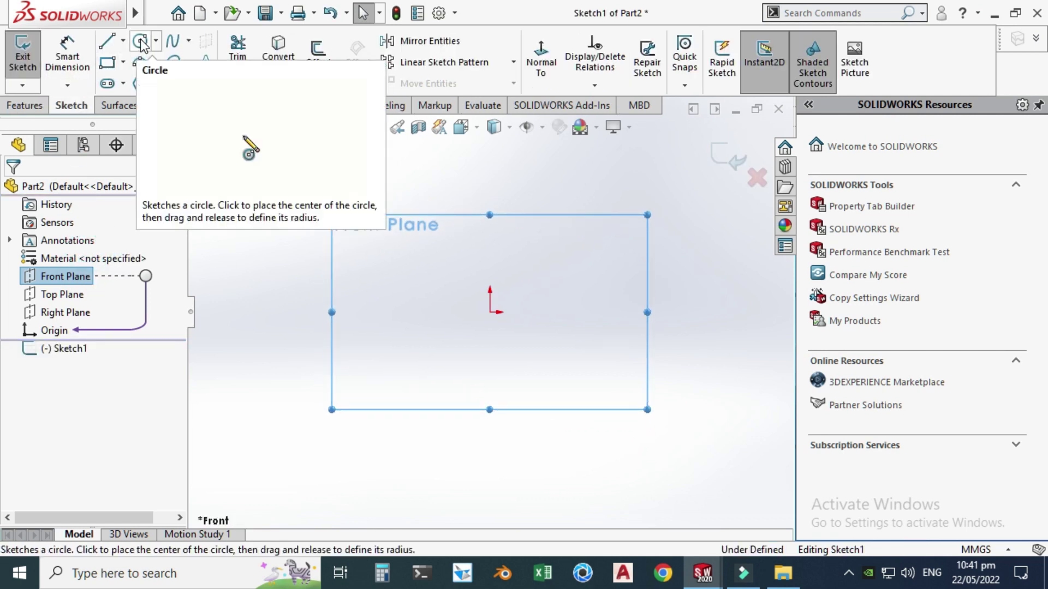
{"action": "left_click", "coordinate": [977, 550]}
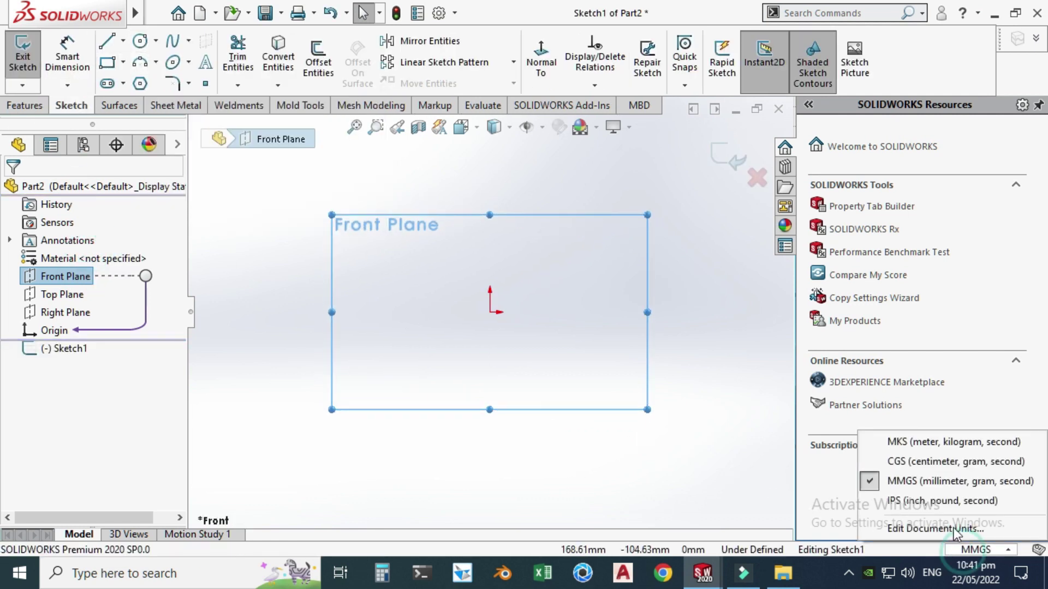
{"action": "left_click", "coordinate": [927, 461]}
Start a sketch on the Front Plane and draw a circle about 7.17 cm in diameter centred on the origin.
{"action": "left_click", "coordinate": [76, 276]}
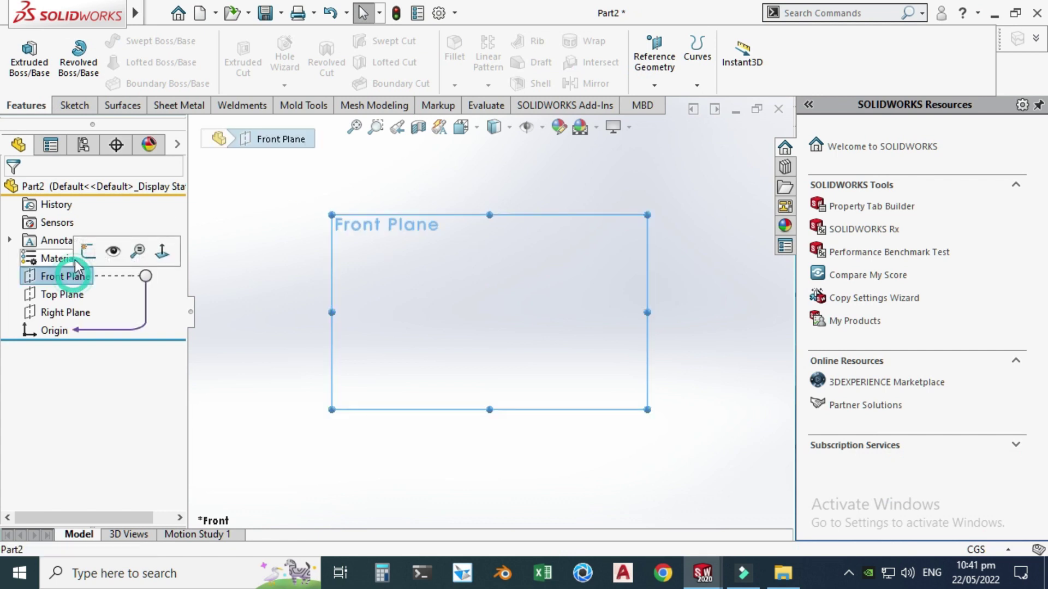
{"action": "left_click", "coordinate": [88, 251]}
{"action": "left_click", "coordinate": [140, 41]}
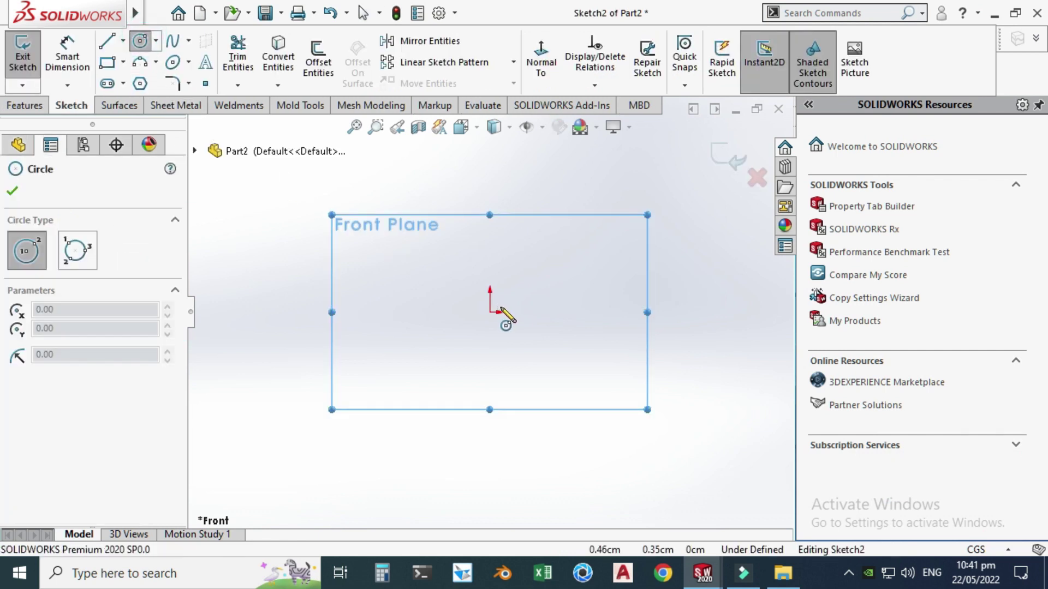
{"action": "left_click", "coordinate": [489, 312]}
{"action": "left_click", "coordinate": [468, 373]}
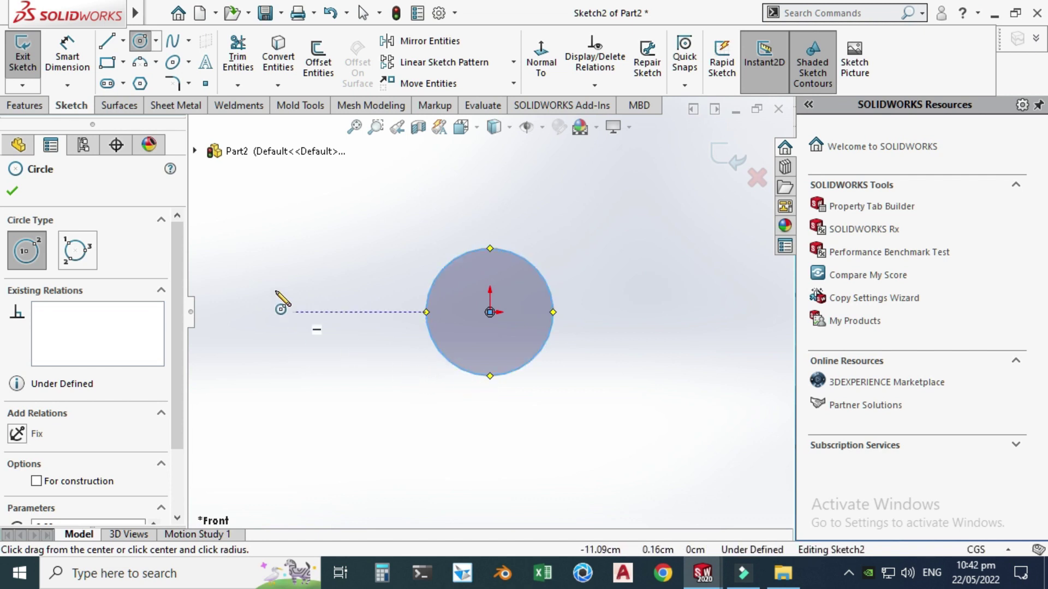
Dimension the circle's diameter as 3 cm.
{"action": "left_click", "coordinate": [67, 54]}
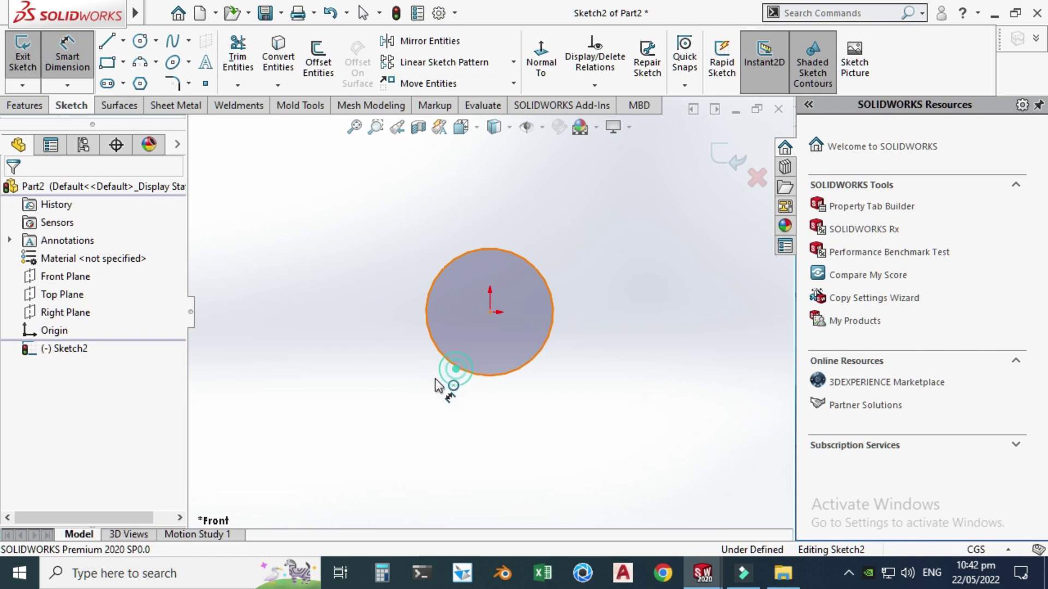
{"action": "left_click", "coordinate": [445, 364]}
{"action": "left_click", "coordinate": [386, 429]}
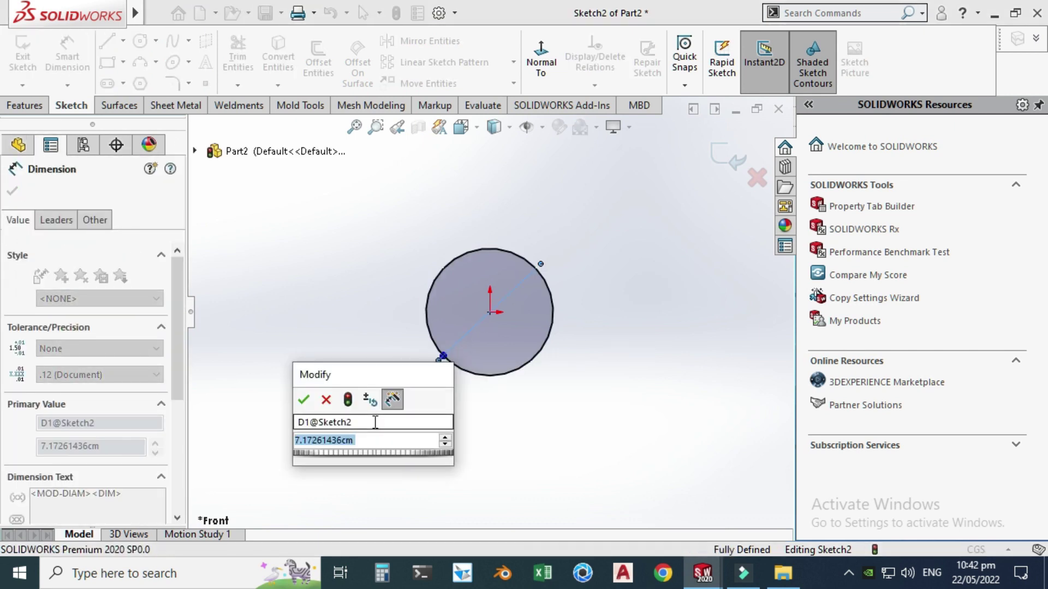
{"action": "type", "text": "3"}
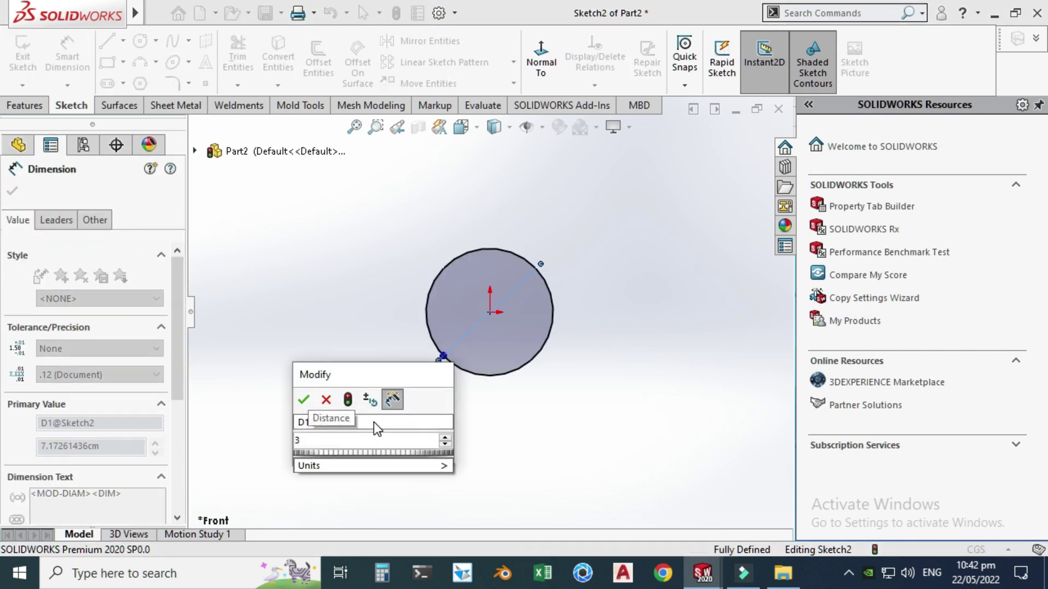
{"action": "key", "text": "Return"}
{"action": "key", "text": "Escape"}
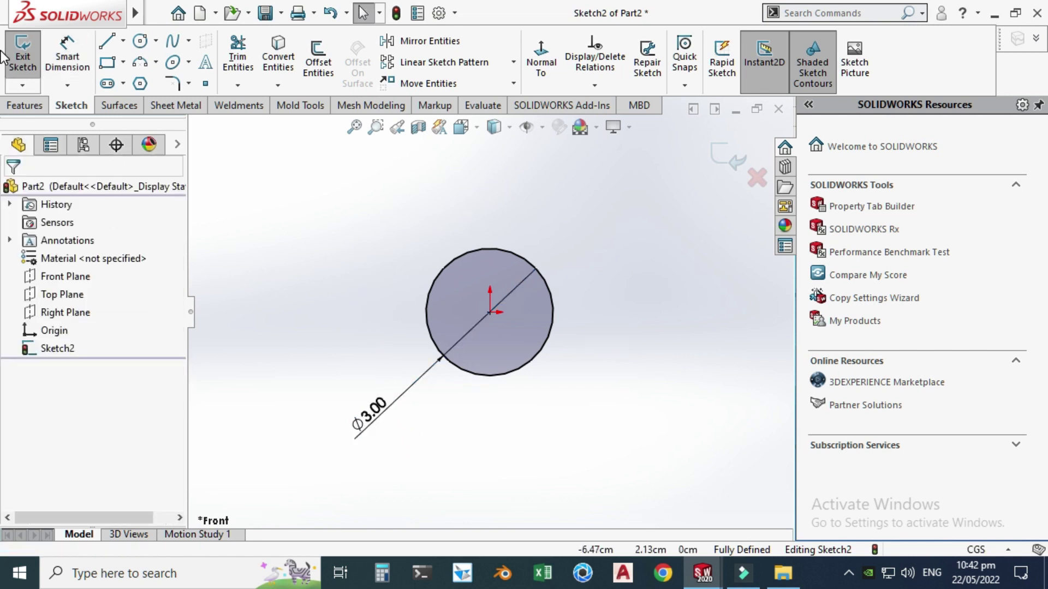
Extrude the circle into a solid roller with the Mid Plane end condition and a depth of 2 cm.
{"action": "left_click", "coordinate": [24, 105]}
{"action": "left_click", "coordinate": [29, 60]}
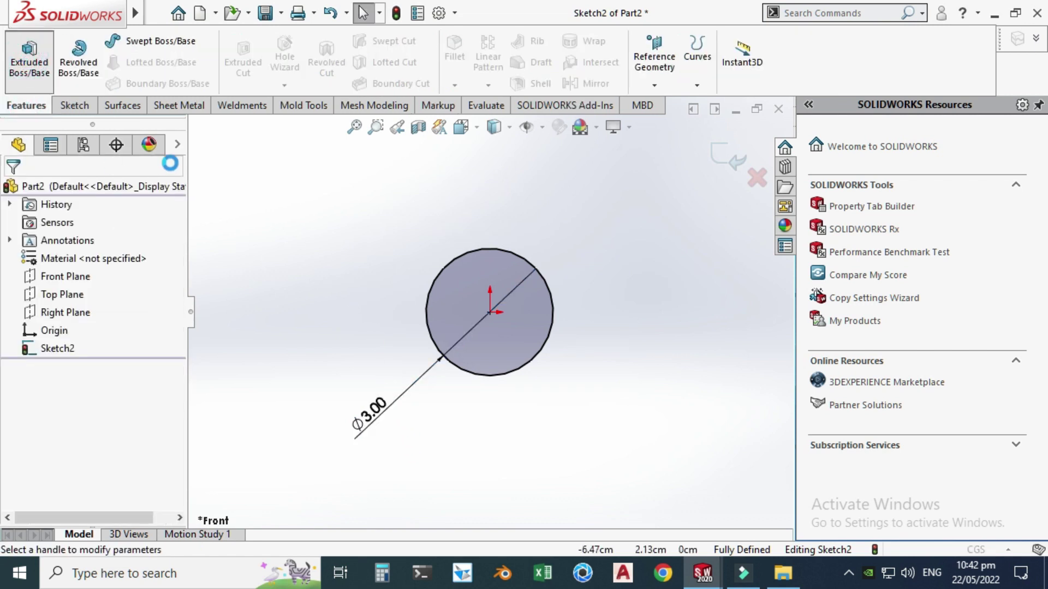
{"action": "left_click", "coordinate": [140, 288]}
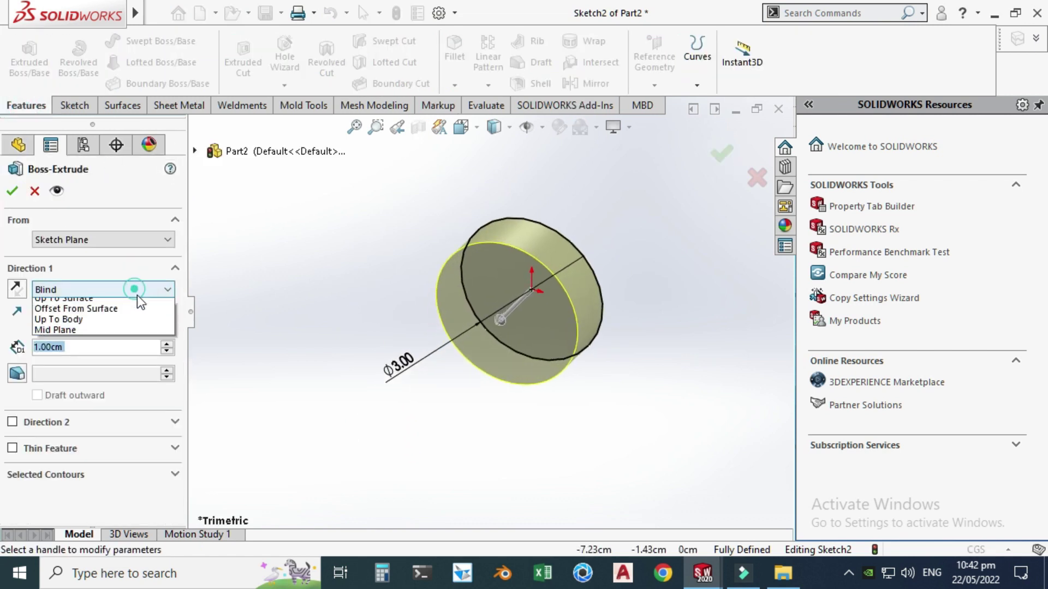
{"action": "left_click", "coordinate": [137, 357]}
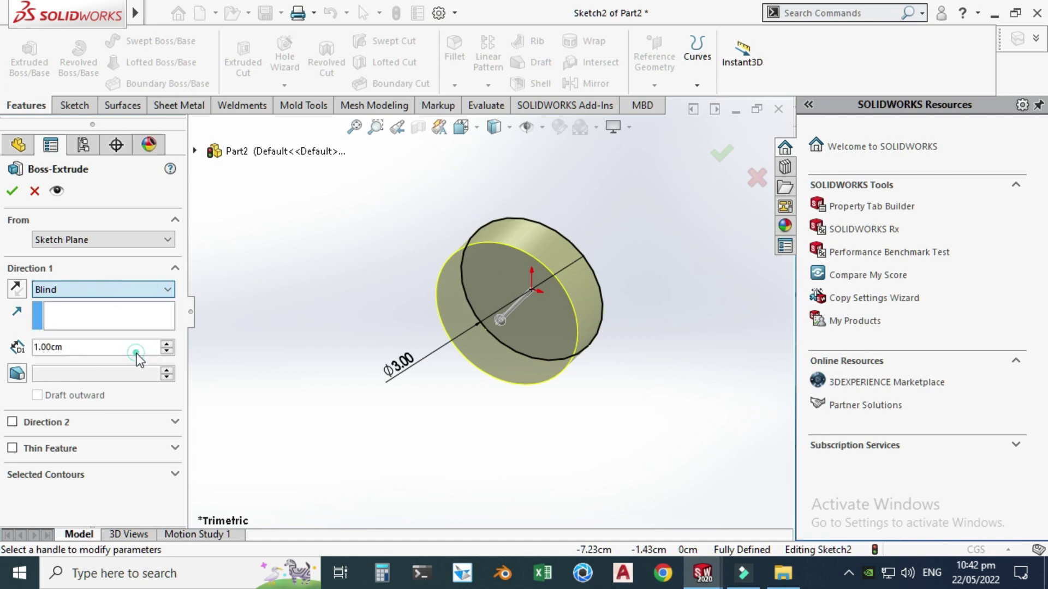
{"action": "double_click", "coordinate": [130, 350]}
{"action": "type", "text": "2"}
{"action": "key", "text": "Return"}
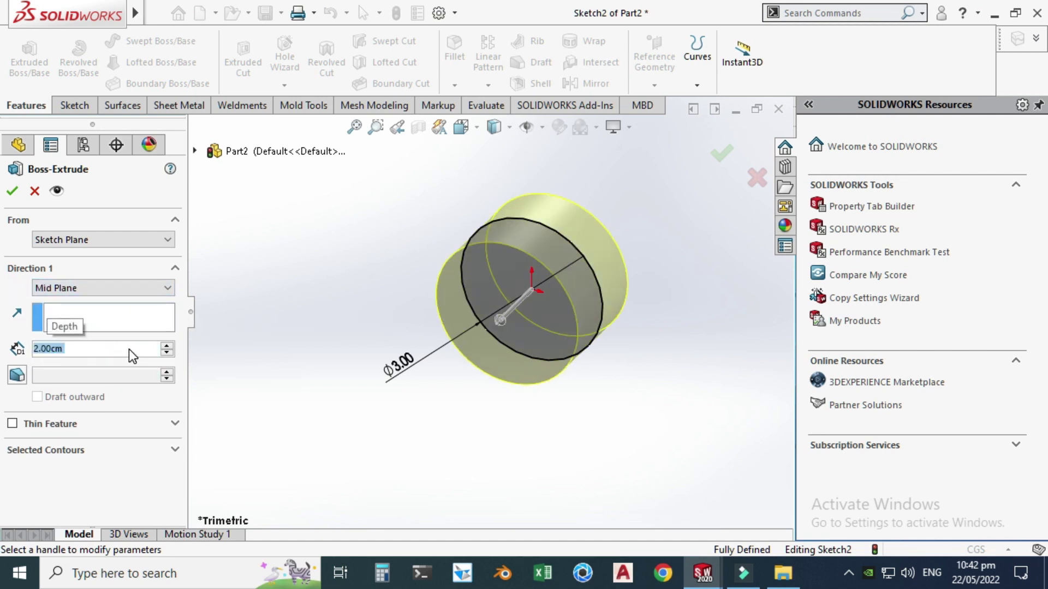
{"action": "left_click", "coordinate": [12, 190]}
{"action": "left_click", "coordinate": [267, 254]}
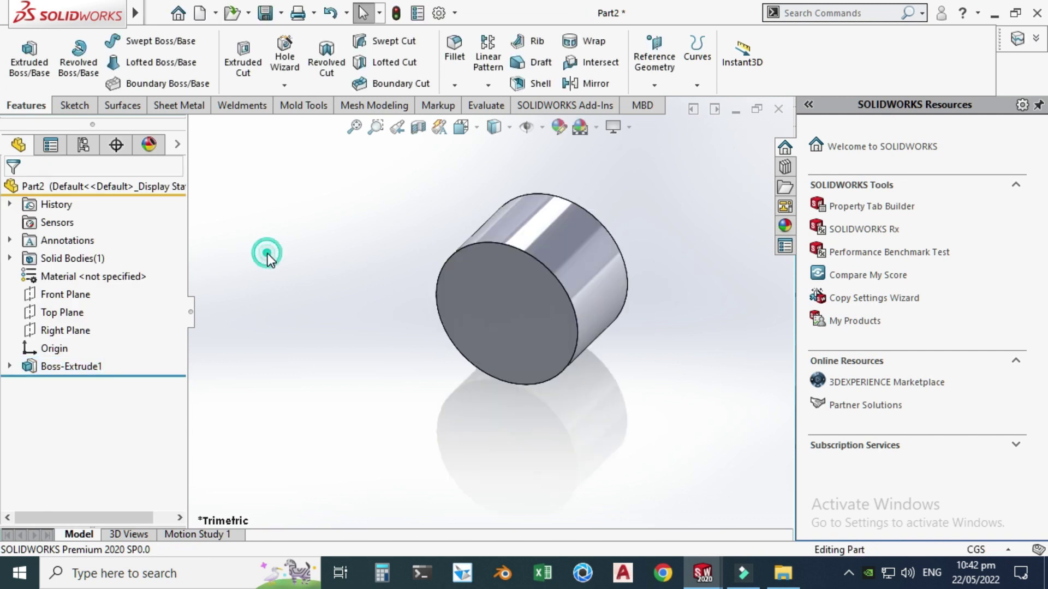
Start a sketch on the roller's front circular face and draw a circle about 1.04 cm in diameter centred on the origin.
{"action": "left_click", "coordinate": [76, 105]}
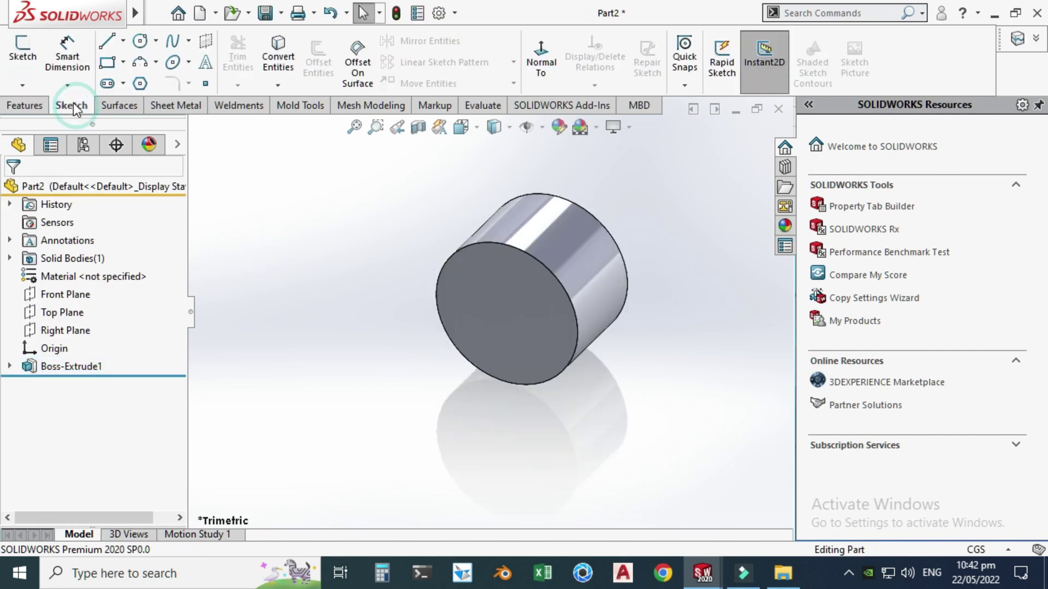
{"action": "left_click", "coordinate": [24, 44]}
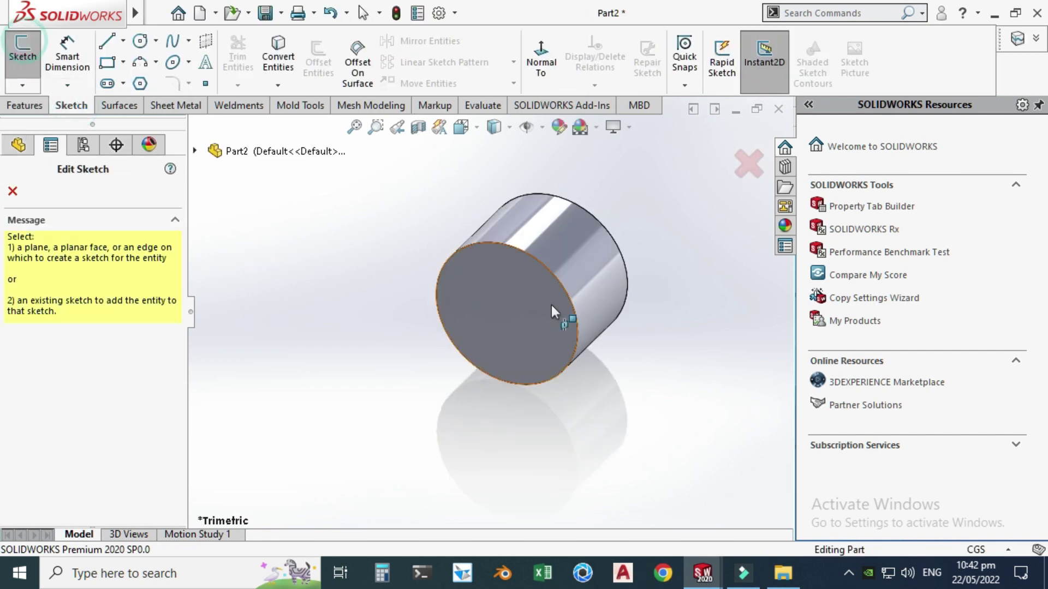
{"action": "left_click", "coordinate": [493, 303]}
{"action": "left_click", "coordinate": [140, 41]}
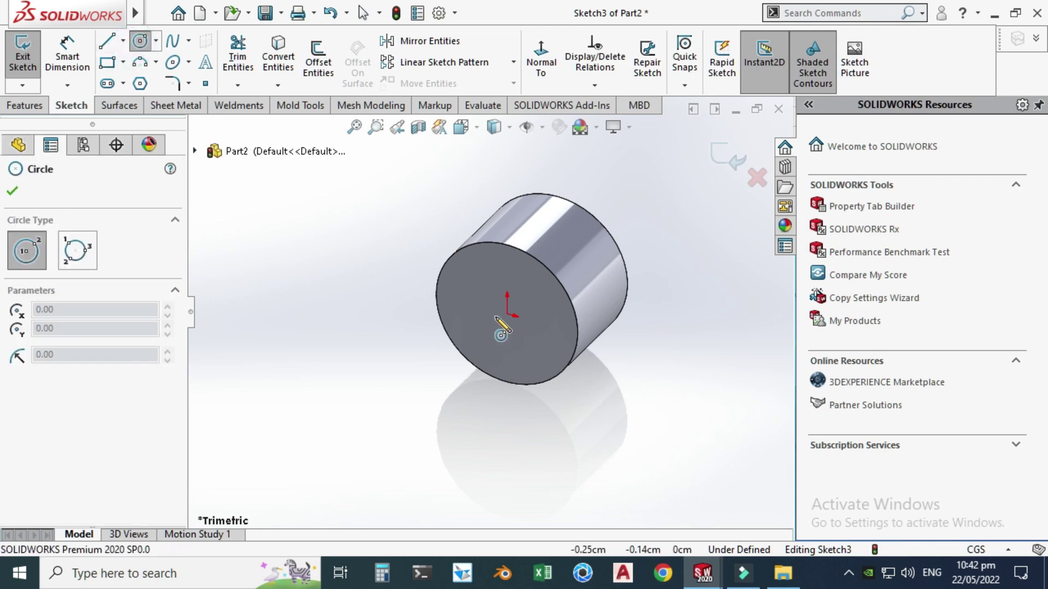
{"action": "left_click_drag", "start_coordinate": [507, 314], "coordinate": [532, 320]}
Dimension the small circle's diameter on the roller face as 1 cm.
{"action": "left_click", "coordinate": [67, 52]}
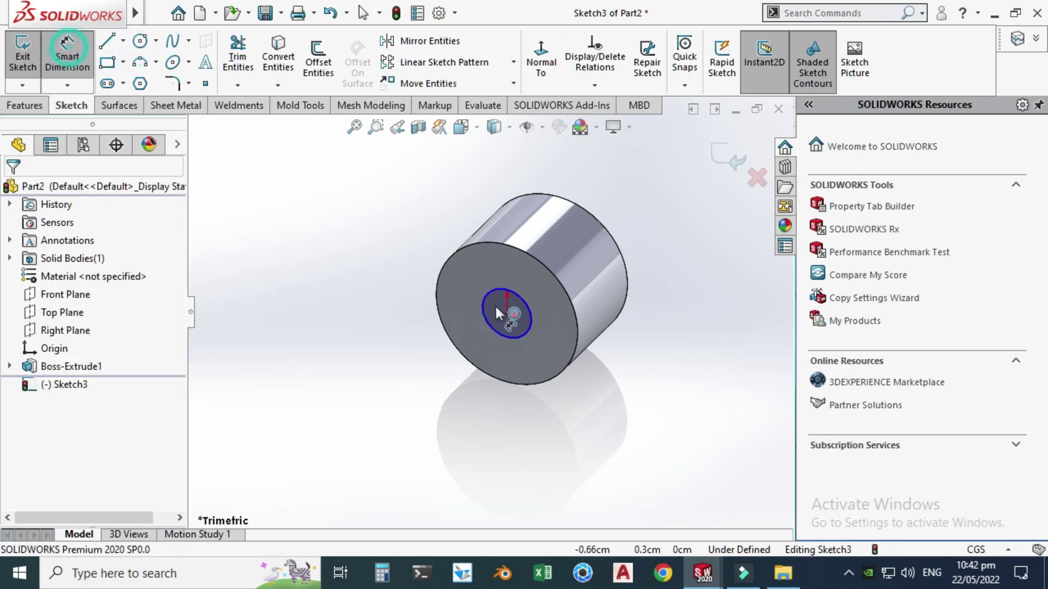
{"action": "left_click", "coordinate": [525, 336]}
{"action": "left_click", "coordinate": [463, 431]}
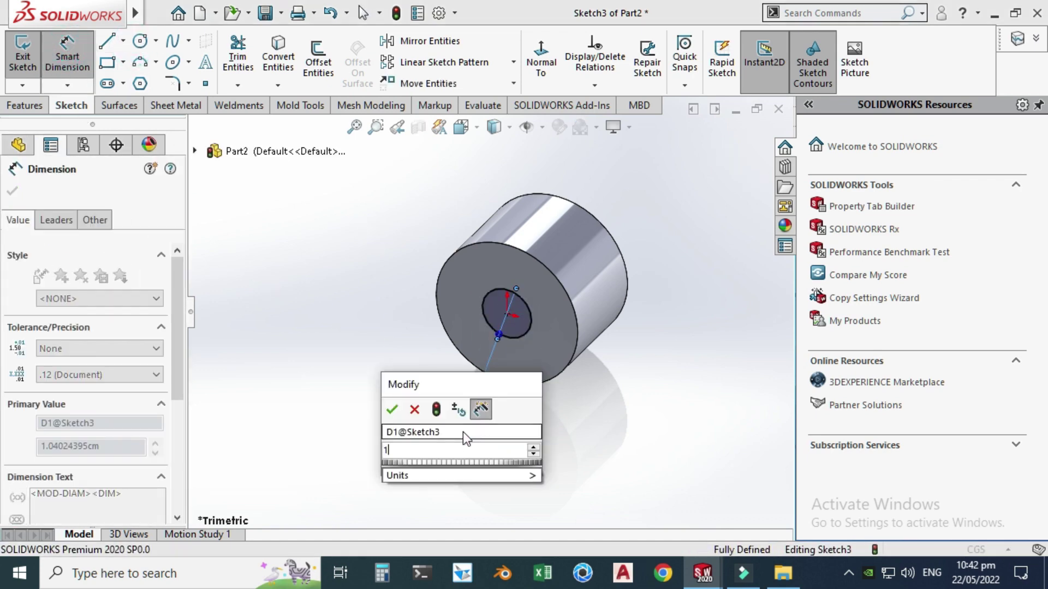
{"action": "key", "text": "Return"}
{"action": "key", "text": "Escape"}
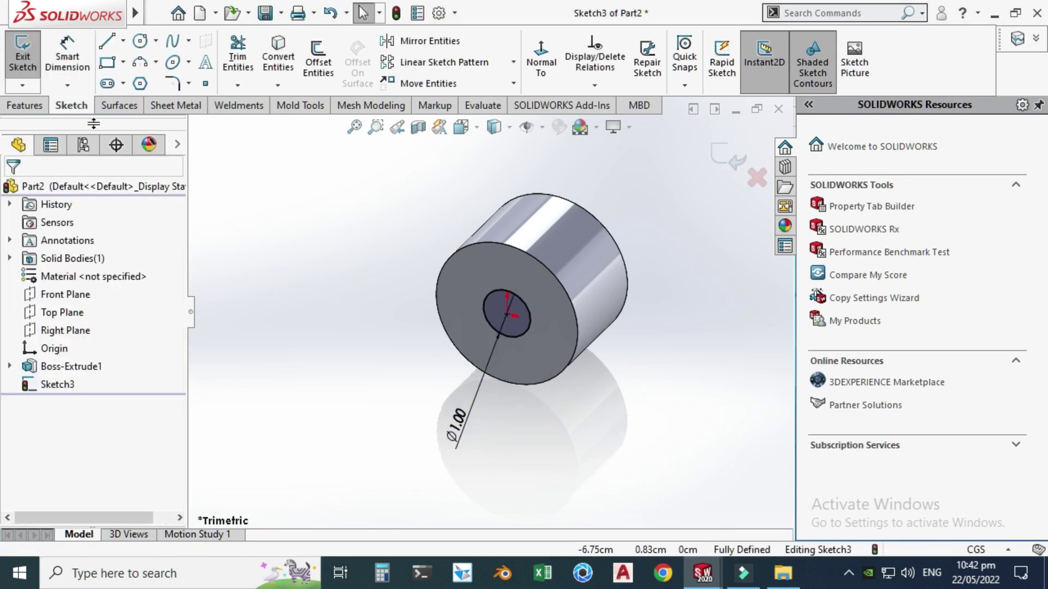
Extrude the small circle outward from the roller face as a blind boss 1 cm deep.
{"action": "left_click", "coordinate": [25, 105]}
{"action": "left_click", "coordinate": [29, 60]}
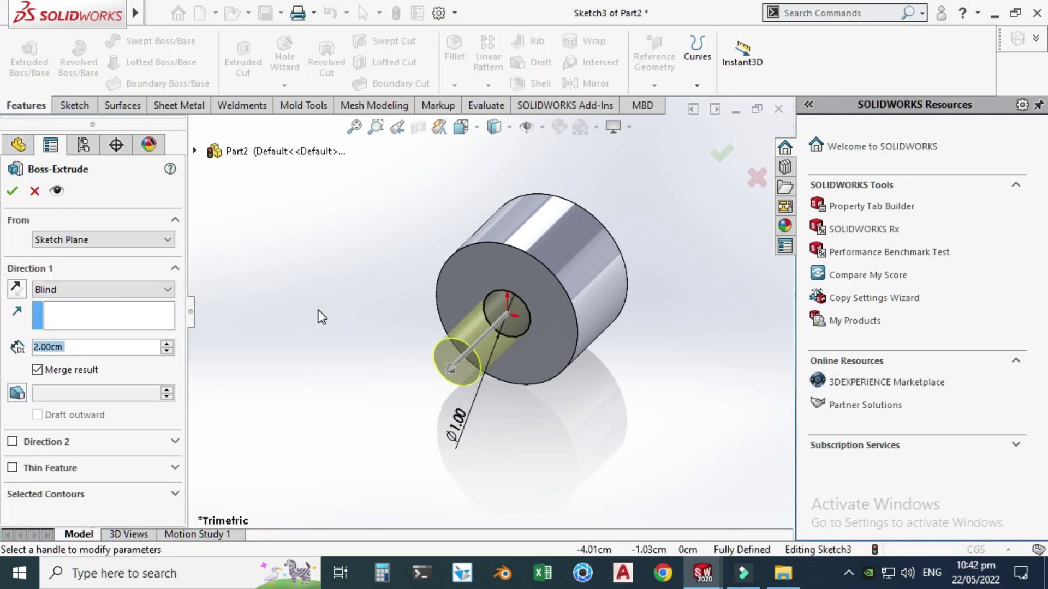
{"action": "type", "text": "1"}
{"action": "key", "text": "Return"}
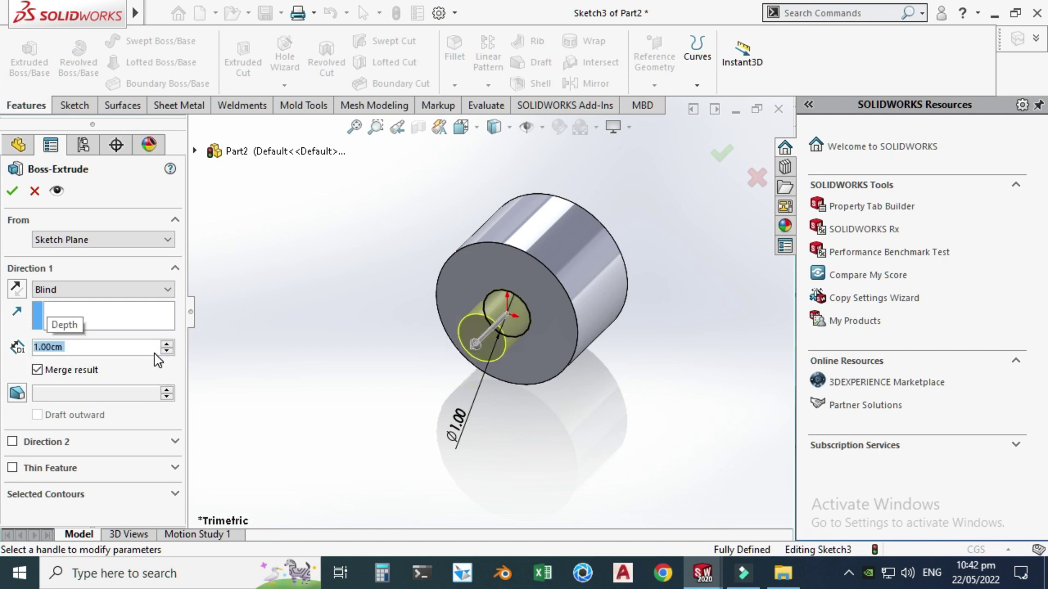
{"action": "left_click", "coordinate": [12, 192]}
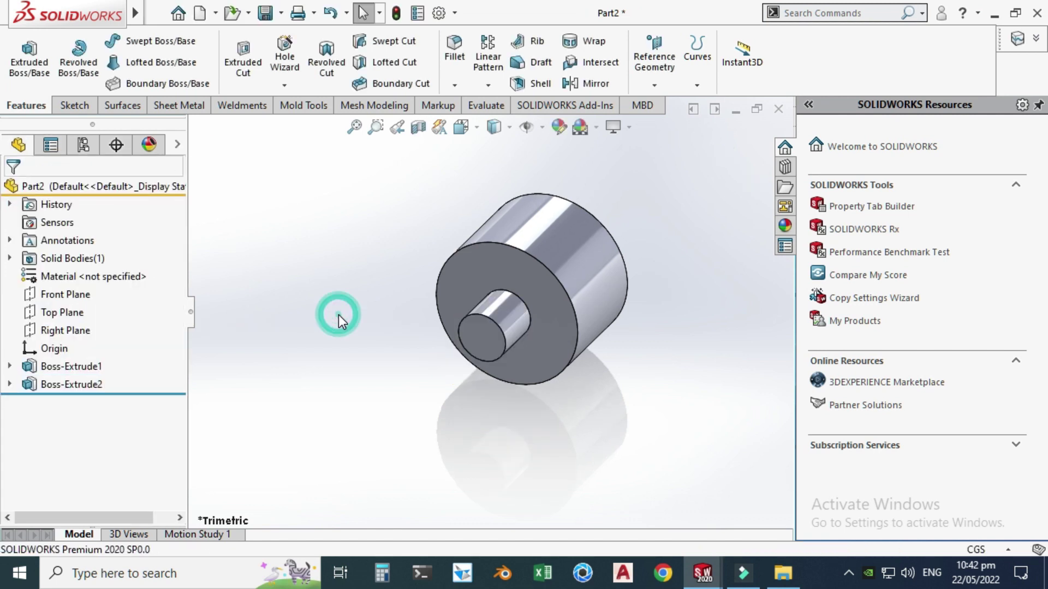
Mirror the small pin boss (Boss-Extrude2) about the Front Plane to the other side of the roller.
{"action": "left_click", "coordinate": [502, 82]}
{"action": "left_click", "coordinate": [392, 211]}
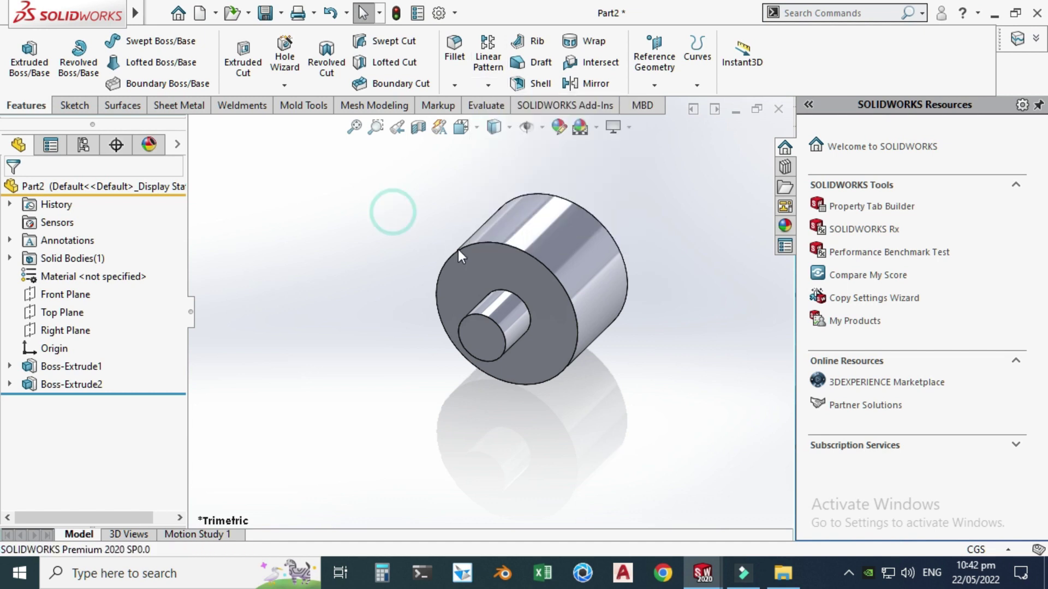
{"action": "right_click", "coordinate": [366, 191]}
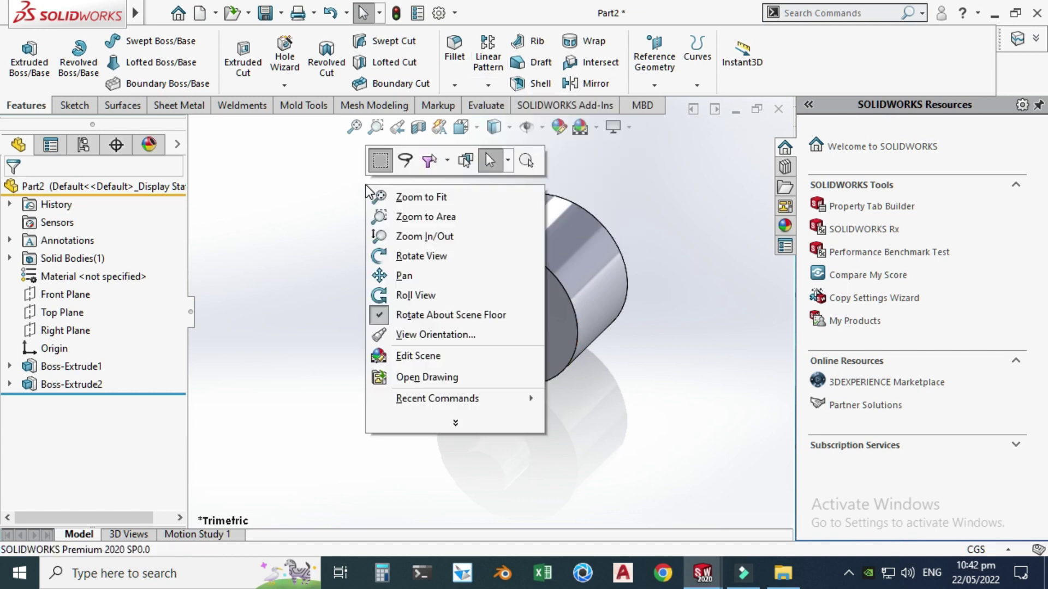
{"action": "left_click", "coordinate": [415, 255]}
{"action": "mouse_move", "coordinate": [444, 213]}
{"action": "left_mouse_down"}
{"action": "mouse_move", "coordinate": [390, 192]}
{"action": "mouse_move", "coordinate": [461, 218]}
{"action": "left_mouse_up"}
{"action": "key", "text": "Escape"}
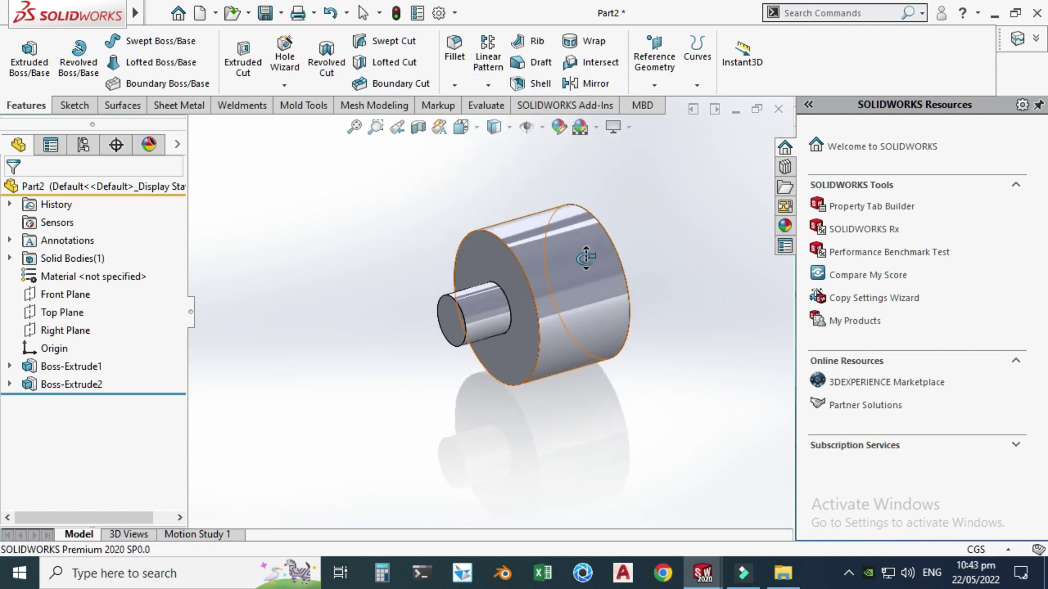
{"action": "left_click", "coordinate": [487, 87]}
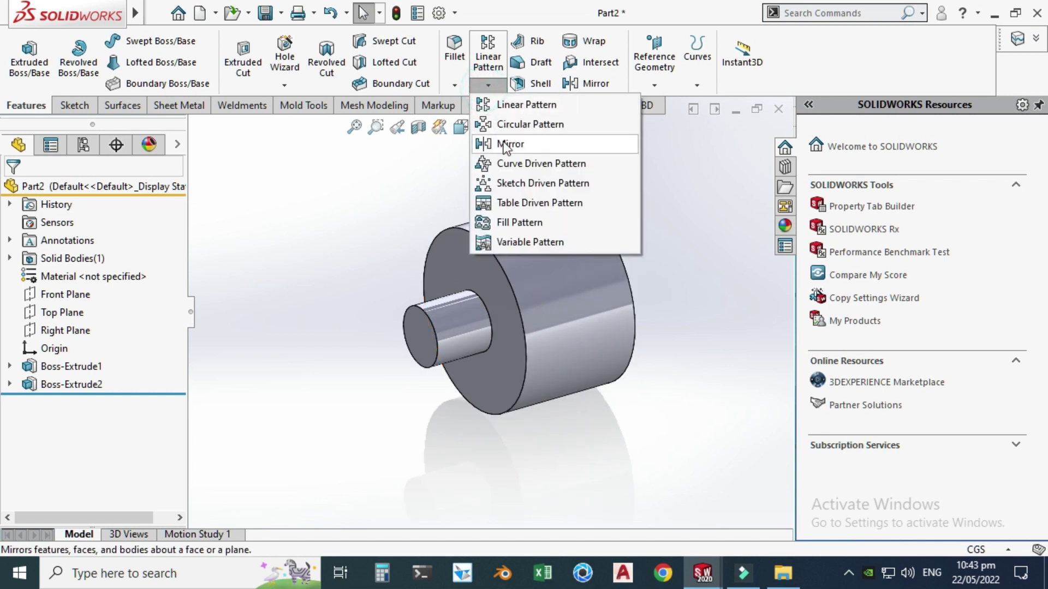
{"action": "left_click", "coordinate": [502, 146]}
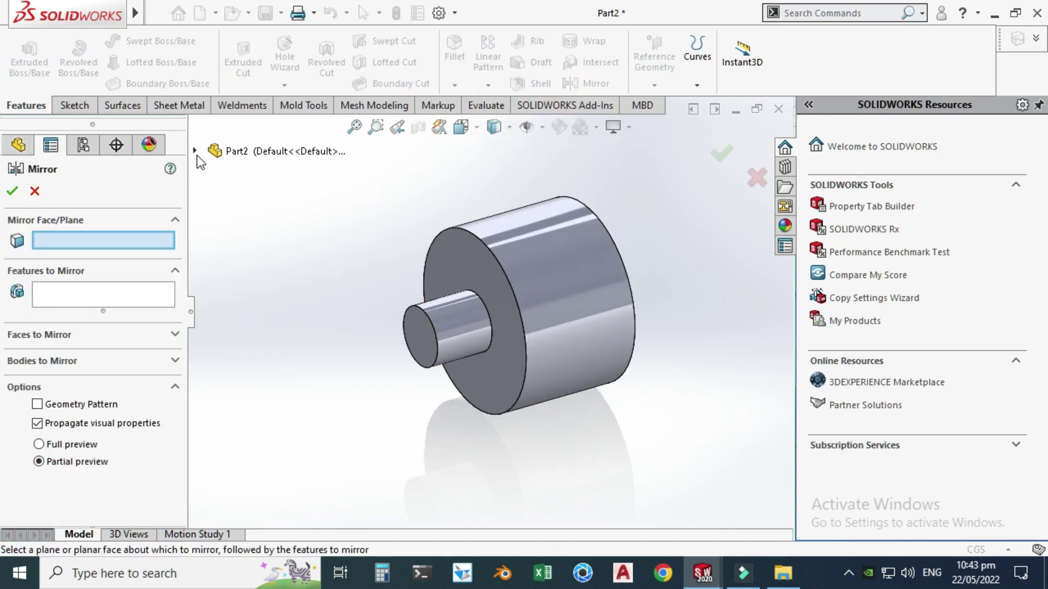
{"action": "left_click", "coordinate": [194, 150]}
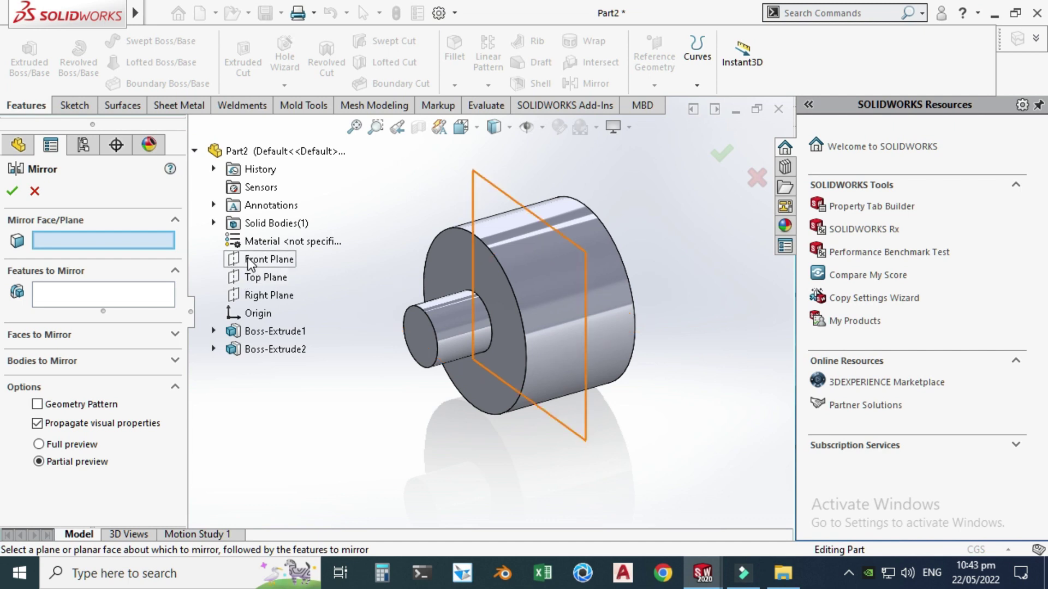
{"action": "left_click", "coordinate": [252, 262]}
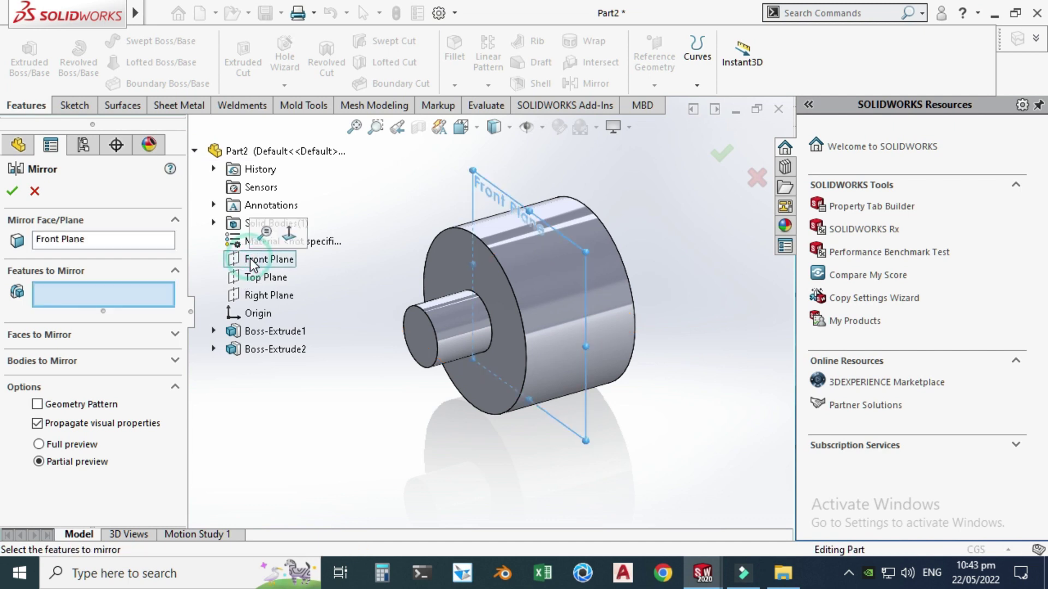
{"action": "left_click", "coordinate": [238, 350]}
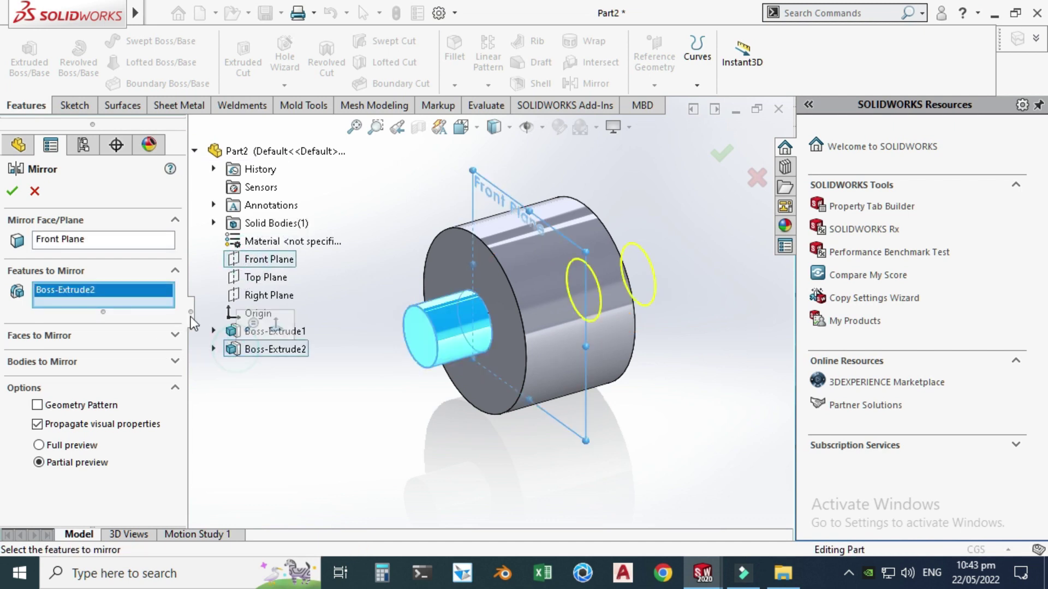
{"action": "left_click", "coordinate": [12, 190]}
Chamfer the outer circular edges of both end pins and both rims of the roller at 0.2 cm and 45 degrees.
{"action": "scroll", "coordinate": [358, 416], "scroll_direction": "up", "scroll_amount": 3}
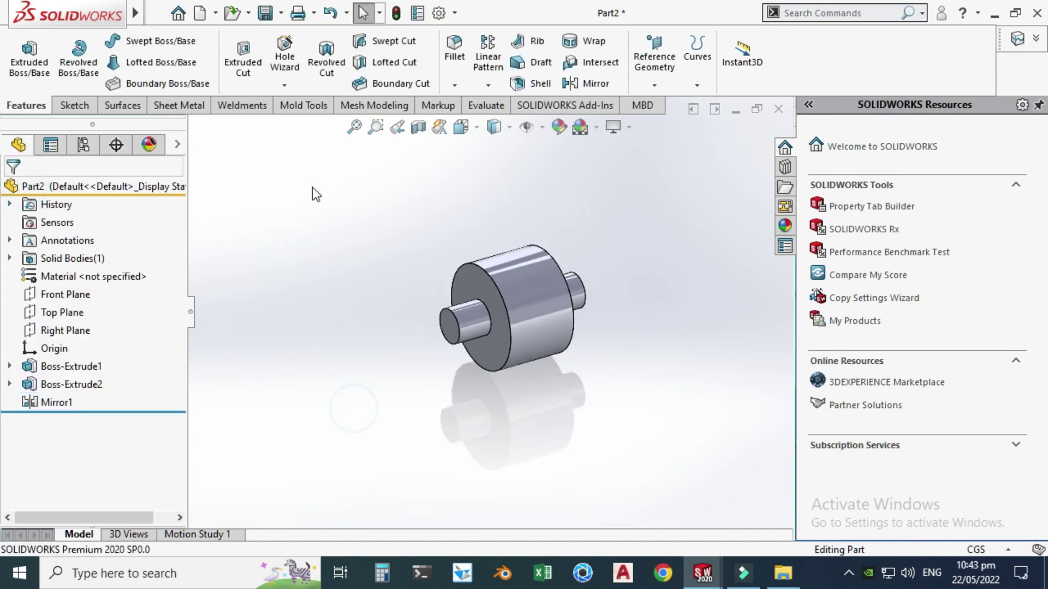
{"action": "right_click", "coordinate": [318, 178]}
{"action": "left_click", "coordinate": [366, 248]}
{"action": "left_click_drag", "start_coordinate": [508, 254], "coordinate": [500, 371]}
{"action": "left_click_drag", "start_coordinate": [529, 261], "coordinate": [560, 276]}
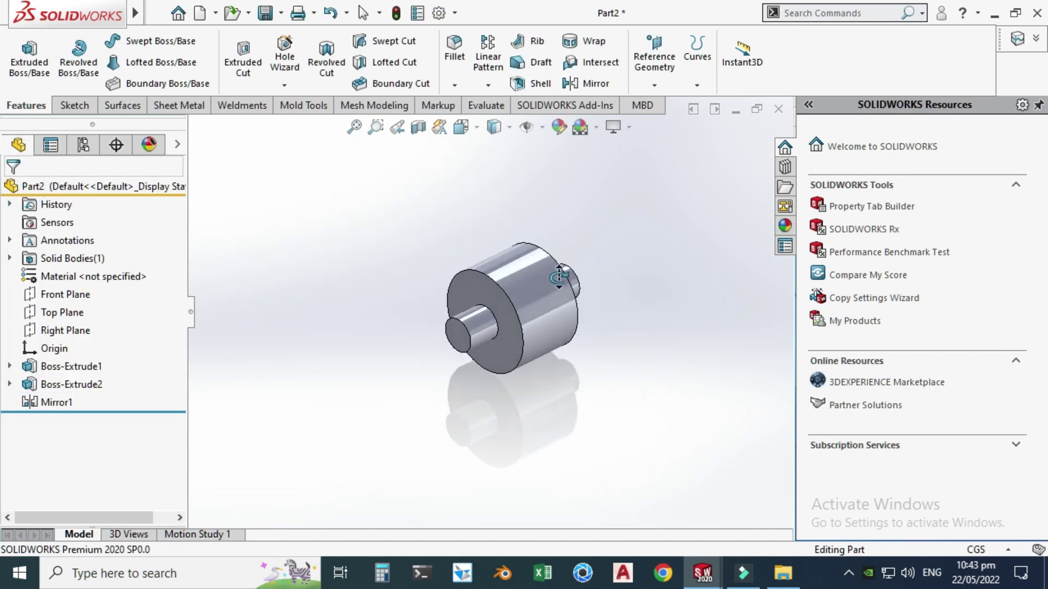
{"action": "scroll", "coordinate": [547, 268], "scroll_direction": "down", "scroll_amount": 2}
{"action": "key", "text": "Escape"}
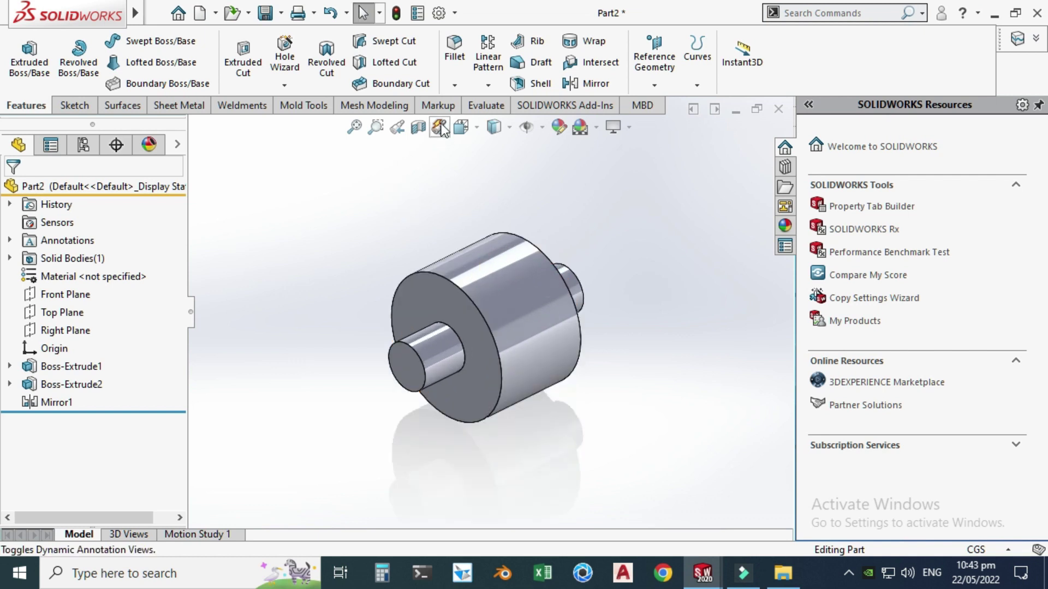
{"action": "left_click", "coordinate": [455, 86]}
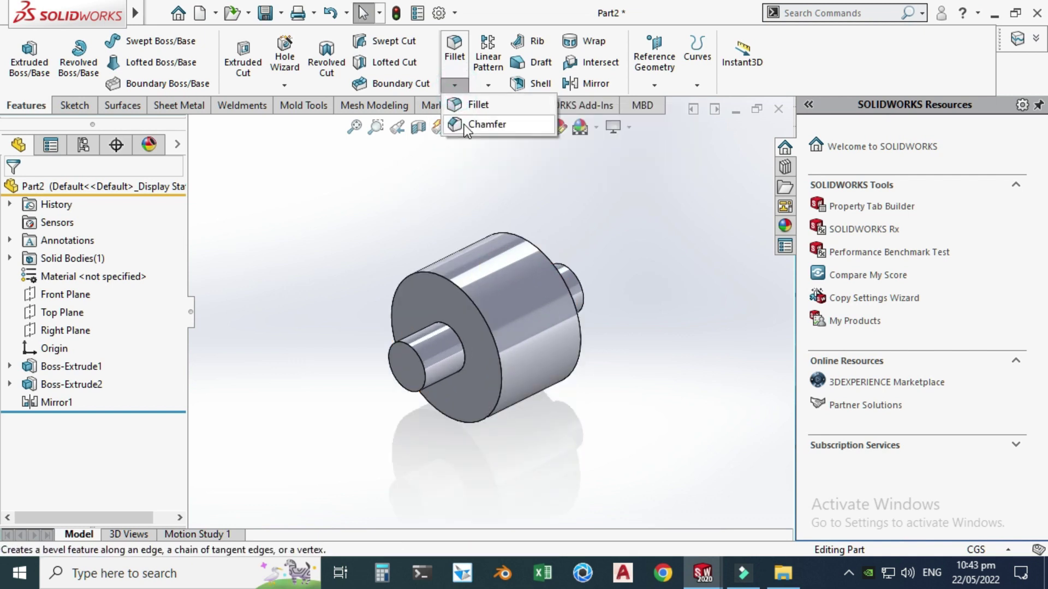
{"action": "left_click", "coordinate": [467, 124]}
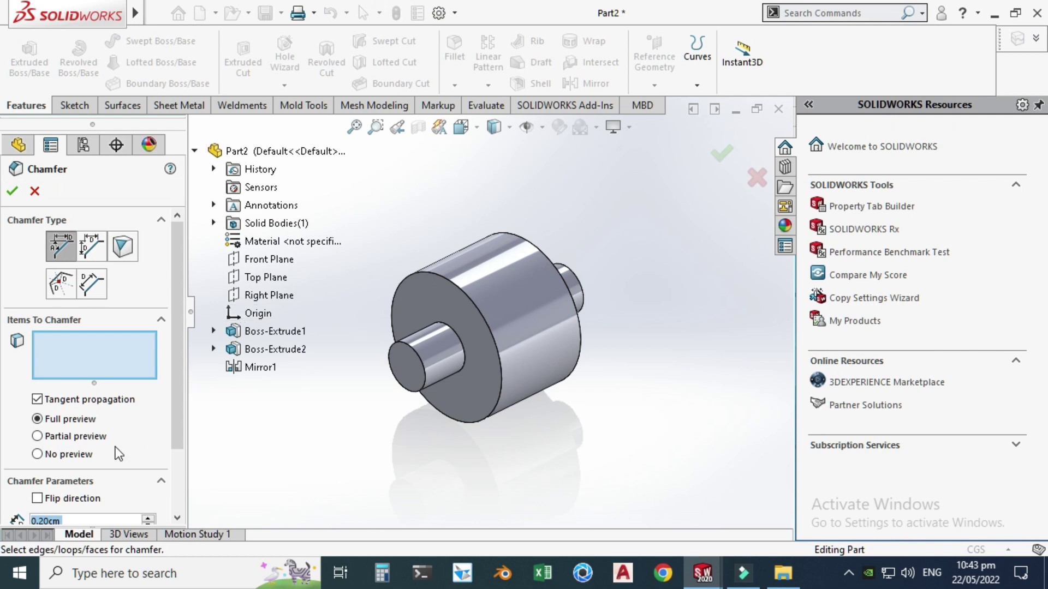
{"action": "left_click", "coordinate": [395, 360]}
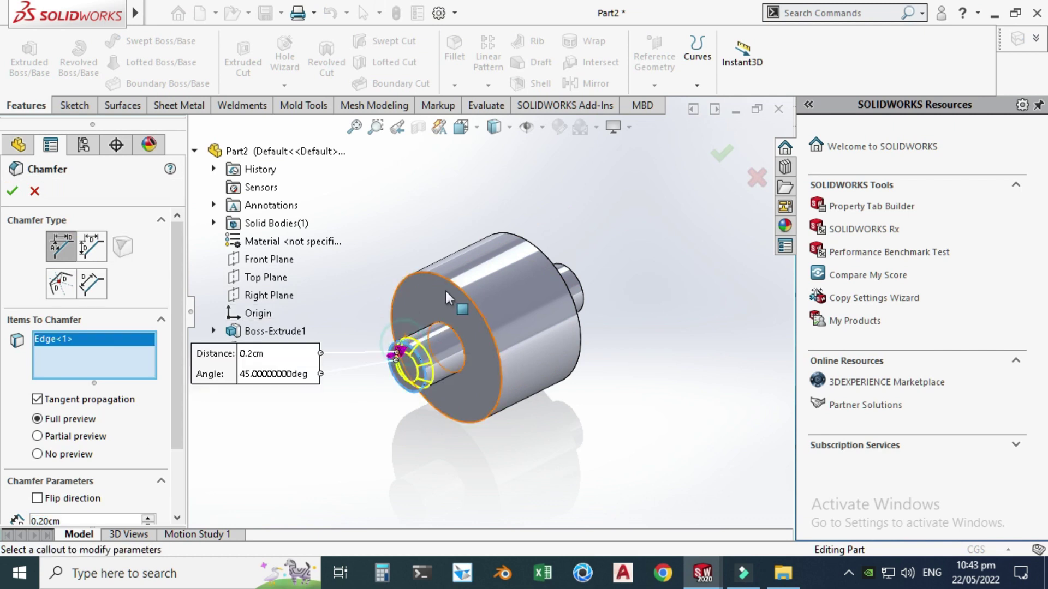
{"action": "left_click", "coordinate": [457, 280]}
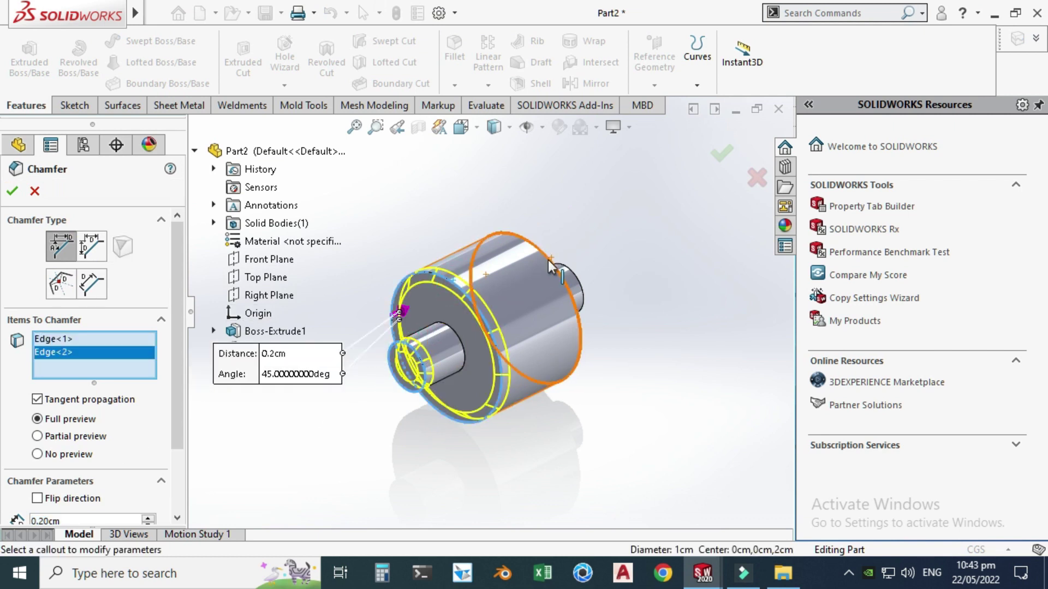
{"action": "left_click", "coordinate": [575, 281]}
{"action": "left_click", "coordinate": [546, 272]}
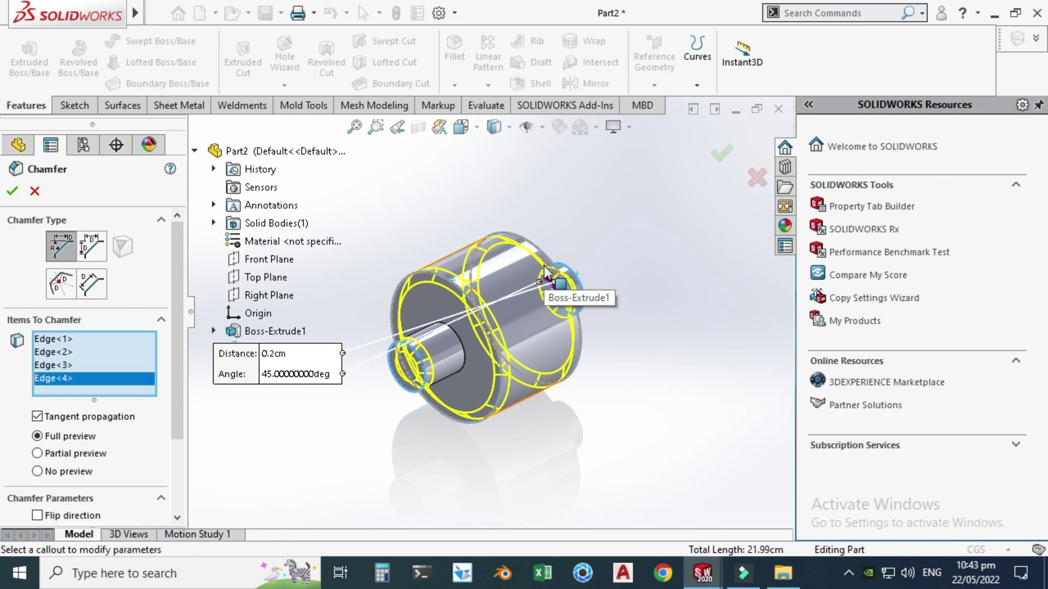
{"action": "left_click", "coordinate": [12, 193]}
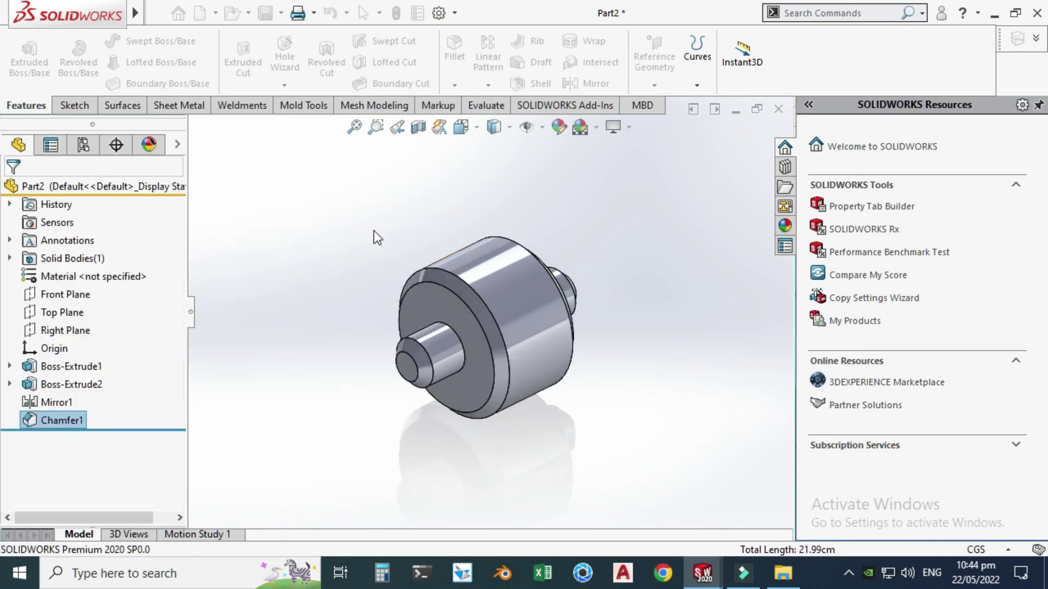
Inspect the other end of the chamfered roller and save the part.
{"action": "right_click", "coordinate": [413, 176]}
{"action": "left_click", "coordinate": [446, 243]}
{"action": "left_click_drag", "start_coordinate": [447, 243], "coordinate": [541, 240]}
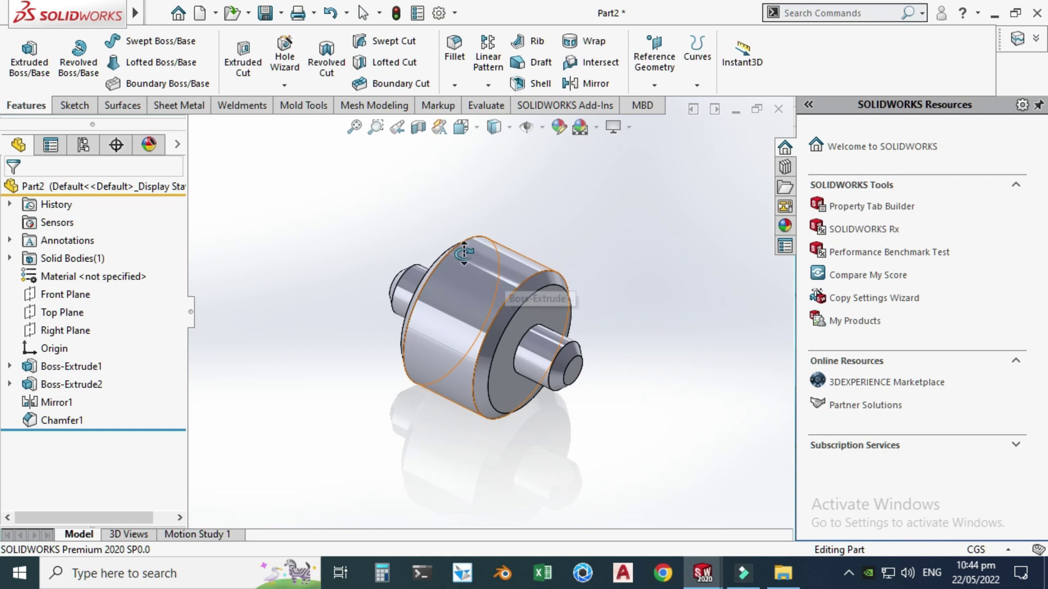
{"action": "key", "text": "Escape"}
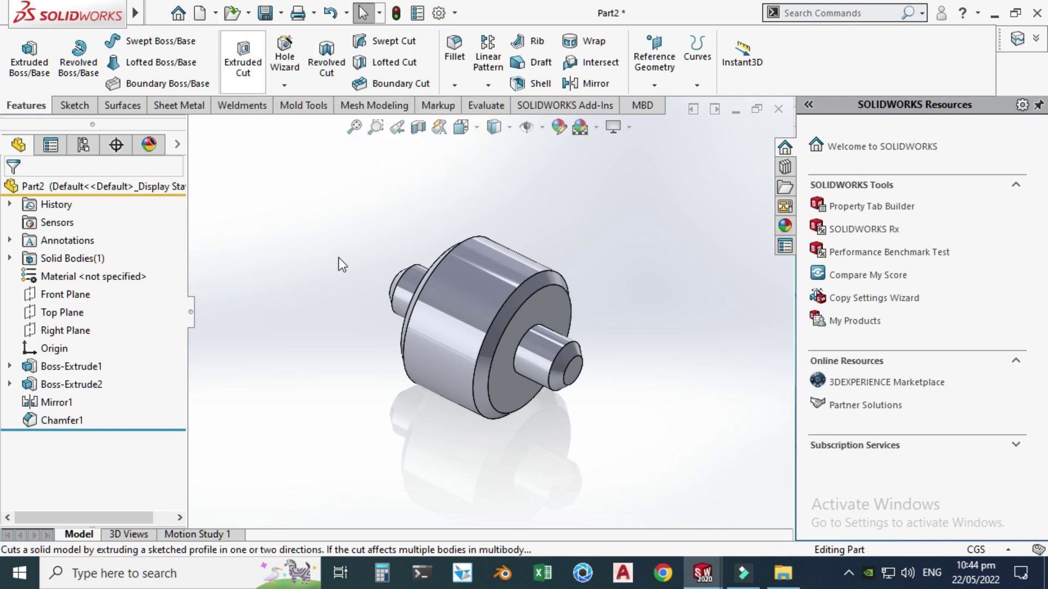
{"action": "key", "text": "ctrl+s"}
{"action": "left_click", "coordinate": [908, 501]}
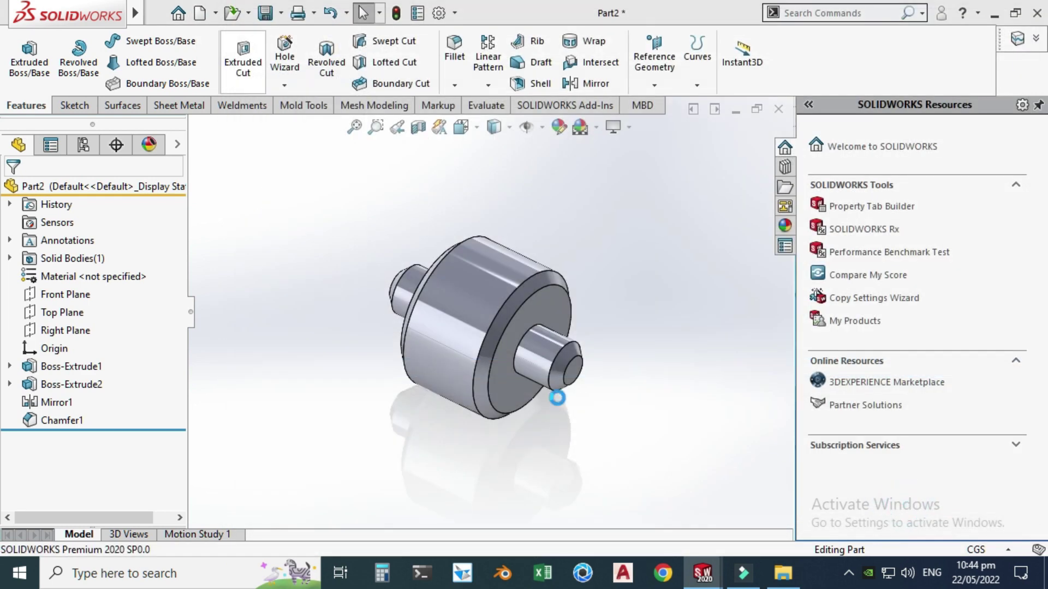
{"action": "left_click", "coordinate": [306, 208]}
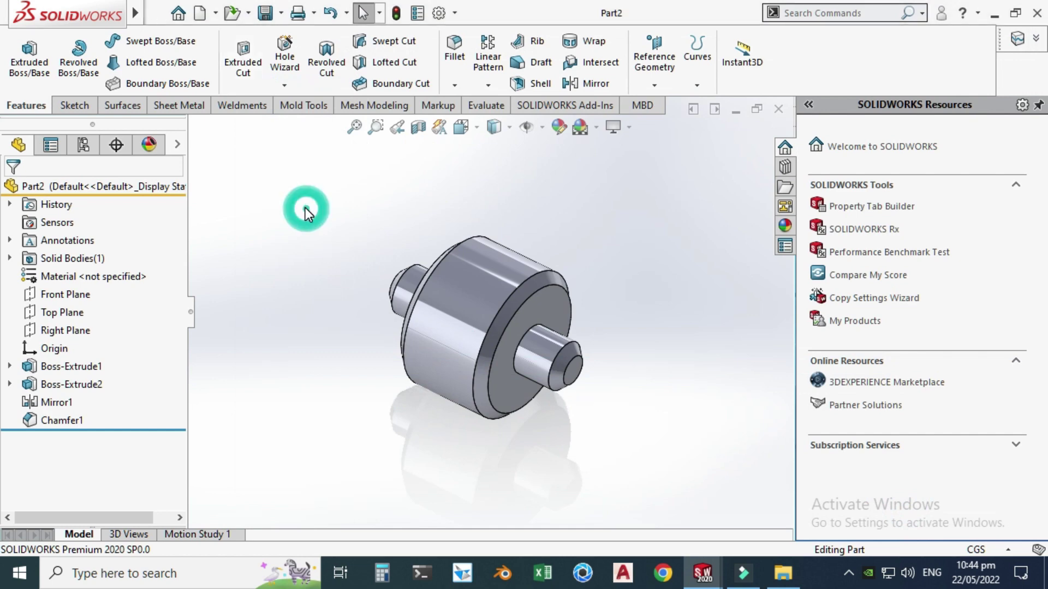
Create a new part document and set its units to CGS (centimeter, gram, second).
{"action": "left_click", "coordinate": [216, 13]}
{"action": "left_click", "coordinate": [219, 30]}
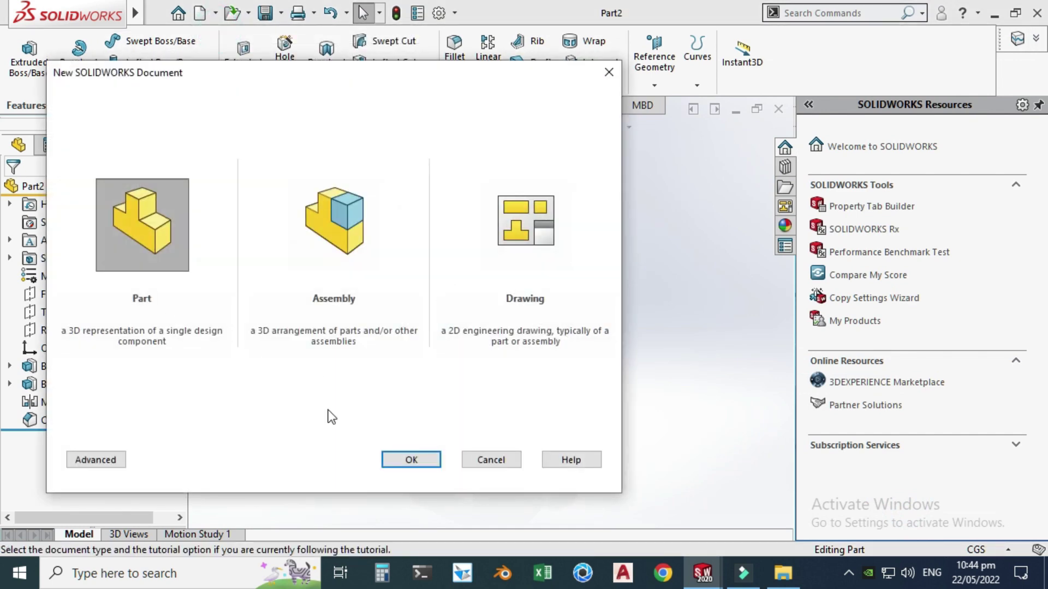
{"action": "left_click", "coordinate": [403, 453]}
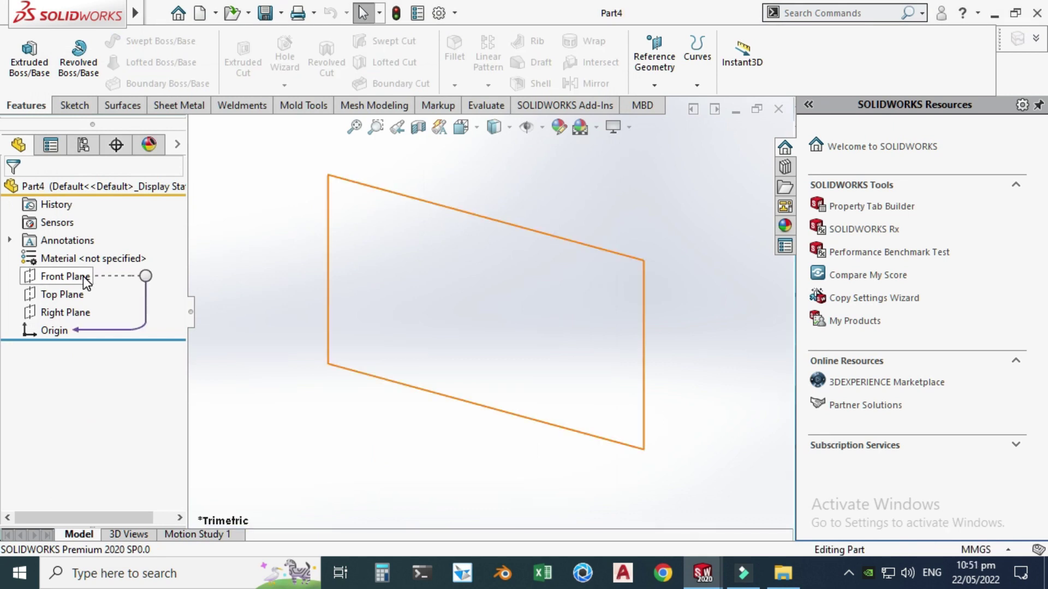
{"action": "left_click", "coordinate": [83, 276]}
{"action": "left_click", "coordinate": [101, 255]}
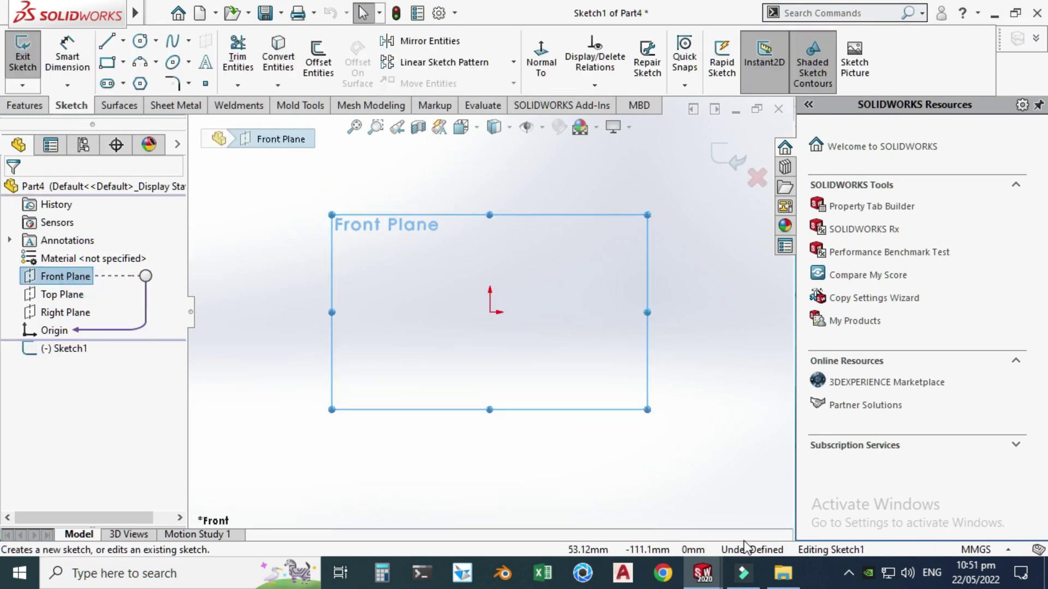
{"action": "left_click", "coordinate": [962, 550]}
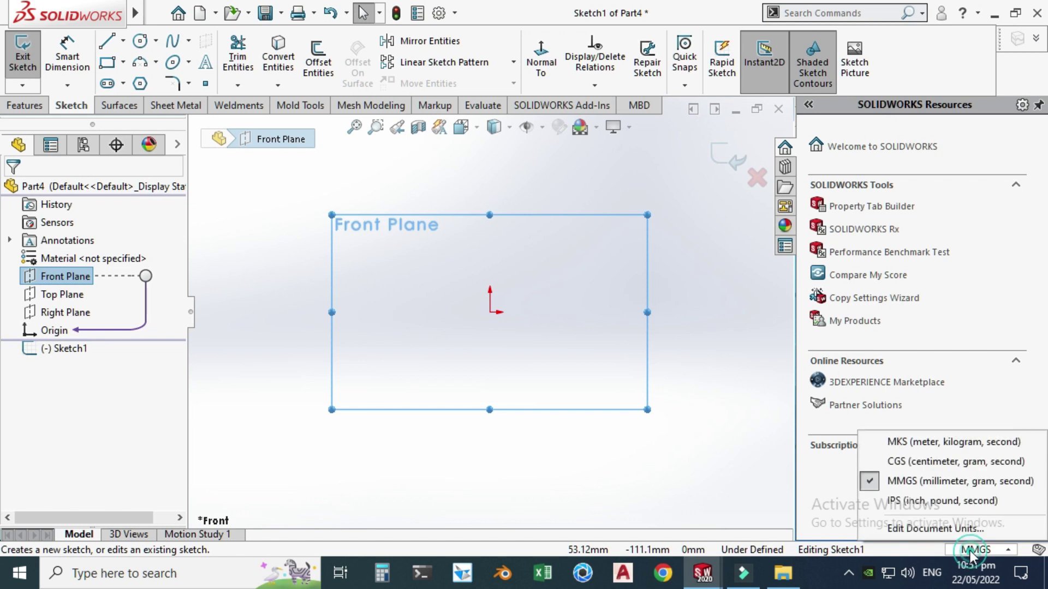
{"action": "left_click", "coordinate": [924, 460]}
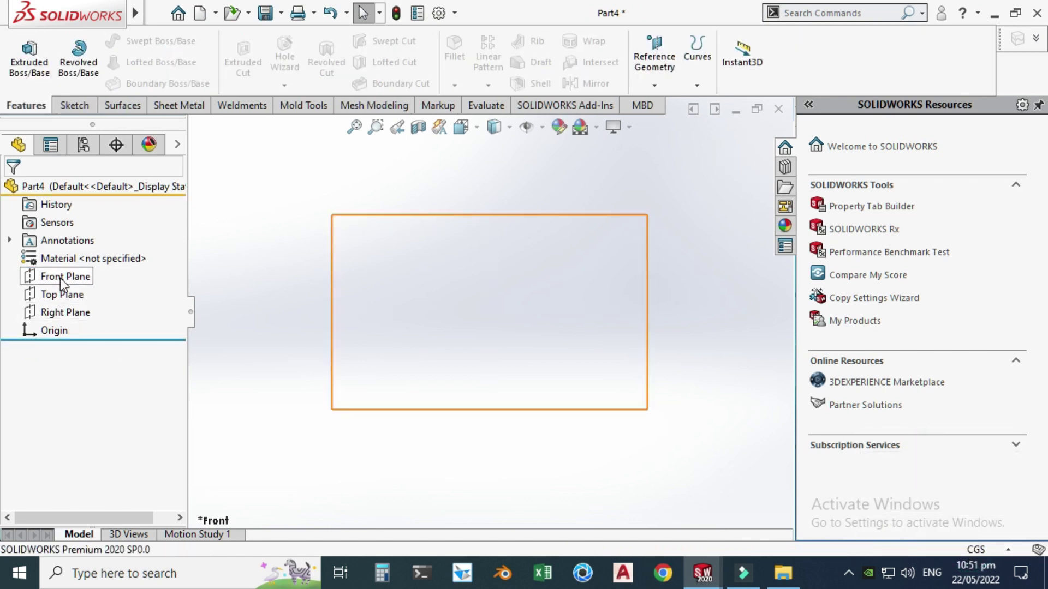
Start a sketch on the Front Plane and draw a three-line inverted U around the origin, about 8.4 cm wide and 7.1 cm high.
{"action": "left_click", "coordinate": [62, 278]}
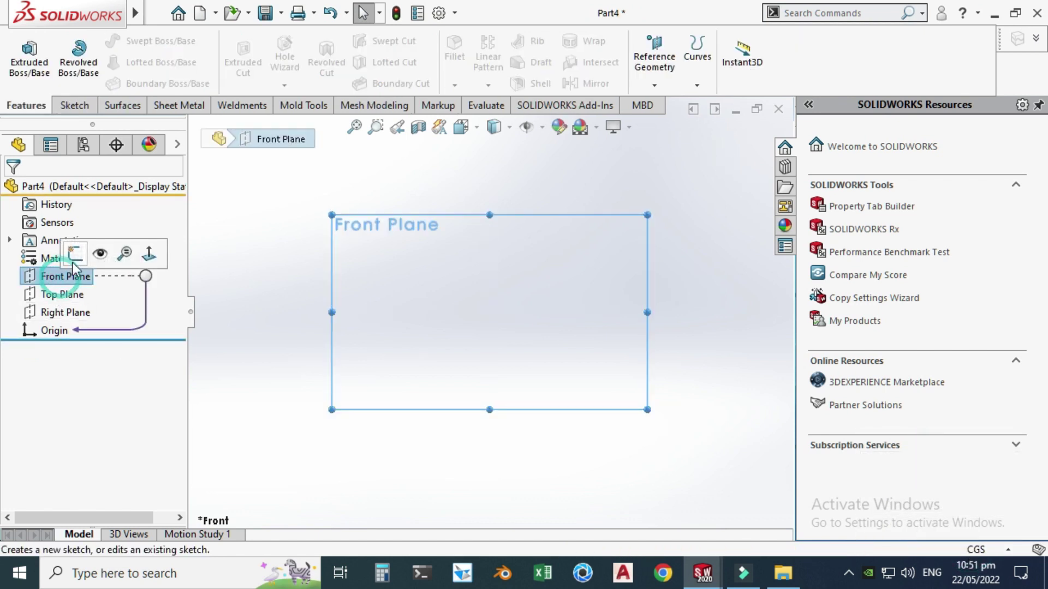
{"action": "left_click", "coordinate": [77, 251]}
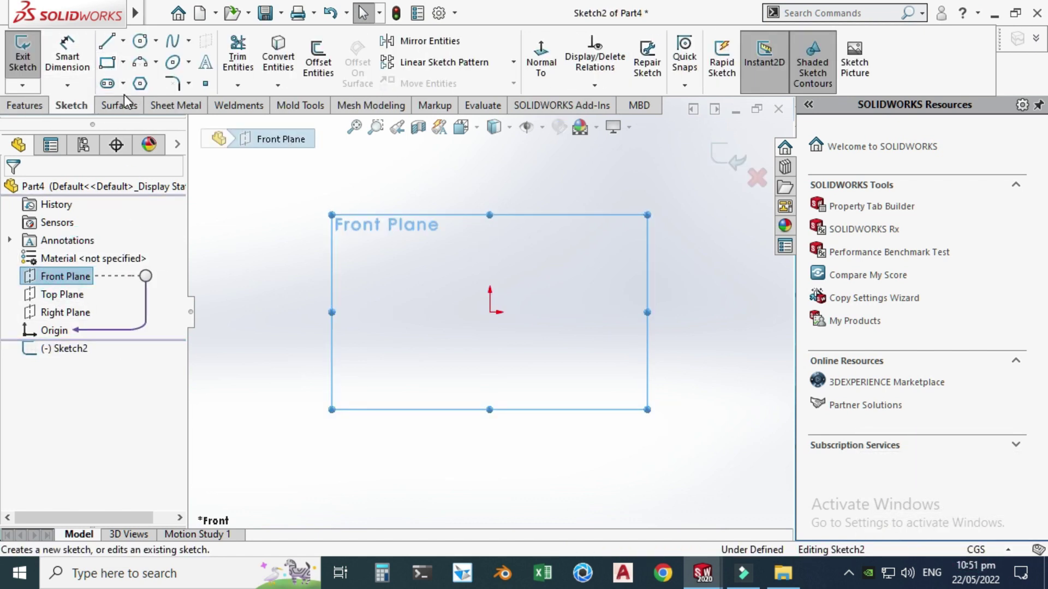
{"action": "left_click", "coordinate": [109, 42]}
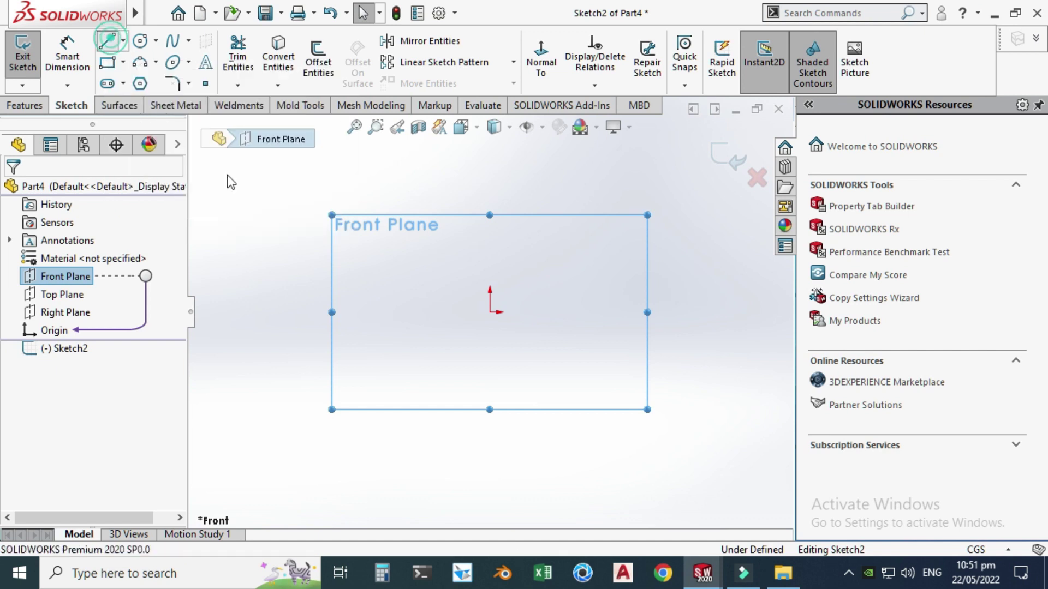
{"action": "scroll", "coordinate": [467, 281], "scroll_direction": "down", "scroll_amount": 3}
{"action": "scroll", "coordinate": [490, 310], "scroll_direction": "up", "scroll_amount": 2}
{"action": "scroll", "coordinate": [502, 291], "scroll_direction": "down", "scroll_amount": 2}
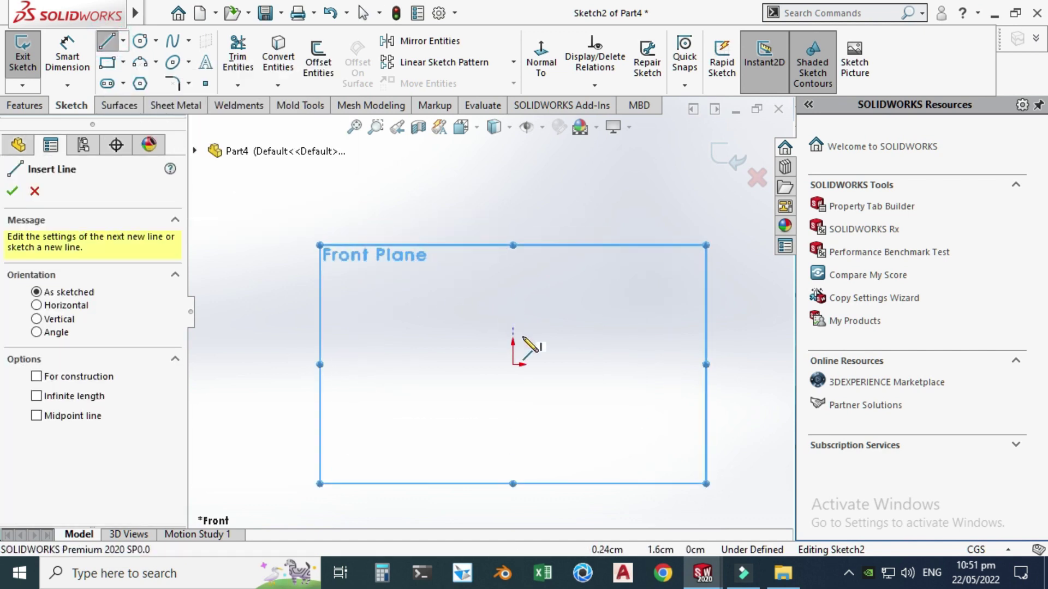
{"action": "left_click", "coordinate": [434, 364]}
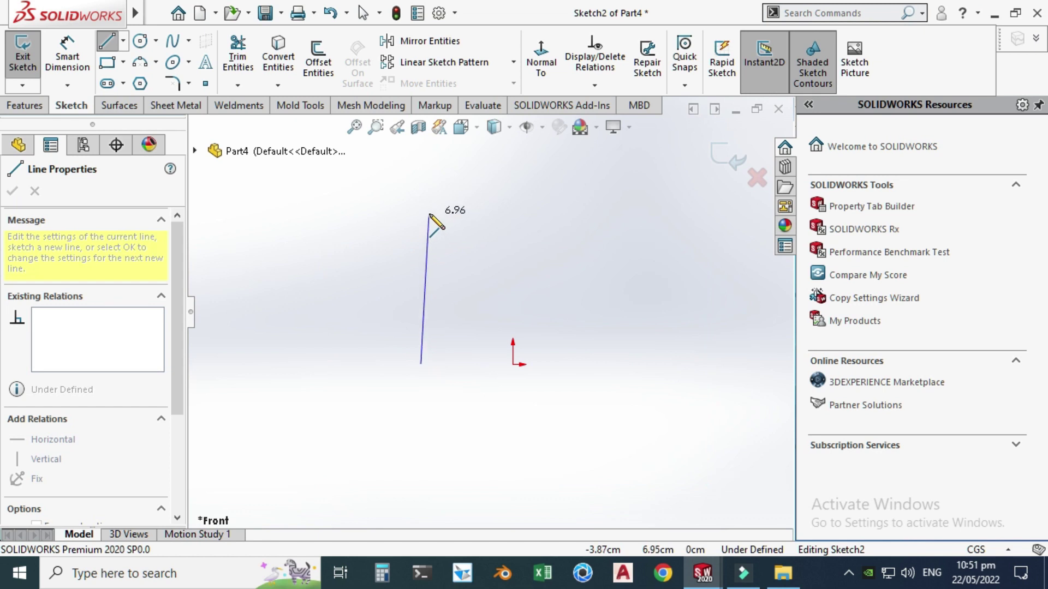
{"action": "left_click", "coordinate": [434, 234]}
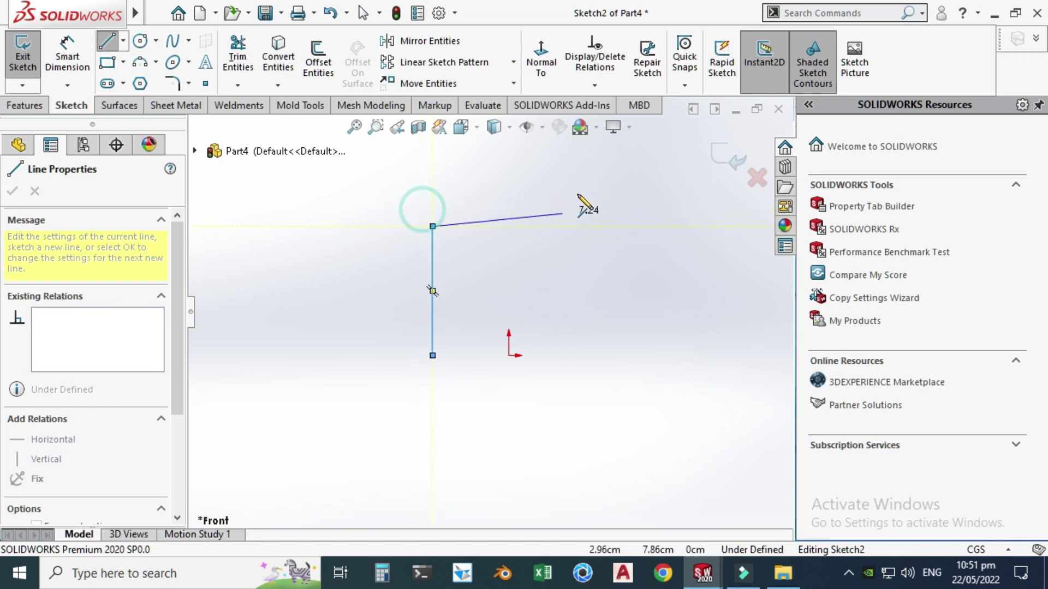
{"action": "left_click", "coordinate": [585, 225]}
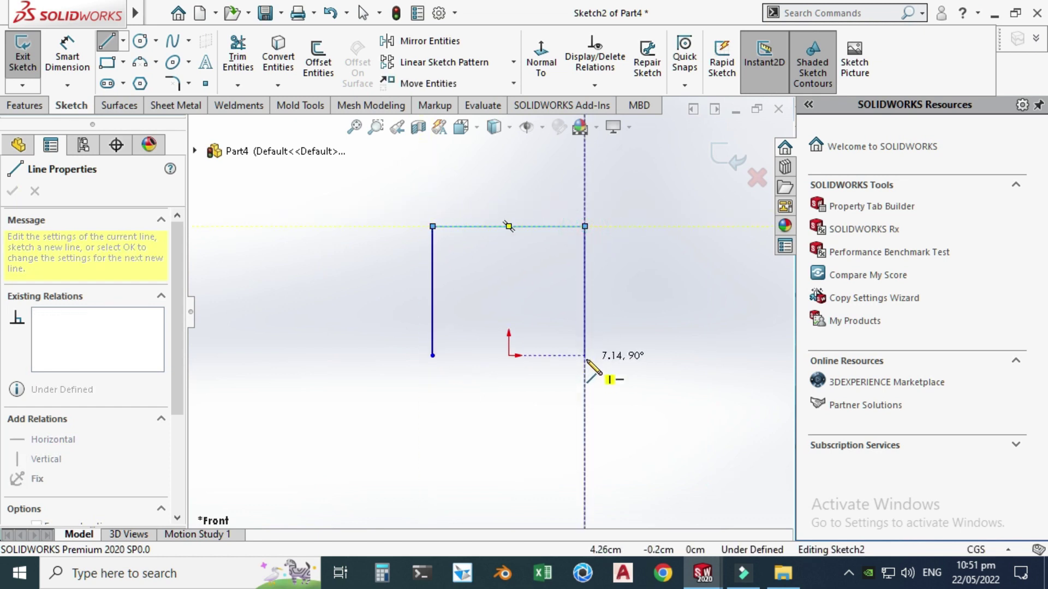
{"action": "left_click", "coordinate": [585, 355]}
{"action": "key", "text": "Escape"}
{"action": "scroll", "coordinate": [491, 240], "scroll_direction": "down", "scroll_amount": 1}
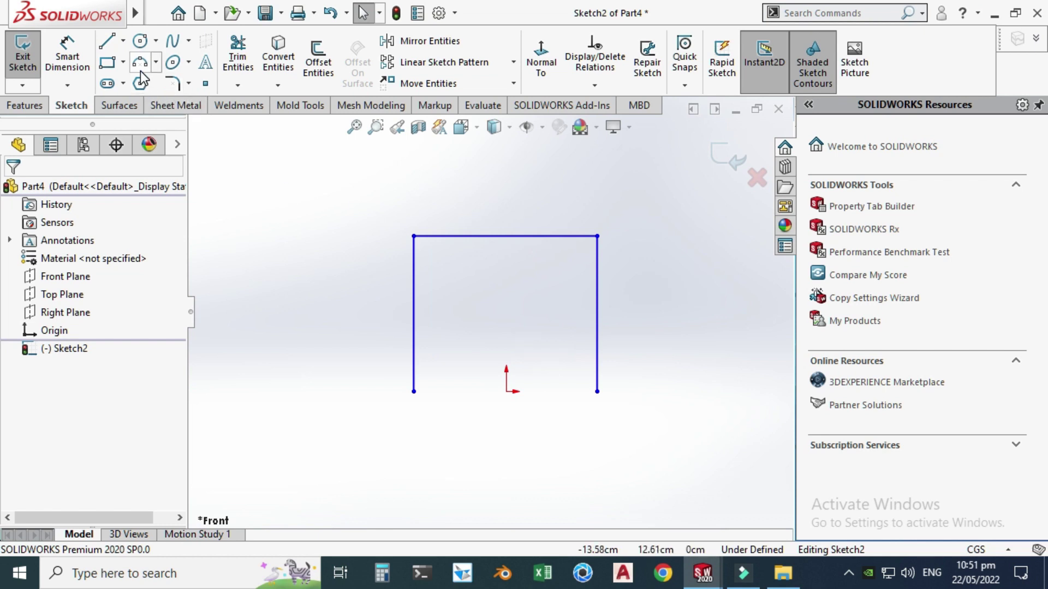
Draw a centerline from the origin to the midpoint of the horizontal upper line and make it vertical.
{"action": "left_click", "coordinate": [124, 41]}
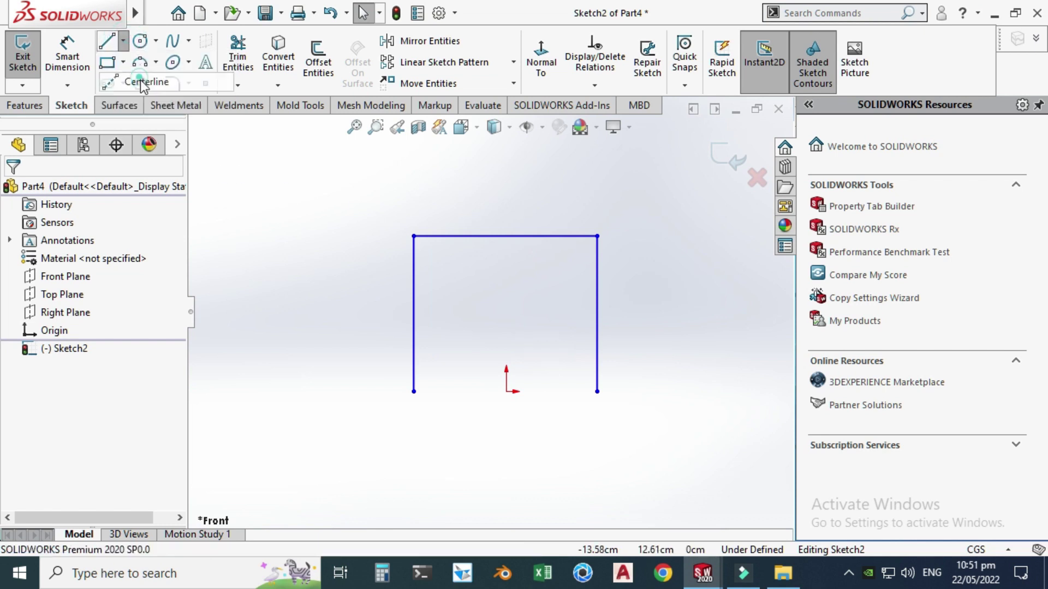
{"action": "left_click", "coordinate": [143, 81]}
{"action": "left_click", "coordinate": [506, 392]}
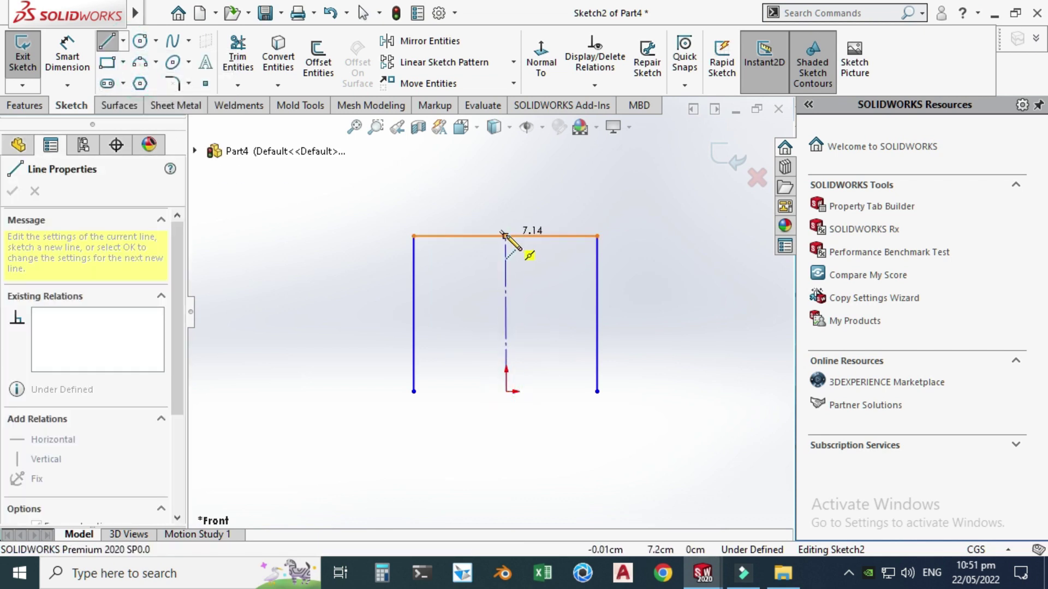
{"action": "left_click", "coordinate": [506, 236]}
{"action": "left_click", "coordinate": [518, 350]}
{"action": "key", "text": "Escape"}
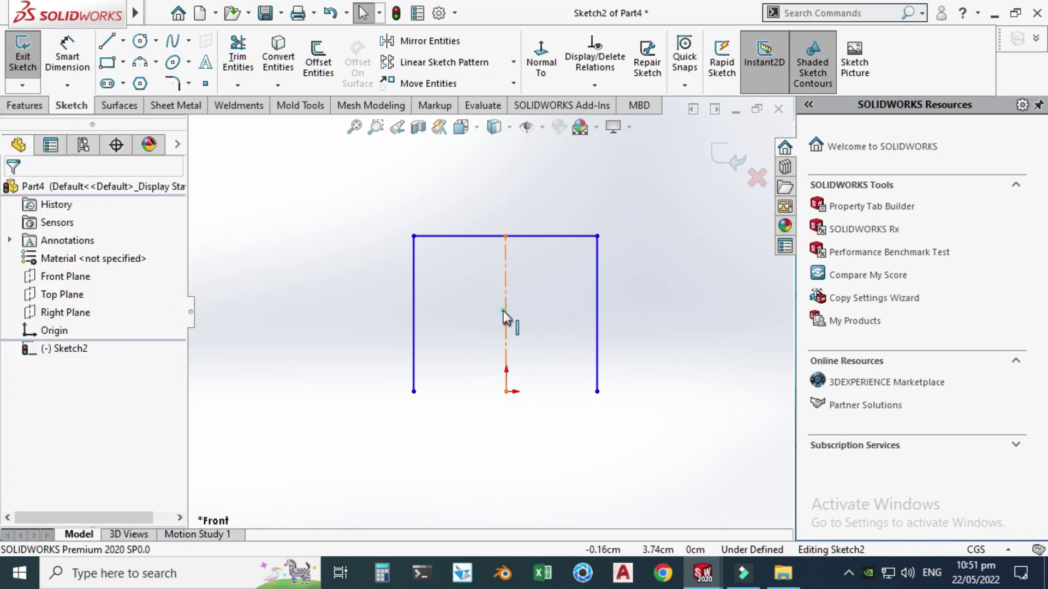
{"action": "left_click", "coordinate": [503, 315]}
{"action": "left_click", "coordinate": [576, 237]}
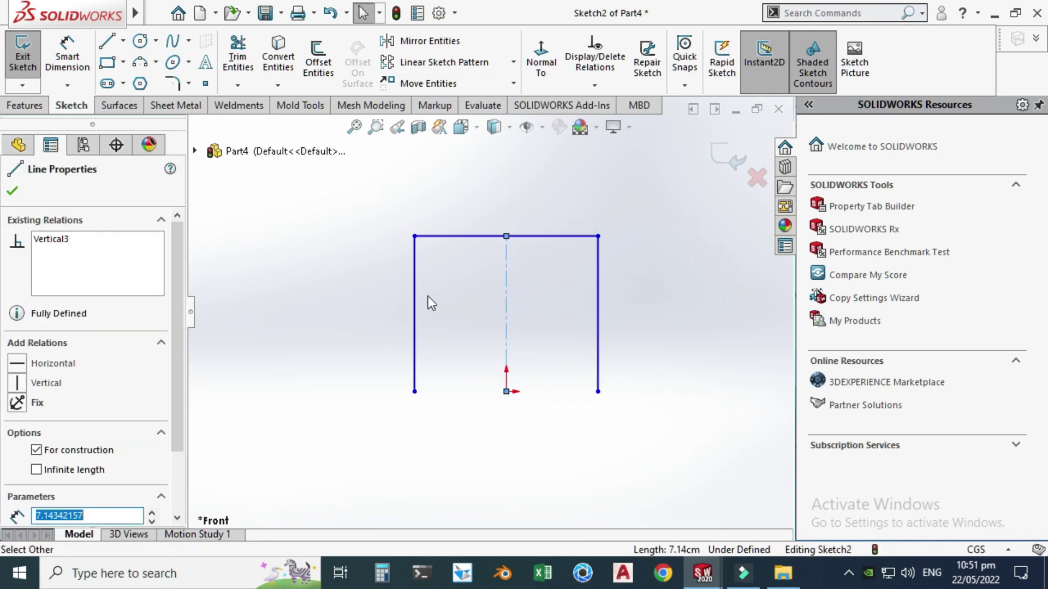
{"action": "left_click", "coordinate": [300, 315]}
Make the two vertical side lines symmetric about the centerline.
{"action": "left_click", "coordinate": [414, 354]}
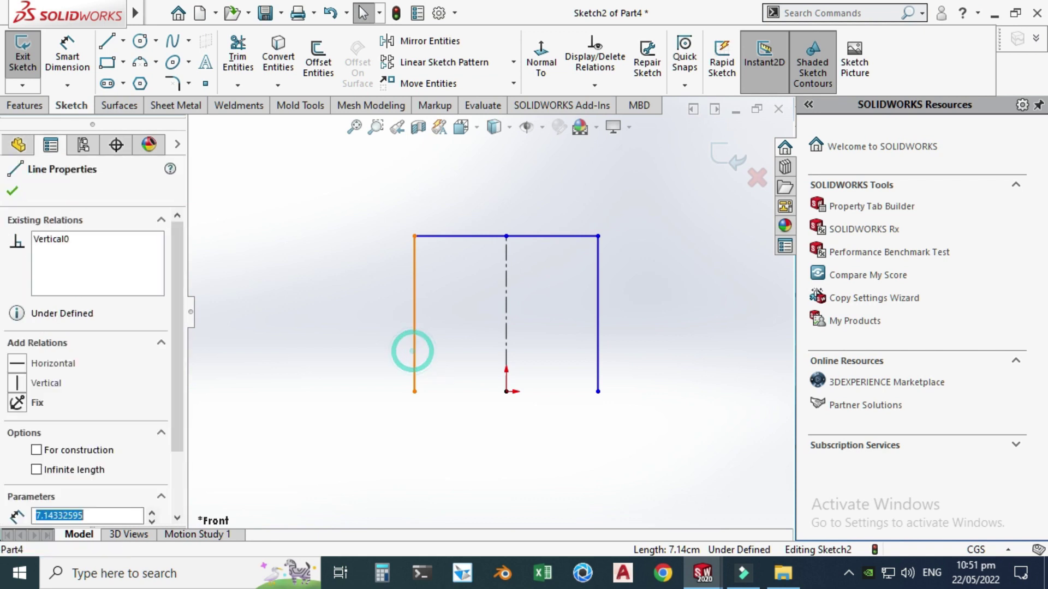
{"action": "left_click", "coordinate": [600, 344]}
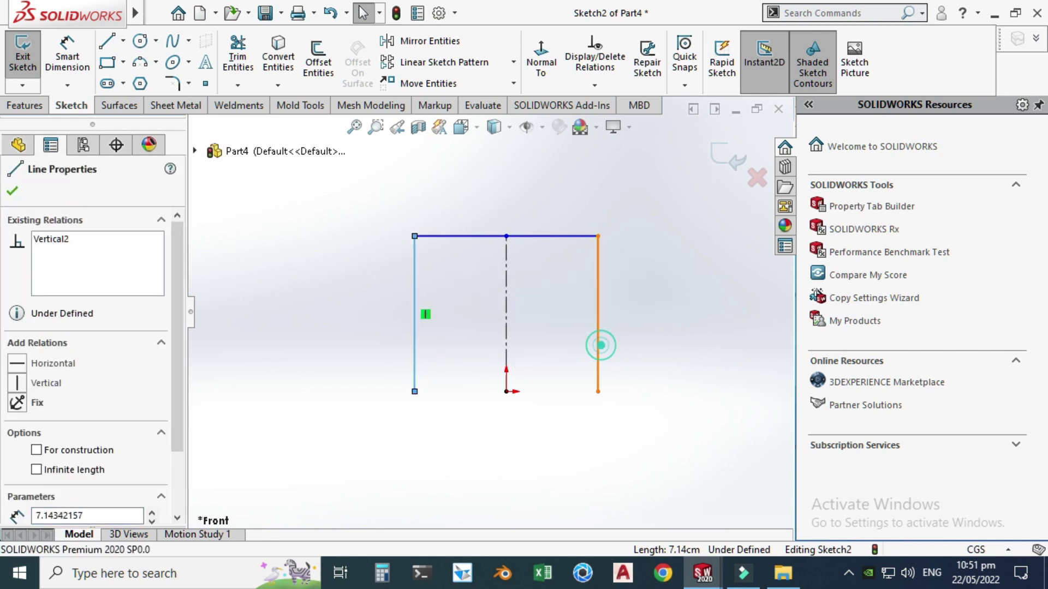
{"action": "left_click", "coordinate": [506, 326], "text": "ctrl"}
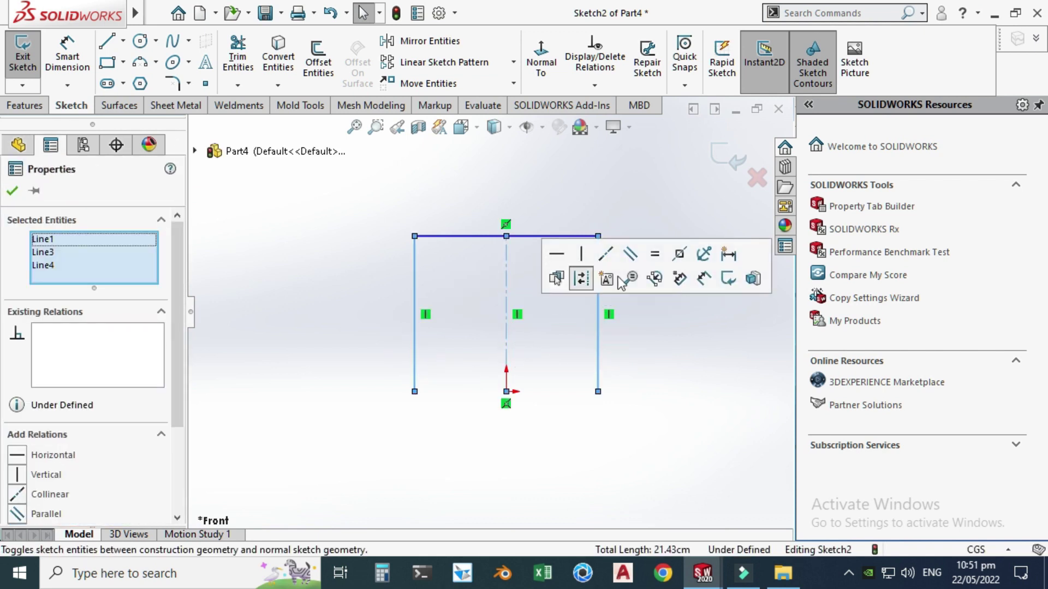
{"action": "left_click", "coordinate": [680, 261]}
{"action": "left_click", "coordinate": [338, 252]}
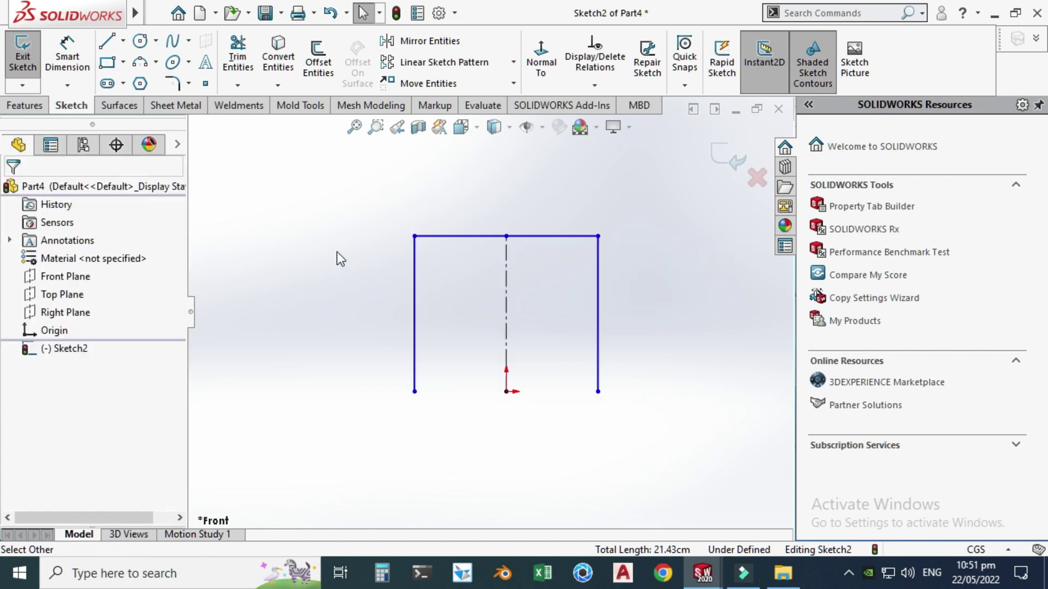
Dimension the distance between the two vertical side lines and set it to 2.2 cm.
{"action": "scroll", "coordinate": [218, 228], "scroll_direction": "up", "scroll_amount": 1}
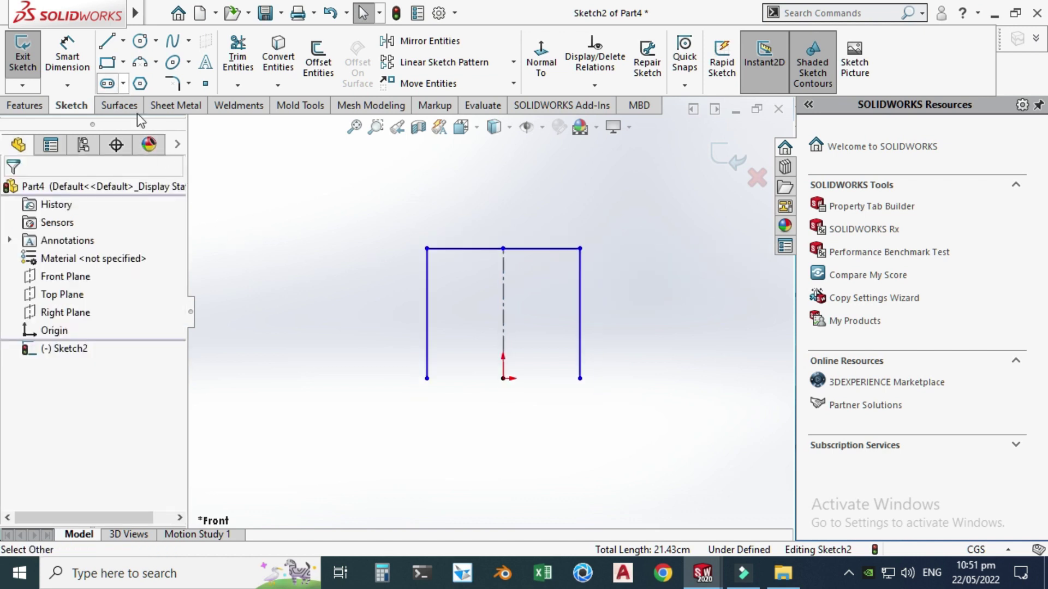
{"action": "left_click", "coordinate": [75, 53]}
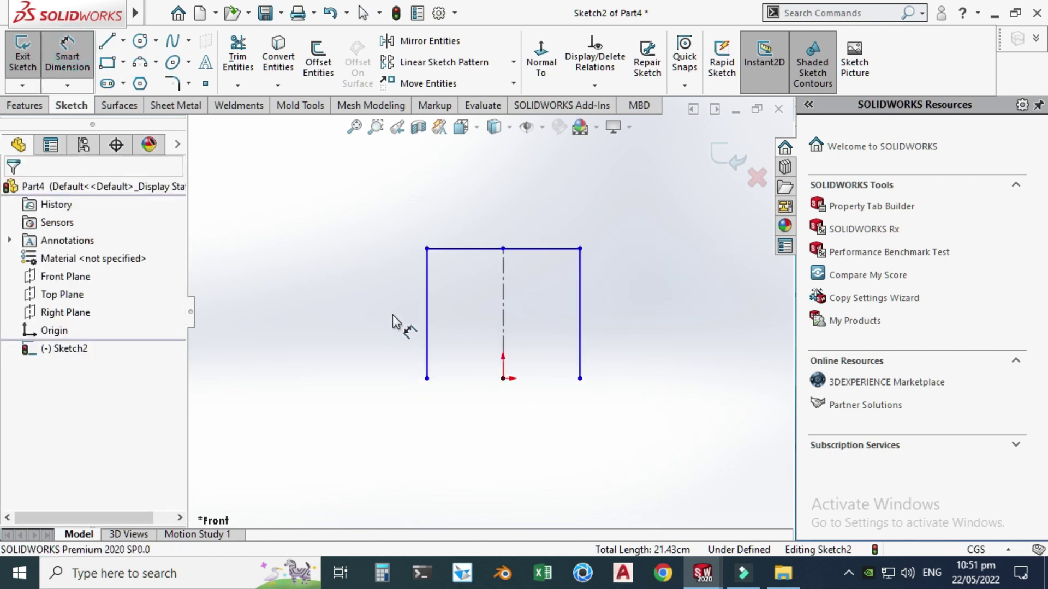
{"action": "left_click", "coordinate": [428, 348]}
{"action": "left_click", "coordinate": [580, 352]}
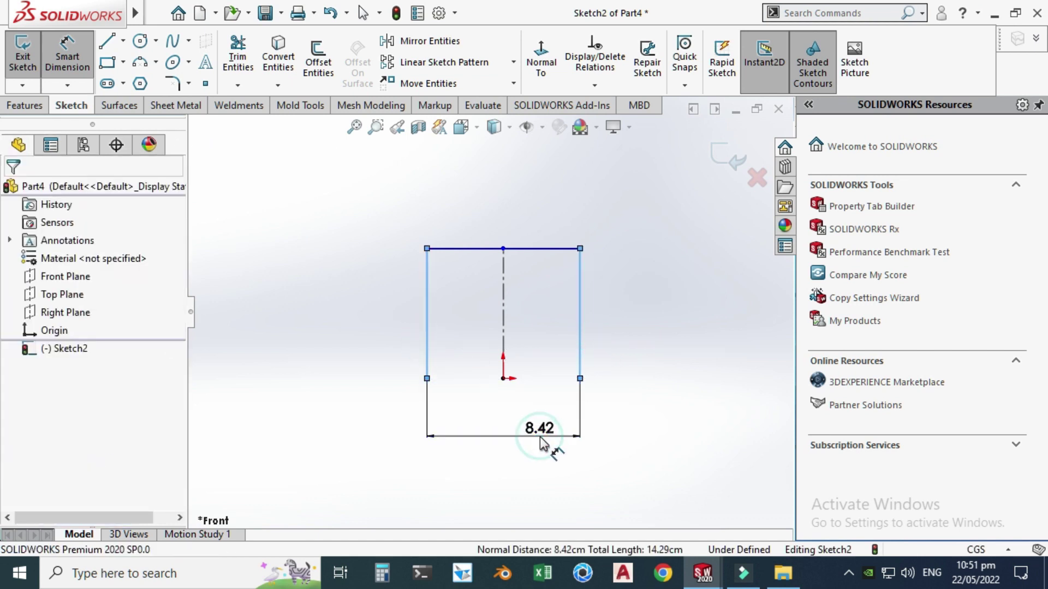
{"action": "left_click", "coordinate": [540, 437]}
{"action": "type", "text": "2.2"}
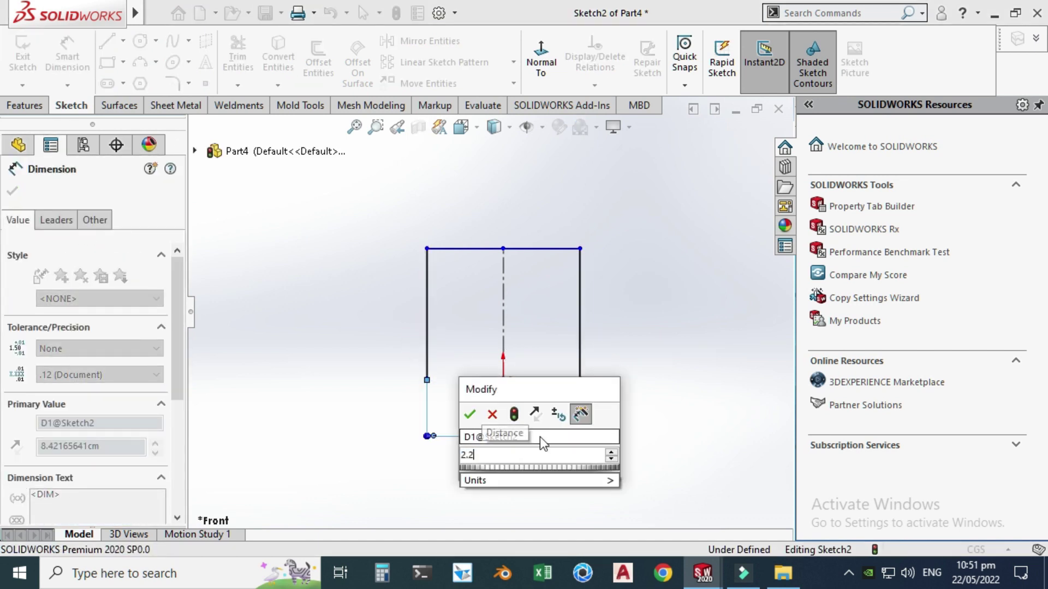
{"action": "key", "text": "Return"}
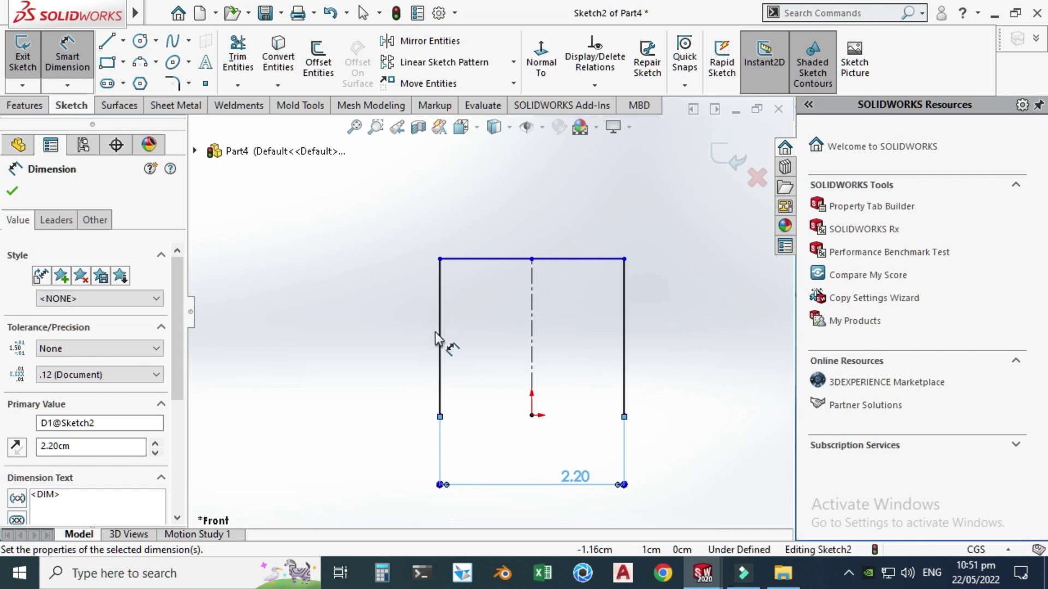
Dimension the left vertical line and set its length to 3 cm.
{"action": "left_click", "coordinate": [437, 333]}
{"action": "left_click", "coordinate": [327, 332]}
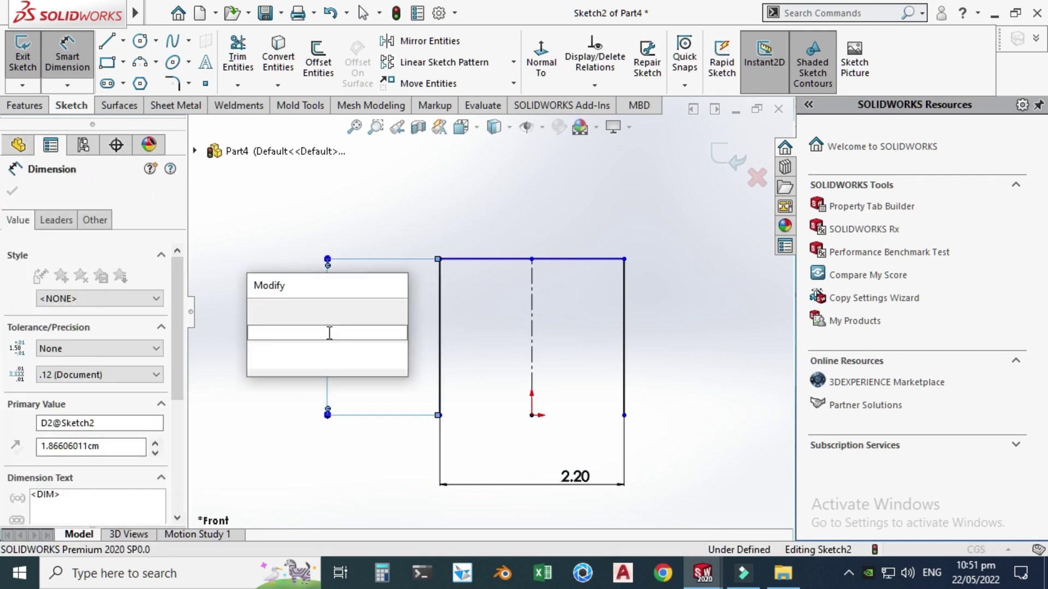
{"action": "type", "text": "3"}
{"action": "key", "text": "Return"}
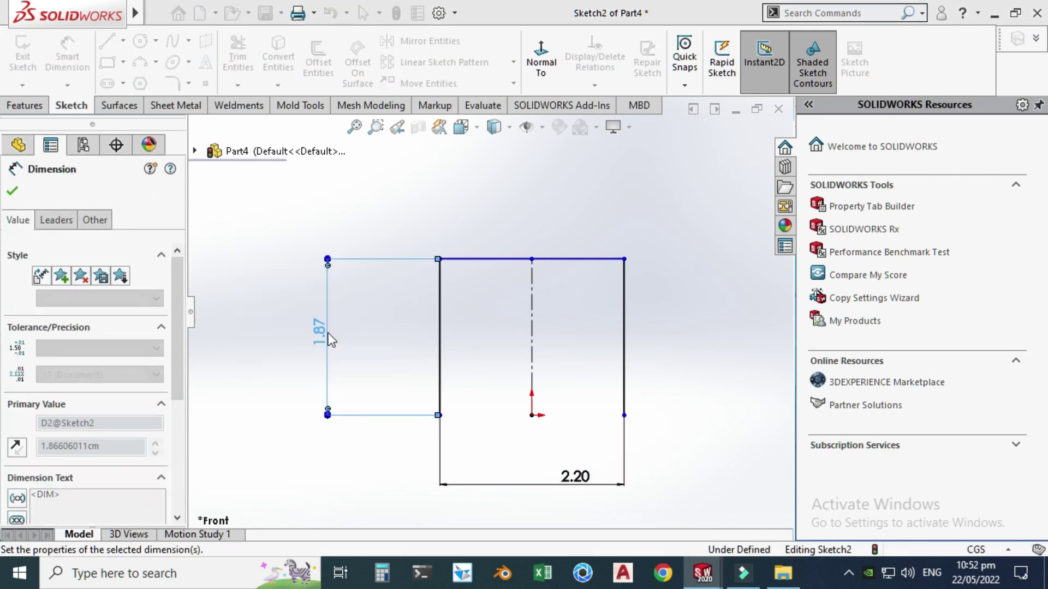
{"action": "key", "text": "Escape"}
Align the lower endpoints of both vertical side lines horizontally with the origin.
{"action": "scroll", "coordinate": [349, 332], "scroll_direction": "up", "scroll_amount": 1}
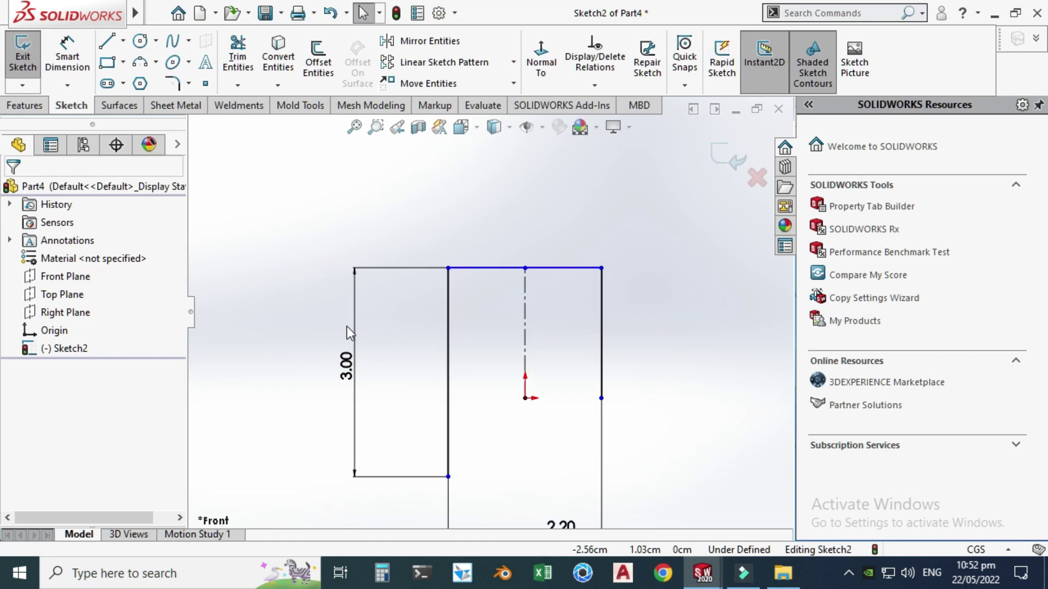
{"action": "left_click", "coordinate": [448, 476]}
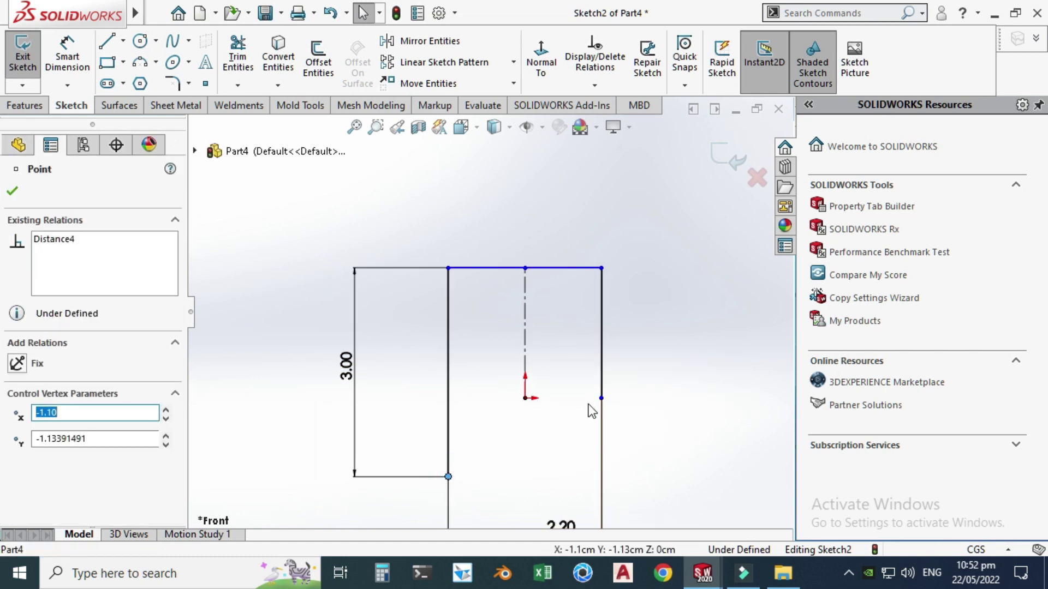
{"action": "left_click", "coordinate": [526, 398], "text": "ctrl"}
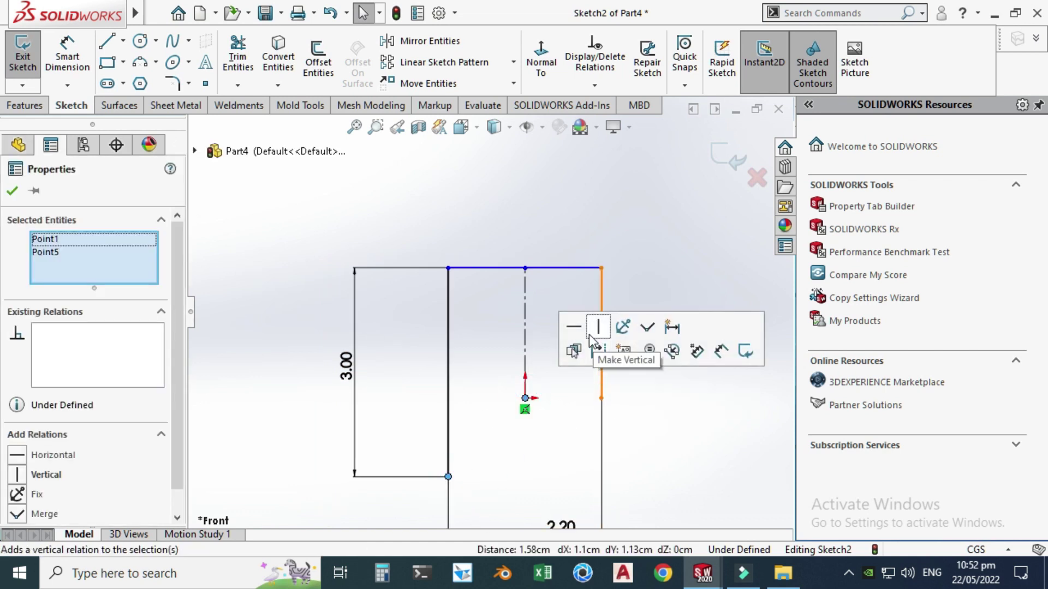
{"action": "left_click", "coordinate": [574, 327]}
{"action": "left_click", "coordinate": [506, 418]}
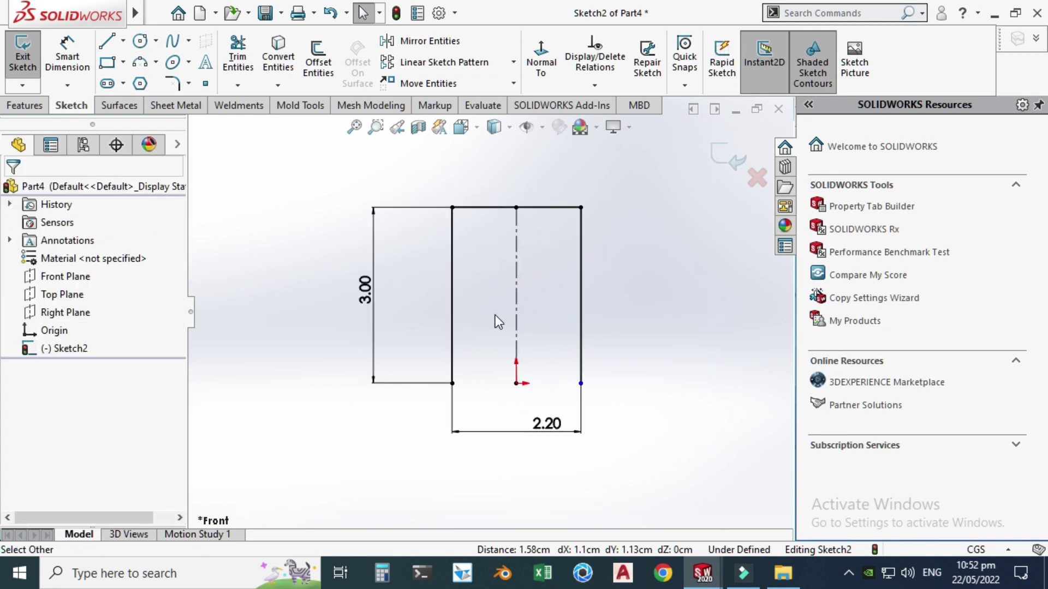
{"action": "left_click", "coordinate": [581, 384]}
{"action": "left_click", "coordinate": [516, 383], "text": "ctrl"}
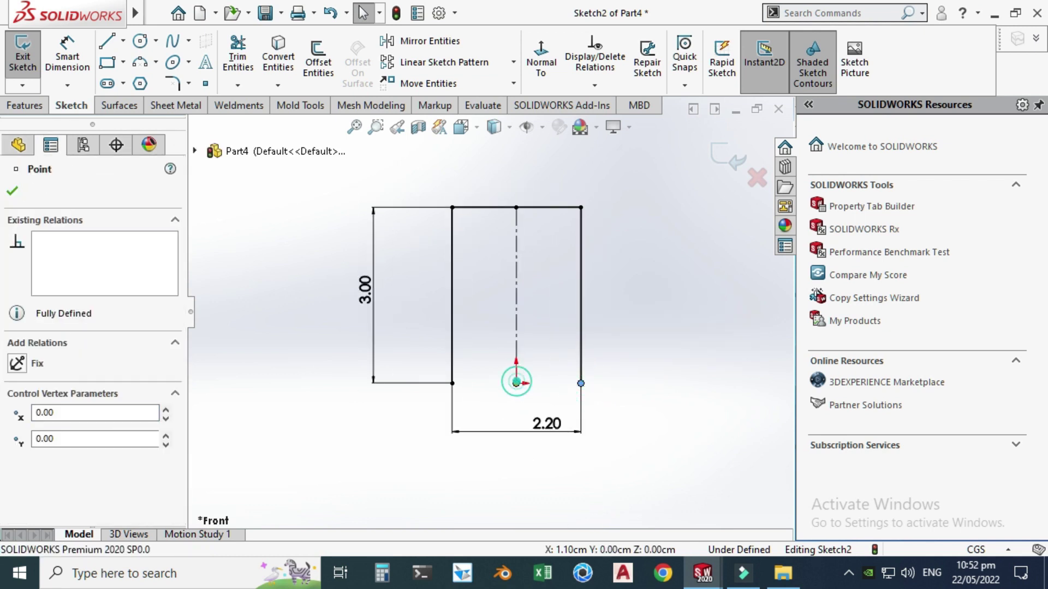
{"action": "left_click", "coordinate": [564, 309]}
{"action": "left_click", "coordinate": [474, 317]}
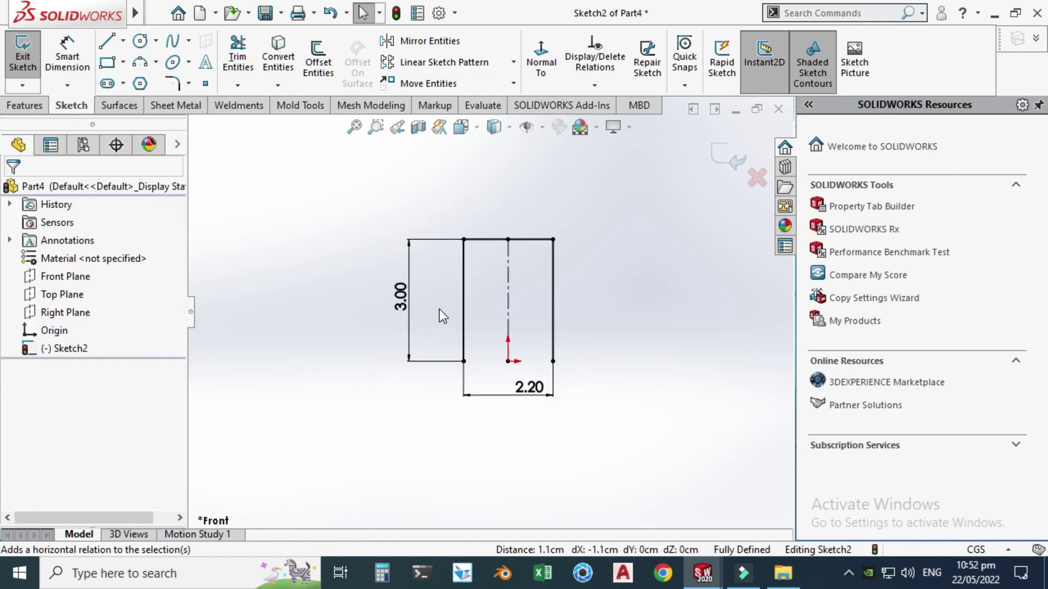
Offset the inverted-U chain outward by 0.5 cm with line-capped ends and exit the sketch.
{"action": "scroll", "coordinate": [428, 263], "scroll_direction": "down", "scroll_amount": 1}
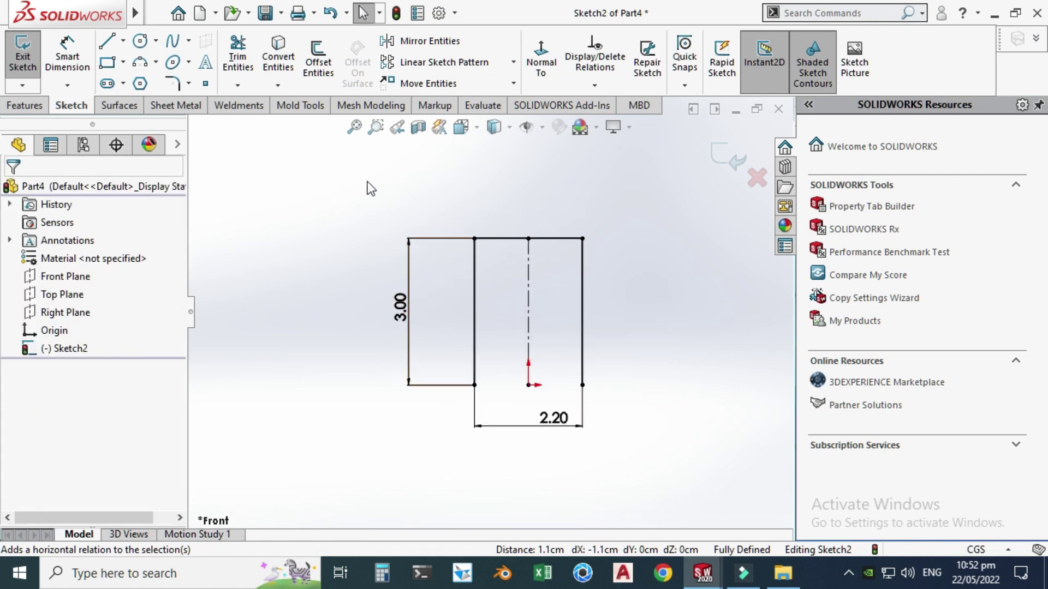
{"action": "left_click", "coordinate": [320, 57]}
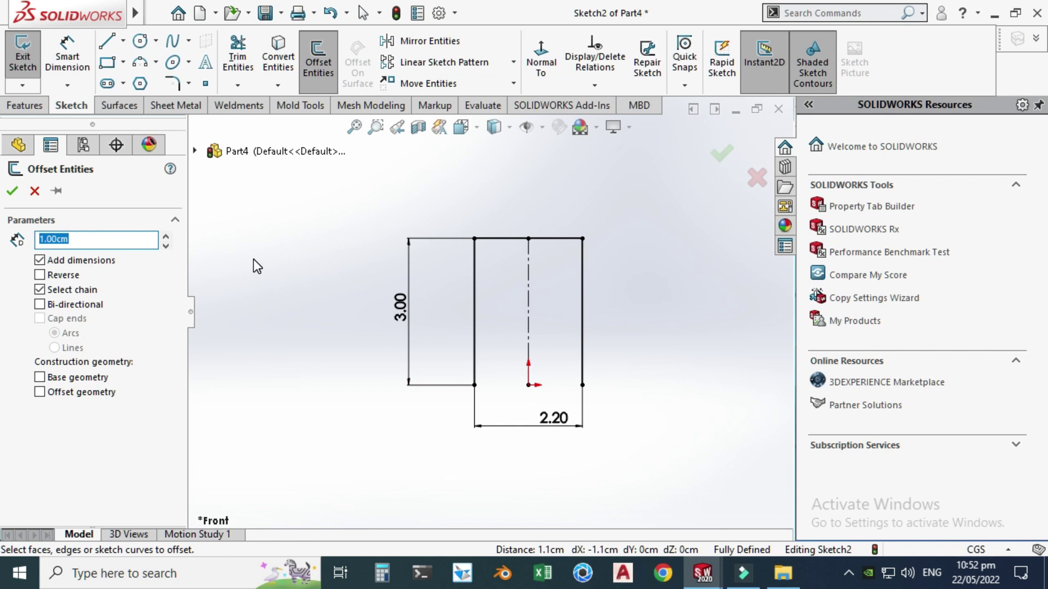
{"action": "left_click", "coordinate": [473, 324]}
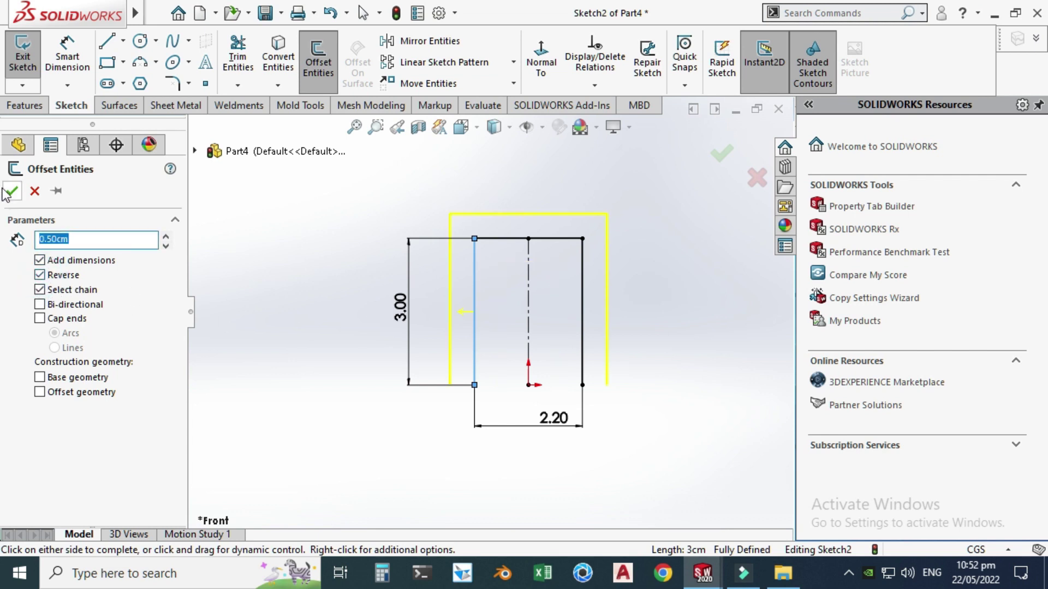
{"action": "left_click", "coordinate": [64, 322]}
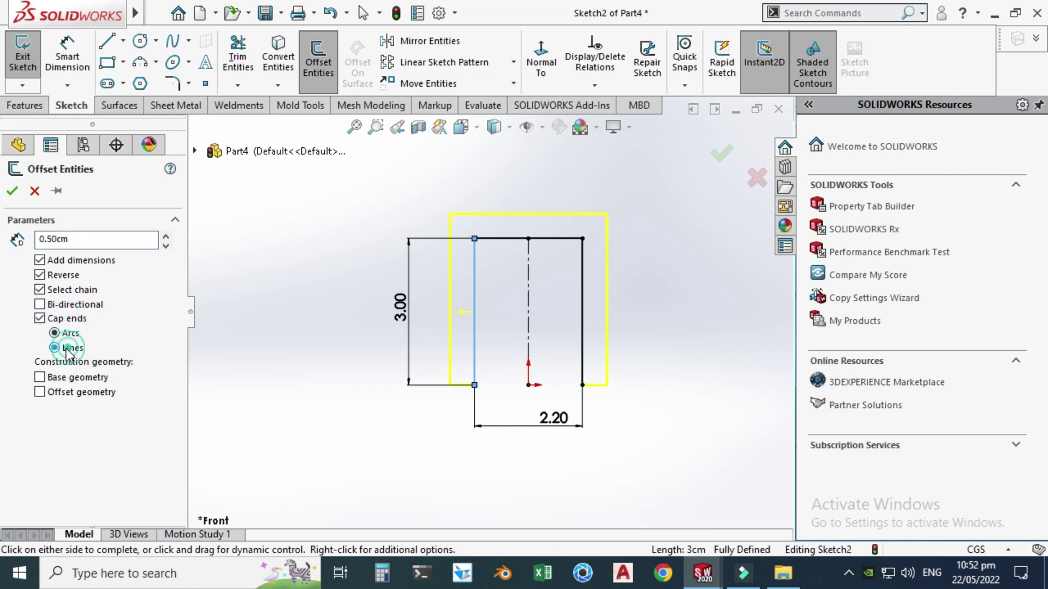
{"action": "left_click", "coordinate": [14, 191]}
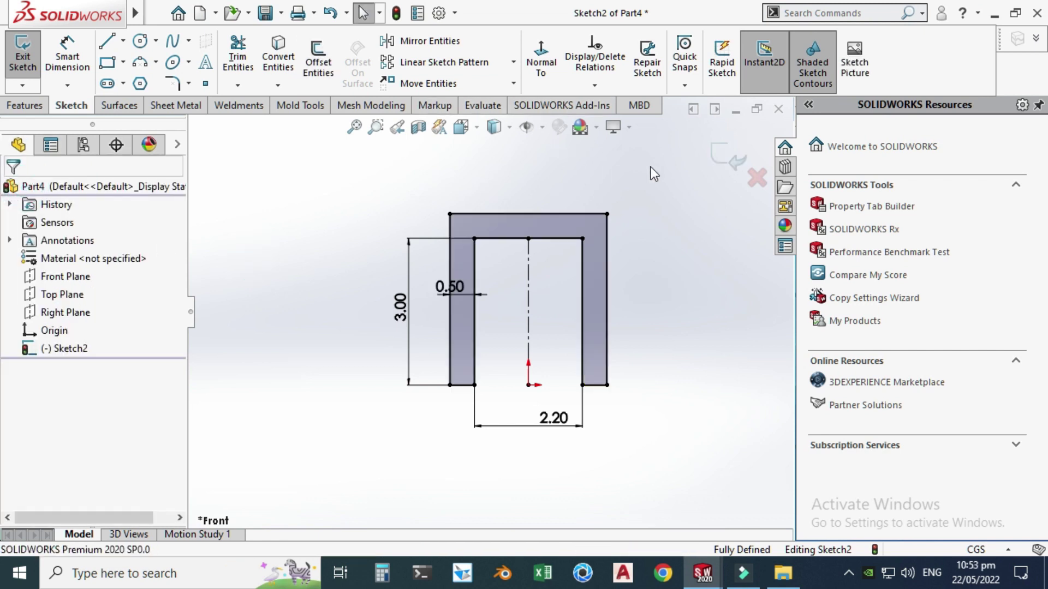
{"action": "left_click", "coordinate": [720, 157]}
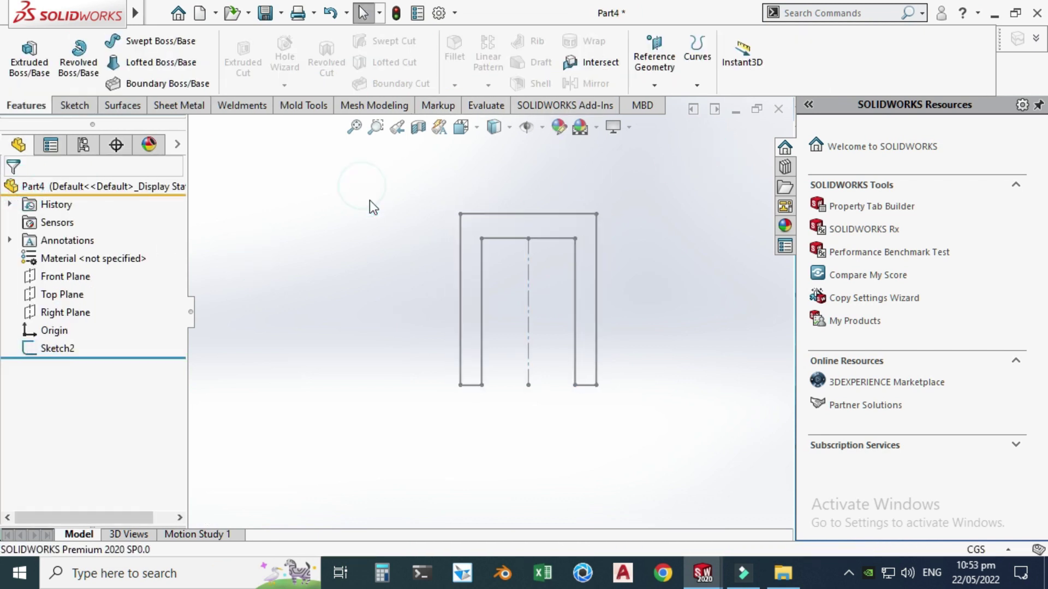
Extrude the inverted-U profile 2 cm with the Mid Plane end condition.
{"action": "left_click", "coordinate": [45, 67]}
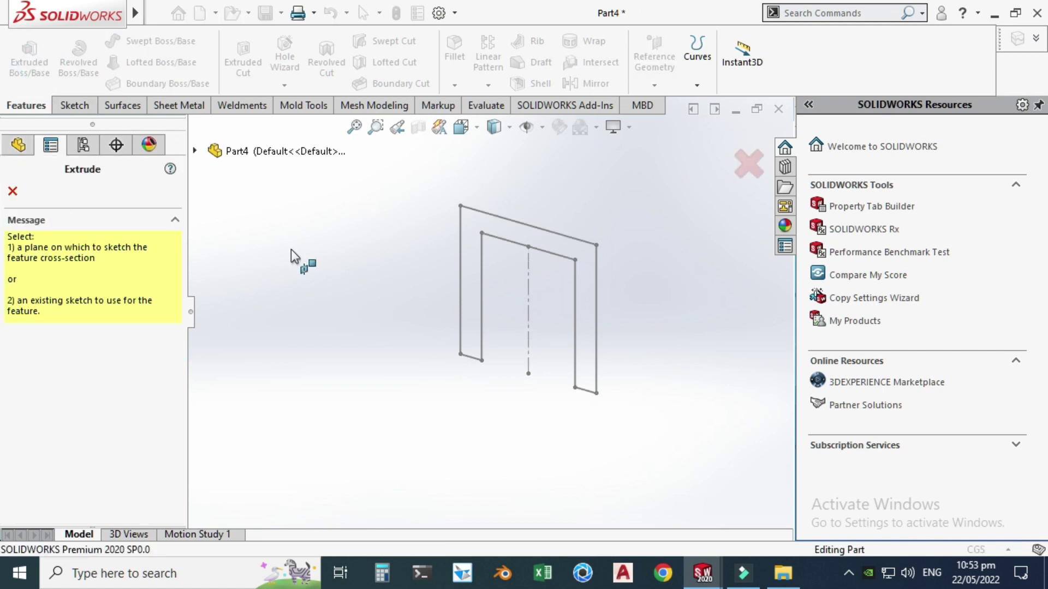
{"action": "left_click", "coordinate": [485, 221]}
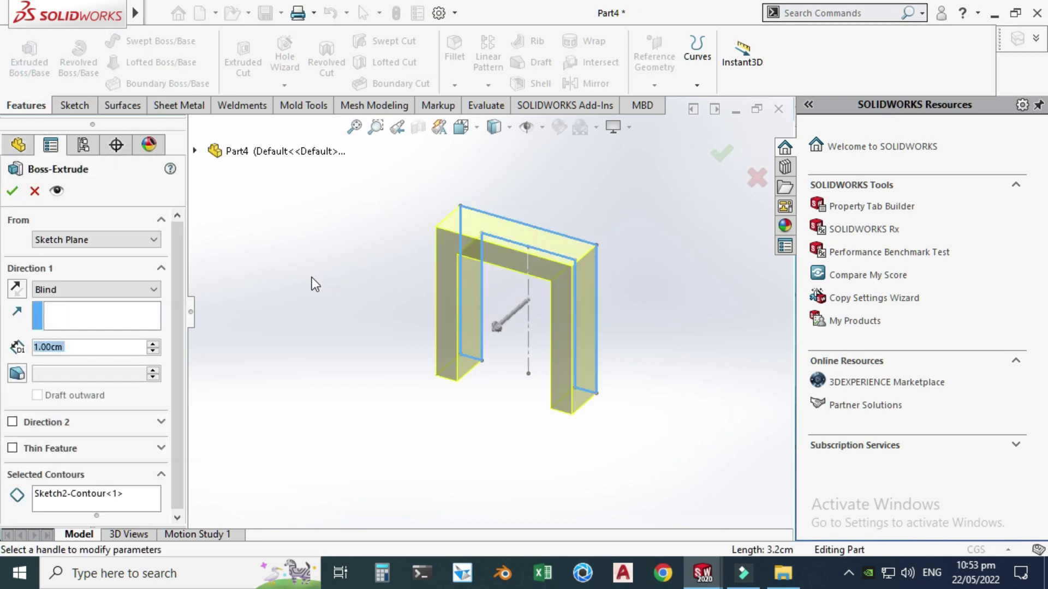
{"action": "left_click", "coordinate": [103, 288]}
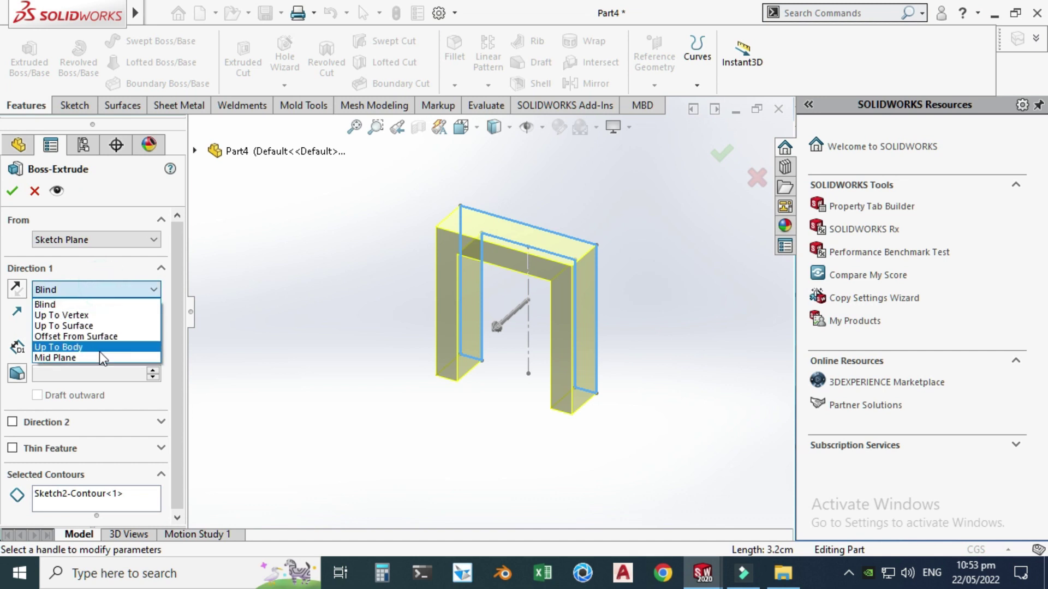
{"action": "left_click", "coordinate": [99, 355]}
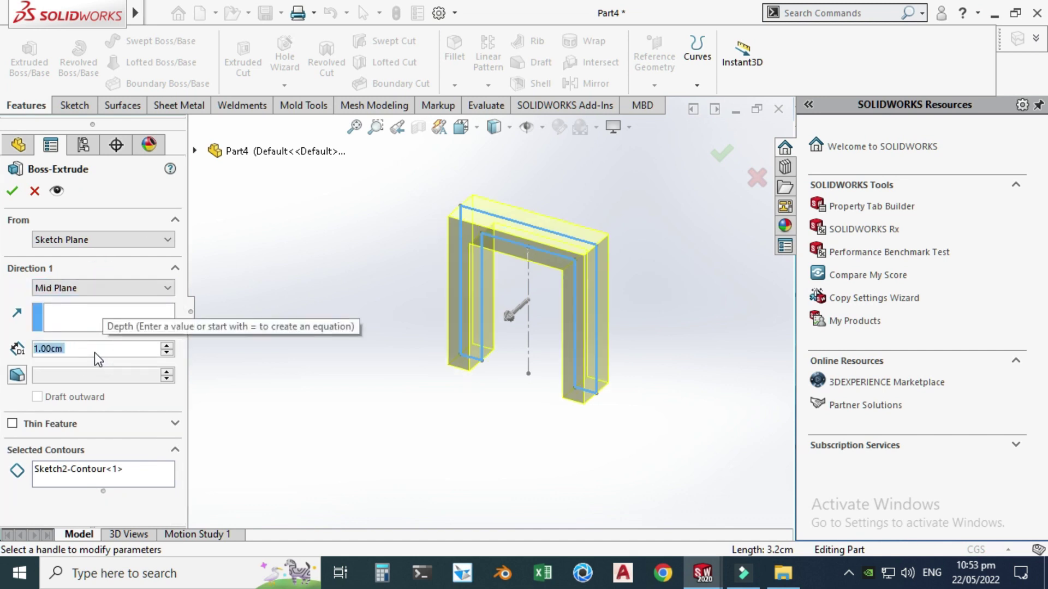
{"action": "type", "text": "2"}
{"action": "key", "text": "Return"}
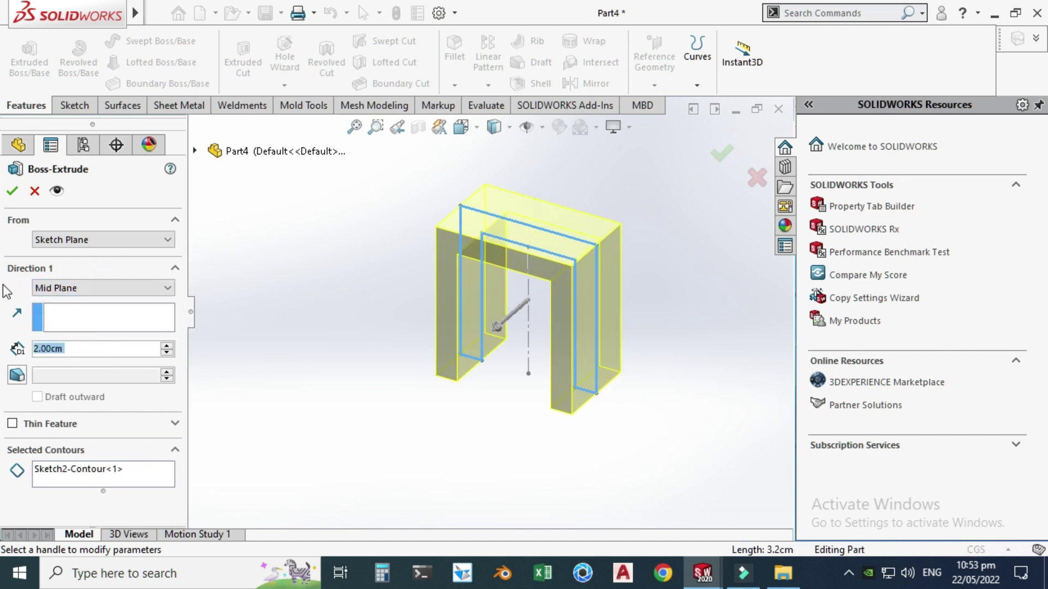
{"action": "left_click", "coordinate": [12, 191]}
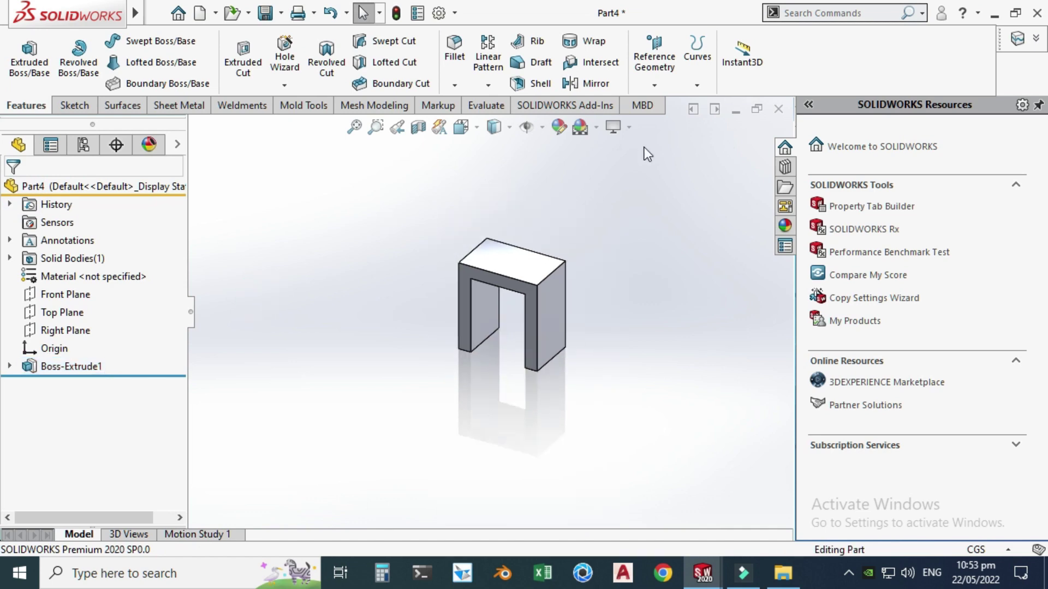
Change the viewport scene to a plain white background.
{"action": "left_click", "coordinate": [596, 127]}
{"action": "left_click", "coordinate": [610, 44]}
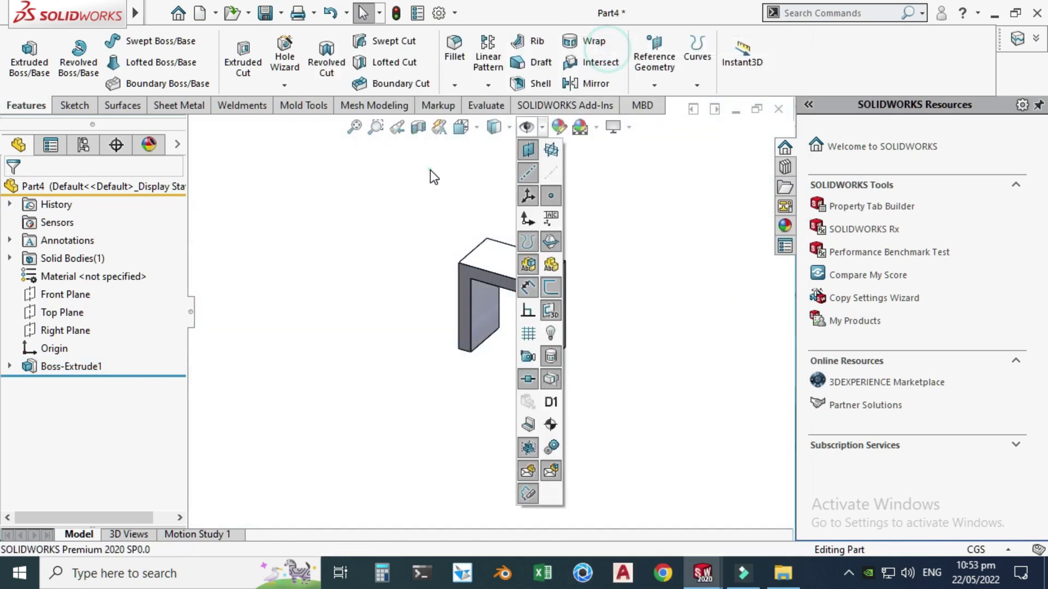
{"action": "scroll", "coordinate": [502, 245], "scroll_direction": "down", "scroll_amount": 3}
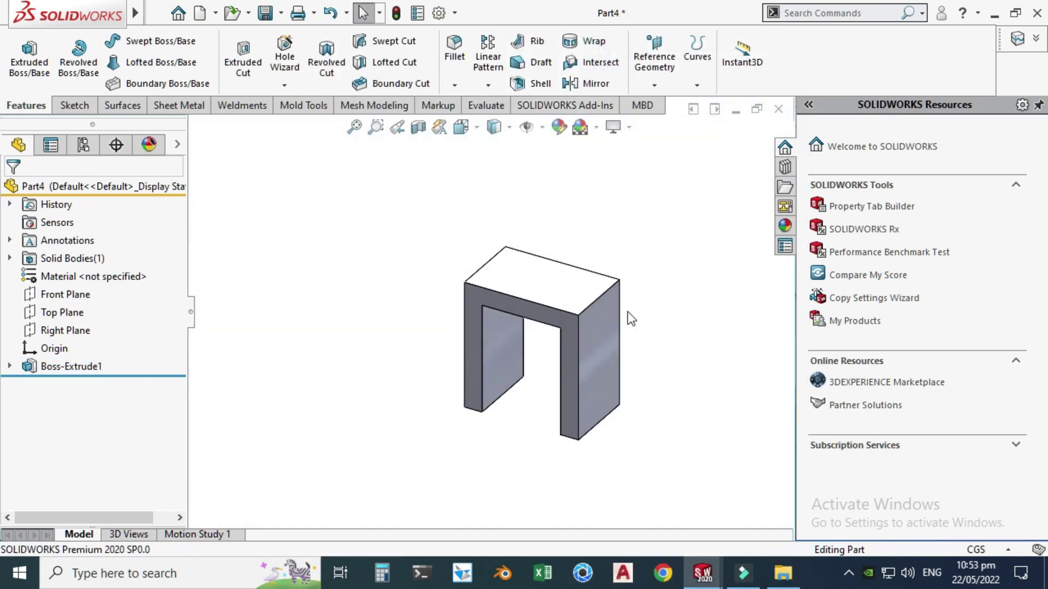
Start a sketch on the fork's upper face and draw a circle about 1.12 cm in diameter centred on the origin.
{"action": "left_click", "coordinate": [73, 107]}
{"action": "left_click", "coordinate": [22, 54]}
{"action": "left_click", "coordinate": [511, 279]}
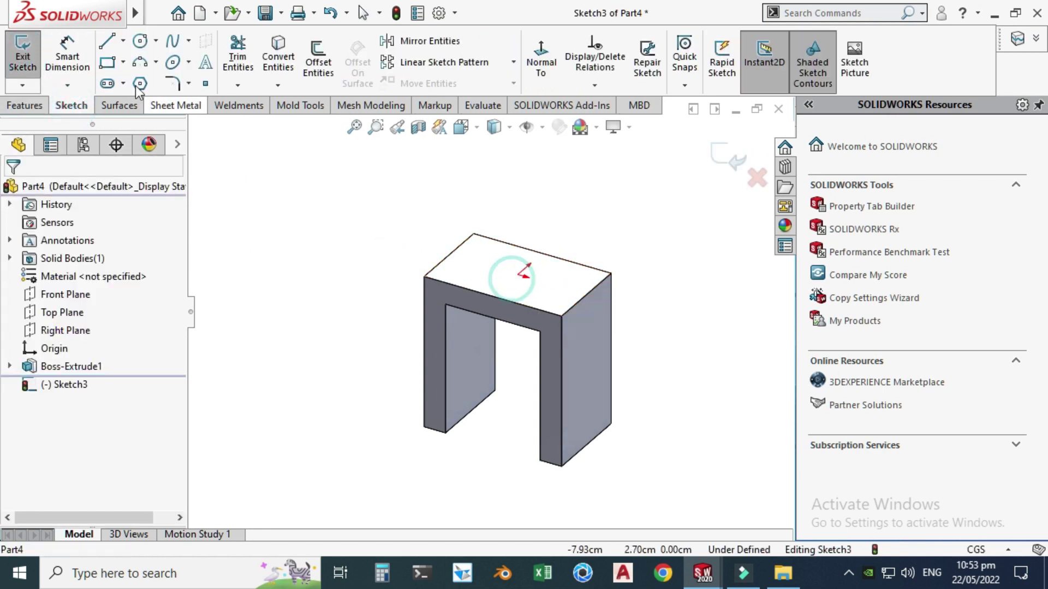
{"action": "left_click", "coordinate": [140, 41]}
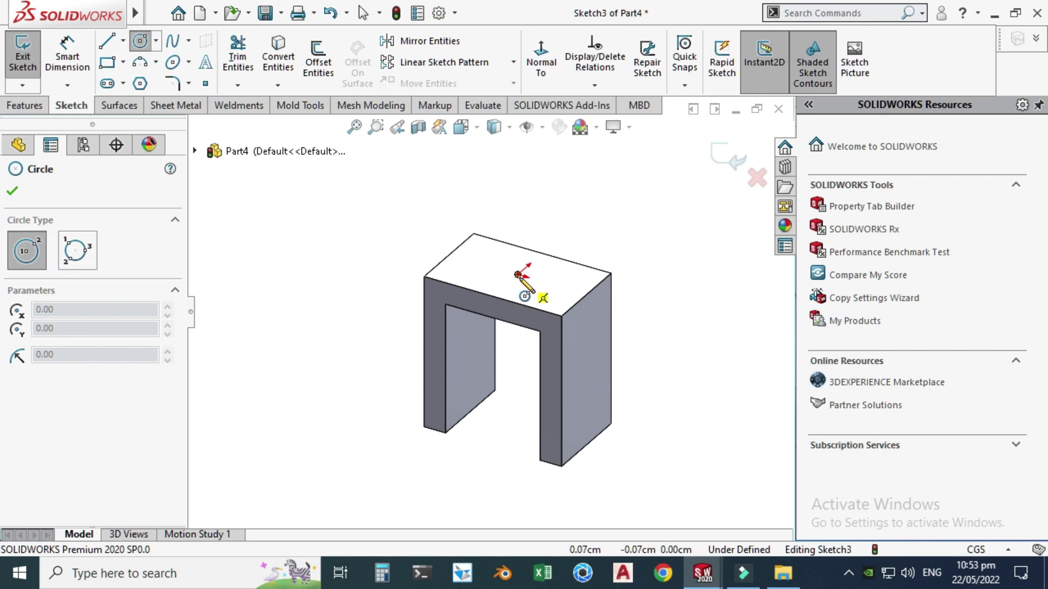
{"action": "left_click", "coordinate": [517, 274]}
{"action": "left_click", "coordinate": [545, 275]}
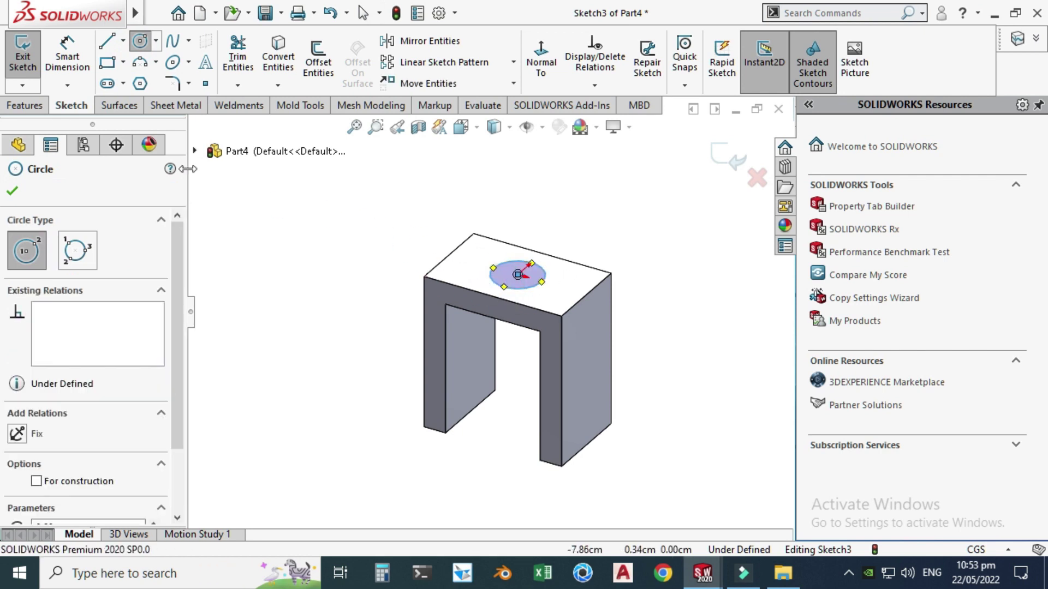
{"action": "key", "text": "Escape"}
Dimension the circle on the upper face and set its diameter to 1.5 cm.
{"action": "left_click", "coordinate": [67, 61]}
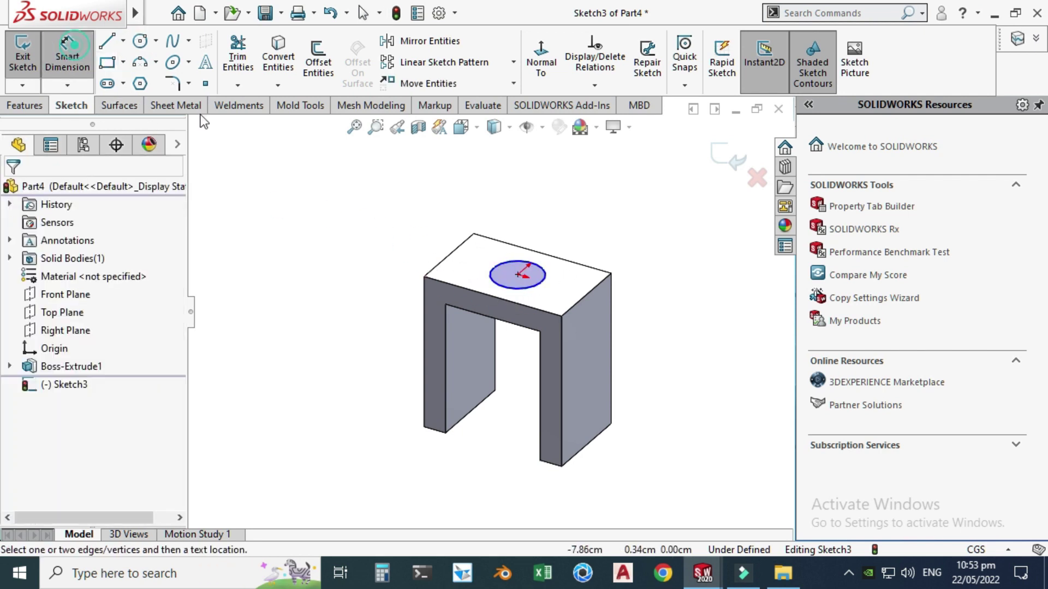
{"action": "left_click", "coordinate": [497, 289]}
{"action": "left_click", "coordinate": [336, 304]}
{"action": "type", "text": "1"}
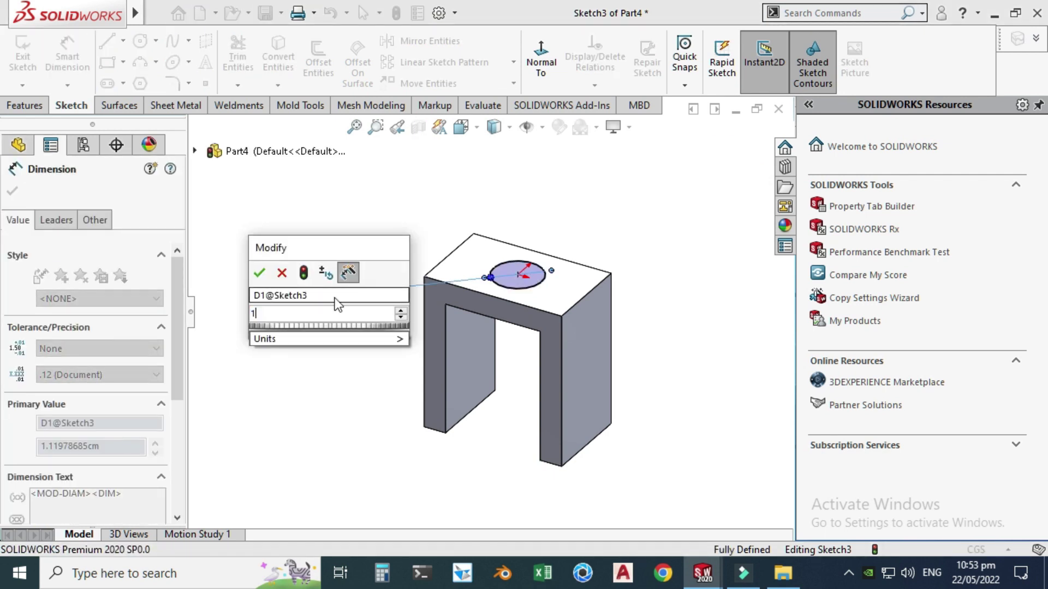
{"action": "type", "text": ".5"}
{"action": "key", "text": "Return"}
{"action": "key", "text": "Escape"}
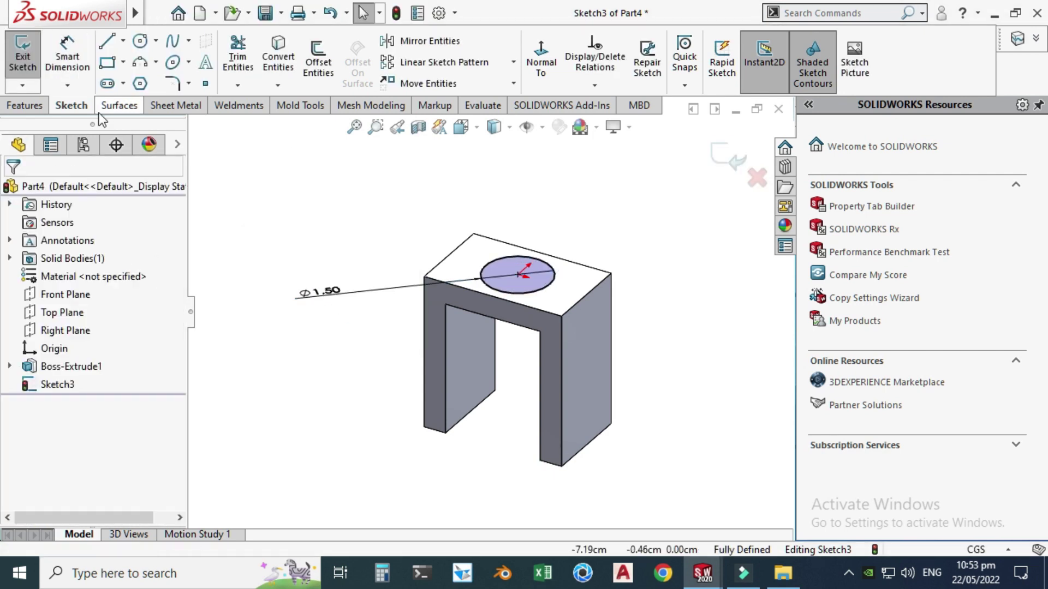
Extrude the circle 6 cm upward as a blind boss merged with the fork body.
{"action": "left_click", "coordinate": [24, 105]}
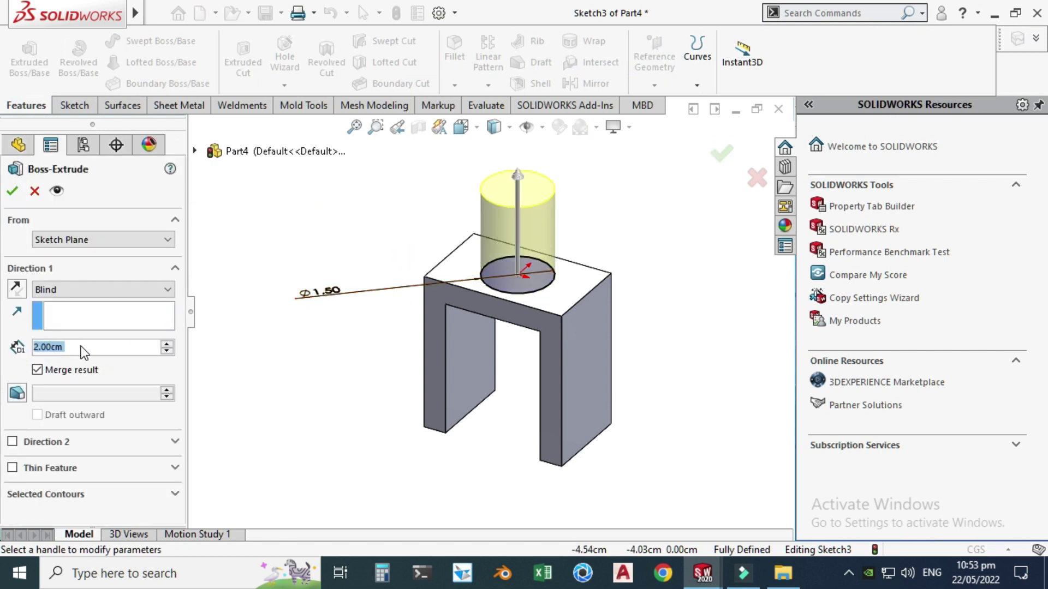
{"action": "type", "text": "6"}
{"action": "key", "text": "Return"}
{"action": "key", "text": "Return"}
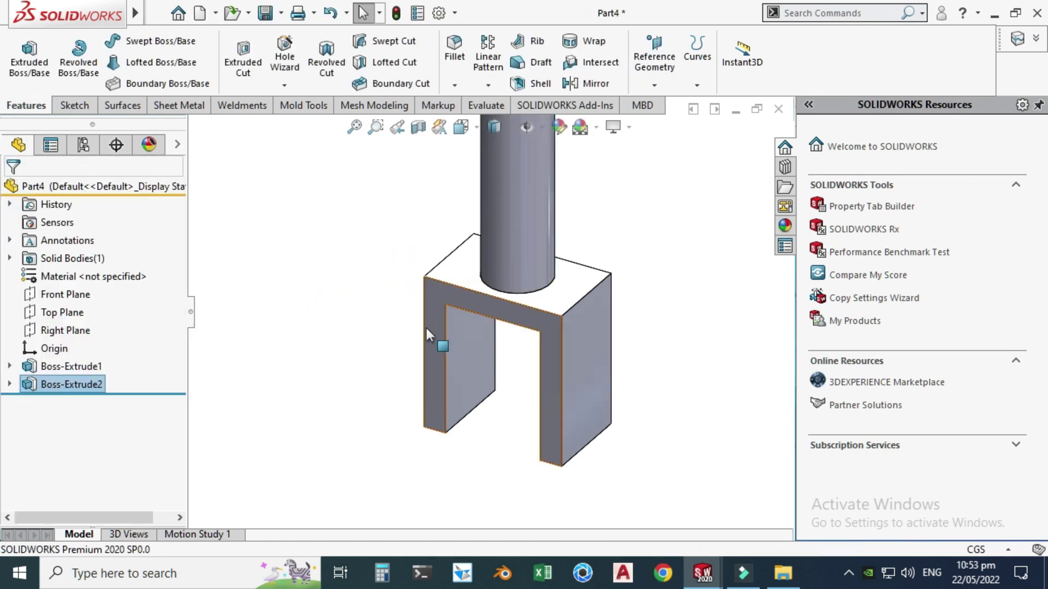
Start a sketch on the outer side face of a fork leg and draw a circle about 0.67 cm in diameter above the origin.
{"action": "key", "text": "f"}
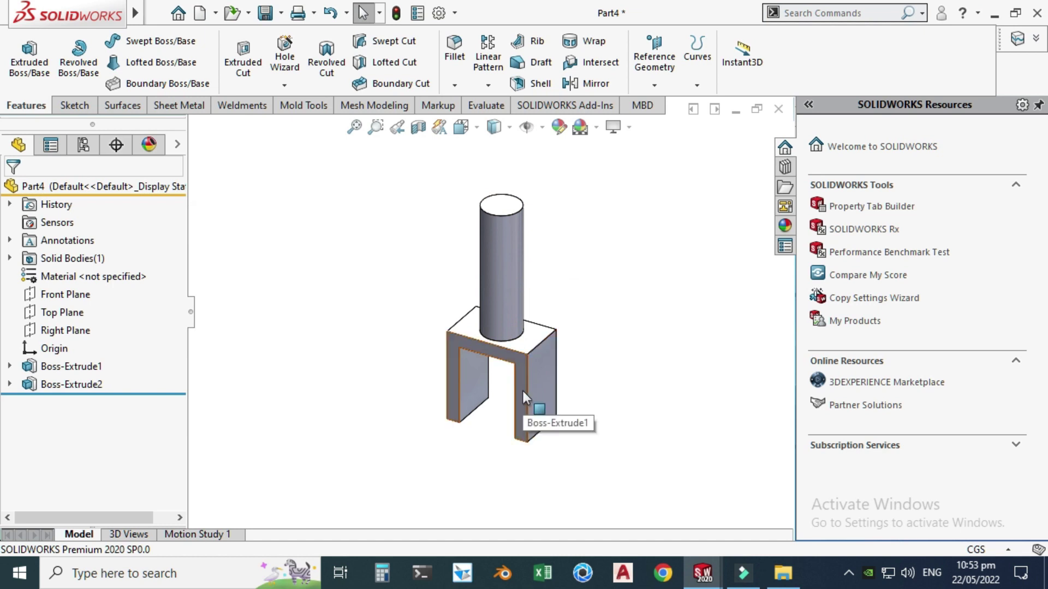
{"action": "scroll", "coordinate": [523, 406], "scroll_direction": "down", "scroll_amount": 3}
{"action": "scroll", "coordinate": [535, 403], "scroll_direction": "up", "scroll_amount": 2}
{"action": "middle_click_drag", "start_coordinate": [536, 404], "coordinate": [577, 336]}
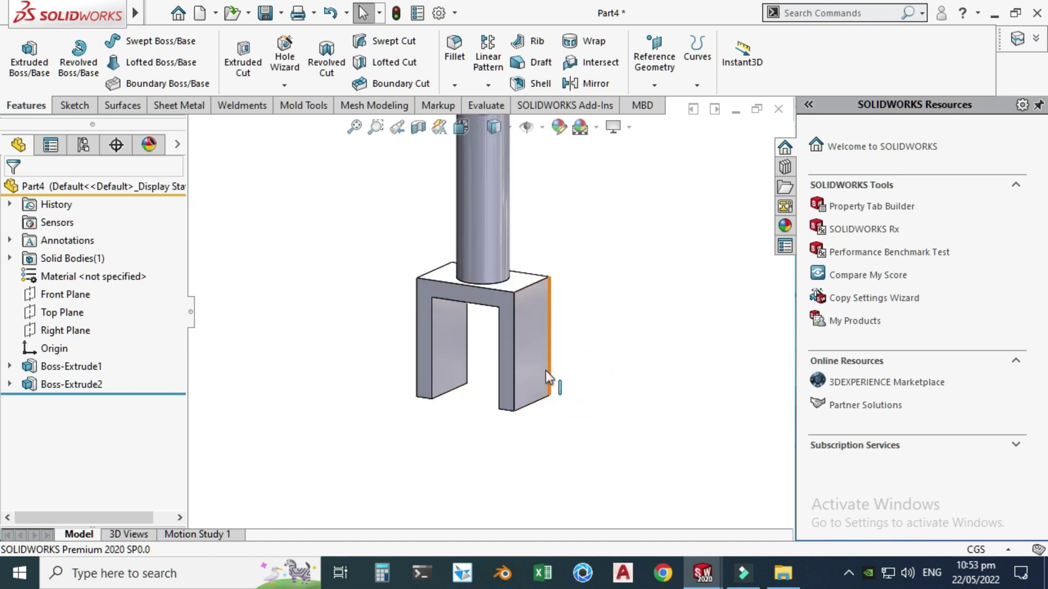
{"action": "scroll", "coordinate": [533, 371], "scroll_direction": "down", "scroll_amount": 2}
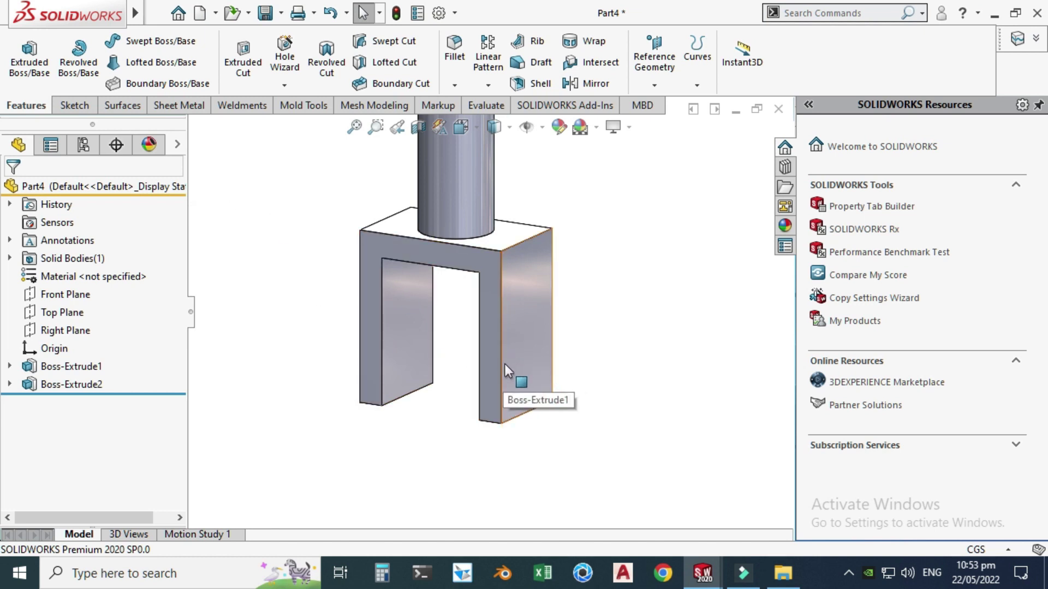
{"action": "left_click", "coordinate": [72, 108]}
{"action": "left_click", "coordinate": [22, 54]}
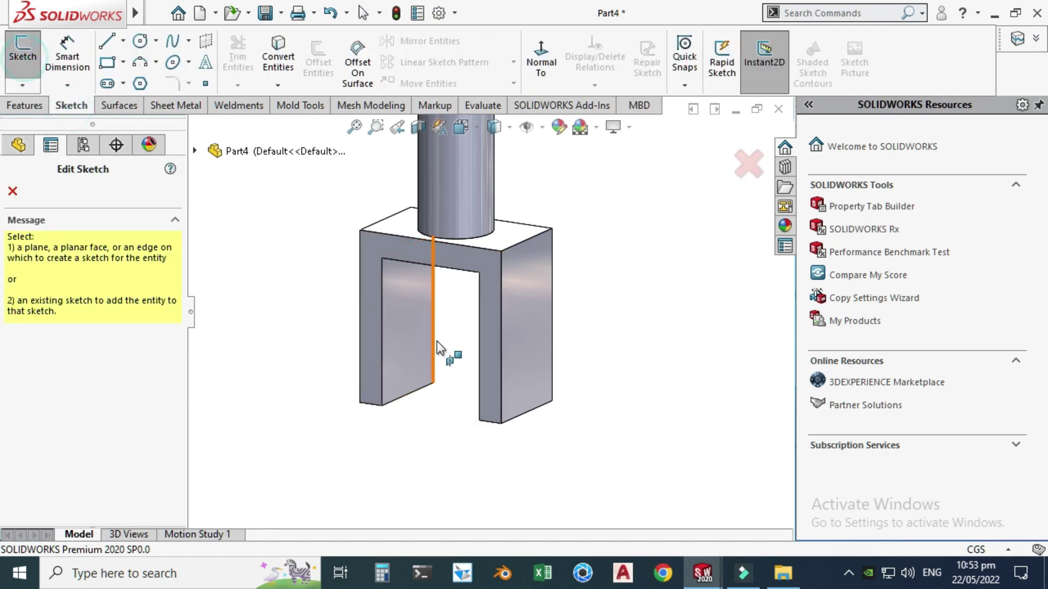
{"action": "left_click", "coordinate": [519, 371]}
{"action": "left_click", "coordinate": [140, 40]}
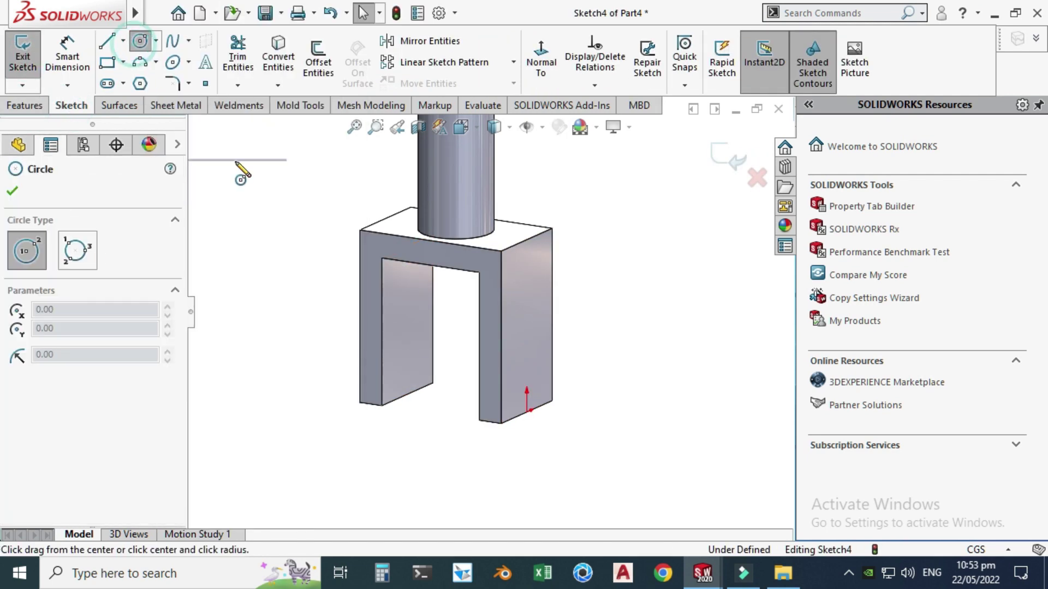
{"action": "left_click", "coordinate": [527, 371]}
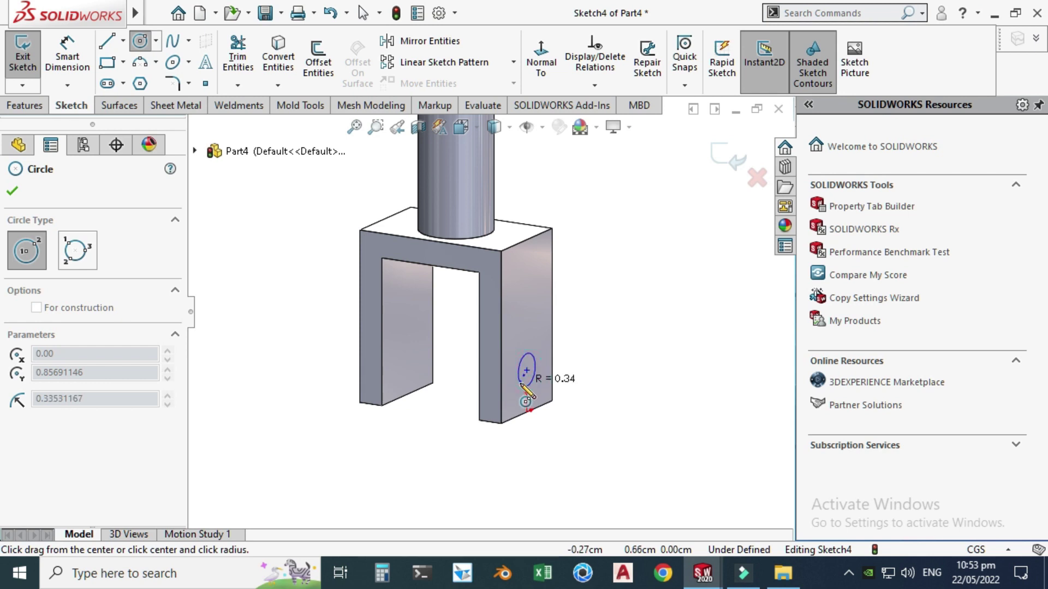
{"action": "left_click", "coordinate": [519, 377]}
{"action": "key", "text": "Escape"}
Dimension the circle on the fork leg and set its diameter to 1 cm.
{"action": "left_click", "coordinate": [73, 49]}
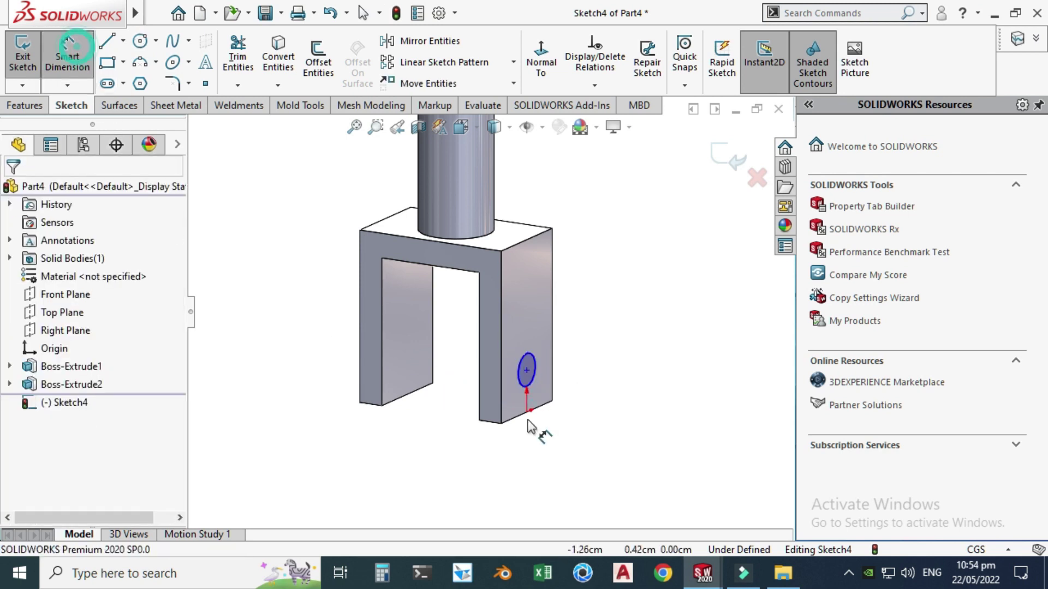
{"action": "left_click", "coordinate": [531, 382]}
{"action": "left_click", "coordinate": [460, 461]}
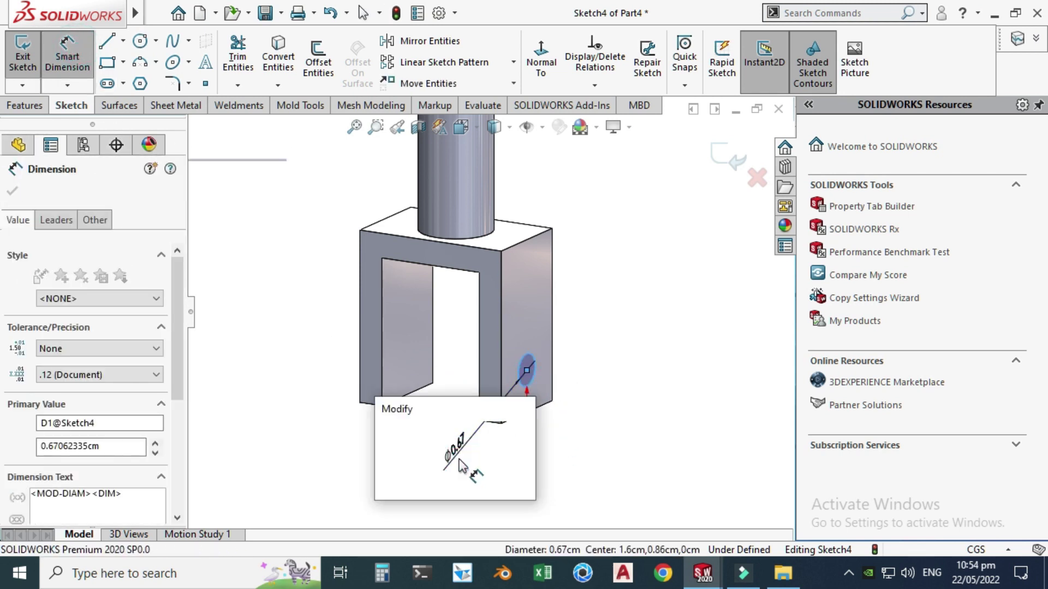
{"action": "type", "text": "1"}
{"action": "key", "text": "Return"}
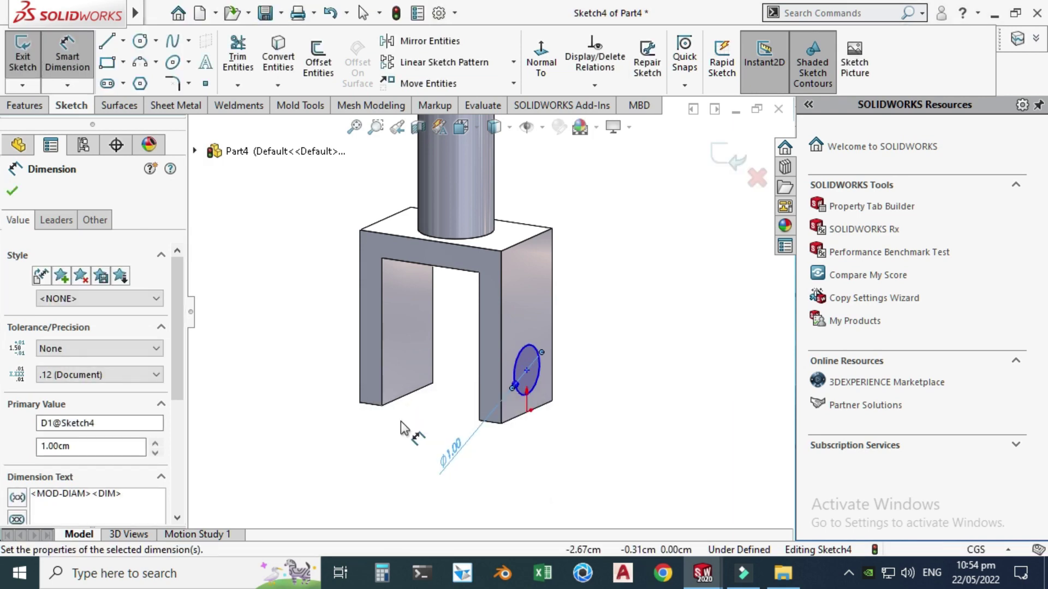
{"action": "left_click", "coordinate": [321, 443]}
Dimension the vertical distance from the origin to the circle's centre and set it to 1 cm.
{"action": "scroll", "coordinate": [361, 402], "scroll_direction": "up", "scroll_amount": 3}
{"action": "left_click", "coordinate": [461, 128]}
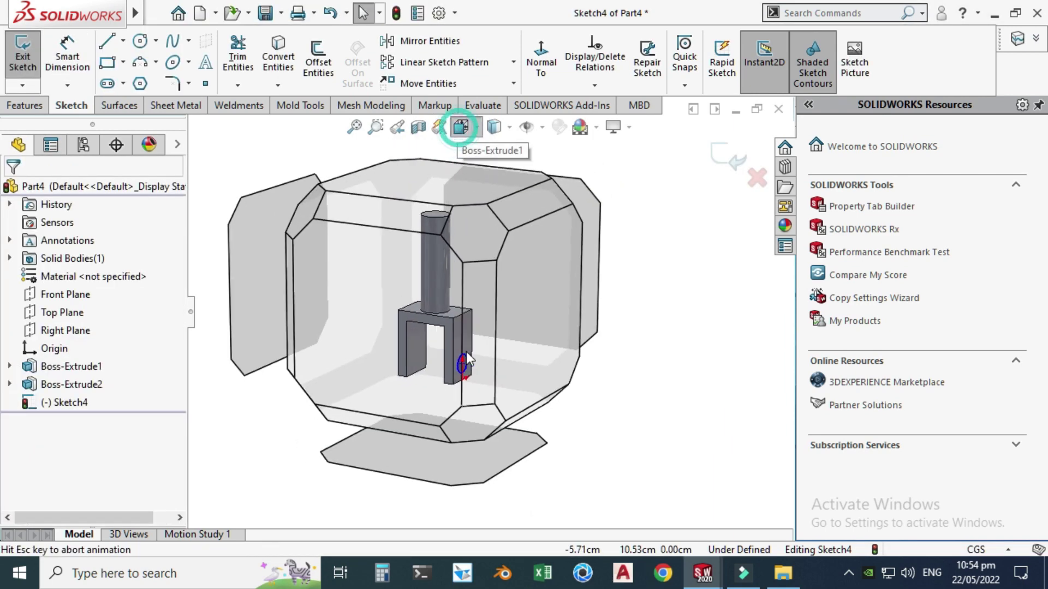
{"action": "left_click", "coordinate": [474, 381]}
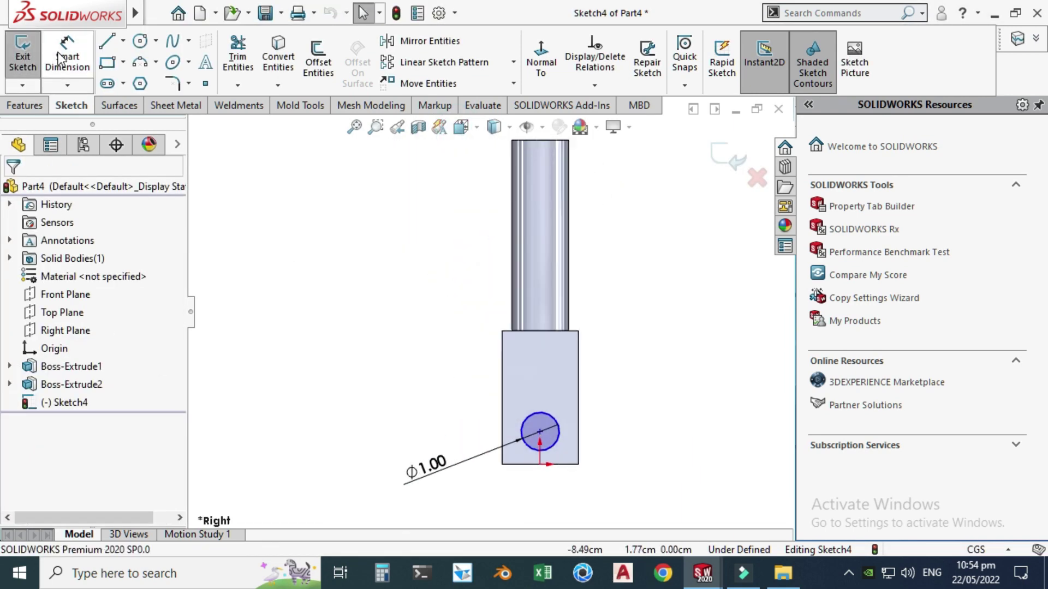
{"action": "left_click", "coordinate": [65, 59]}
{"action": "scroll", "coordinate": [524, 459], "scroll_direction": "down", "scroll_amount": 5}
{"action": "left_click", "coordinate": [522, 353]}
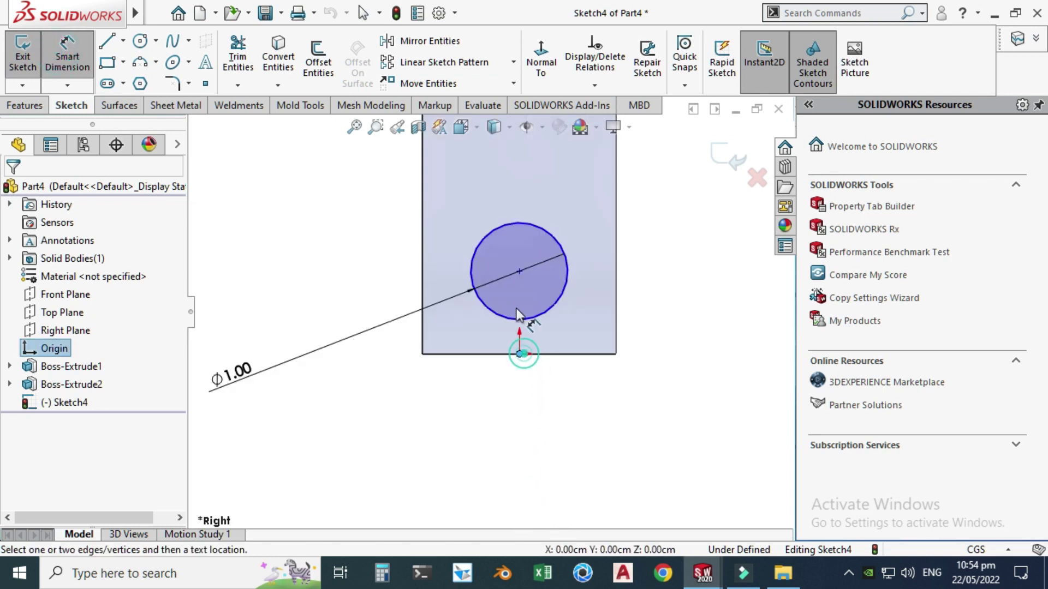
{"action": "left_click", "coordinate": [519, 273]}
{"action": "left_click", "coordinate": [669, 334]}
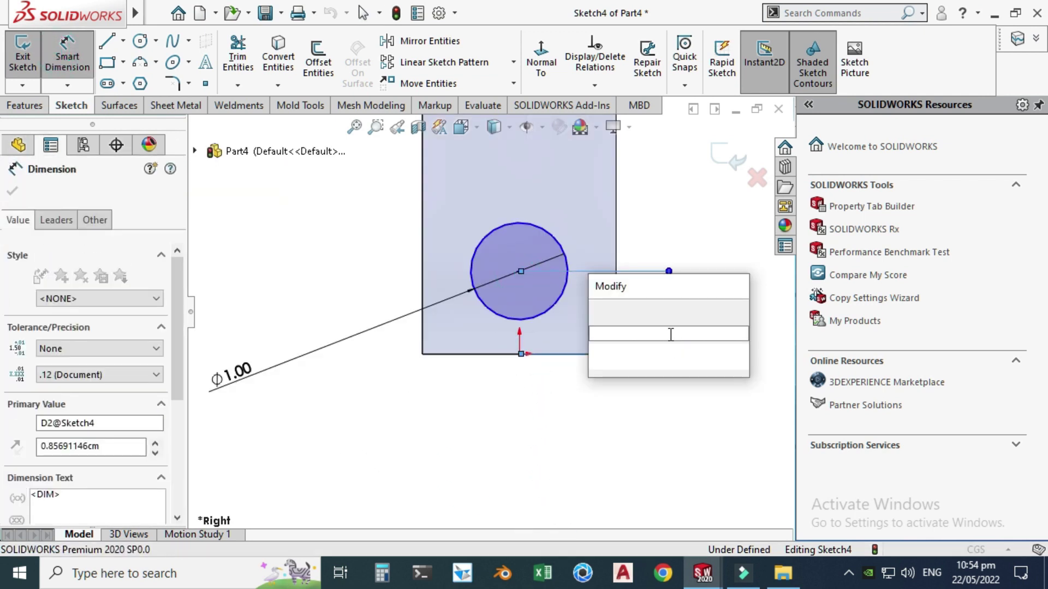
{"action": "type", "text": "1"}
{"action": "key", "text": "Return"}
{"action": "scroll", "coordinate": [669, 335], "scroll_direction": "up", "scroll_amount": 3}
{"action": "key", "text": "Escape"}
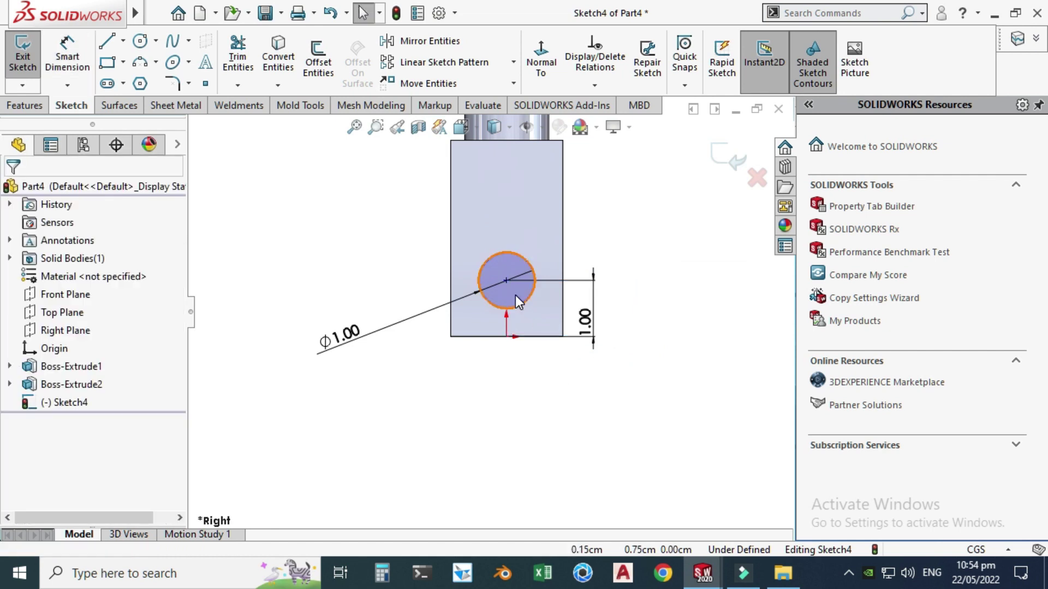
Add a vertical relation between the circle's centre and the origin.
{"action": "scroll", "coordinate": [508, 229], "scroll_direction": "down", "scroll_amount": 2}
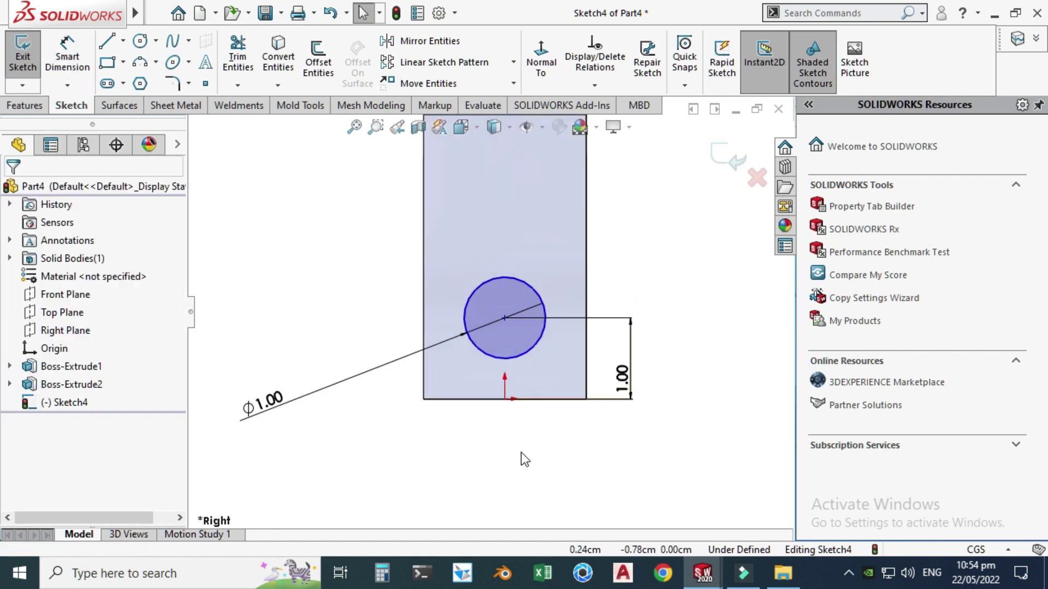
{"action": "left_click", "coordinate": [505, 318]}
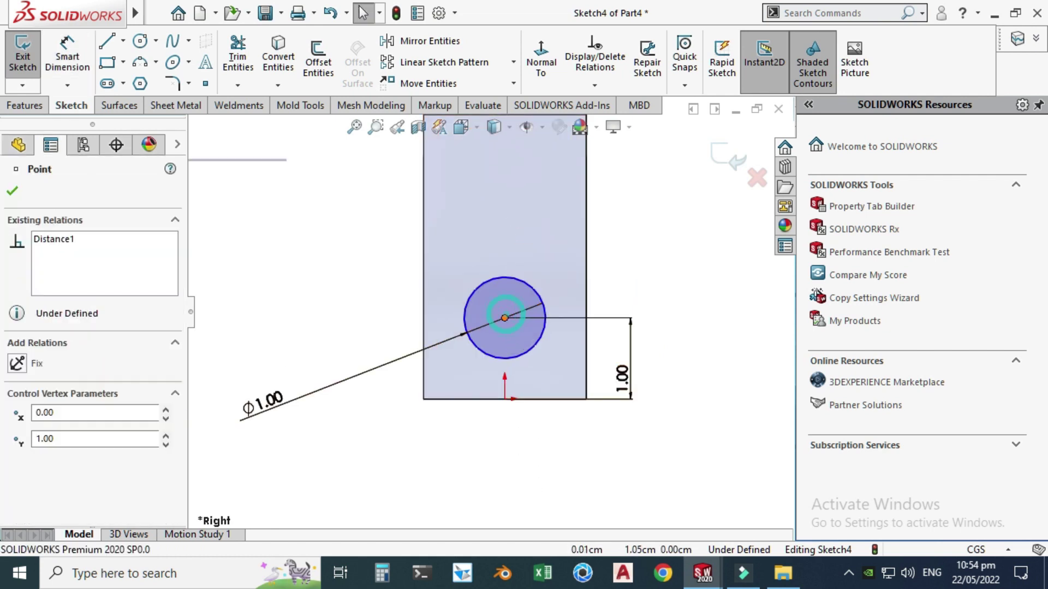
{"action": "left_click", "coordinate": [505, 399], "text": "ctrl"}
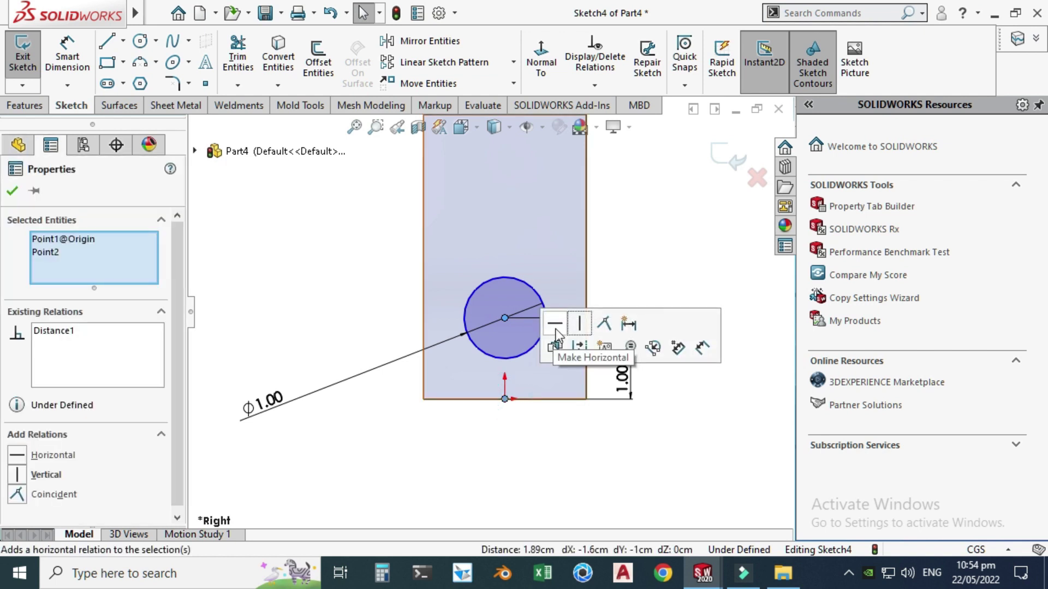
{"action": "left_click", "coordinate": [579, 324]}
{"action": "scroll", "coordinate": [502, 390], "scroll_direction": "up", "scroll_amount": 2}
{"action": "left_click", "coordinate": [498, 398]}
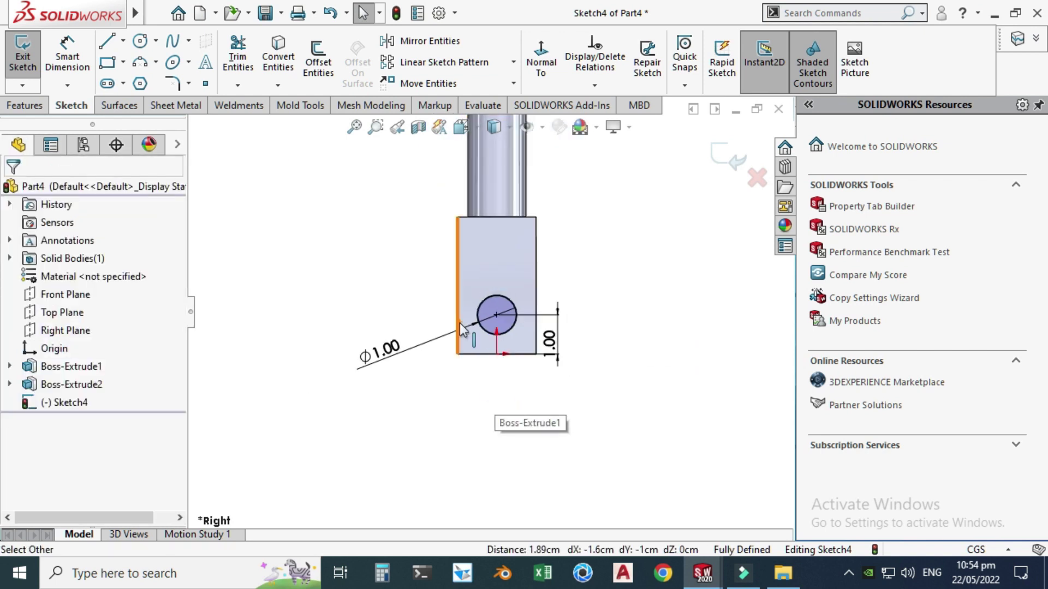
Cut the circle through both fork legs with an Extruded Cut set to Through All.
{"action": "key", "text": "ctrl+7"}
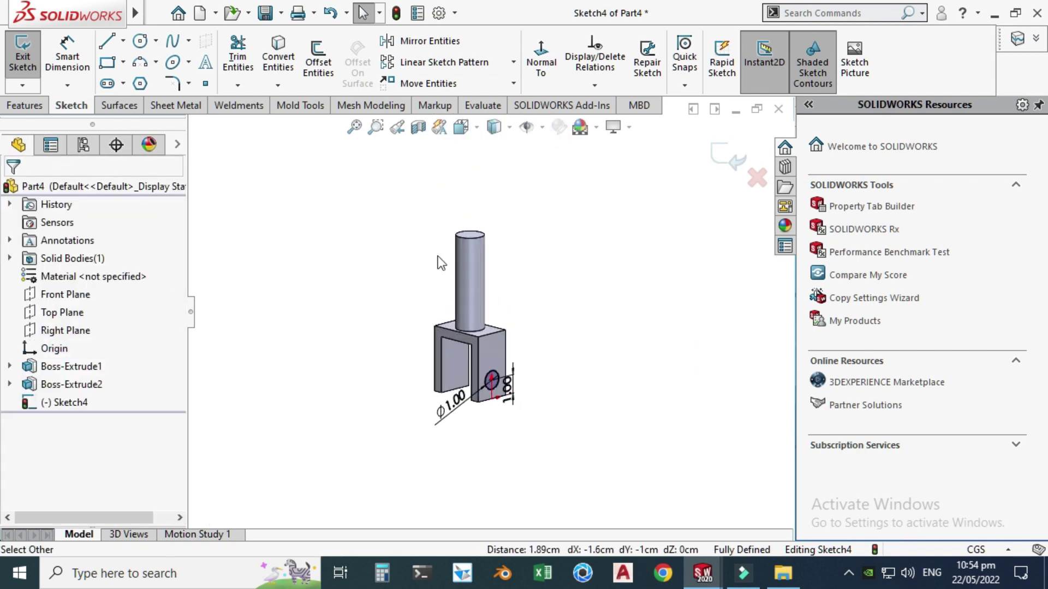
{"action": "left_click", "coordinate": [43, 112]}
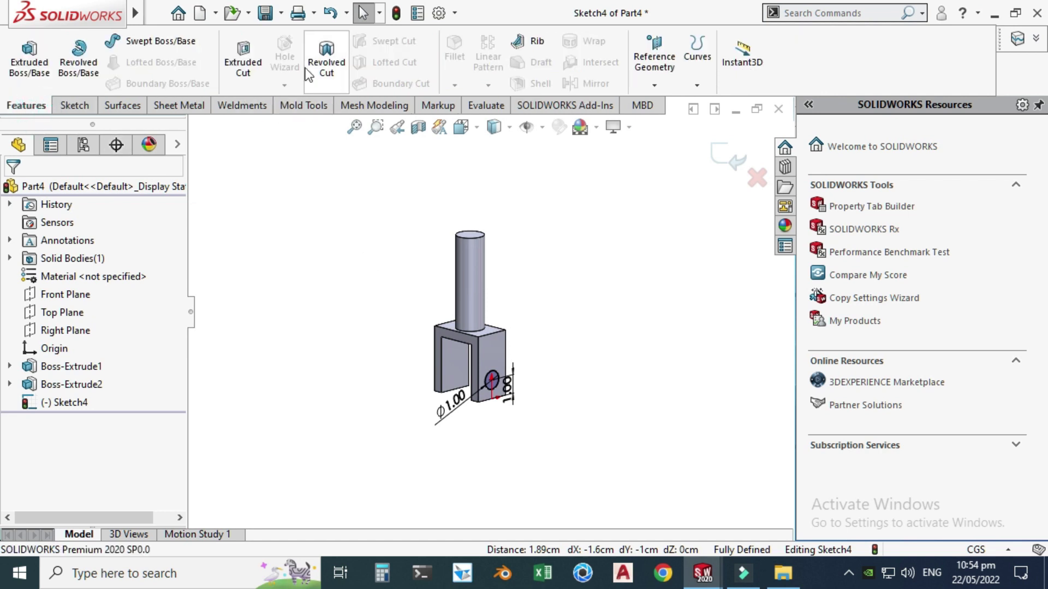
{"action": "left_click", "coordinate": [246, 55]}
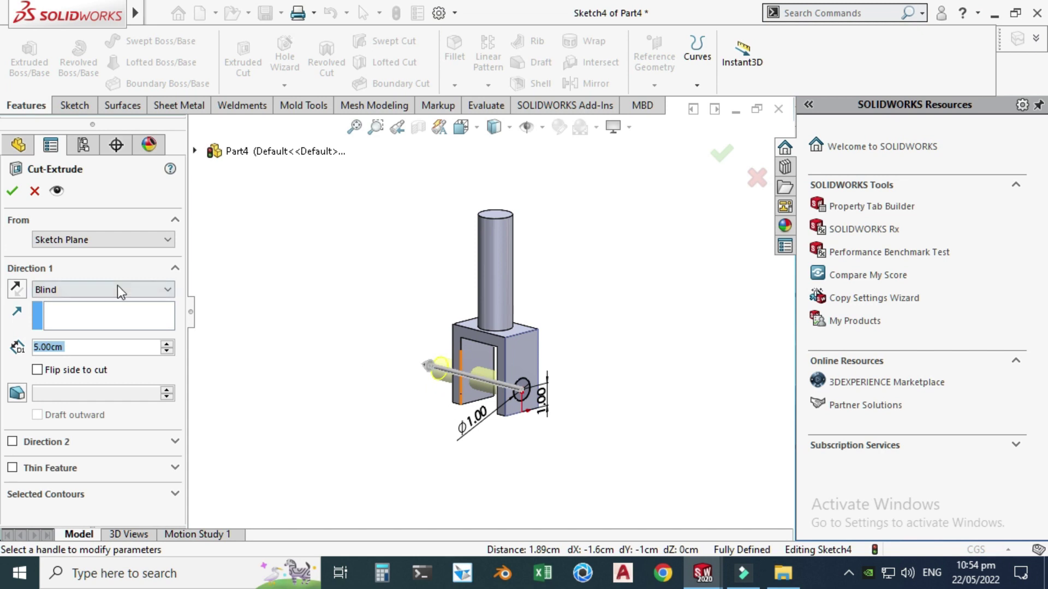
{"action": "left_click", "coordinate": [90, 289]}
{"action": "left_click", "coordinate": [82, 300]}
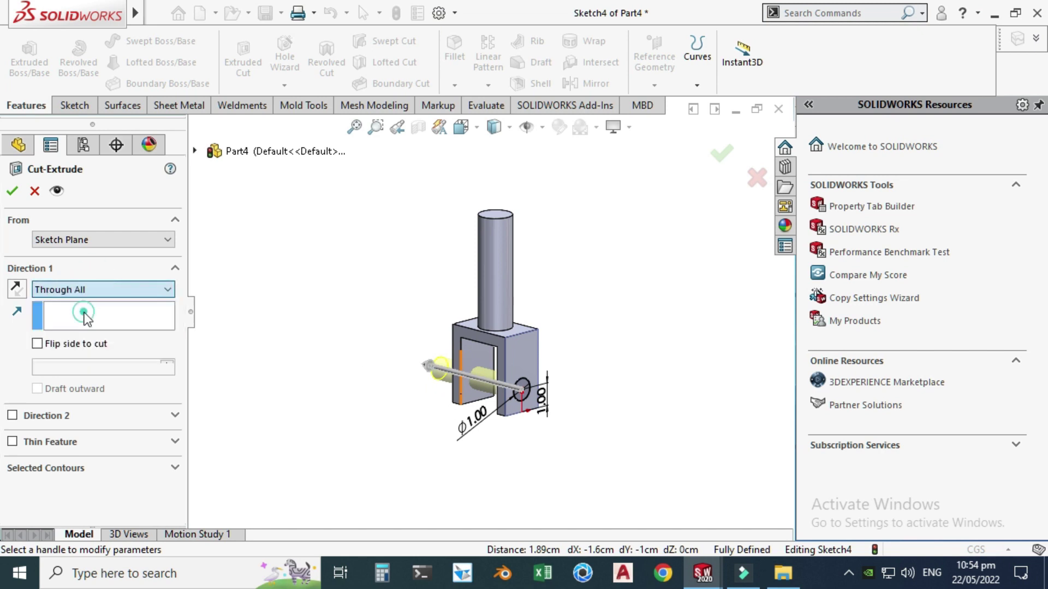
{"action": "left_click", "coordinate": [13, 192]}
{"action": "left_click", "coordinate": [253, 297]}
Start a symmetric fillet with a 1 cm radius and select the two outer upper edges of the fork, one on each side.
{"action": "key", "text": "Right"}
{"action": "key", "text": "Right"}
{"action": "key", "text": "Right"}
{"action": "key", "text": "Right"}
{"action": "key", "text": "Right"}
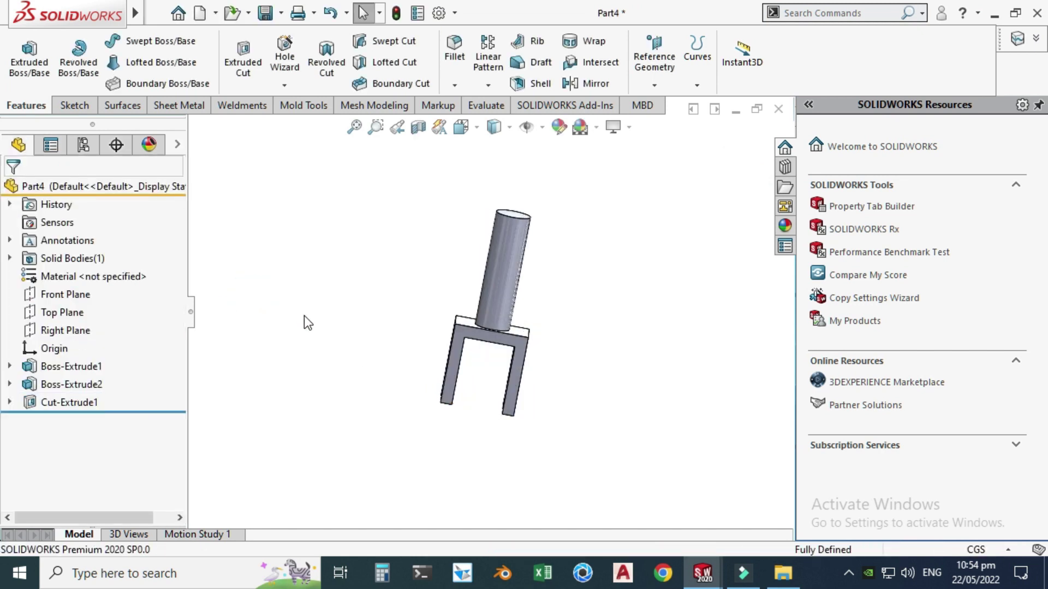
{"action": "middle_click_drag", "start_coordinate": [310, 321], "coordinate": [398, 306]}
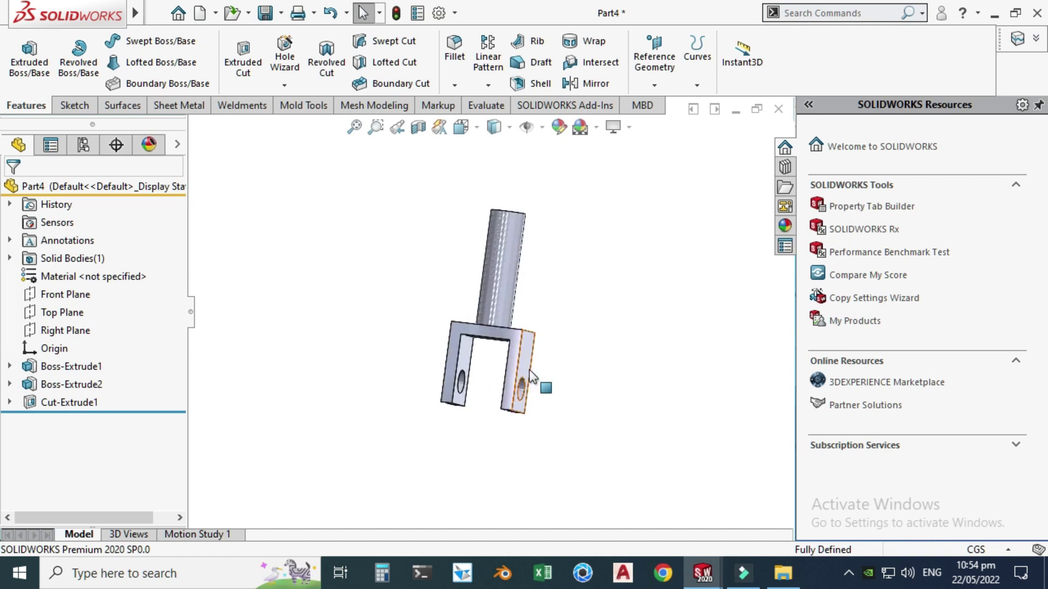
{"action": "middle_click_drag", "start_coordinate": [490, 402], "coordinate": [472, 281]}
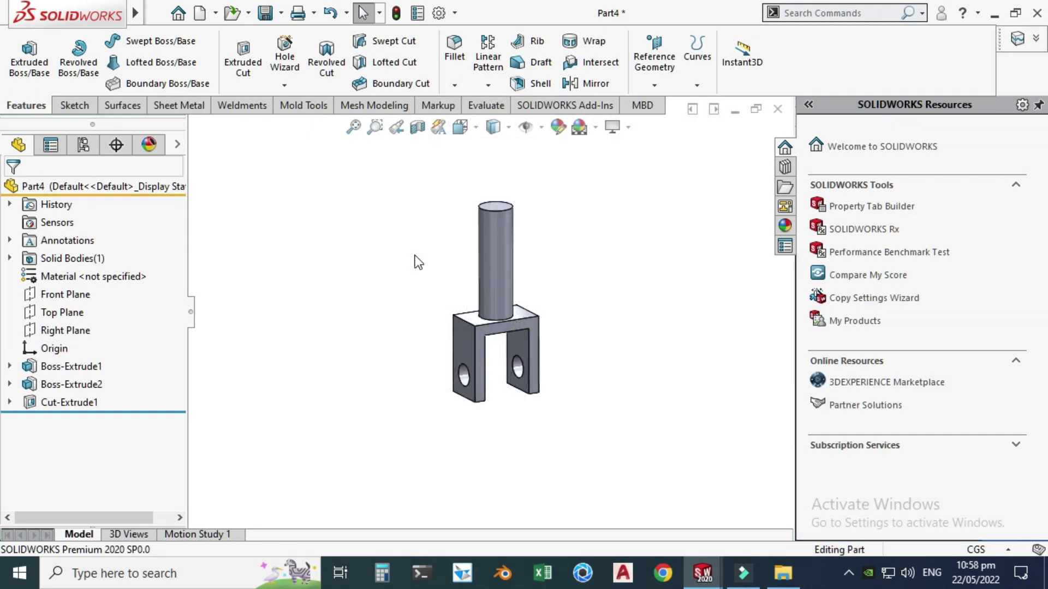
{"action": "scroll", "coordinate": [453, 330], "scroll_direction": "down", "scroll_amount": 3}
{"action": "left_click", "coordinate": [454, 85]}
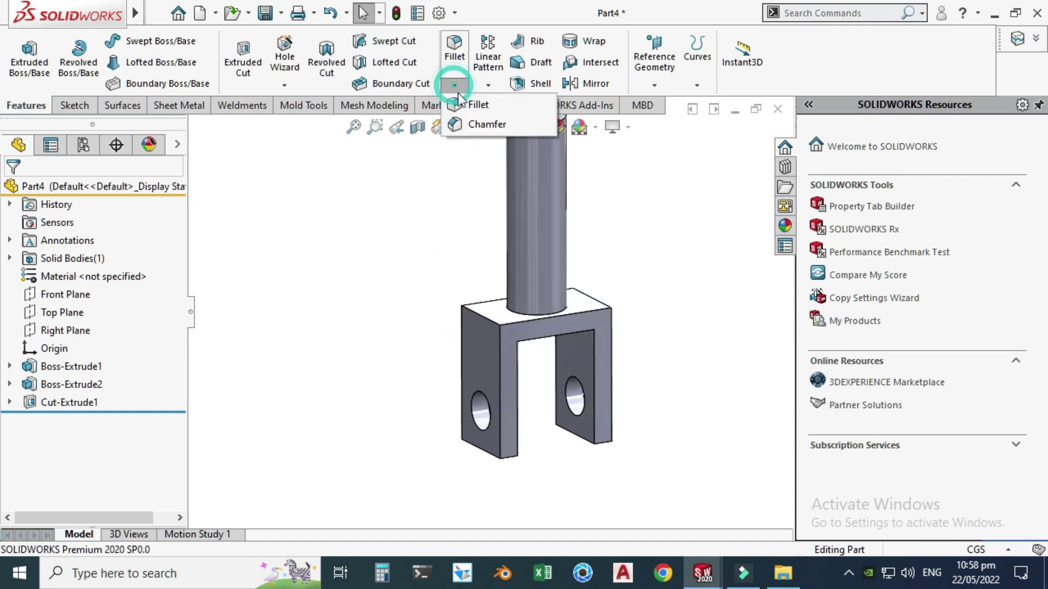
{"action": "left_click", "coordinate": [467, 105]}
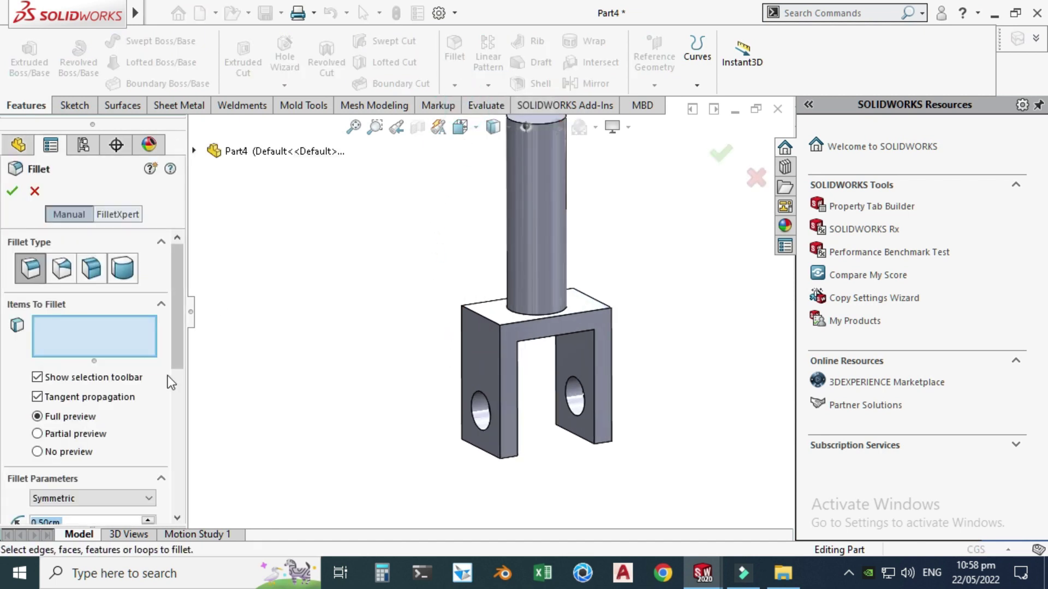
{"action": "left_click_drag", "start_coordinate": [176, 329], "coordinate": [178, 394]}
{"action": "left_click", "coordinate": [124, 373]}
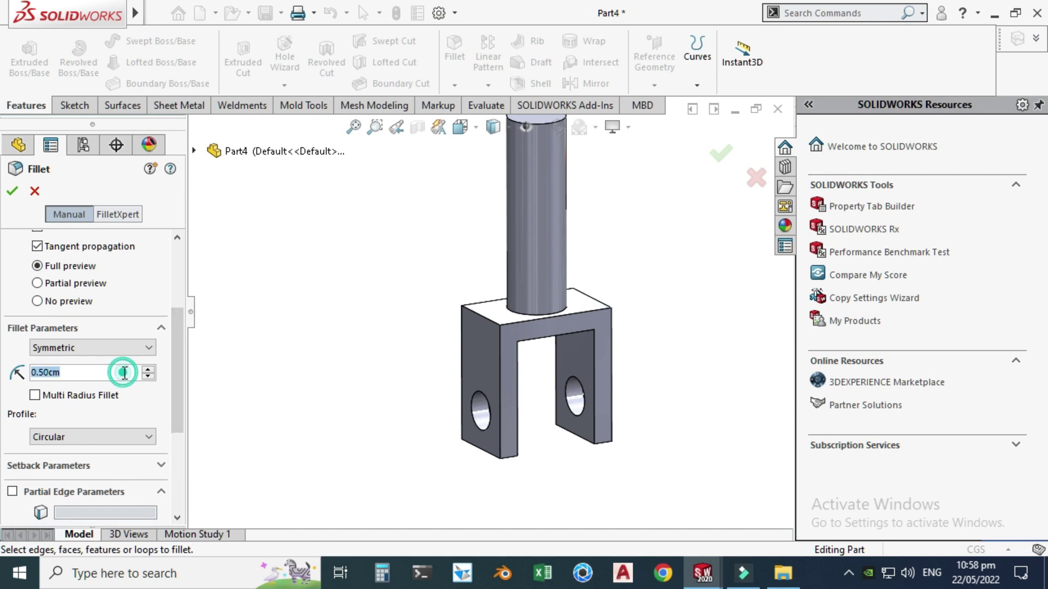
{"action": "type", "text": "1"}
{"action": "key", "text": "Return"}
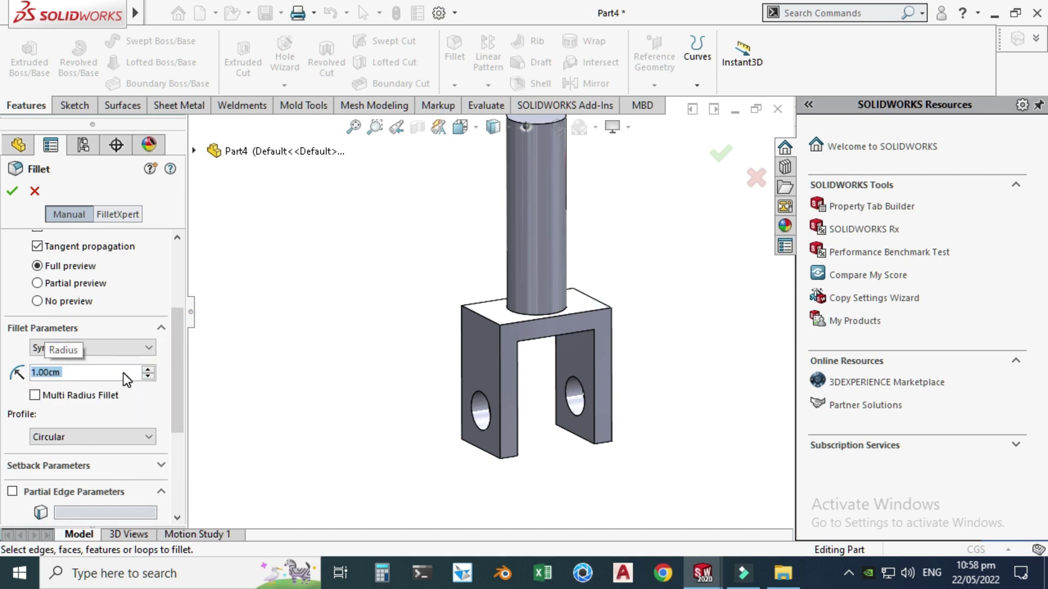
{"action": "scroll", "coordinate": [496, 298], "scroll_direction": "down", "scroll_amount": 2}
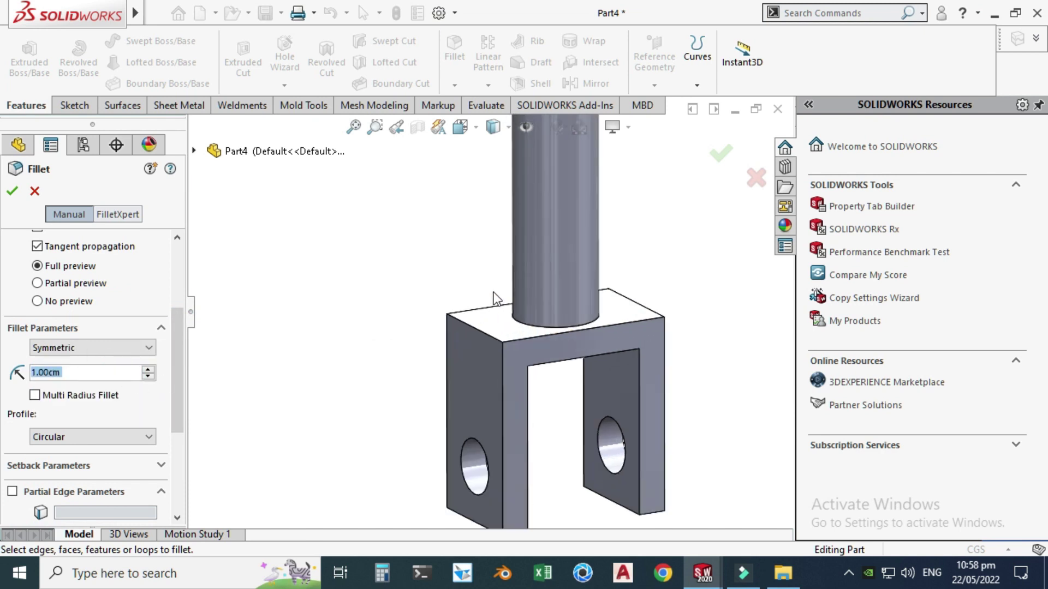
{"action": "left_click", "coordinate": [473, 329]}
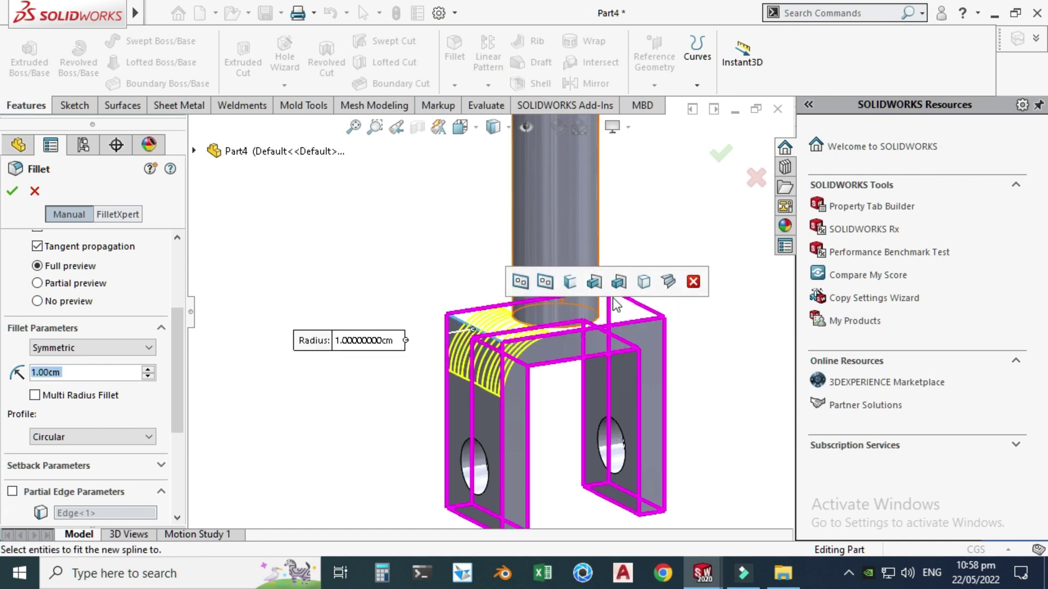
{"action": "left_click", "coordinate": [636, 305]}
{"action": "scroll", "coordinate": [416, 226], "scroll_direction": "up", "scroll_amount": 3}
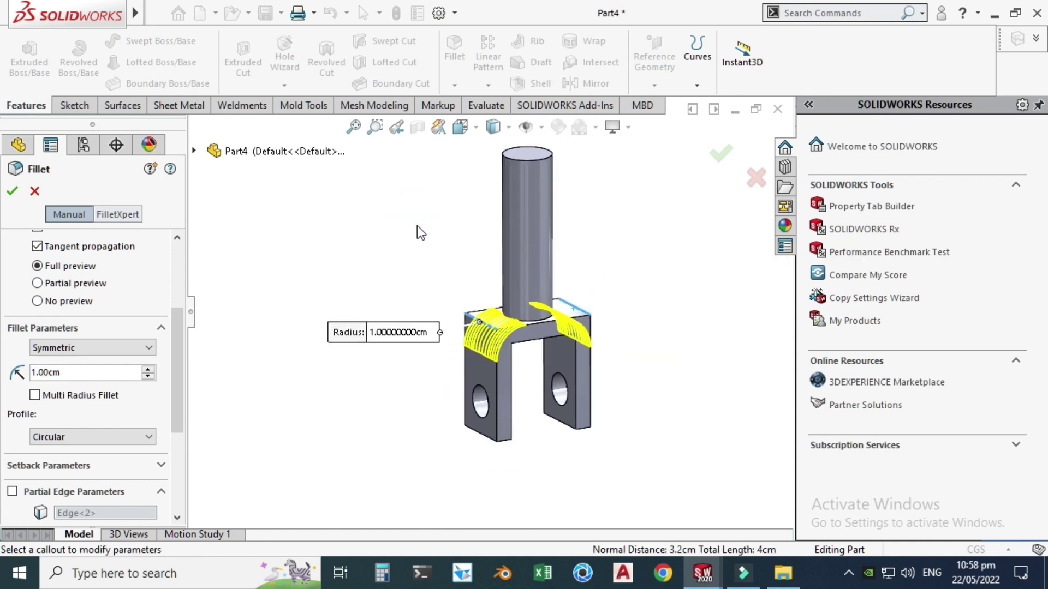
Add three of the four outer end edges at the bottoms of the fork legs to the 1 cm fillet.
{"action": "key", "text": "Up"}
{"action": "scroll", "coordinate": [522, 469], "scroll_direction": "down", "scroll_amount": 5}
{"action": "left_click", "coordinate": [472, 328]}
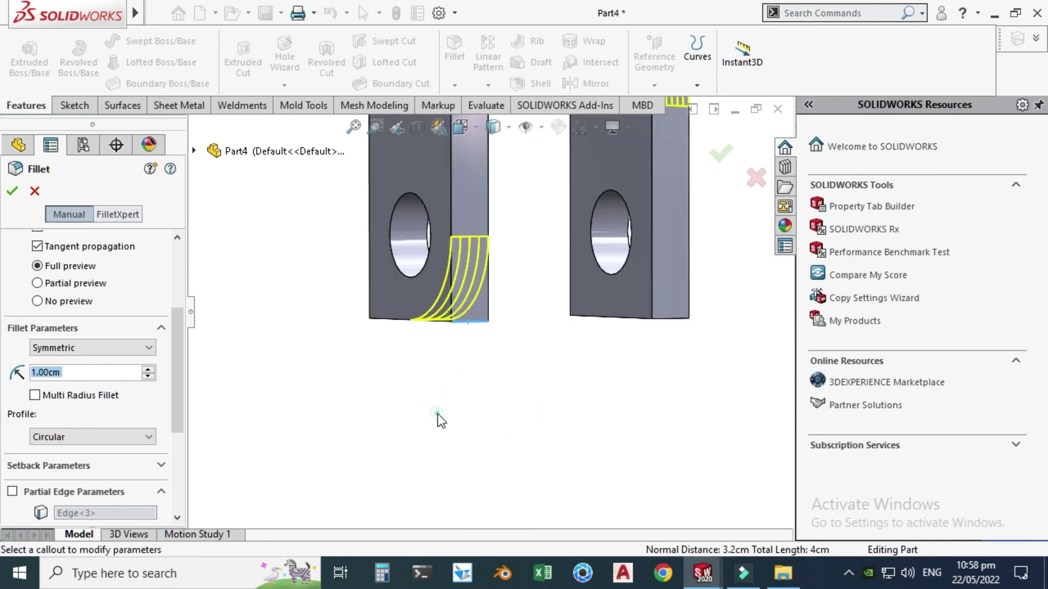
{"action": "middle_click_drag", "start_coordinate": [437, 419], "coordinate": [415, 323]}
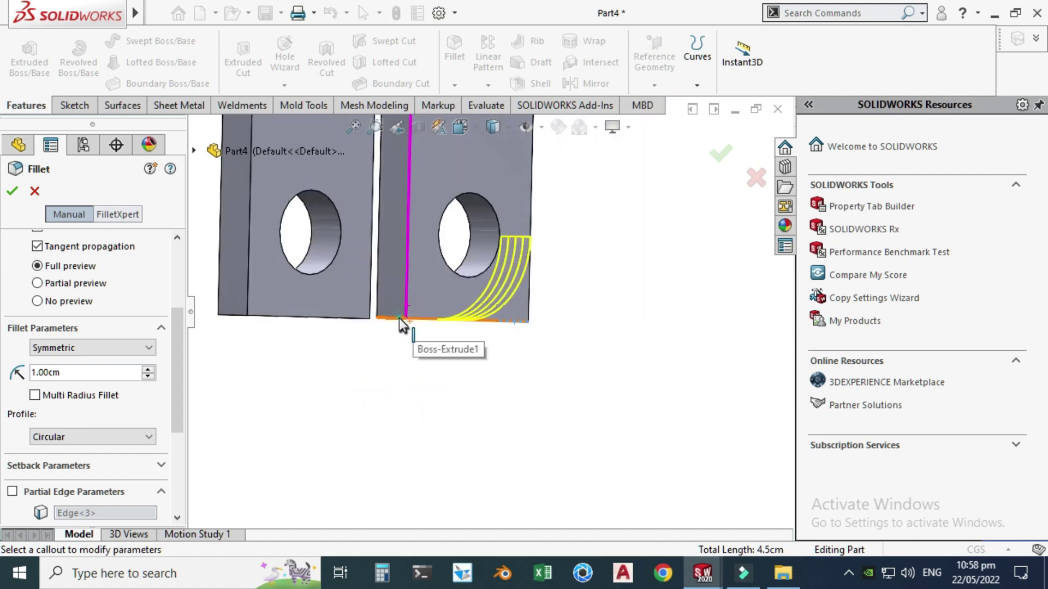
{"action": "scroll", "coordinate": [431, 398], "scroll_direction": "up", "scroll_amount": 5}
{"action": "middle_click_drag", "start_coordinate": [397, 371], "coordinate": [432, 287]}
{"action": "left_click", "coordinate": [432, 285]}
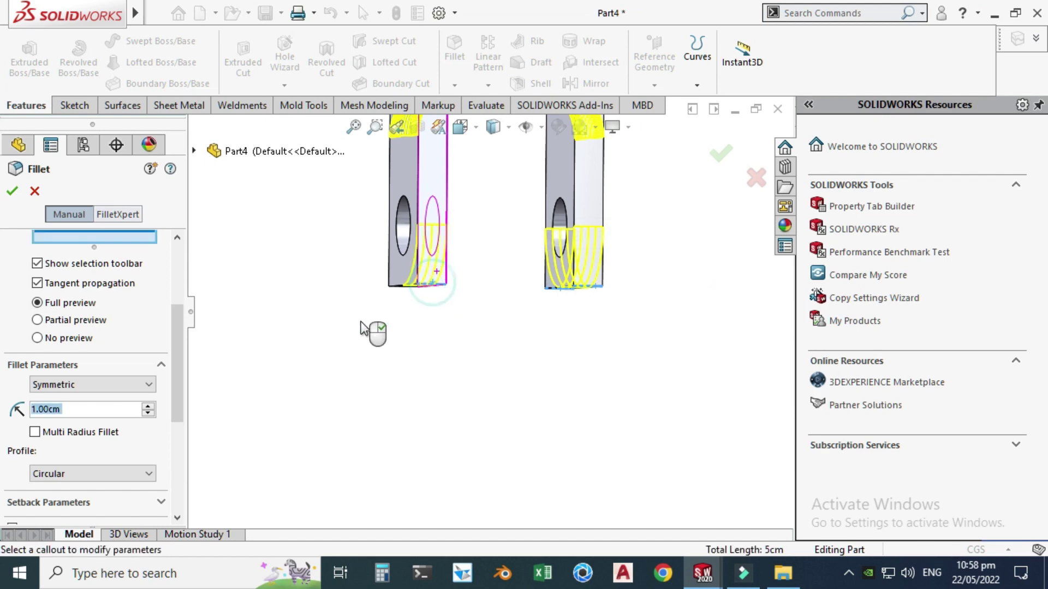
Clear the mistakenly picked leg face, add the remaining lower leg edge and apply the 1 cm fillet.
{"action": "middle_click_drag", "start_coordinate": [368, 327], "coordinate": [338, 308]}
{"action": "scroll", "coordinate": [341, 305], "scroll_direction": "down", "scroll_amount": 3}
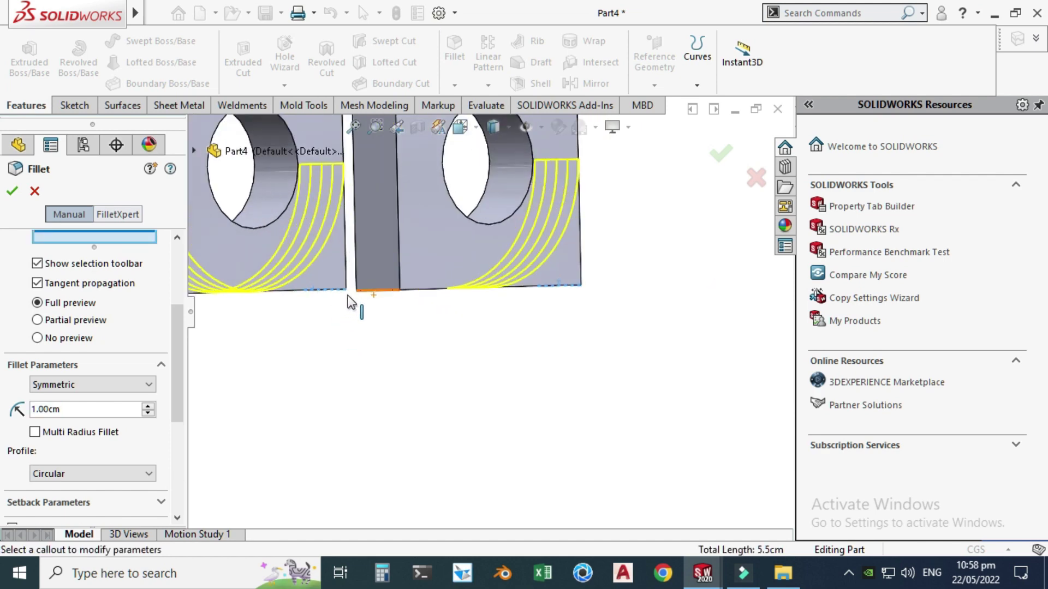
{"action": "left_click", "coordinate": [382, 287]}
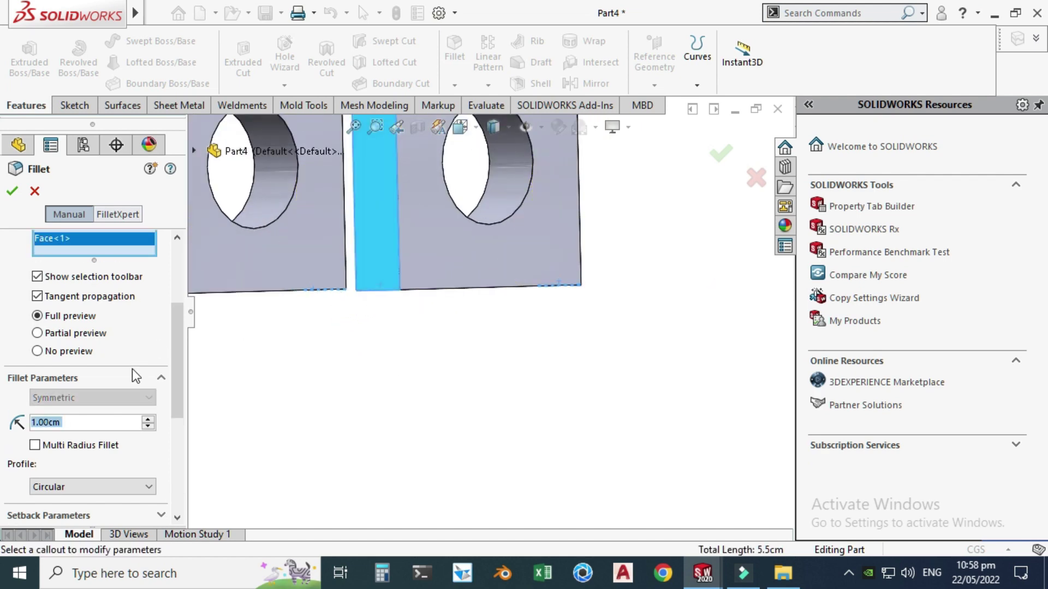
{"action": "right_click", "coordinate": [66, 248]}
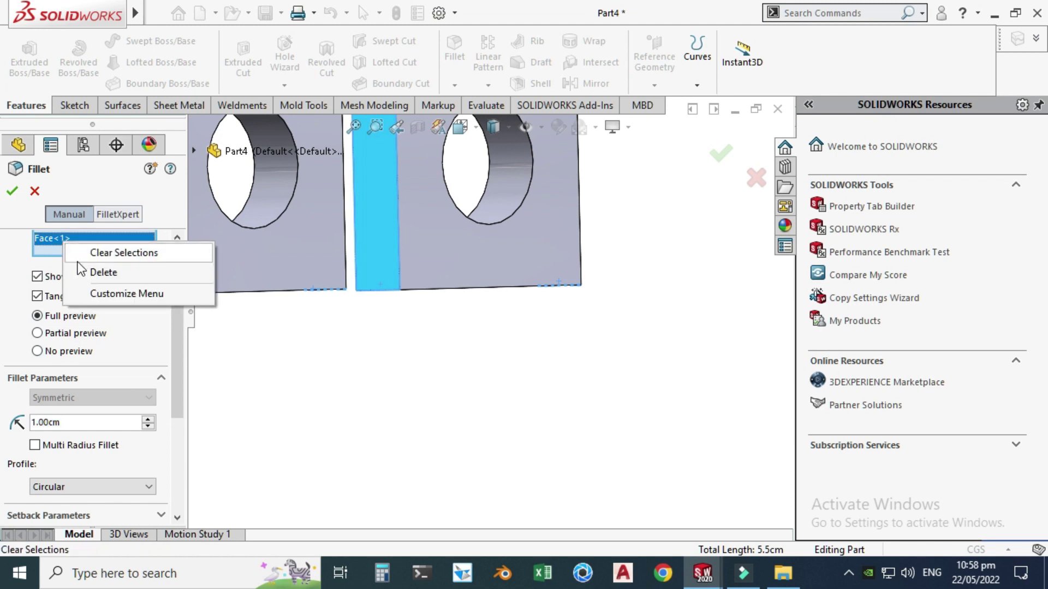
{"action": "left_click", "coordinate": [109, 250]}
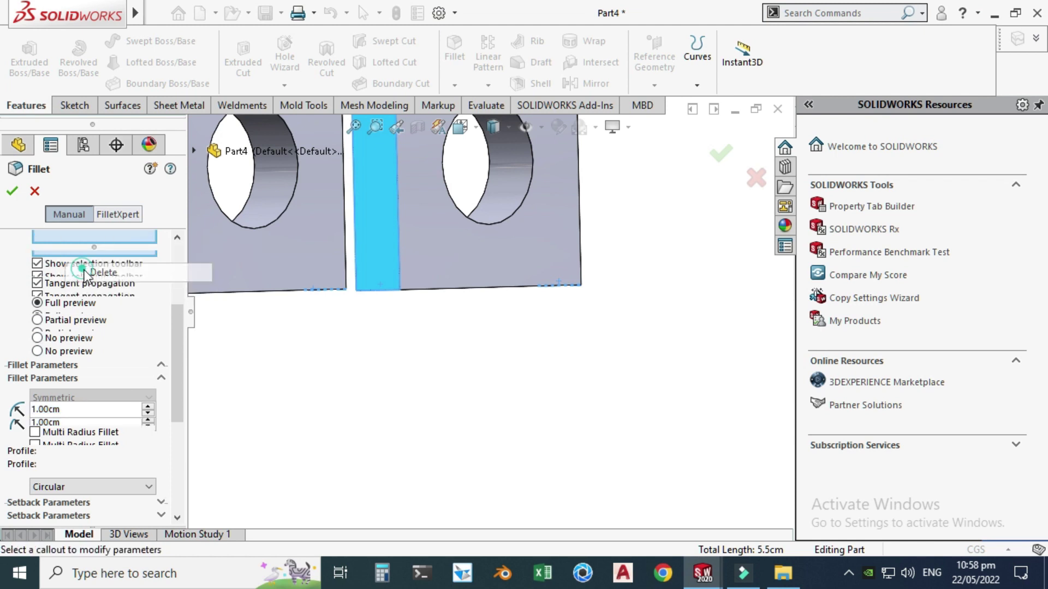
{"action": "left_click", "coordinate": [377, 294]}
{"action": "mouse_move", "coordinate": [402, 388]}
{"action": "middle_mouse_down"}
{"action": "mouse_move", "coordinate": [421, 417]}
{"action": "mouse_move", "coordinate": [391, 392]}
{"action": "middle_mouse_up"}
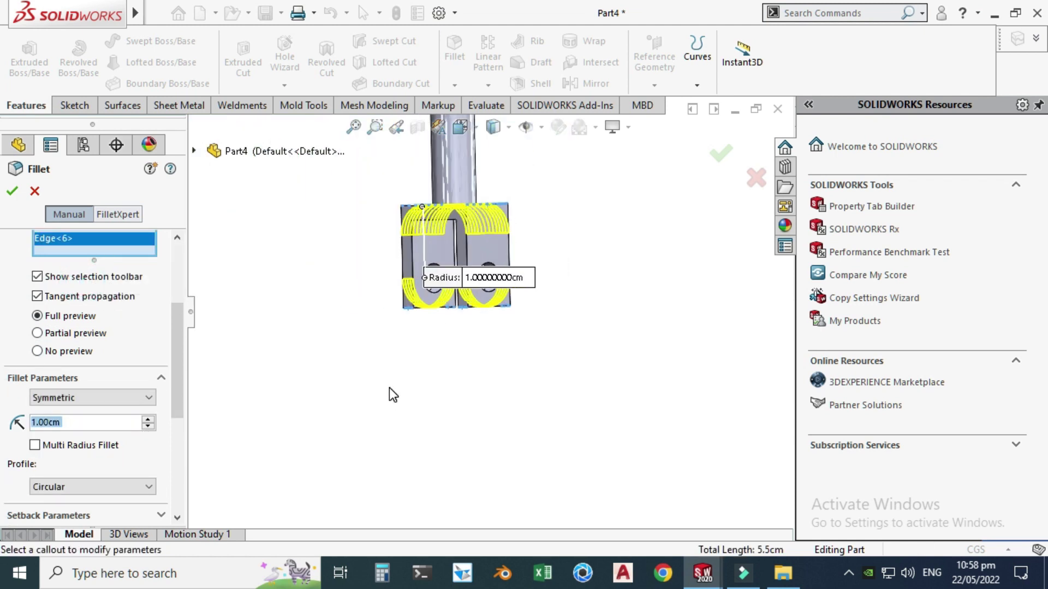
{"action": "key", "text": "Return"}
Start a symmetric fillet with a 0.5 cm radius and select one inner upper corner edge of the fork.
{"action": "middle_click_drag", "start_coordinate": [497, 185], "coordinate": [415, 380]}
{"action": "scroll", "coordinate": [415, 380], "scroll_direction": "down", "scroll_amount": 4}
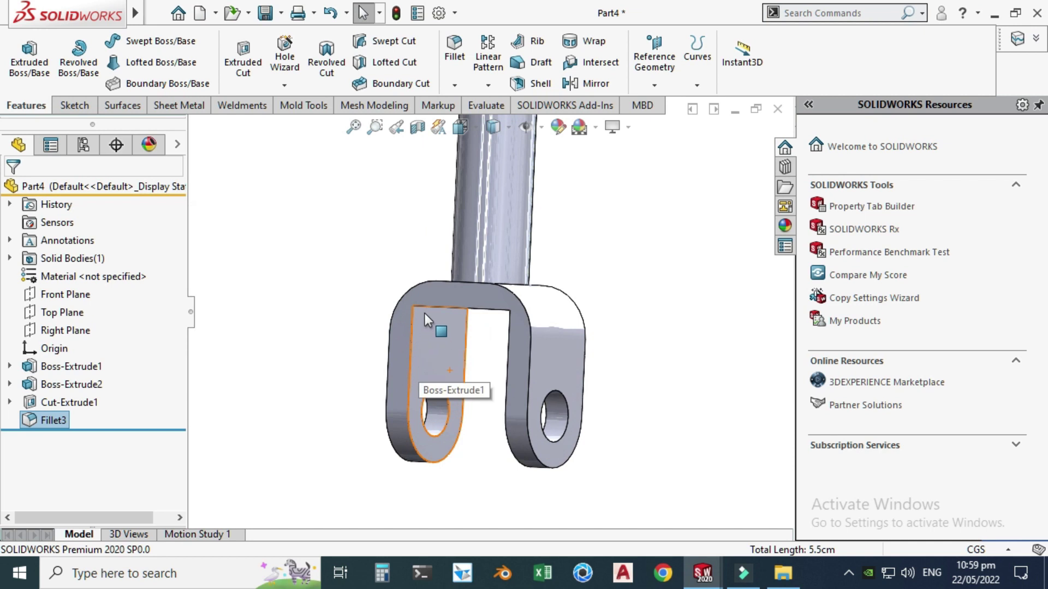
{"action": "left_click", "coordinate": [460, 84]}
{"action": "left_click", "coordinate": [480, 102]}
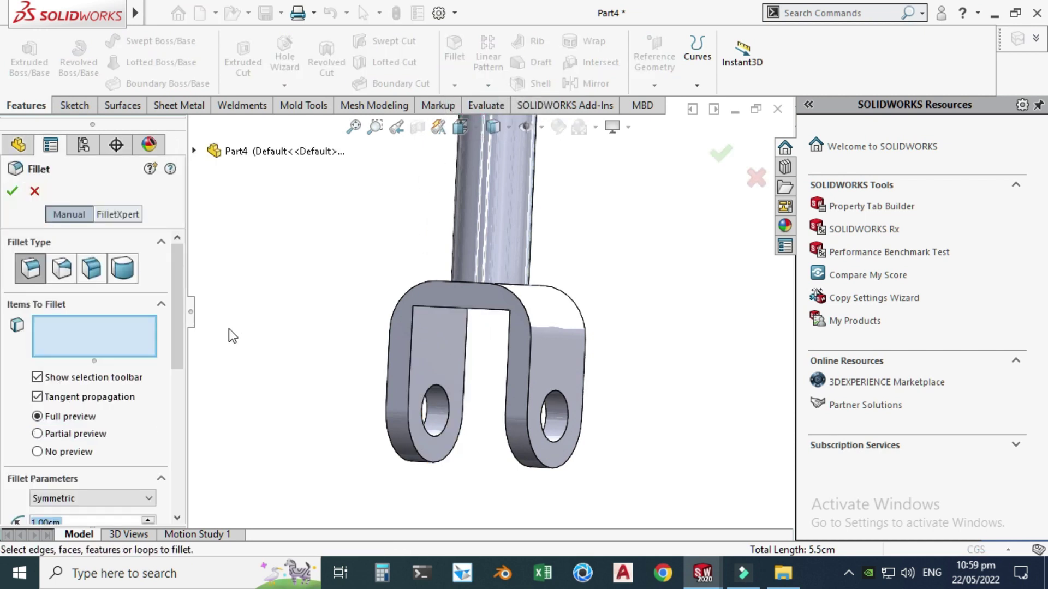
{"action": "left_click_drag", "start_coordinate": [179, 348], "coordinate": [182, 400]}
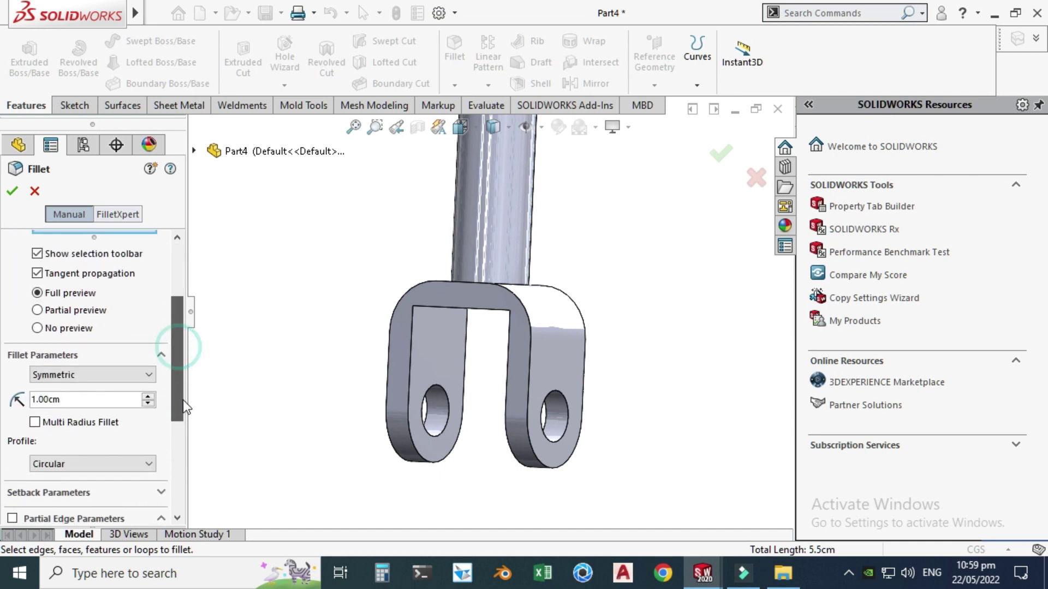
{"action": "left_click", "coordinate": [98, 403]}
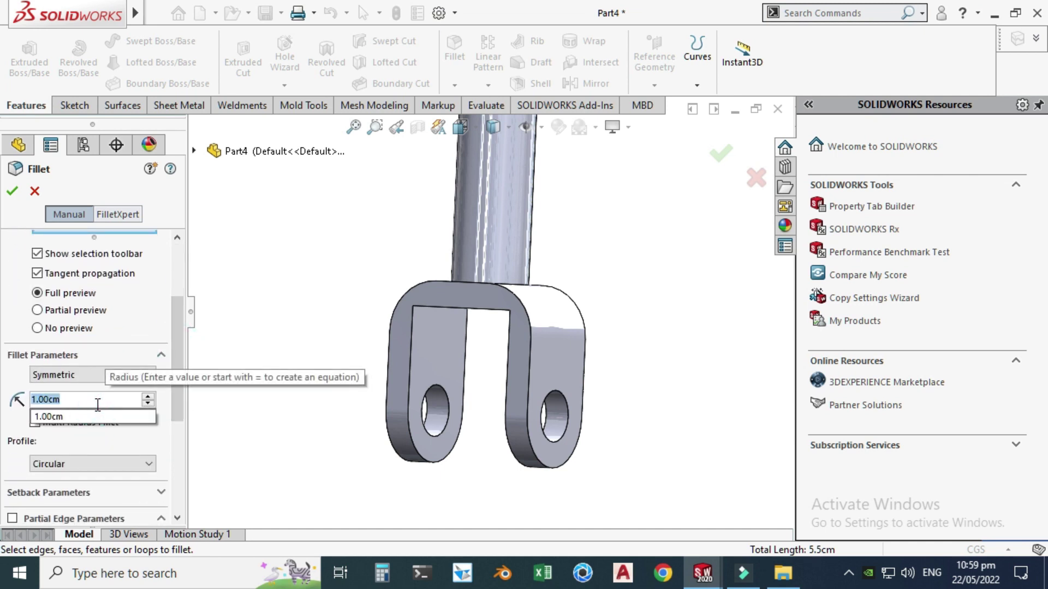
{"action": "type", "text": "0.5"}
{"action": "key", "text": "Return"}
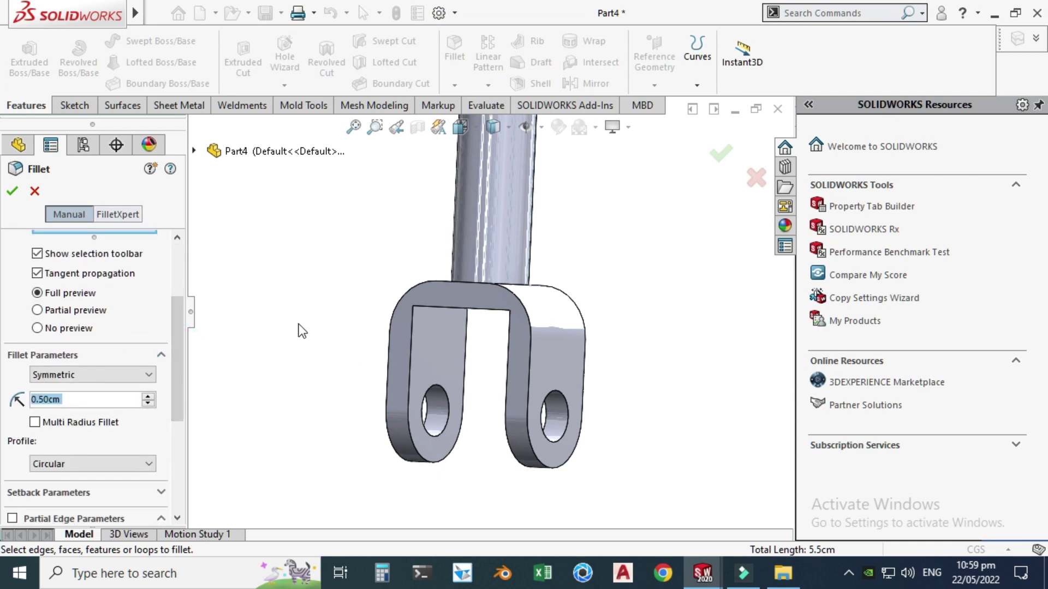
{"action": "left_click", "coordinate": [291, 319]}
{"action": "middle_click_drag", "start_coordinate": [291, 272], "coordinate": [303, 282]}
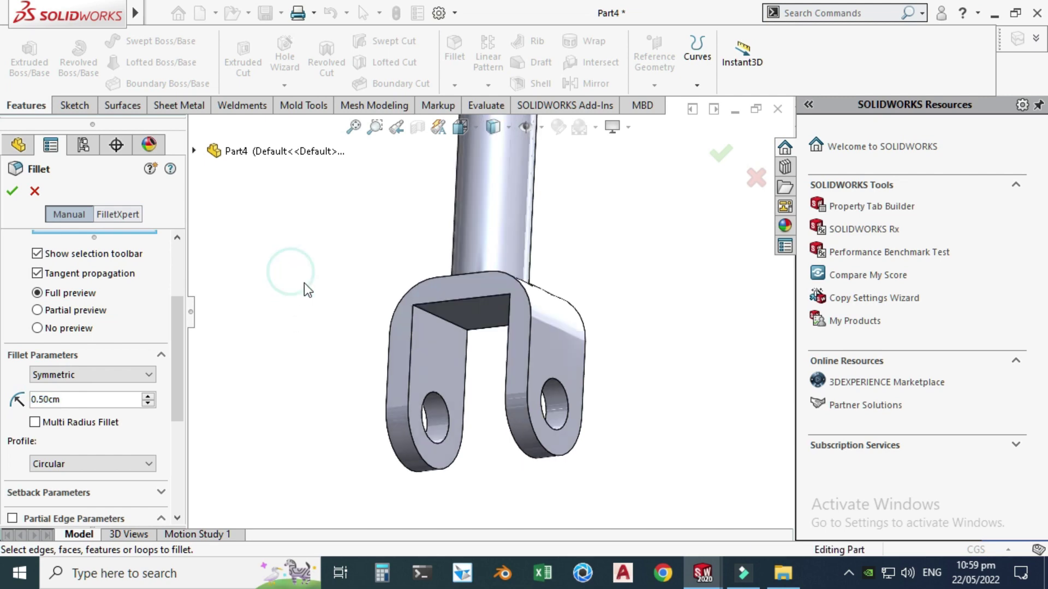
{"action": "scroll", "coordinate": [436, 319], "scroll_direction": "down", "scroll_amount": 4}
{"action": "left_click", "coordinate": [444, 307]}
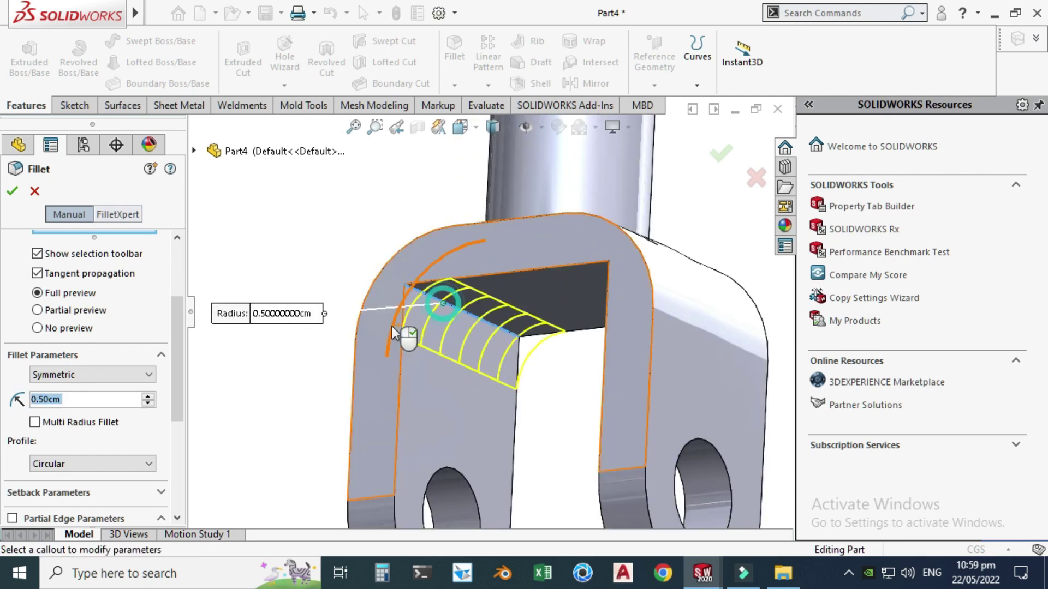
Add the opposite inner upper corner edge of the fork and apply the 0.5 cm fillet.
{"action": "scroll", "coordinate": [386, 257], "scroll_direction": "up", "scroll_amount": 5}
{"action": "middle_click_drag", "start_coordinate": [434, 260], "coordinate": [529, 307]}
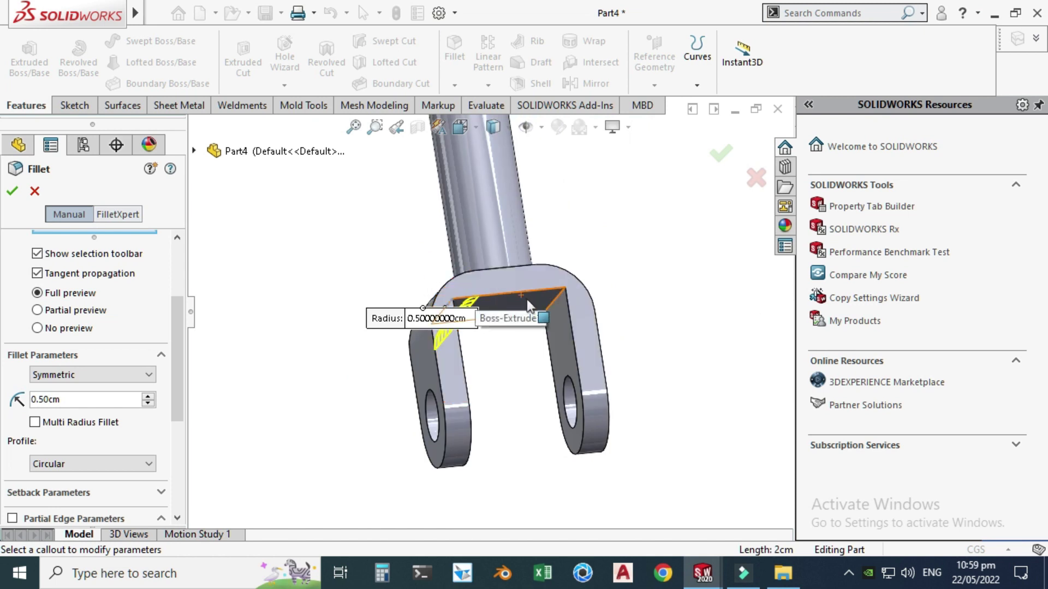
{"action": "left_click", "coordinate": [551, 299]}
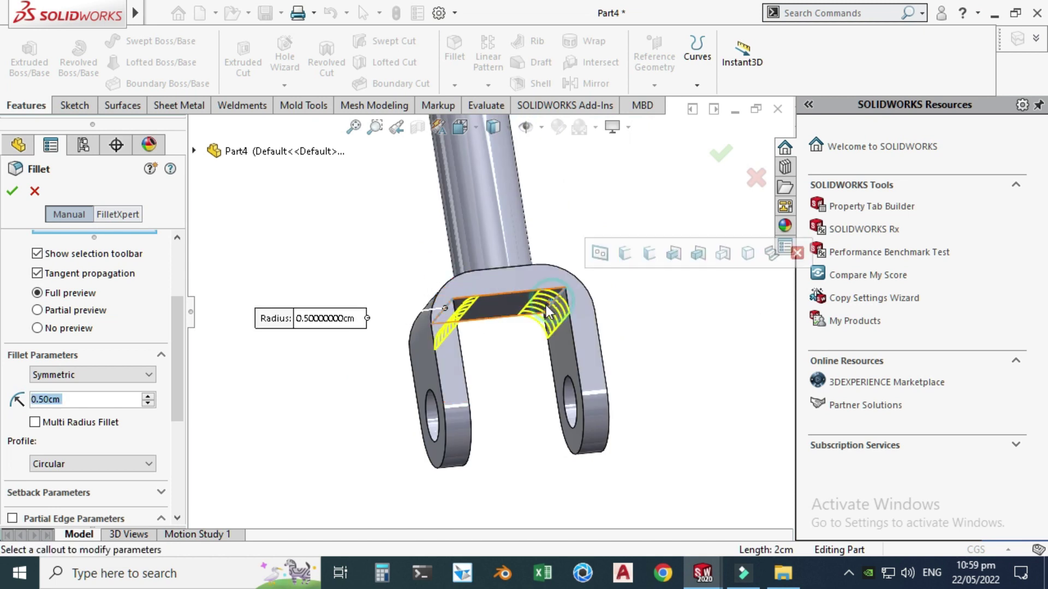
{"action": "right_click", "coordinate": [602, 290]}
Start an angle-distance chamfer of 0.2 cm at 45 degrees and select the circular edge at the stem's free end.
{"action": "key", "text": "ctrl+7"}
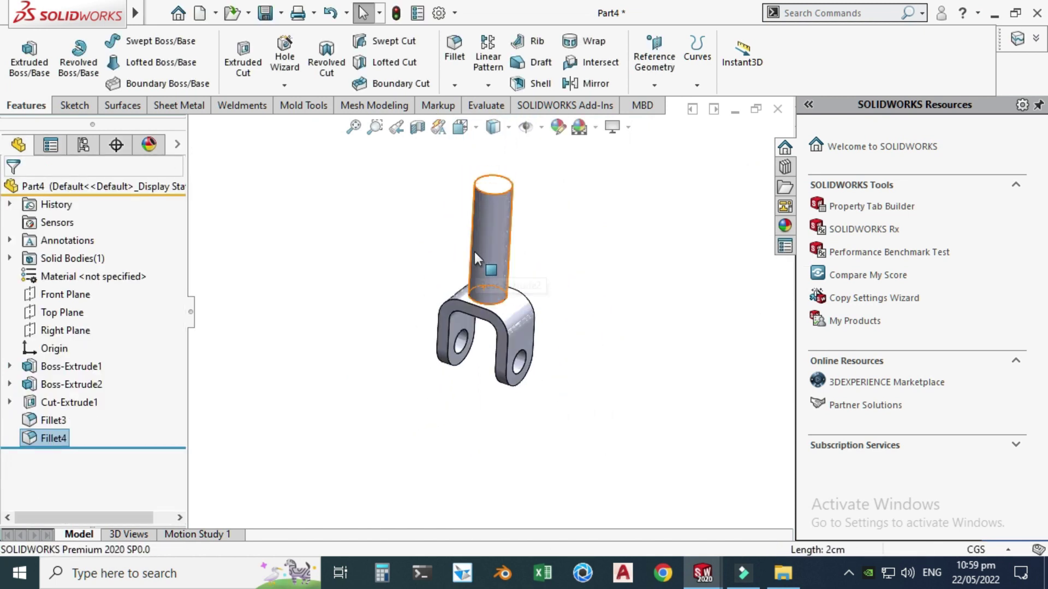
{"action": "key", "text": "Up"}
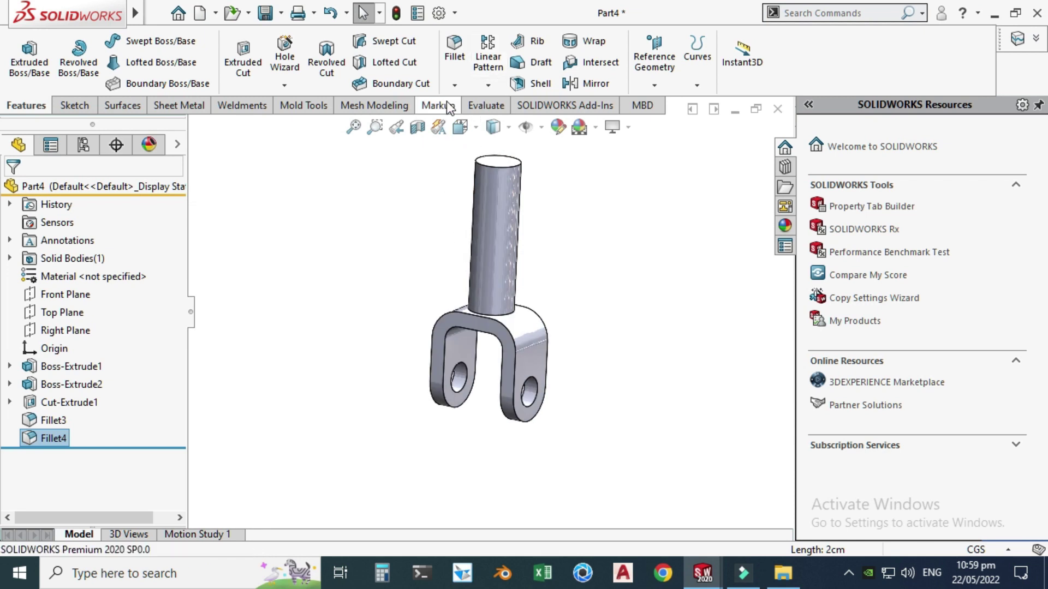
{"action": "left_click", "coordinate": [455, 85]}
{"action": "left_click", "coordinate": [476, 122]}
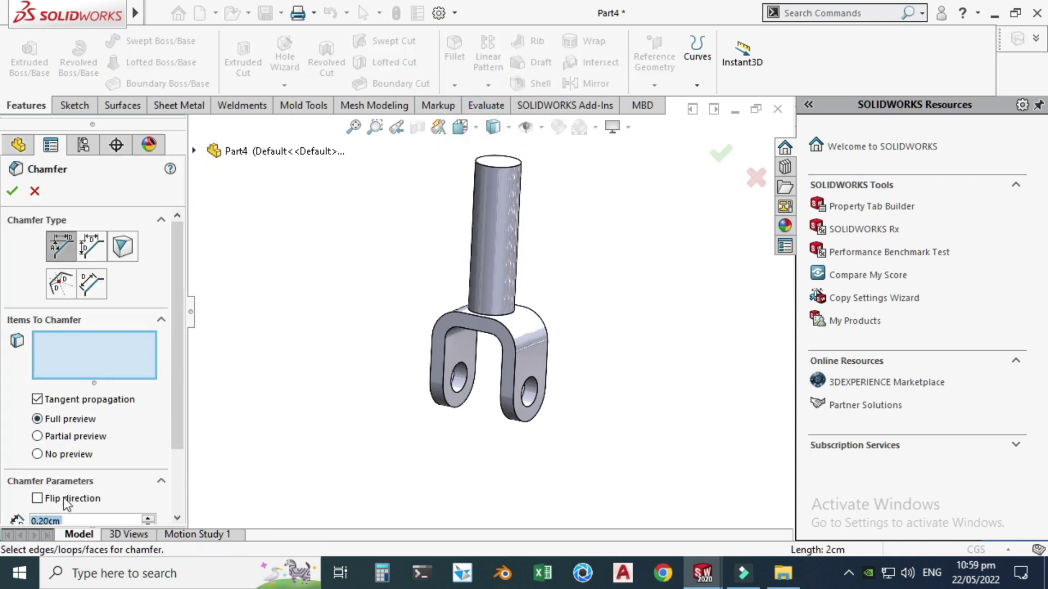
{"action": "scroll", "coordinate": [489, 159], "scroll_direction": "down", "scroll_amount": 5}
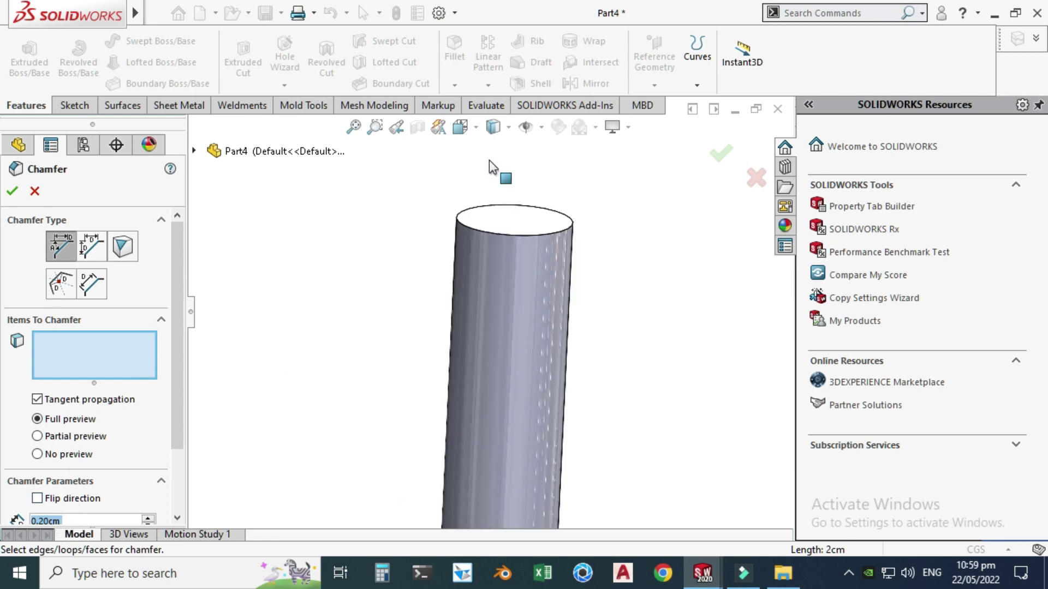
{"action": "left_click", "coordinate": [506, 237]}
Add the outer edges of the pin holes on both fork legs to the chamfer and apply it.
{"action": "scroll", "coordinate": [427, 250], "scroll_direction": "up", "scroll_amount": 5}
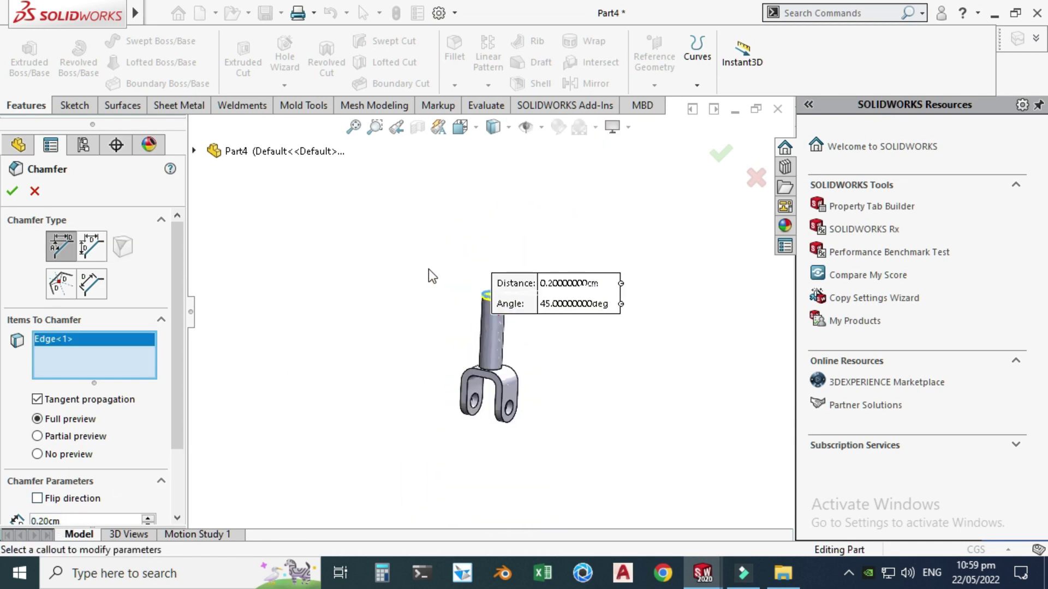
{"action": "scroll", "coordinate": [595, 473], "scroll_direction": "down", "scroll_amount": 5}
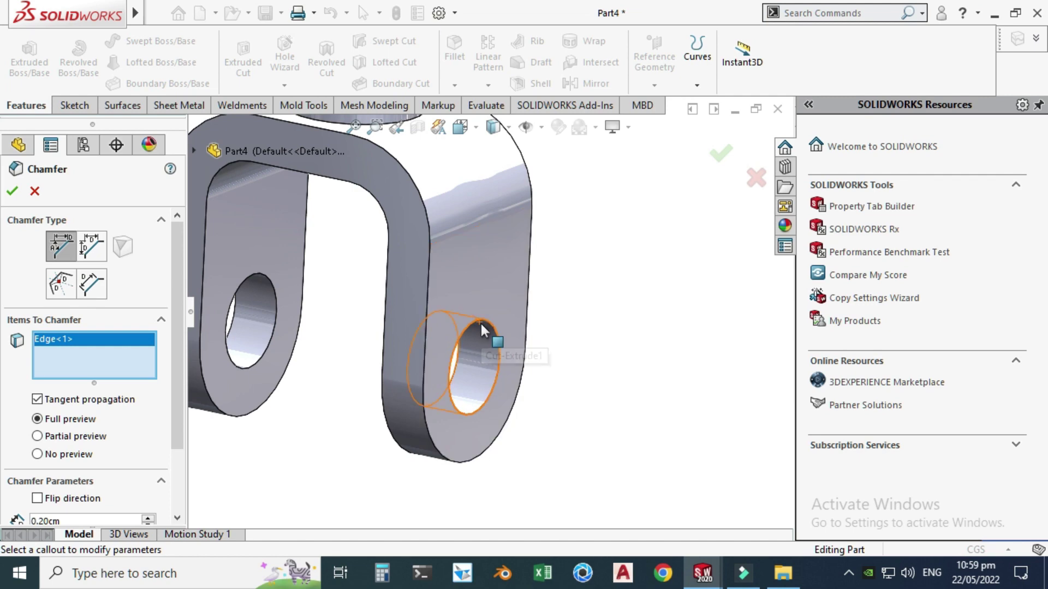
{"action": "left_click", "coordinate": [479, 328]}
{"action": "scroll", "coordinate": [553, 346], "scroll_direction": "up", "scroll_amount": 5}
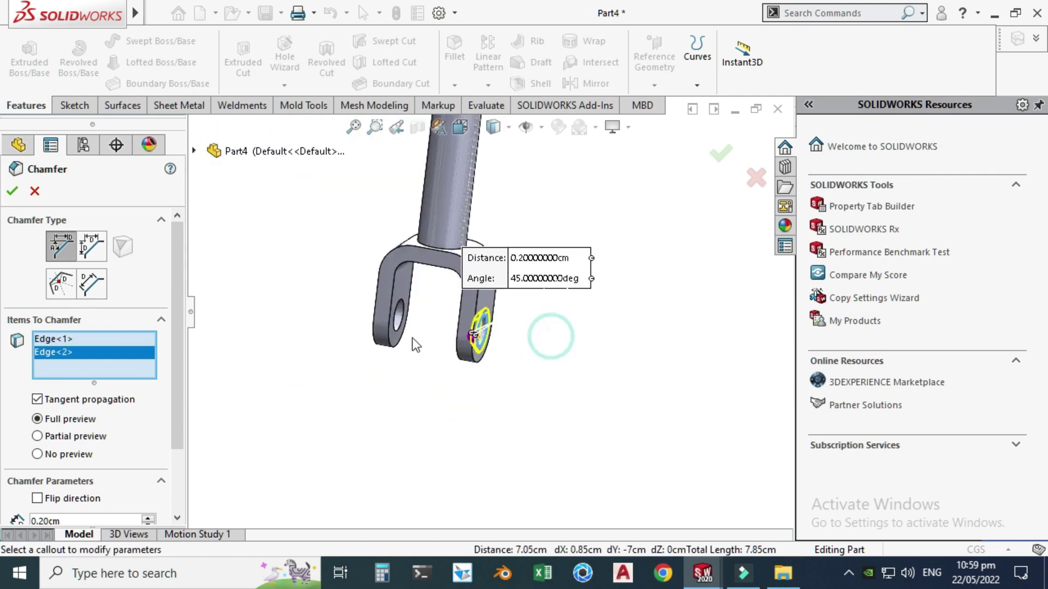
{"action": "scroll", "coordinate": [364, 314], "scroll_direction": "down", "scroll_amount": 5}
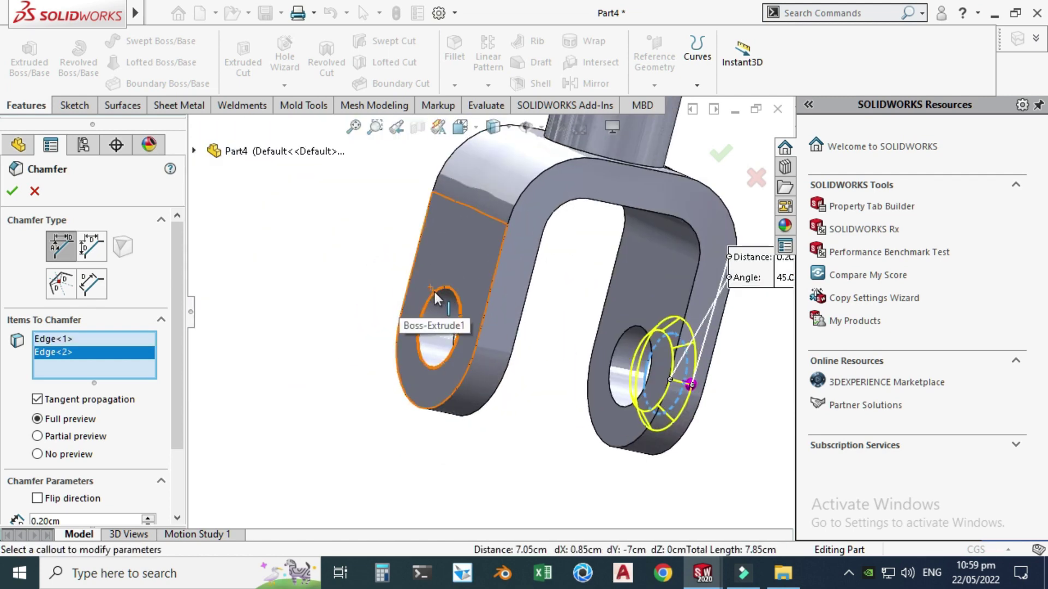
{"action": "left_click", "coordinate": [433, 292]}
{"action": "left_click", "coordinate": [352, 323]}
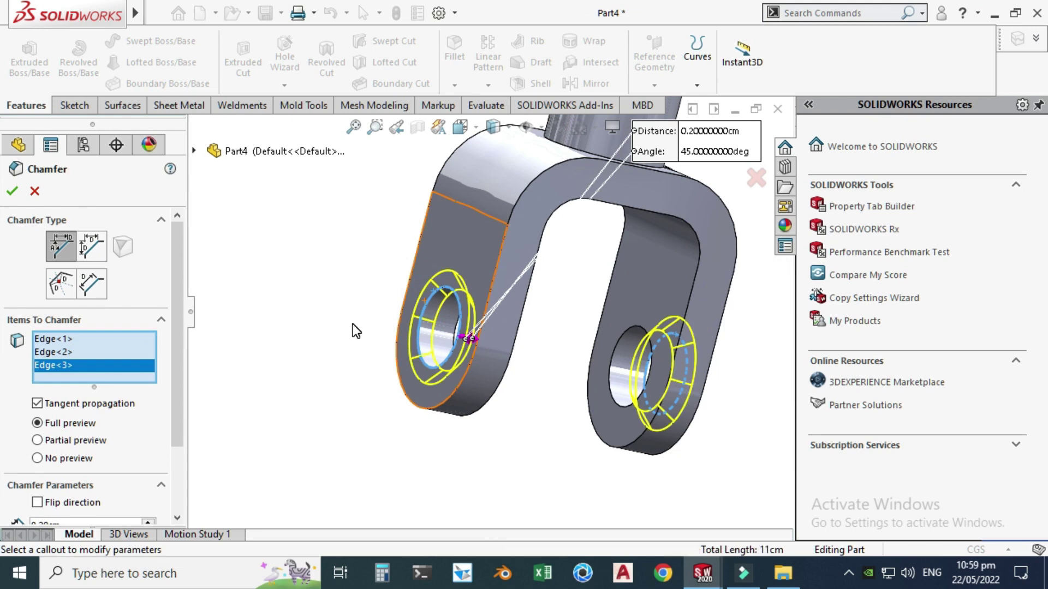
{"action": "scroll", "coordinate": [352, 323], "scroll_direction": "up", "scroll_amount": 2}
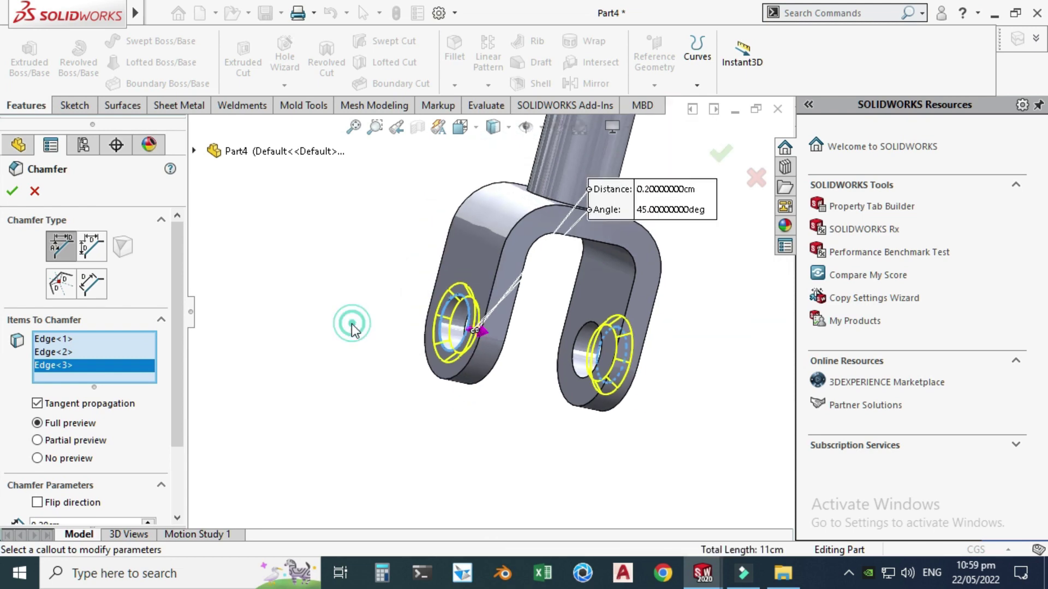
{"action": "left_click", "coordinate": [12, 190]}
Edit the chamfer on the stem and pin holes and set its distance to 0.1 cm.
{"action": "left_click", "coordinate": [303, 264]}
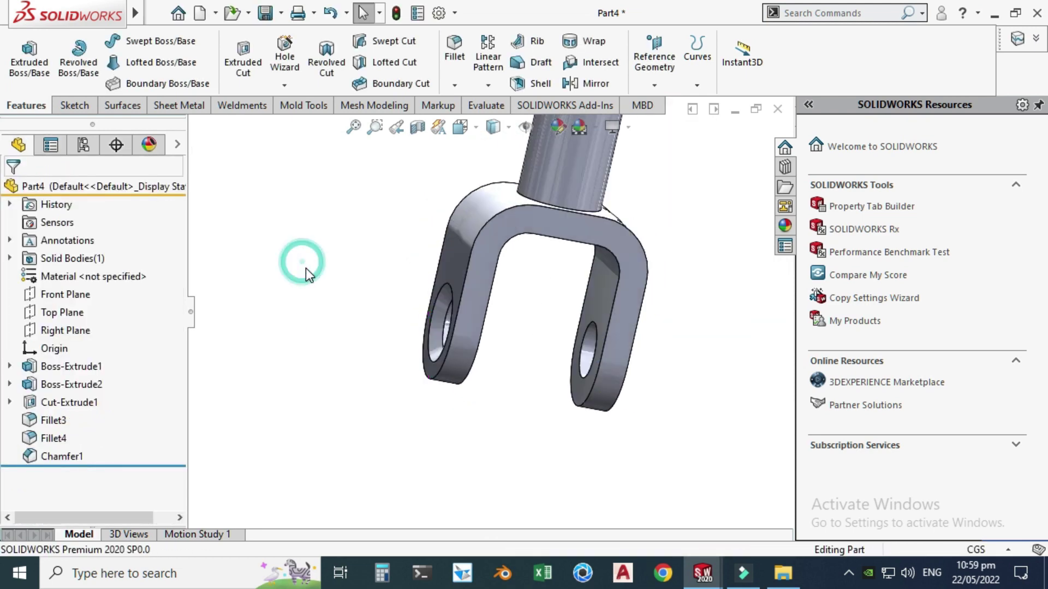
{"action": "left_click", "coordinate": [38, 456]}
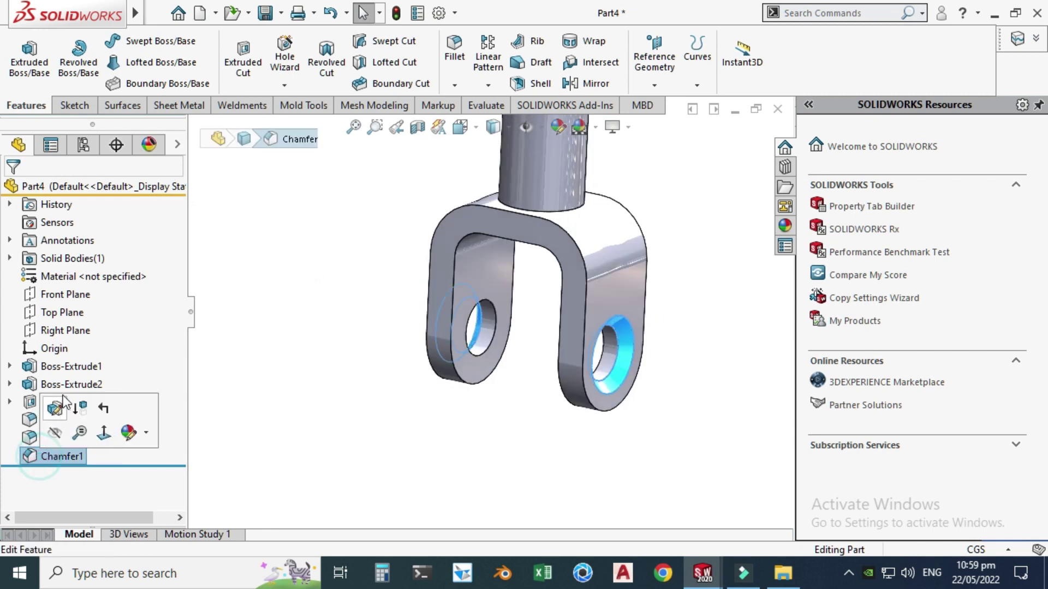
{"action": "left_click", "coordinate": [53, 410]}
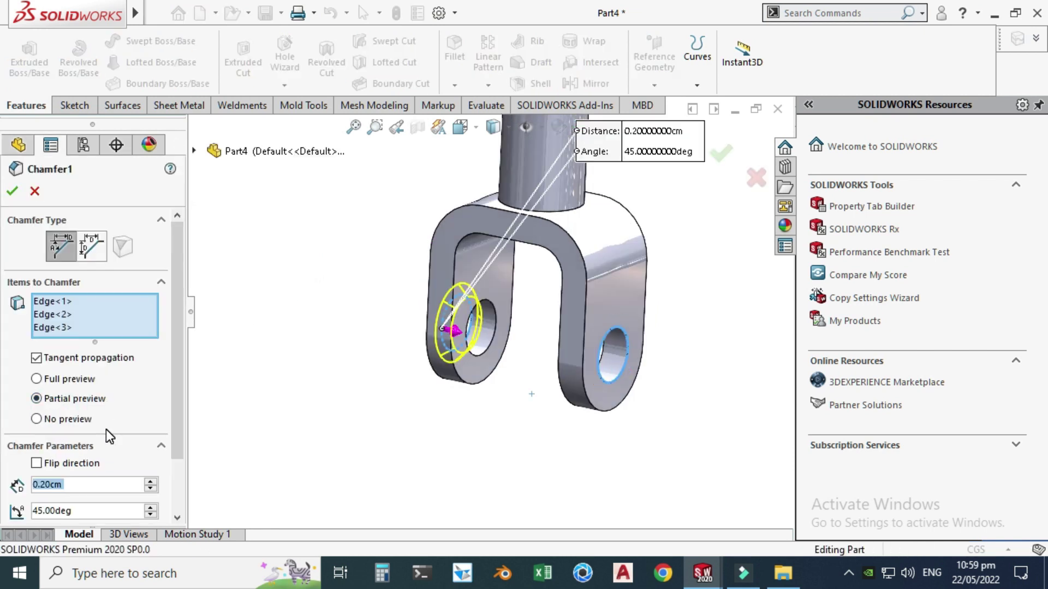
{"action": "type", "text": ".1"}
{"action": "key", "text": "Return"}
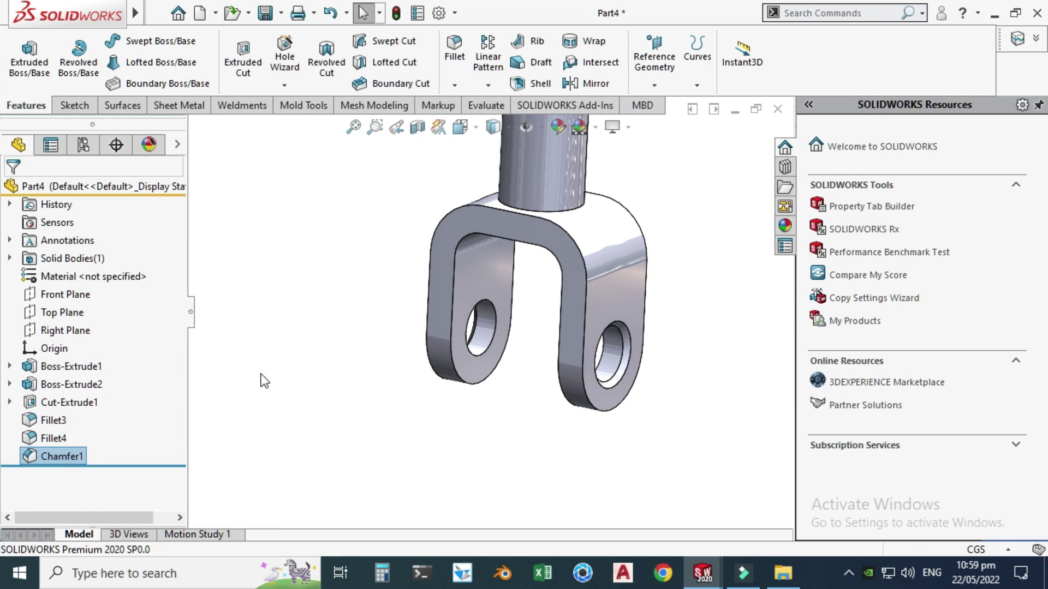
Save the finished forked follower as Part3 in the Cam and Follower folder.
{"action": "left_click", "coordinate": [268, 363]}
{"action": "middle_click_drag", "start_coordinate": [267, 361], "coordinate": [541, 175]}
{"action": "scroll", "coordinate": [542, 174], "scroll_direction": "down", "scroll_amount": 2}
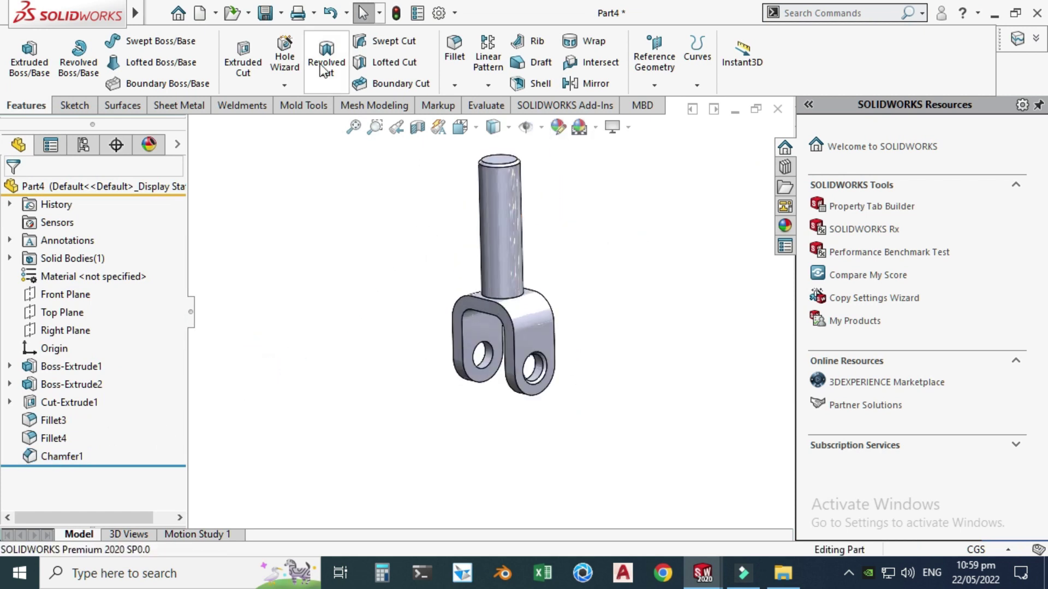
{"action": "left_click", "coordinate": [282, 14]}
{"action": "left_click", "coordinate": [289, 33]}
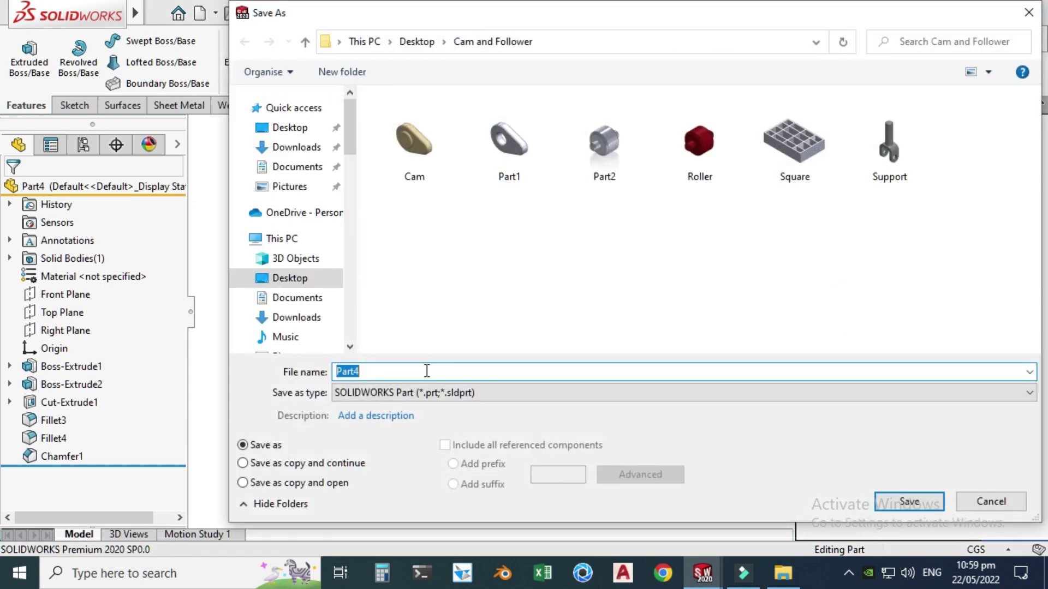
{"action": "type", "text": "P"}
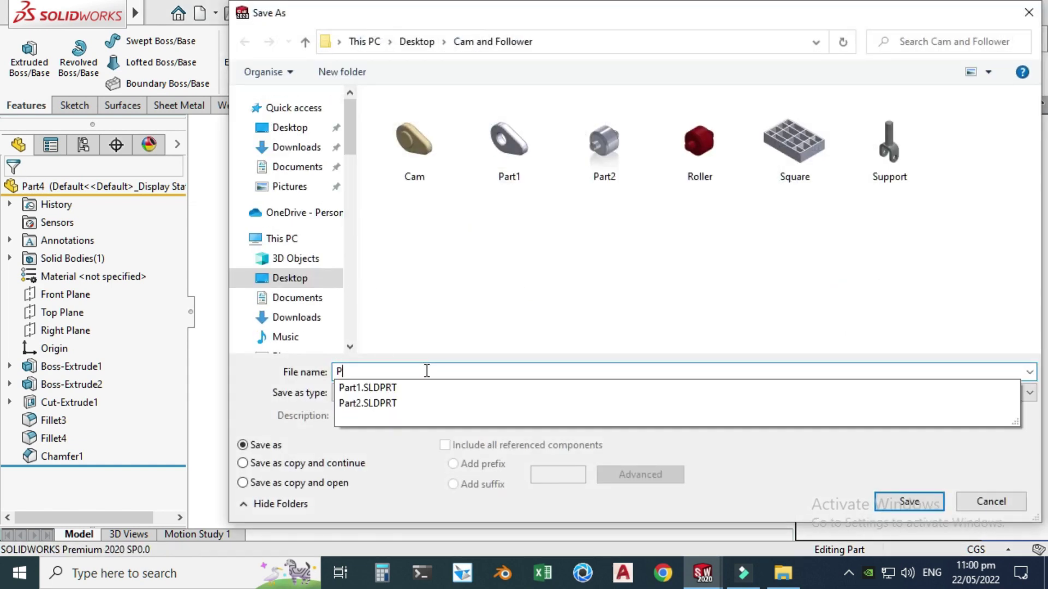
{"action": "type", "text": "art3"}
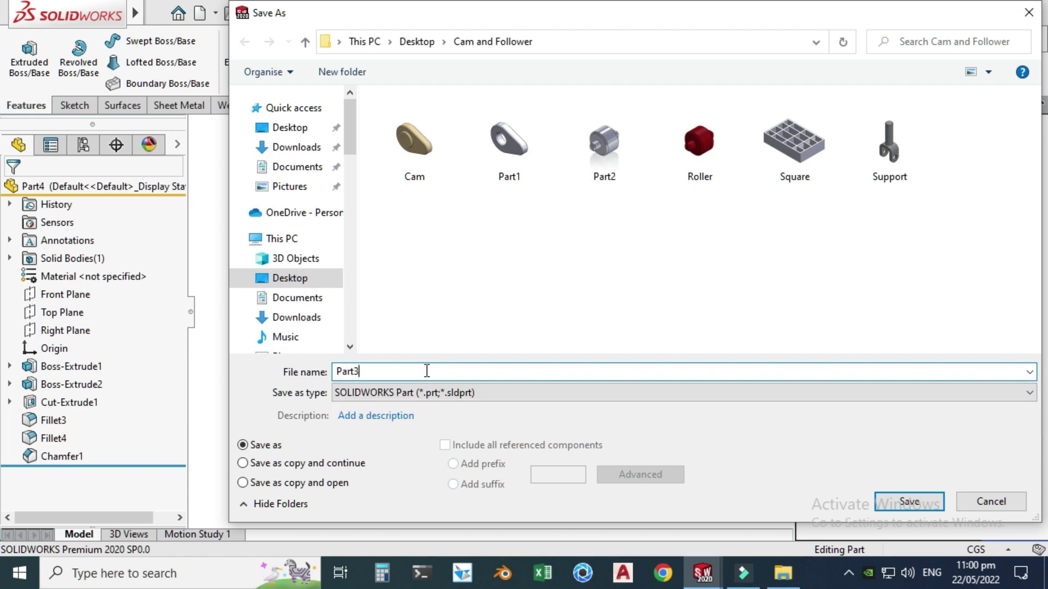
{"action": "key", "text": "Return"}
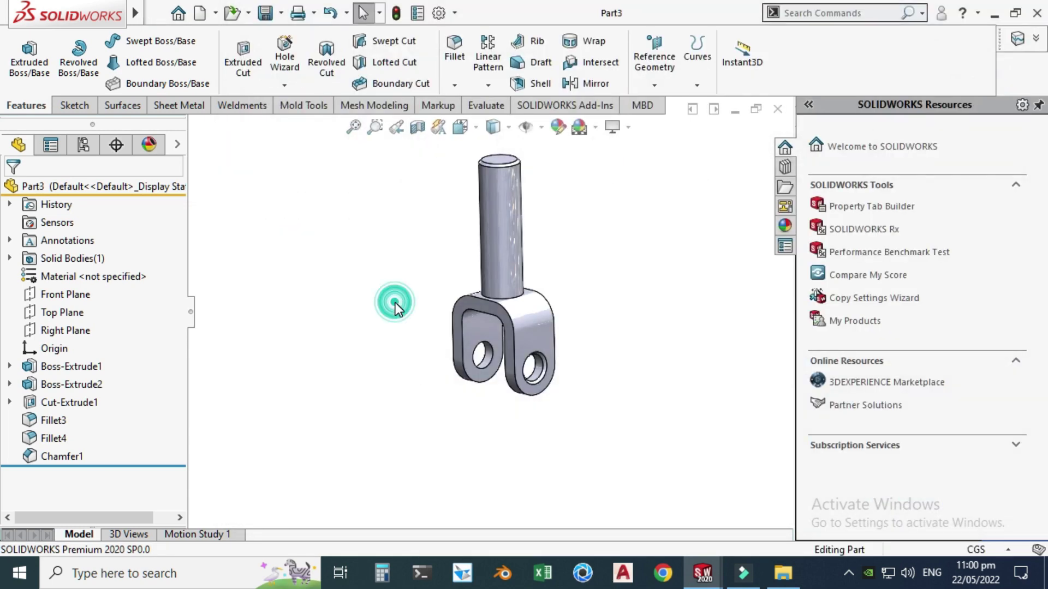
Create a new part document.
{"action": "scroll", "coordinate": [395, 303], "scroll_direction": "up", "scroll_amount": 3}
{"action": "scroll", "coordinate": [480, 245], "scroll_direction": "down", "scroll_amount": 3}
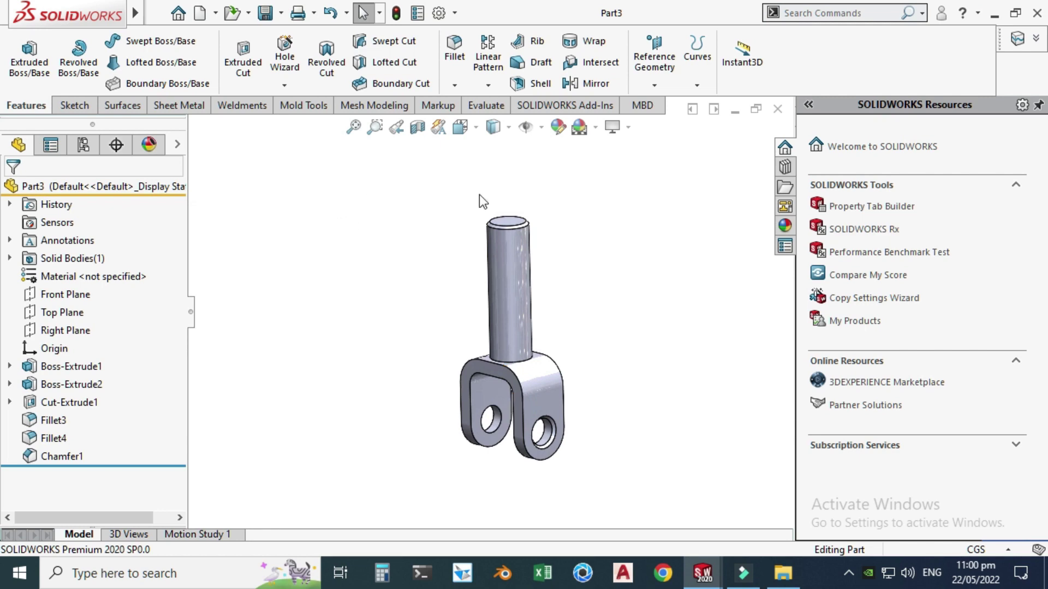
{"action": "left_click", "coordinate": [215, 13]}
{"action": "left_click", "coordinate": [225, 30]}
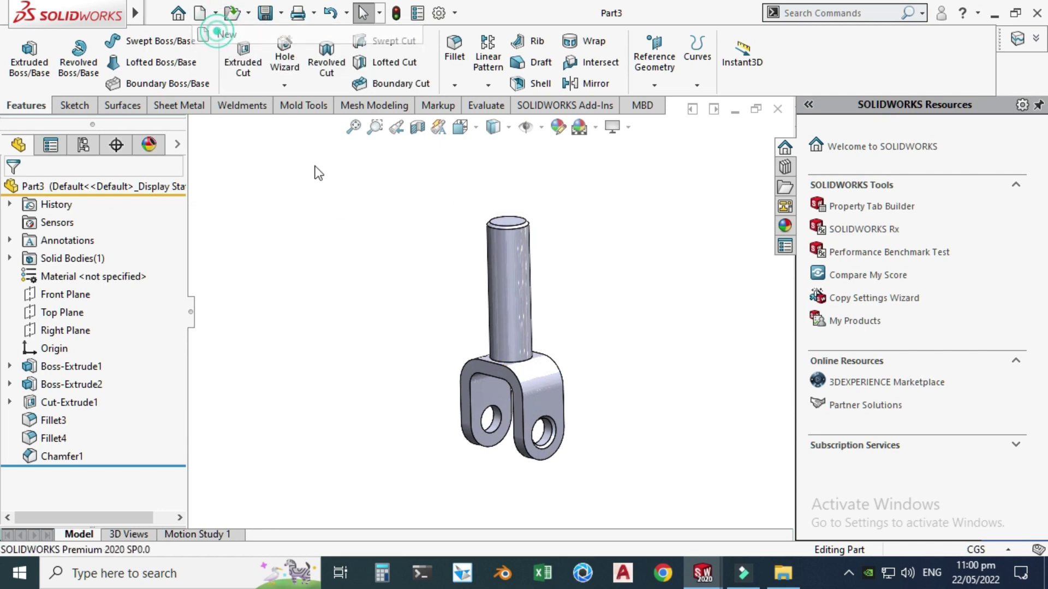
{"action": "left_click", "coordinate": [400, 459]}
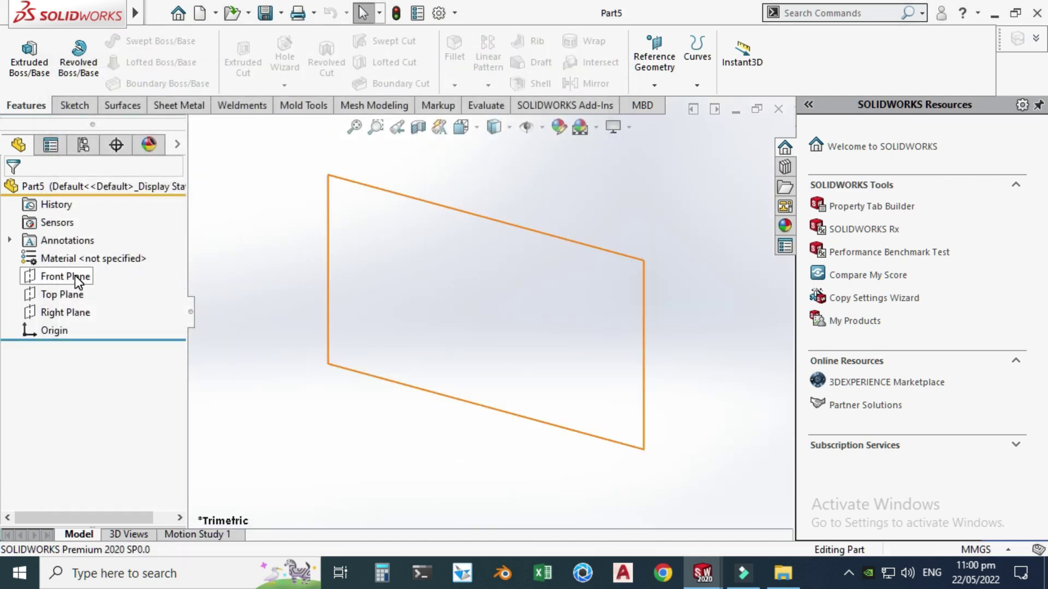
{"action": "left_click", "coordinate": [74, 276]}
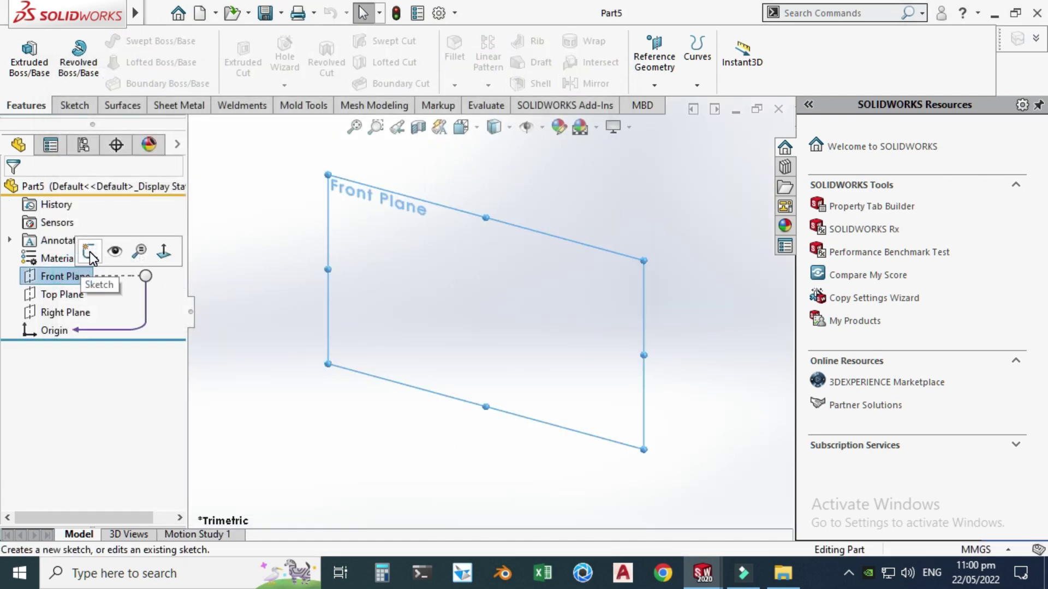
{"action": "left_click", "coordinate": [90, 251]}
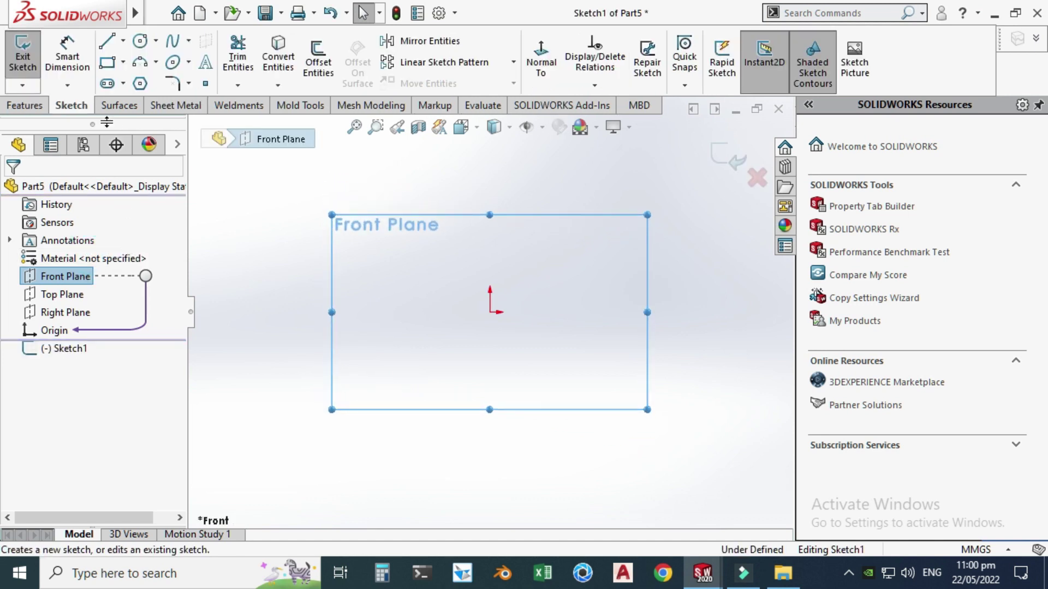
{"action": "left_click", "coordinate": [107, 63]}
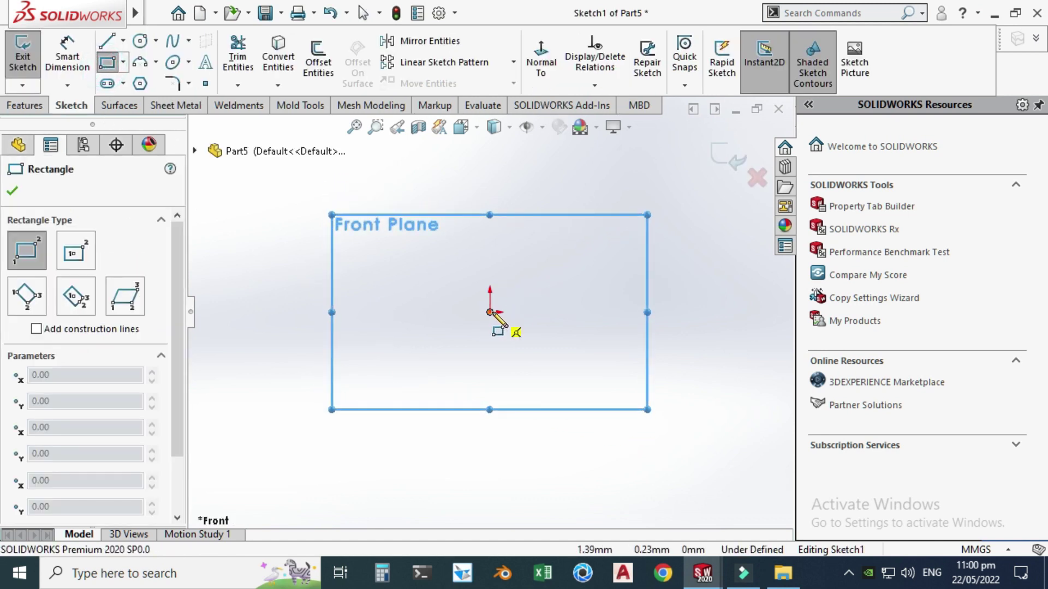
{"action": "left_click", "coordinate": [490, 312]}
{"action": "key", "text": "Escape"}
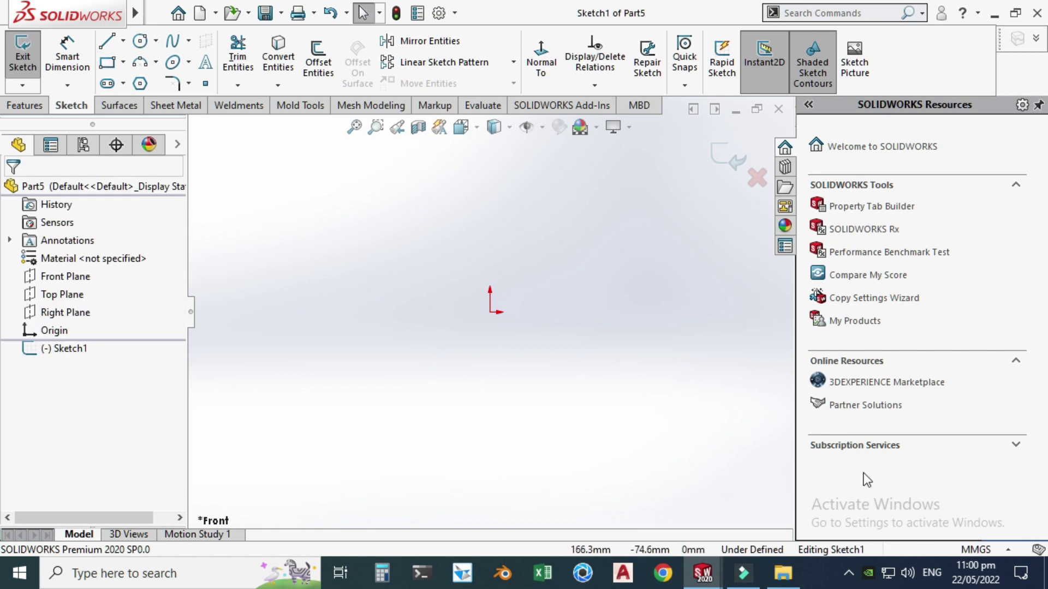
Set the part's unit system to CGS (centimeter, gram, second) and open a sketch on the Top Plane.
{"action": "left_click", "coordinate": [987, 555]}
{"action": "left_click", "coordinate": [886, 460]}
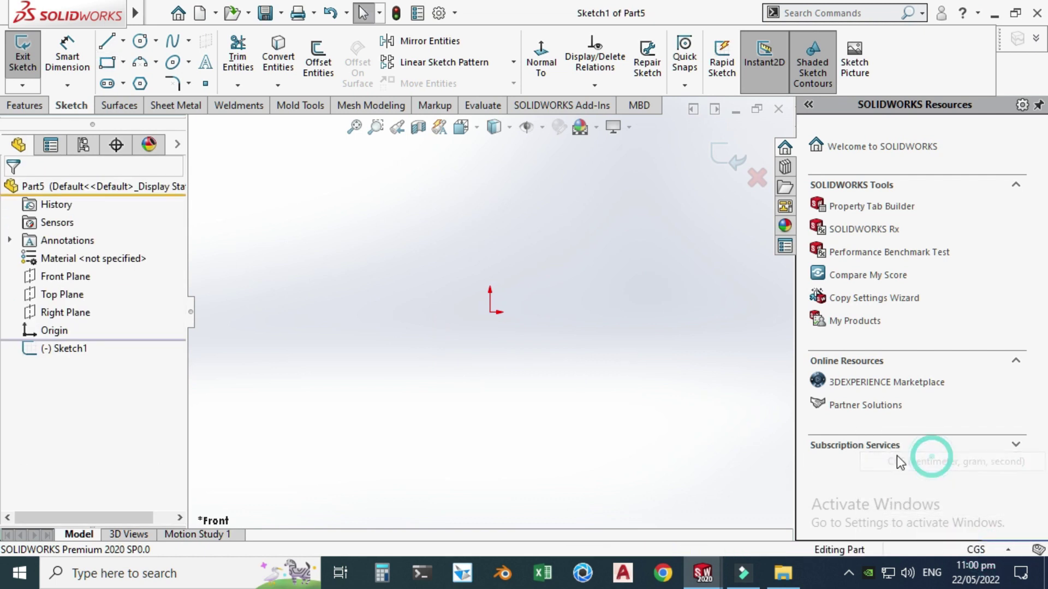
{"action": "left_click", "coordinate": [64, 293]}
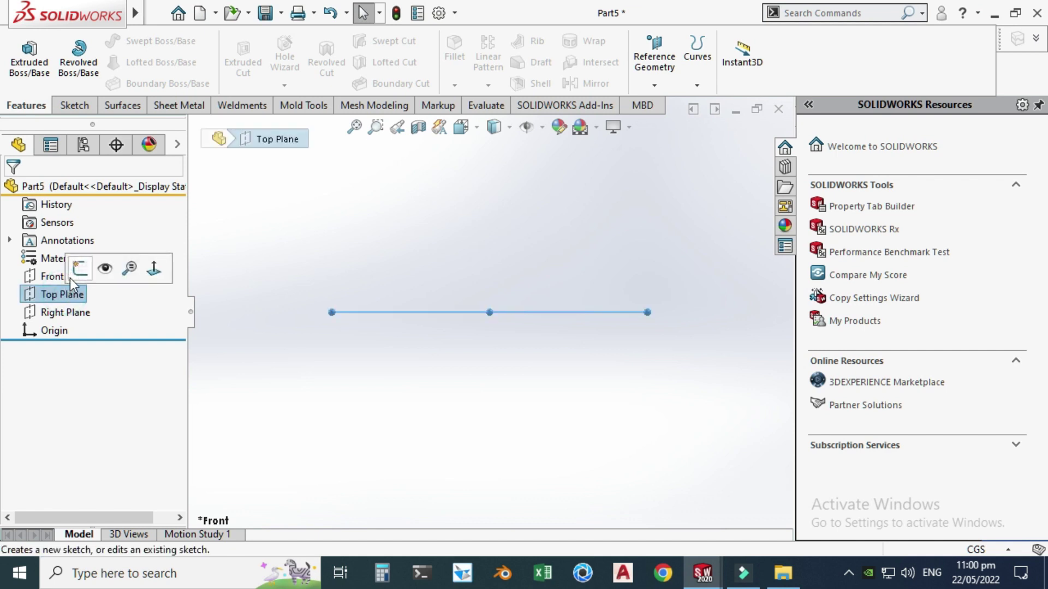
{"action": "left_click", "coordinate": [70, 278]}
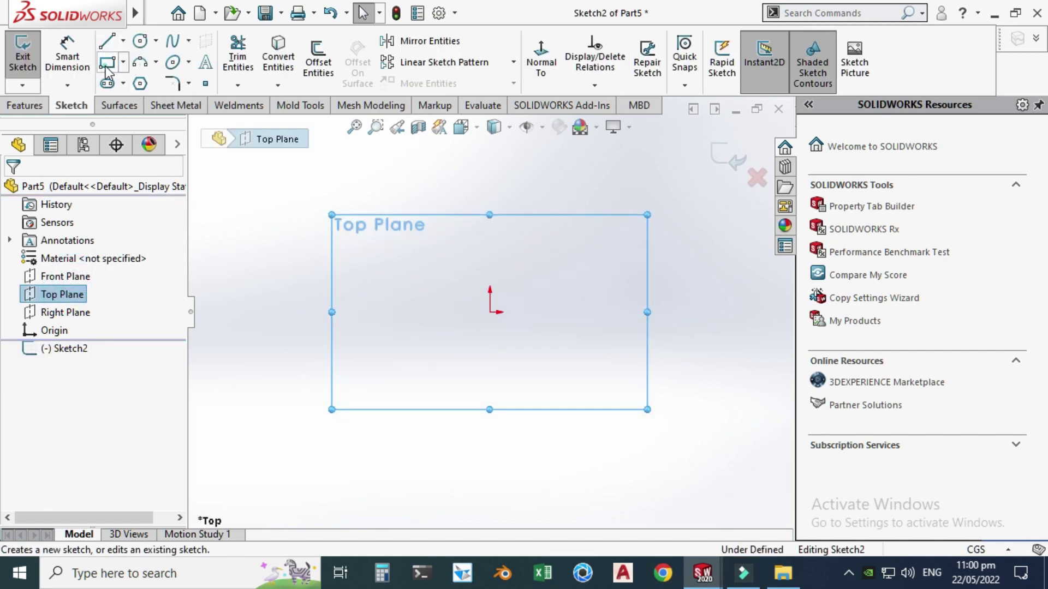
{"action": "left_click", "coordinate": [105, 67]}
{"action": "left_click", "coordinate": [490, 312]}
{"action": "key", "text": "Escape"}
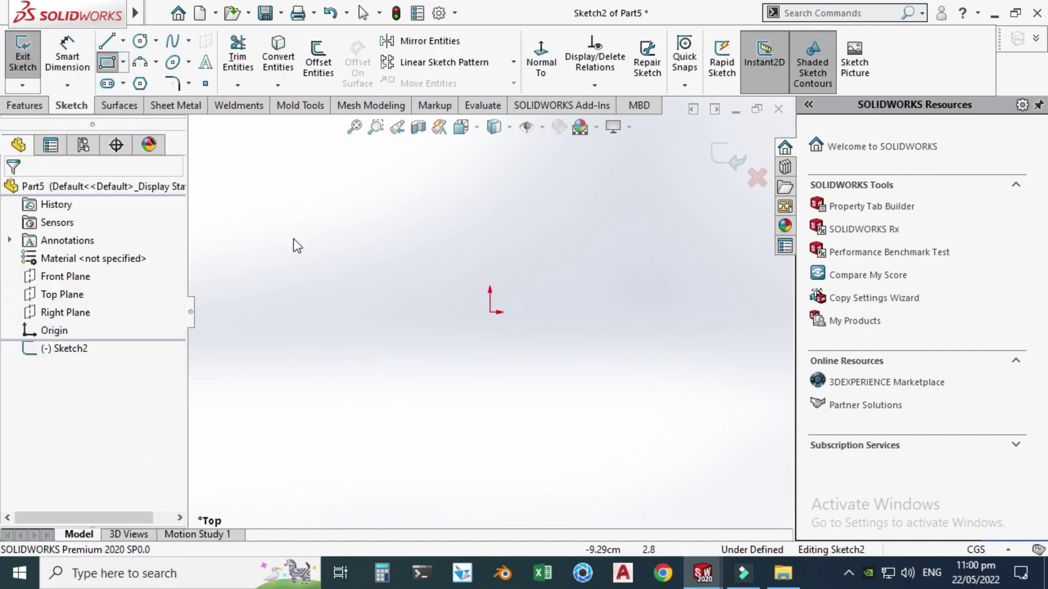
Draw a center rectangle with diagonal construction lines, centred on the sketch origin.
{"action": "left_click", "coordinate": [123, 62]}
{"action": "left_click", "coordinate": [155, 103]}
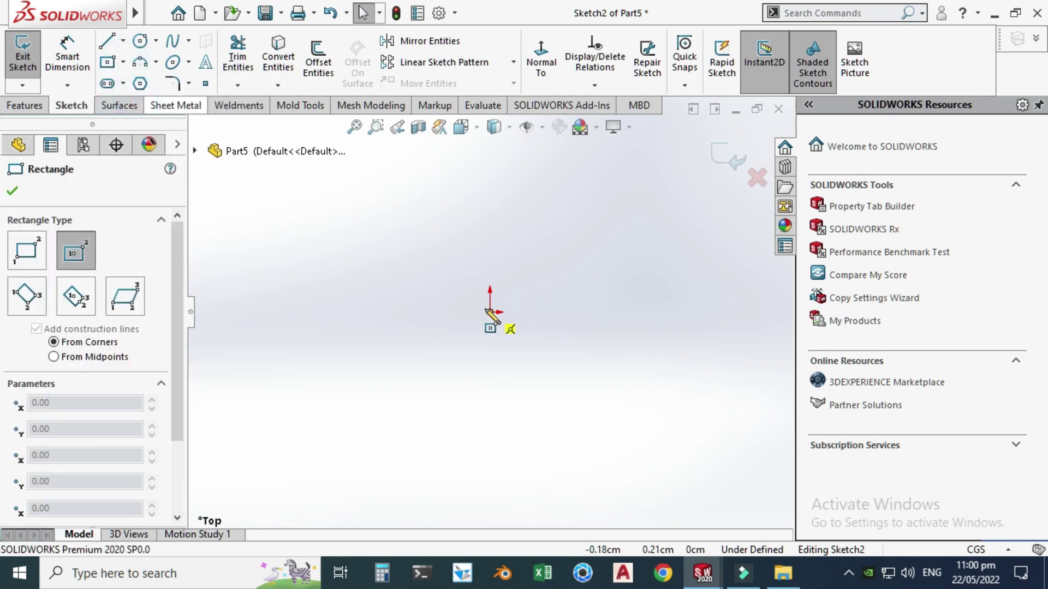
{"action": "left_click_drag", "start_coordinate": [490, 311], "coordinate": [380, 398]}
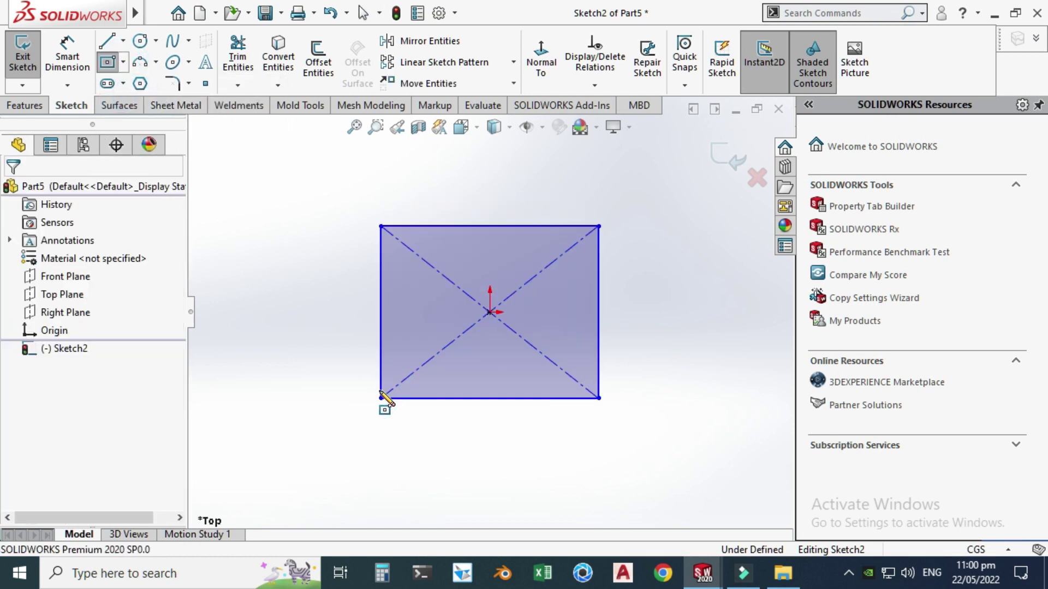
{"action": "key", "text": "Escape"}
Draw a circle about 5.7 cm in diameter inside the rectangle, centred on the origin.
{"action": "left_click", "coordinate": [156, 42]}
{"action": "left_click", "coordinate": [167, 61]}
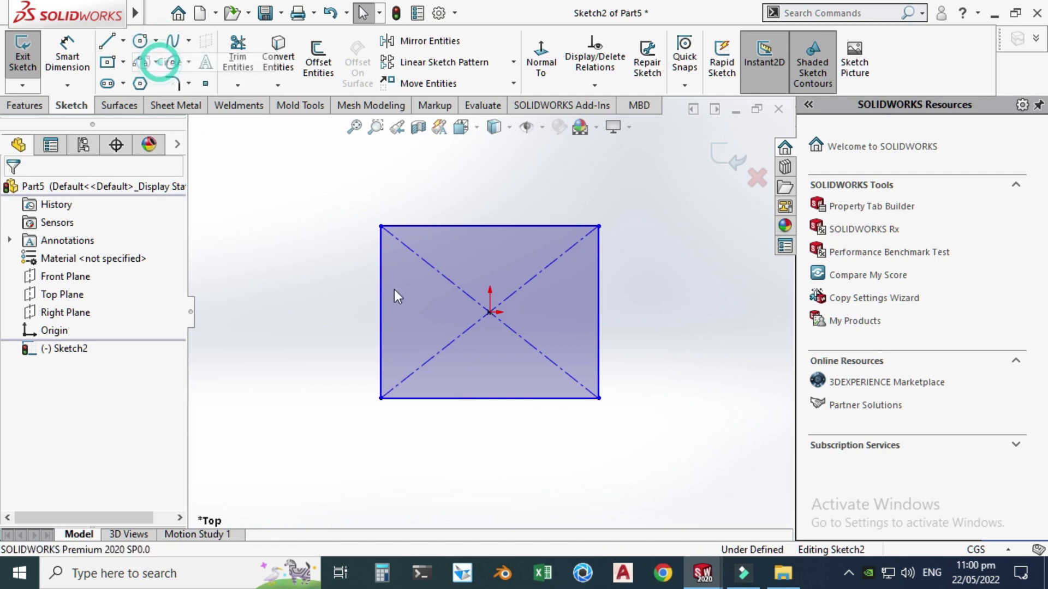
{"action": "left_click", "coordinate": [489, 311]}
{"action": "left_click", "coordinate": [461, 355]}
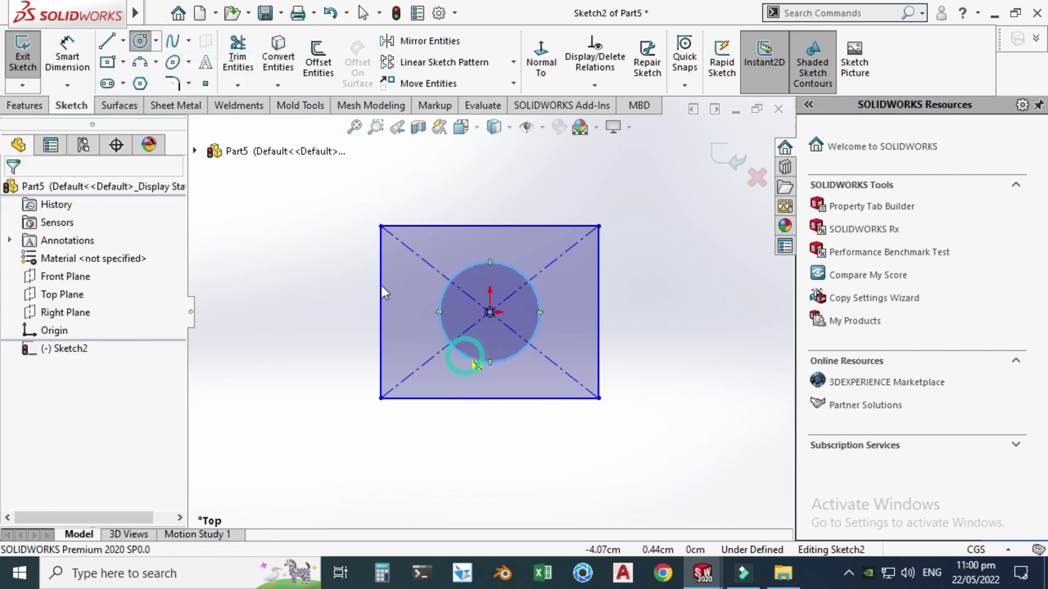
Dimension the circle and set its diameter to 1.5 cm.
{"action": "left_click", "coordinate": [68, 55]}
{"action": "left_click", "coordinate": [443, 338]}
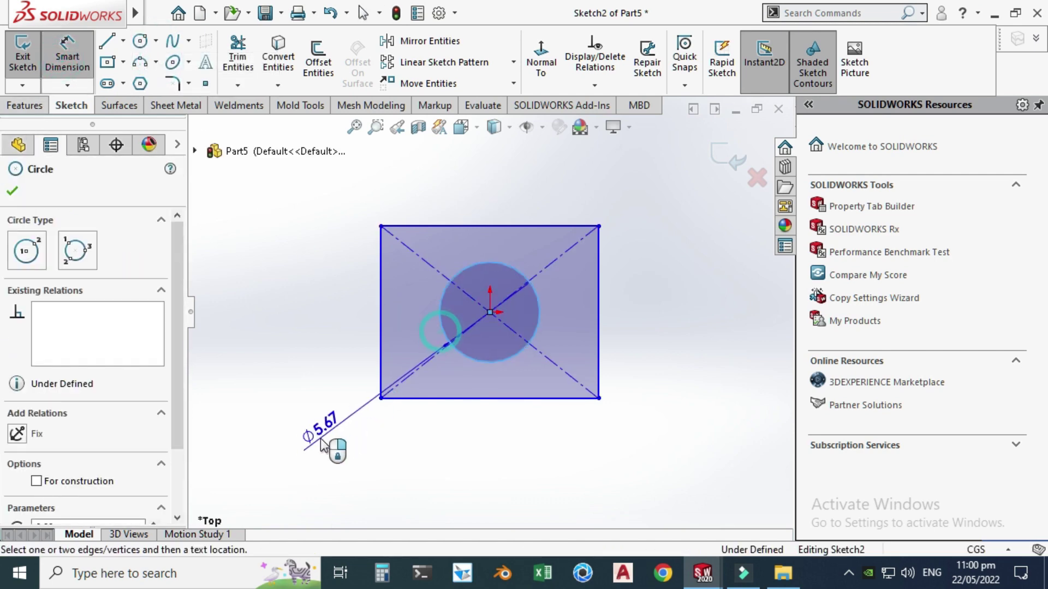
{"action": "left_click", "coordinate": [319, 439]}
{"action": "type", "text": "1.5"}
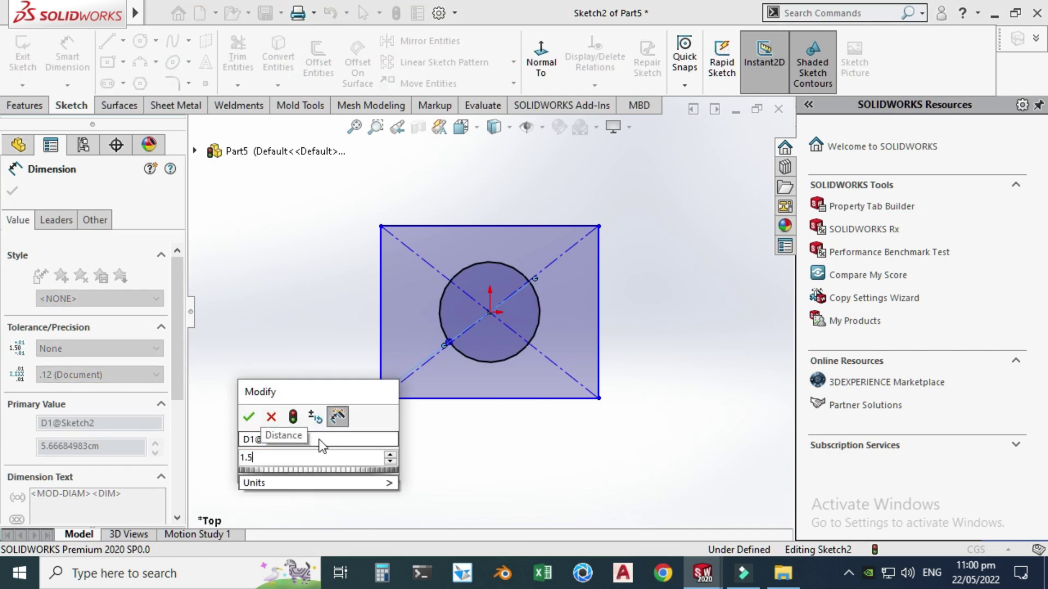
{"action": "key", "text": "Return"}
{"action": "key", "text": "Escape"}
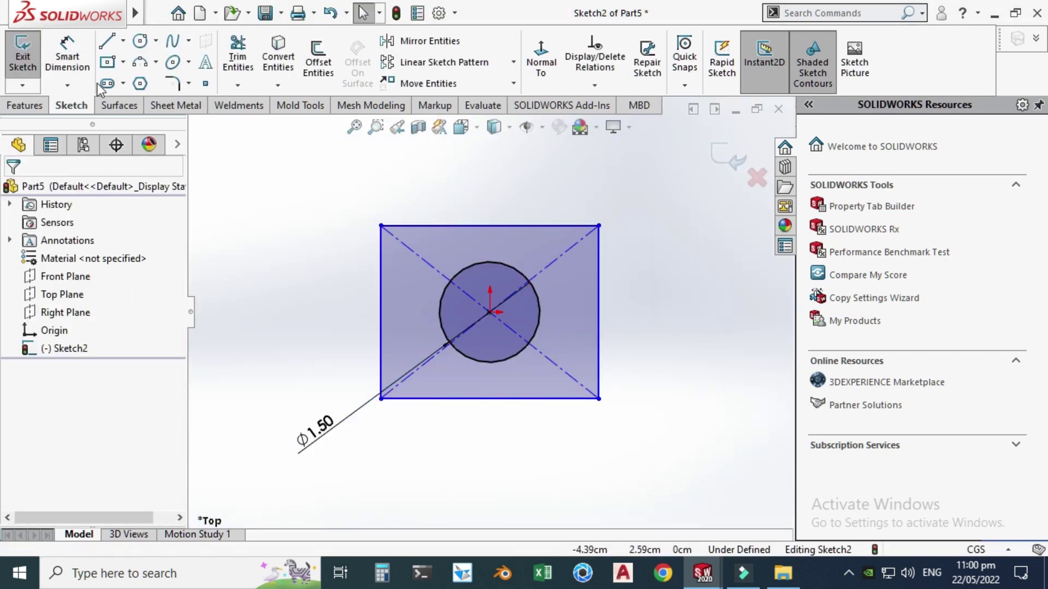
Dimension the rectangle's vertical side and set its length to 3 cm.
{"action": "left_click", "coordinate": [67, 60]}
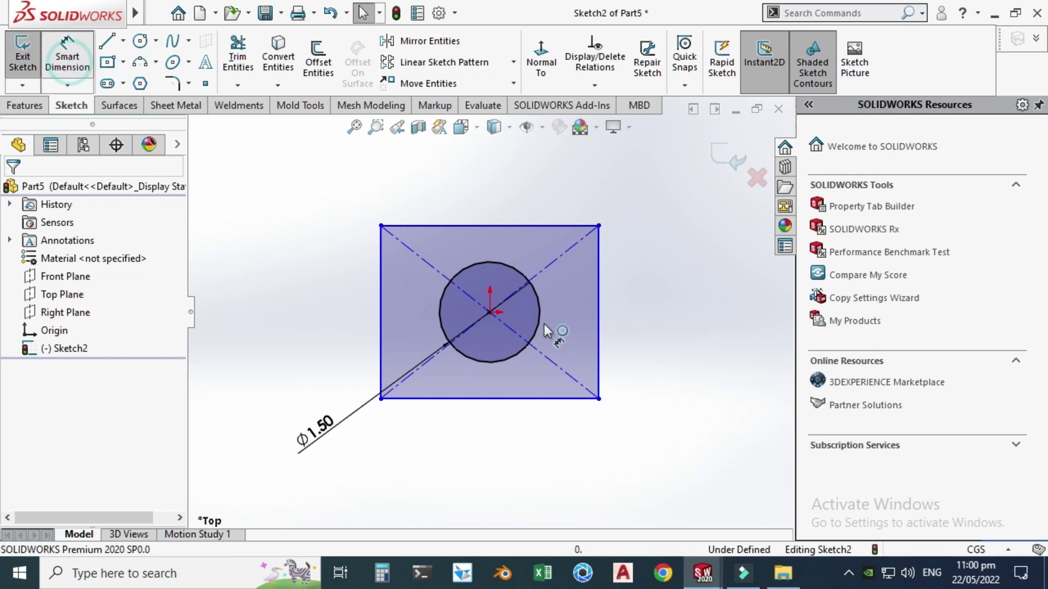
{"action": "left_click", "coordinate": [600, 349]}
{"action": "left_click", "coordinate": [675, 338]}
{"action": "type", "text": "3"}
{"action": "key", "text": "Return"}
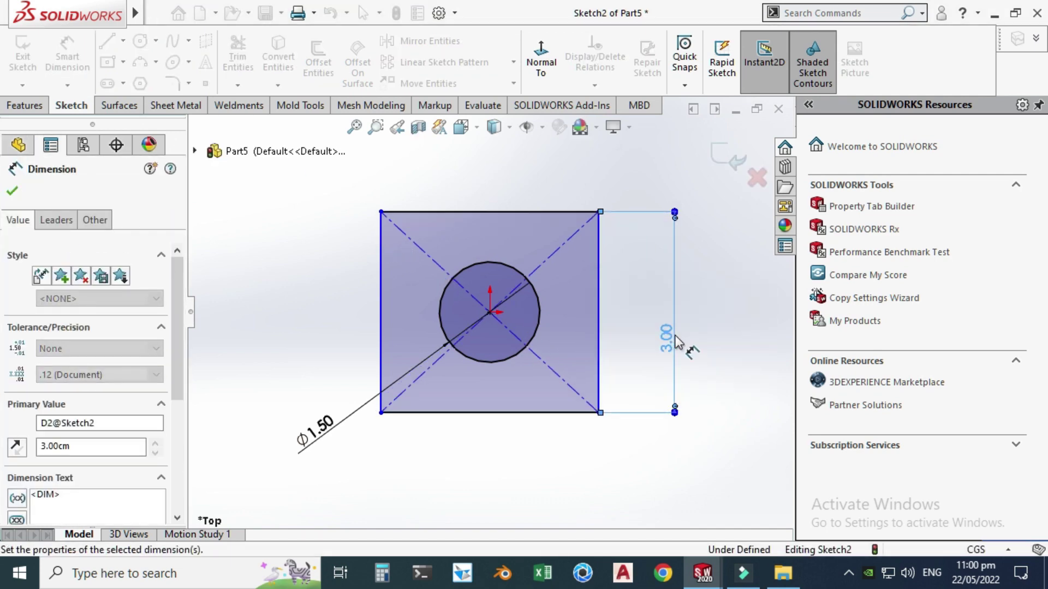
{"action": "key", "text": "Escape"}
Apply an equal-length relation between the rectangle's vertical side and its adjacent lower horizontal side.
{"action": "left_click", "coordinate": [601, 356]}
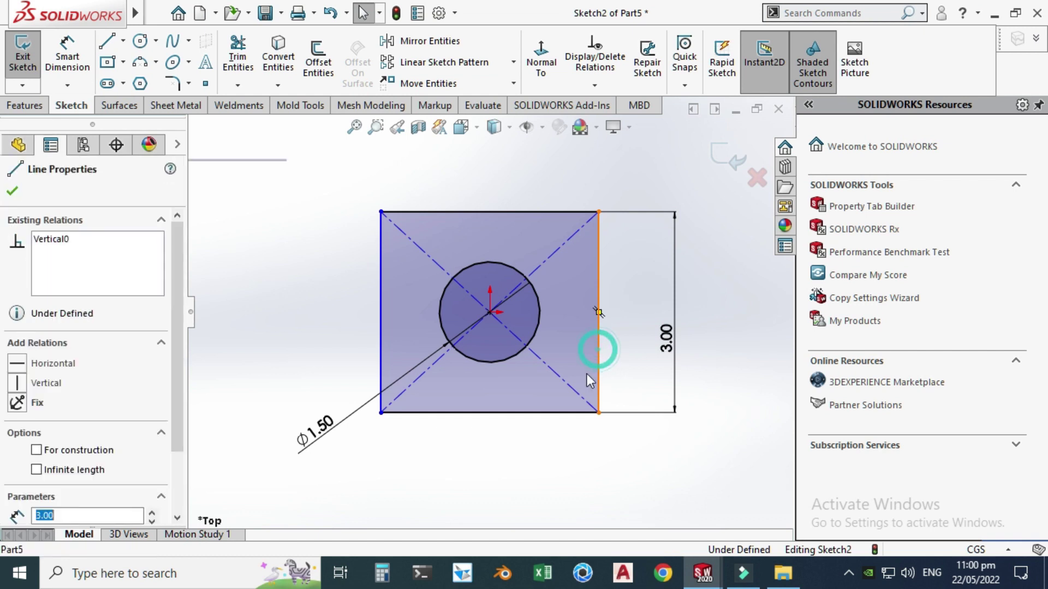
{"action": "left_click", "coordinate": [534, 413], "text": "ctrl"}
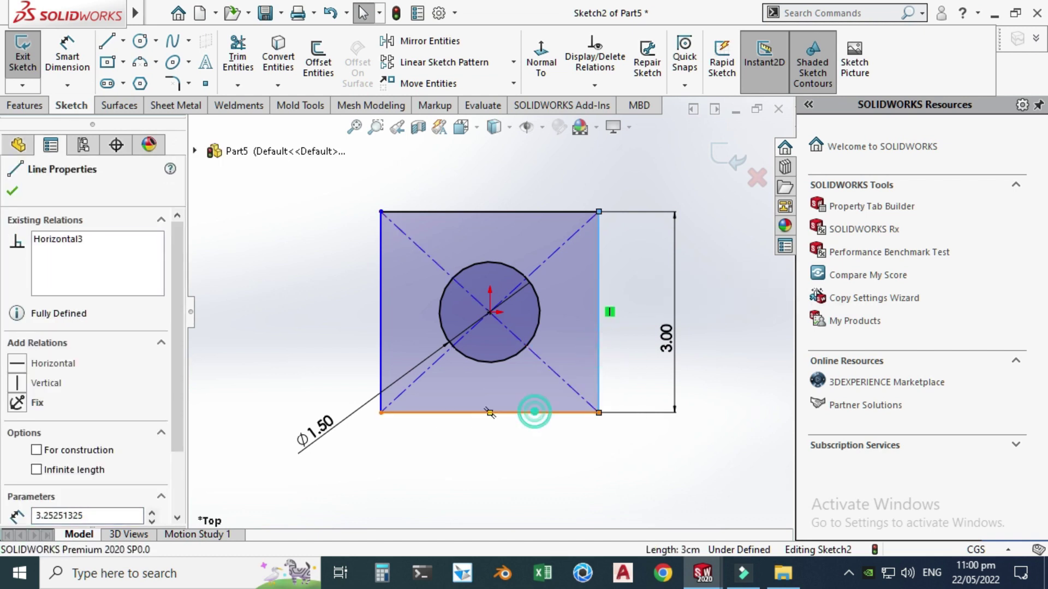
{"action": "left_click", "coordinate": [703, 338]}
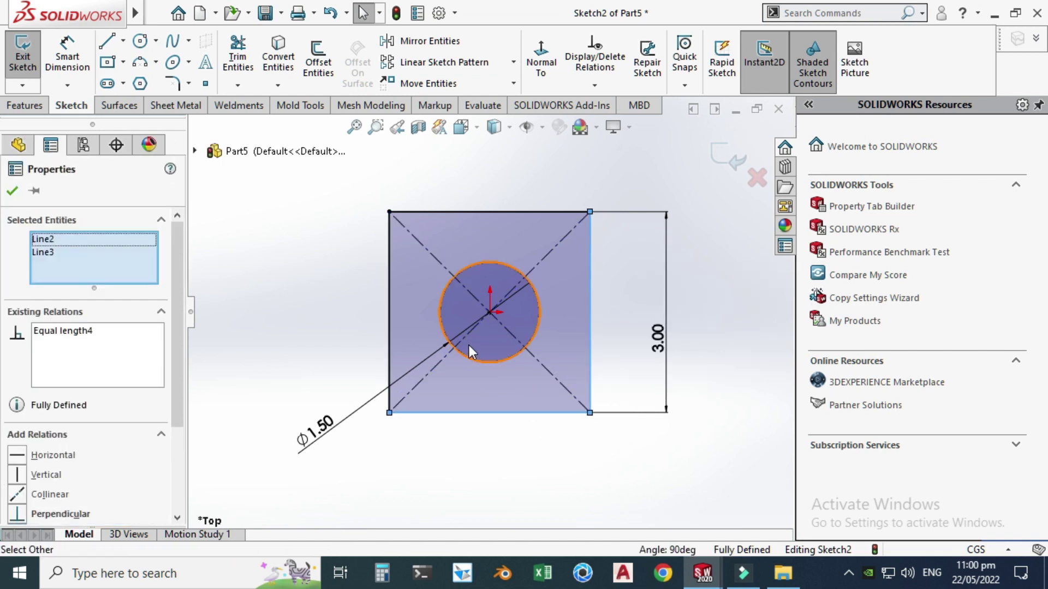
{"action": "key", "text": "Escape"}
Extrude the square profile with its circular hole using the Mid Plane end condition and a 2 cm depth.
{"action": "scroll", "coordinate": [457, 304], "scroll_direction": "up", "scroll_amount": 2}
{"action": "mouse_move", "coordinate": [507, 282]}
{"action": "middle_mouse_down"}
{"action": "mouse_move", "coordinate": [509, 257]}
{"action": "mouse_move", "coordinate": [552, 295]}
{"action": "mouse_move", "coordinate": [538, 275]}
{"action": "middle_mouse_up"}
{"action": "left_click", "coordinate": [25, 105]}
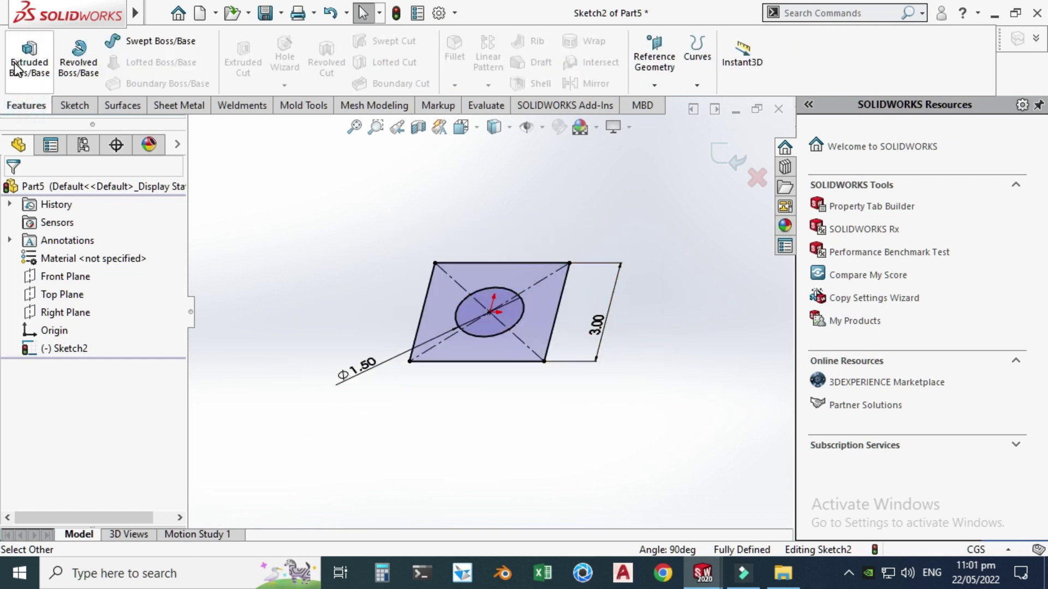
{"action": "left_click", "coordinate": [30, 61]}
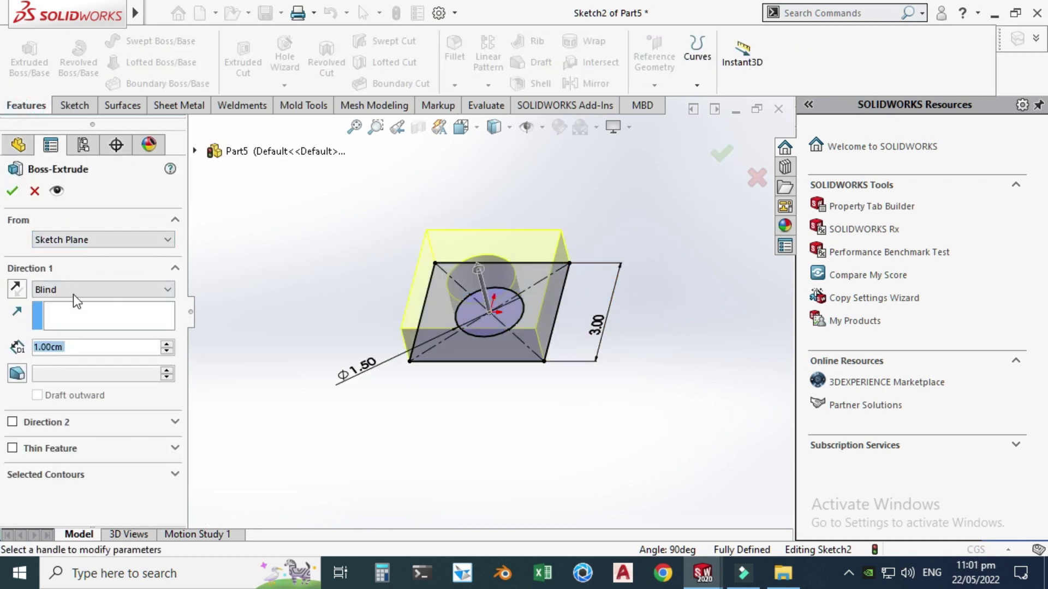
{"action": "left_click", "coordinate": [74, 290]}
{"action": "left_click", "coordinate": [74, 355]}
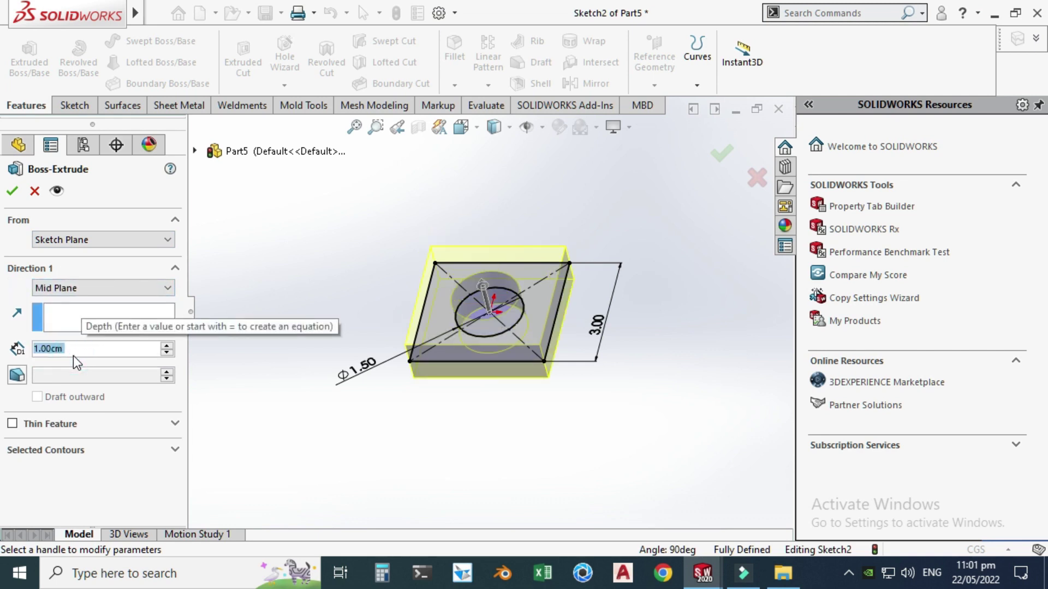
{"action": "left_click", "coordinate": [166, 345]}
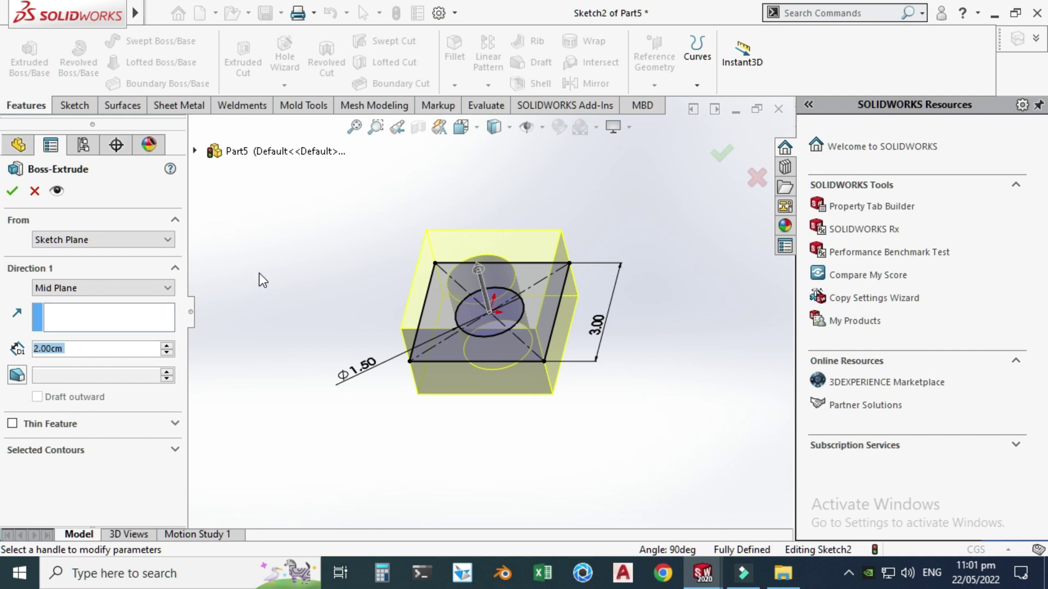
Complete the block extrusion and fillet the block's four vertical edges with a 1 cm radius.
{"action": "left_click", "coordinate": [11, 193]}
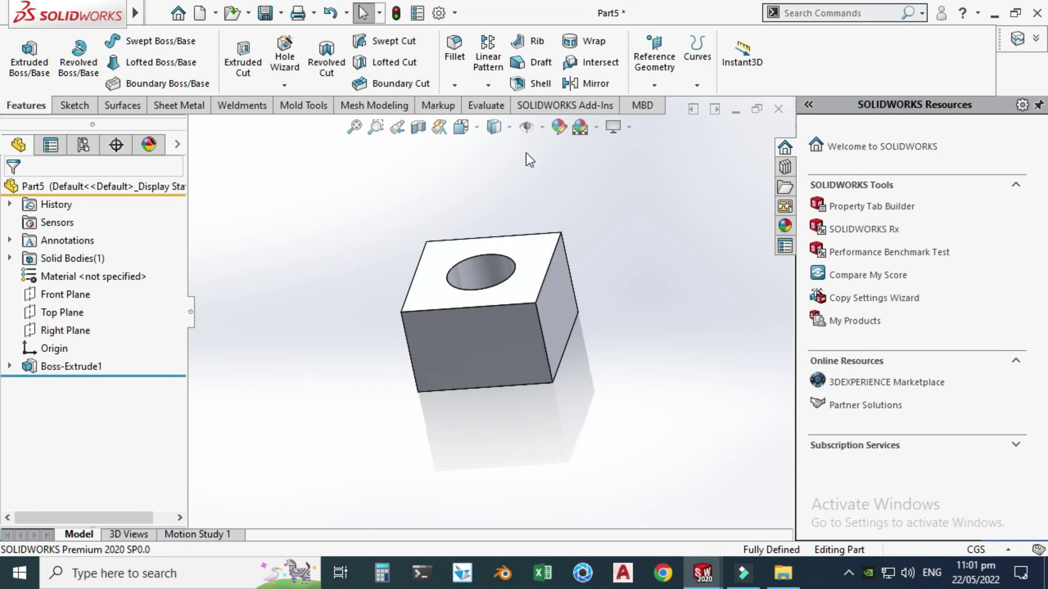
{"action": "left_click", "coordinate": [456, 85]}
{"action": "left_click", "coordinate": [468, 104]}
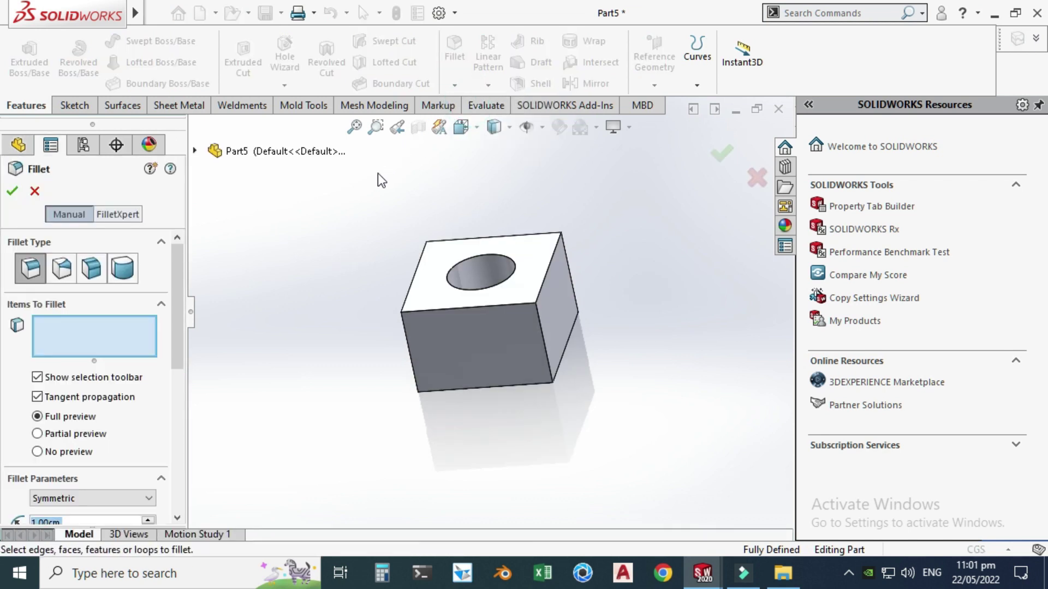
{"action": "left_click", "coordinate": [543, 336]}
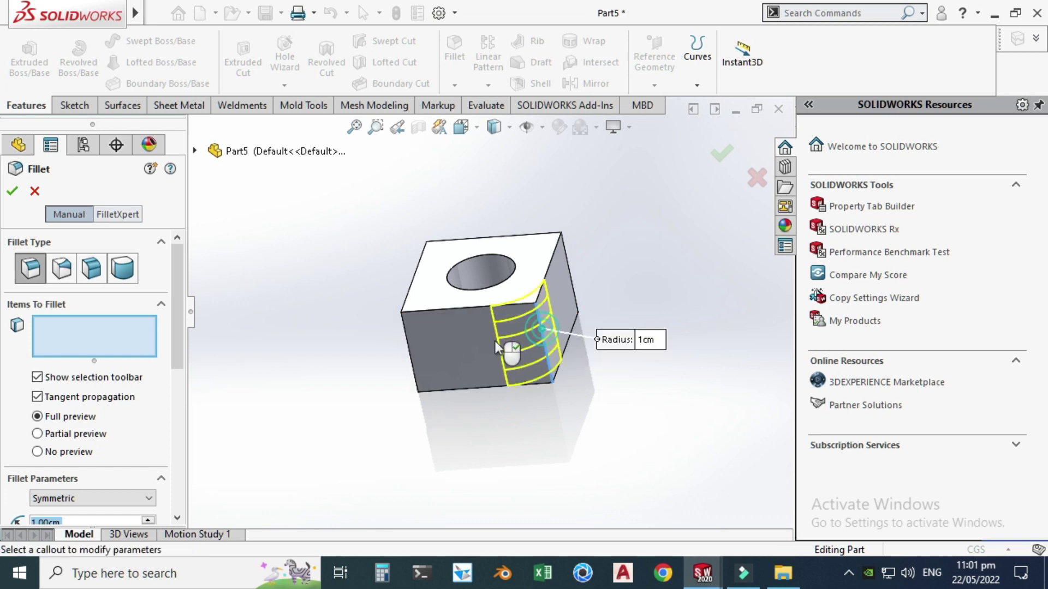
{"action": "left_click", "coordinate": [410, 345]}
{"action": "left_click", "coordinate": [345, 289]}
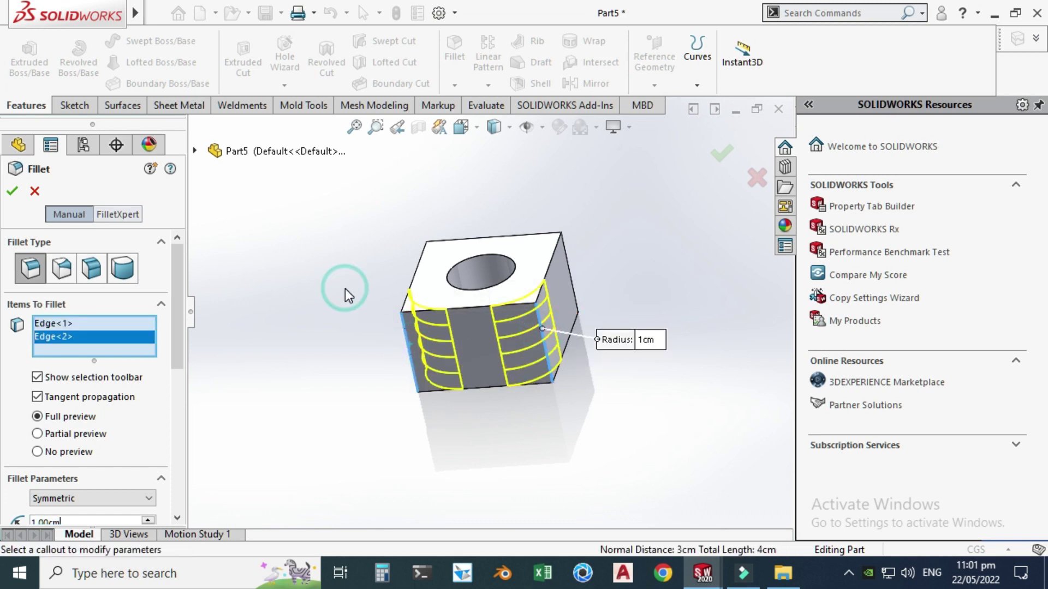
{"action": "left_click", "coordinate": [346, 290]}
{"action": "left_click", "coordinate": [309, 251]}
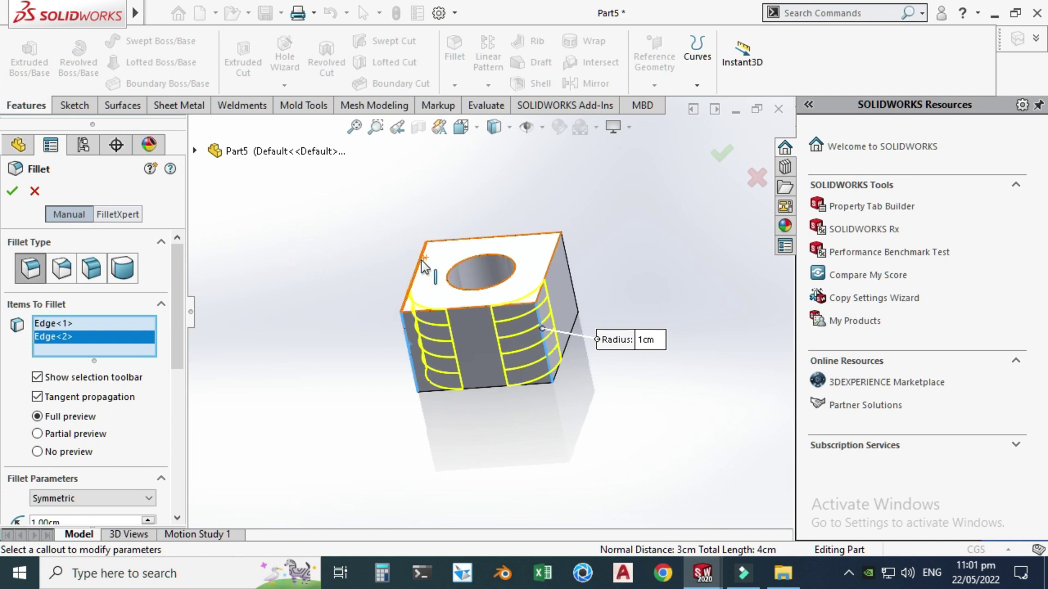
{"action": "left_click", "coordinate": [433, 267]}
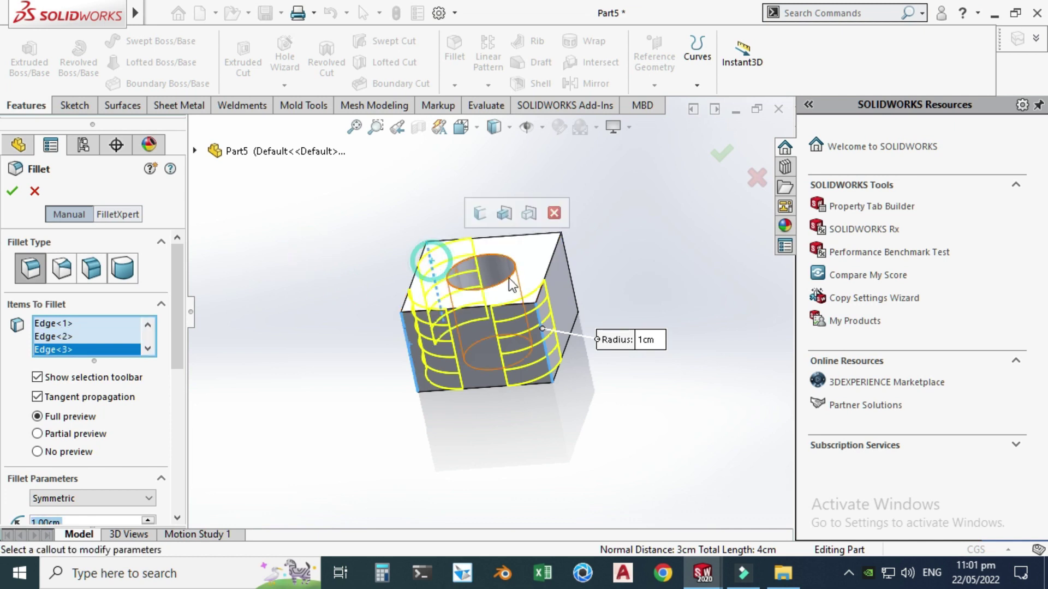
{"action": "left_click", "coordinate": [567, 264]}
{"action": "key", "text": "Return"}
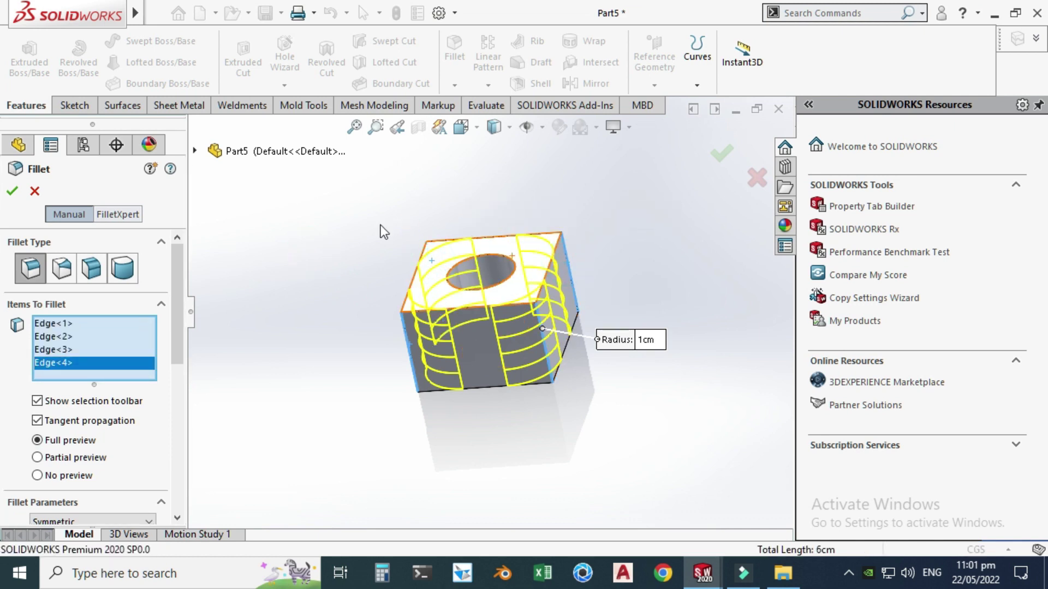
Set up a chamfer on the hole's upper rim with a distance of 0.1 cm at 45 degrees.
{"action": "left_click", "coordinate": [336, 202]}
{"action": "middle_click_drag", "start_coordinate": [337, 204], "coordinate": [404, 274]}
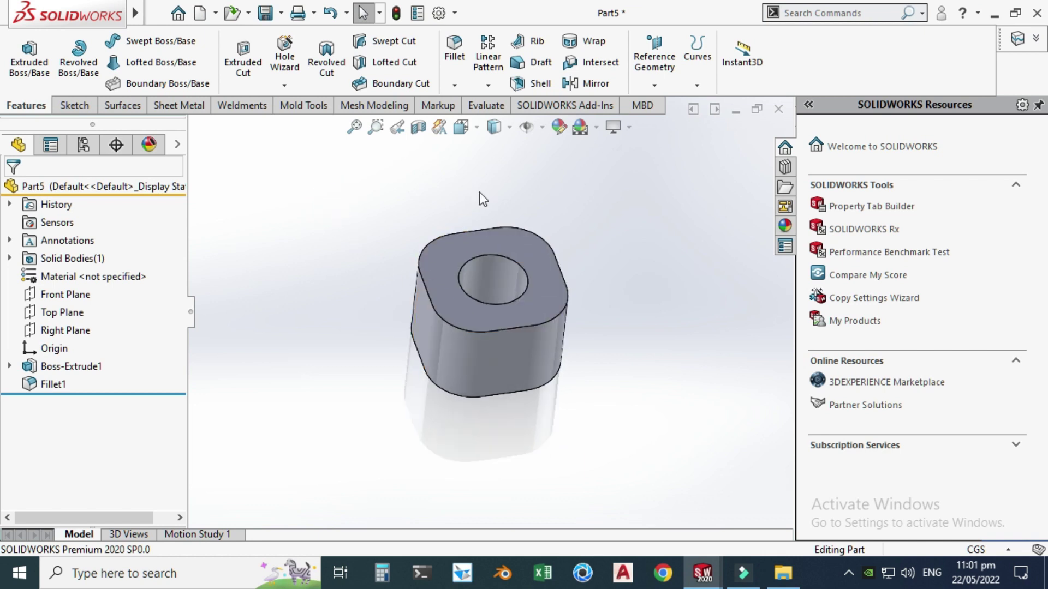
{"action": "left_click", "coordinate": [449, 83]}
{"action": "left_click", "coordinate": [464, 125]}
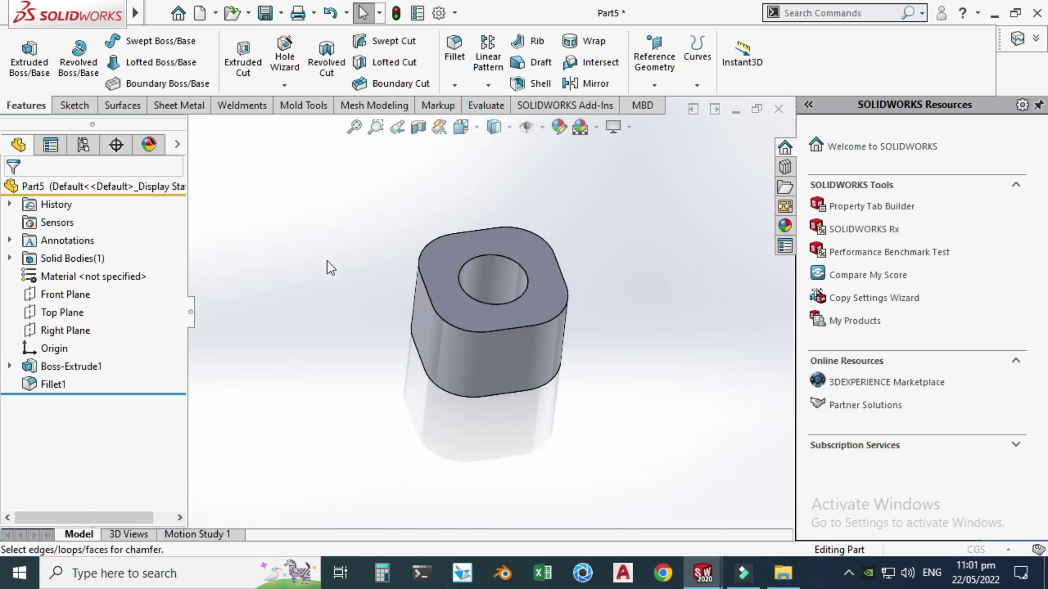
{"action": "left_click", "coordinate": [464, 263]}
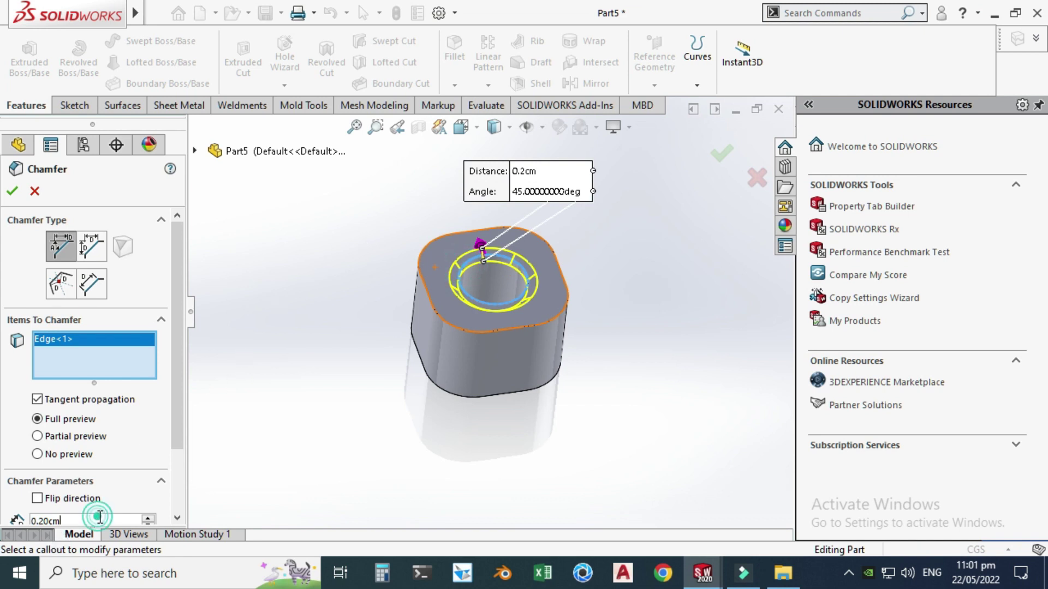
{"action": "key", "text": "BackSpace"}
{"action": "key", "text": "BackSpace"}
{"action": "key", "text": "BackSpace"}
{"action": "key", "text": "BackSpace"}
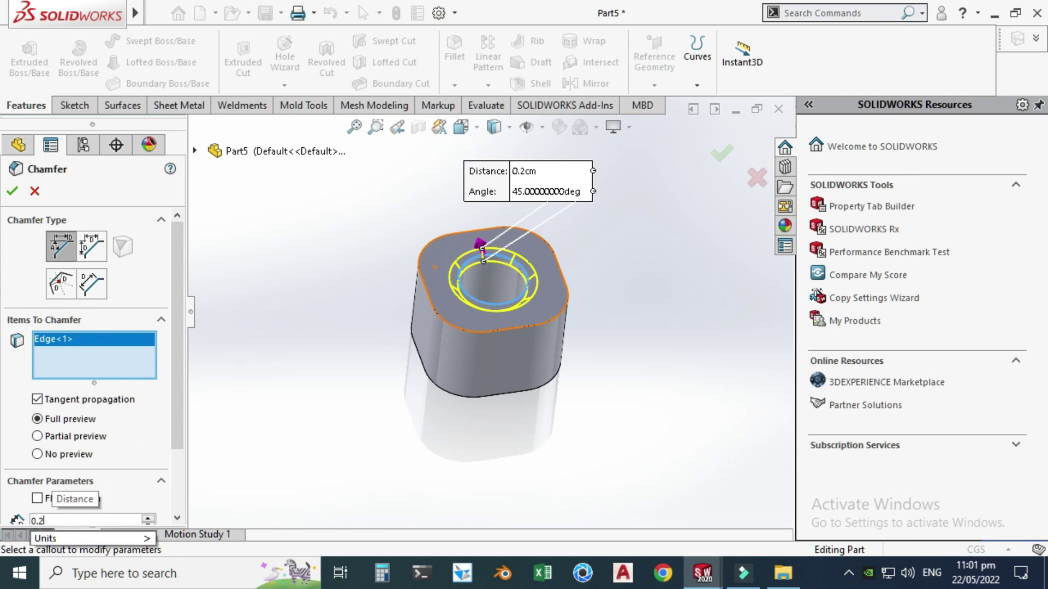
{"action": "type", "text": "1"}
{"action": "key", "text": "Return"}
{"action": "left_click", "coordinate": [342, 364]}
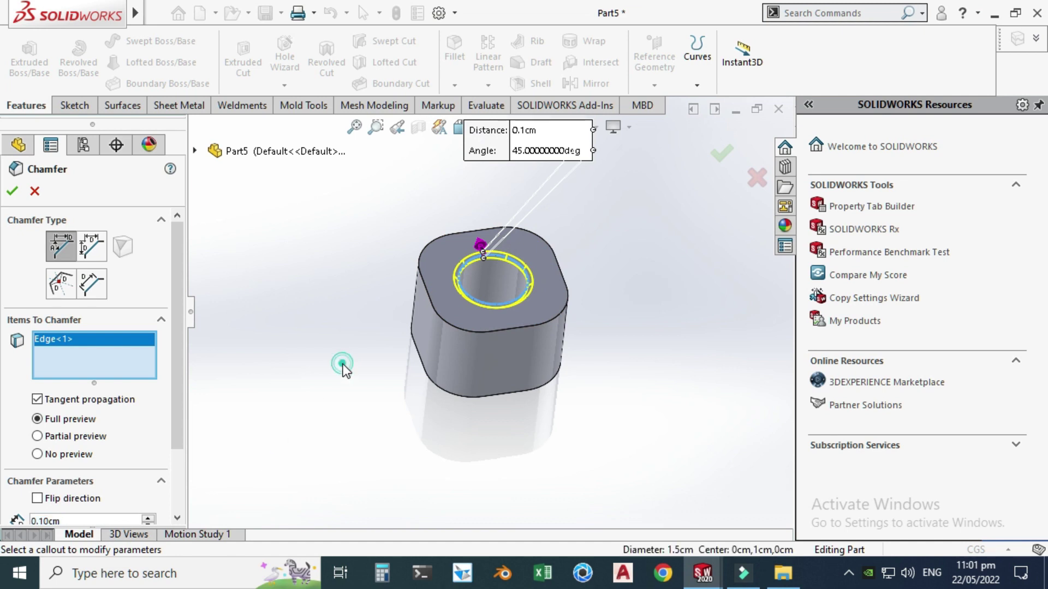
Add the hole's lower rim to the chamfer selection and complete the chamfer.
{"action": "left_click", "coordinate": [320, 332]}
{"action": "key", "text": "Up"}
{"action": "key", "text": "Up"}
{"action": "key", "text": "Up"}
{"action": "key", "text": "Up"}
{"action": "key", "text": "Up"}
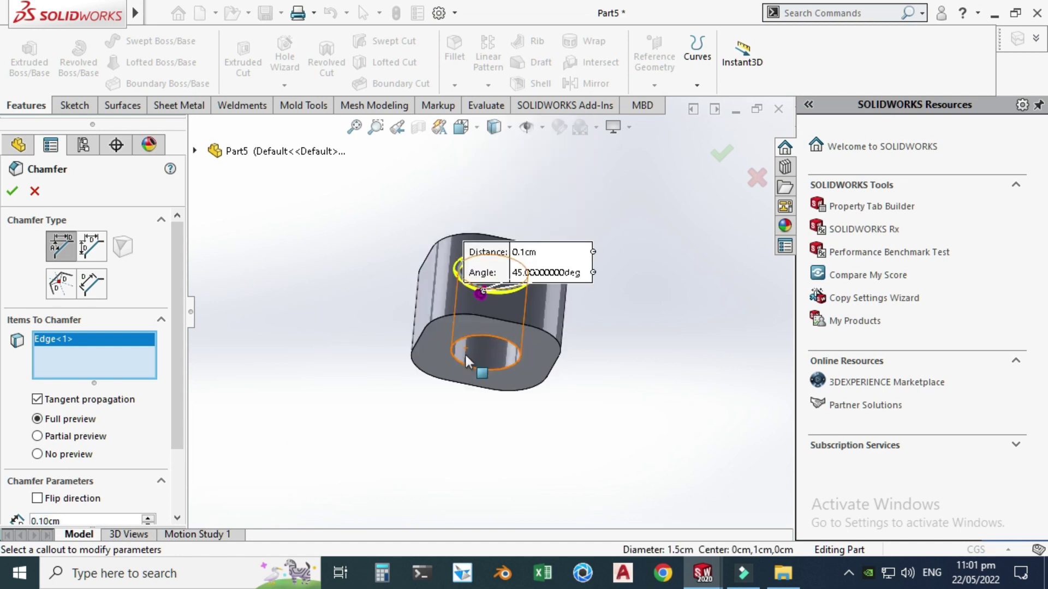
{"action": "left_click", "coordinate": [457, 363]}
{"action": "right_click", "coordinate": [335, 237]}
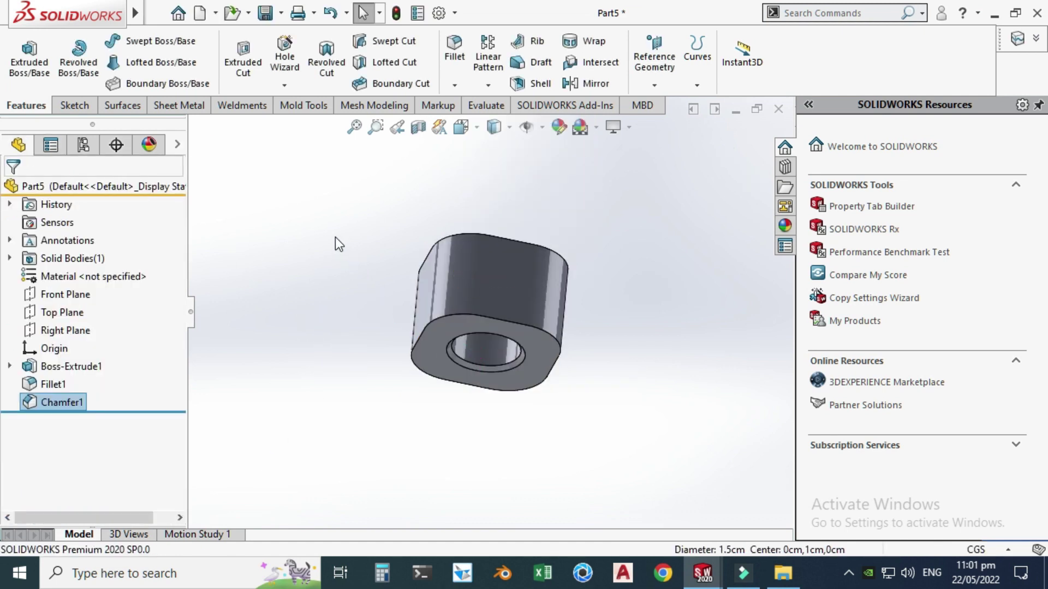
Save the finished block as Part4 in the Cam and Follower folder.
{"action": "key", "text": "Down"}
{"action": "key", "text": "Down"}
{"action": "key", "text": "Down"}
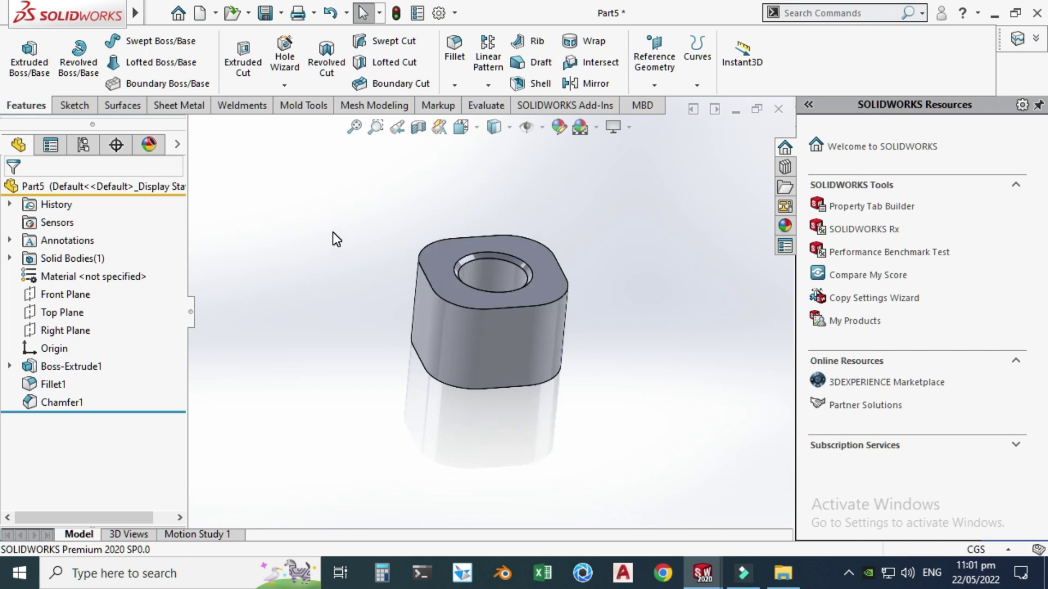
{"action": "key", "text": "ctrl+s"}
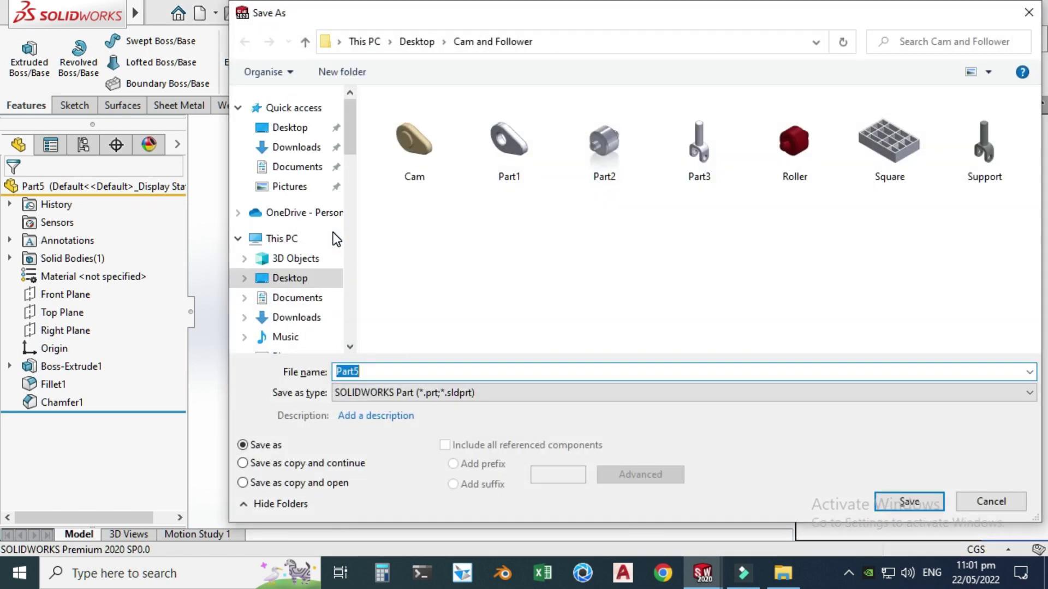
{"action": "key", "text": "BackSpace"}
{"action": "type", "text": "Pa"}
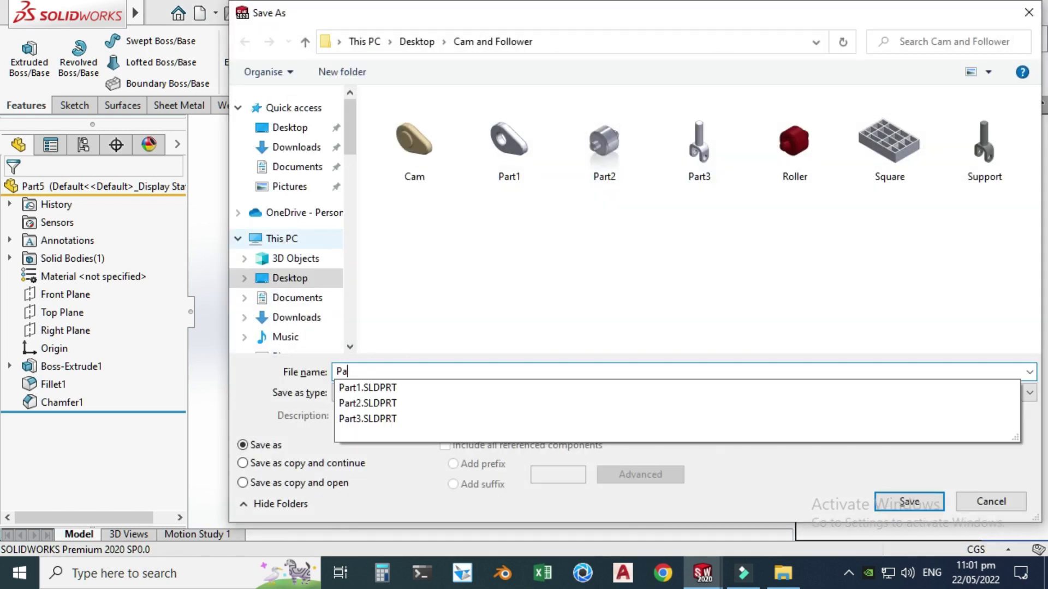
{"action": "type", "text": "rt4"}
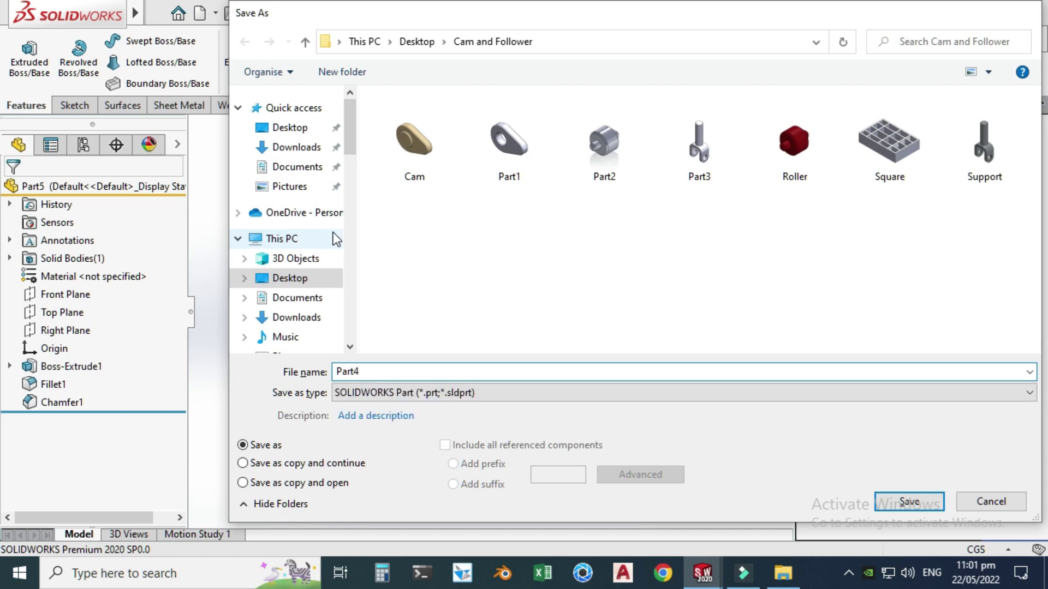
{"action": "key", "text": "Return"}
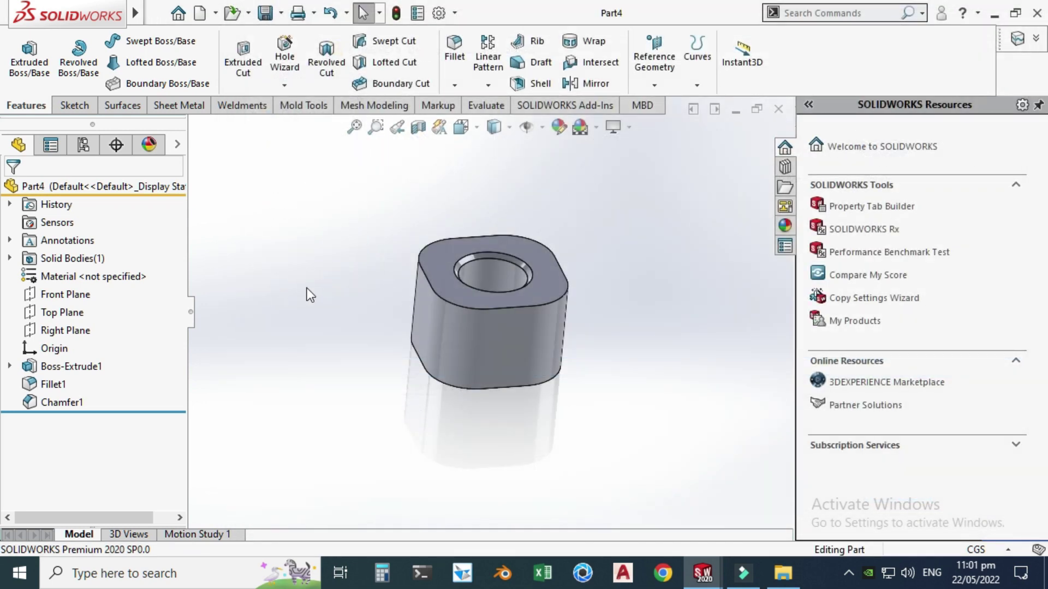
Start a new assembly and place Part1, Part2, Part3 and Part4 in it as separate components.
{"action": "scroll", "coordinate": [313, 298], "scroll_direction": "up", "scroll_amount": 2}
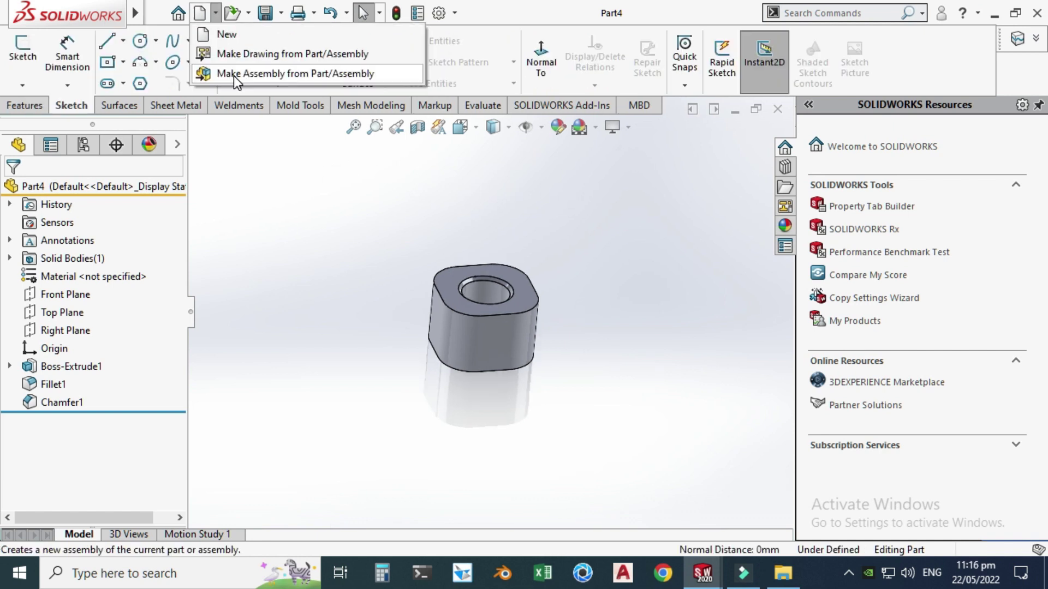
{"action": "left_click", "coordinate": [234, 76]}
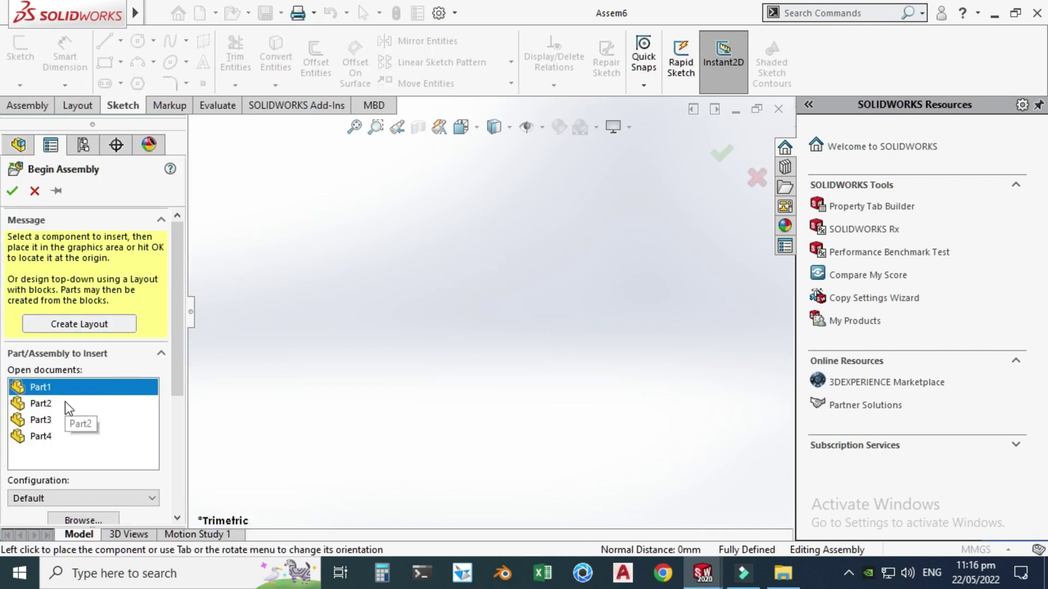
{"action": "left_click", "coordinate": [43, 403], "text": "ctrl"}
{"action": "left_click", "coordinate": [43, 418], "text": "ctrl"}
{"action": "left_click", "coordinate": [39, 435], "text": "ctrl"}
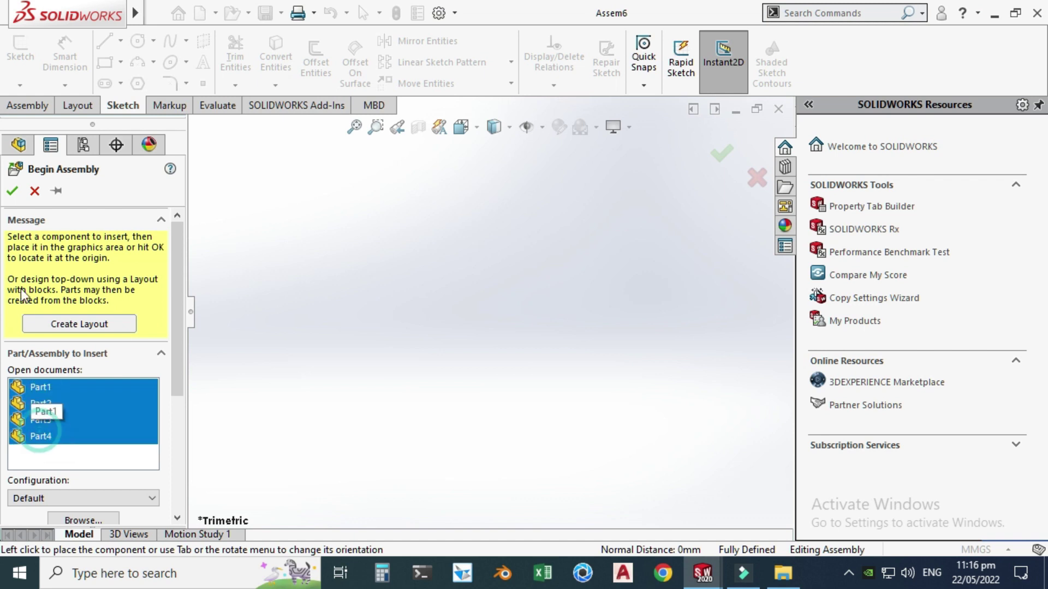
{"action": "left_click", "coordinate": [491, 251]}
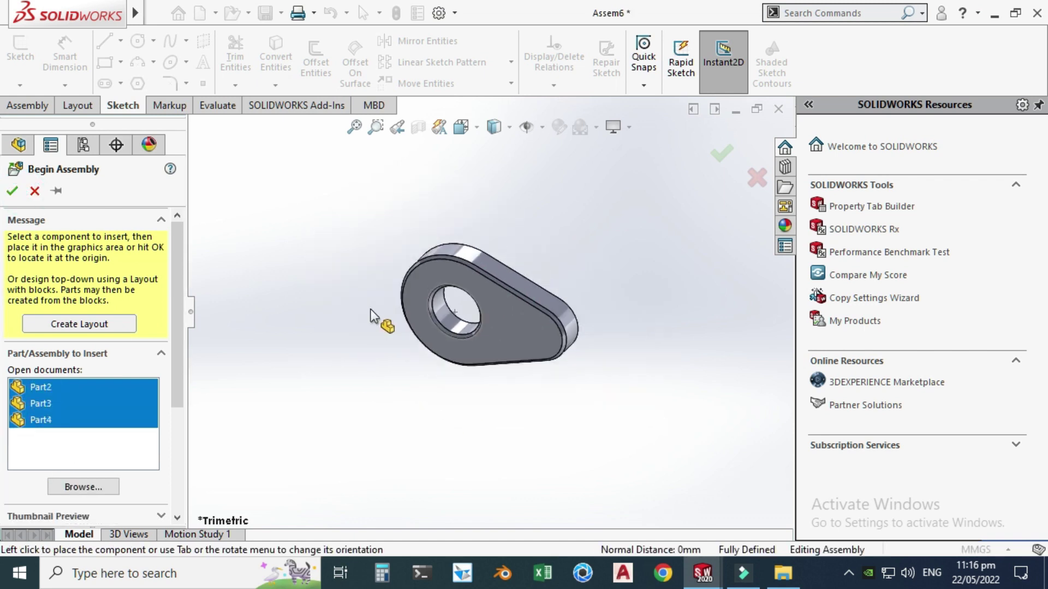
{"action": "left_click", "coordinate": [339, 214]}
{"action": "left_click", "coordinate": [309, 195]}
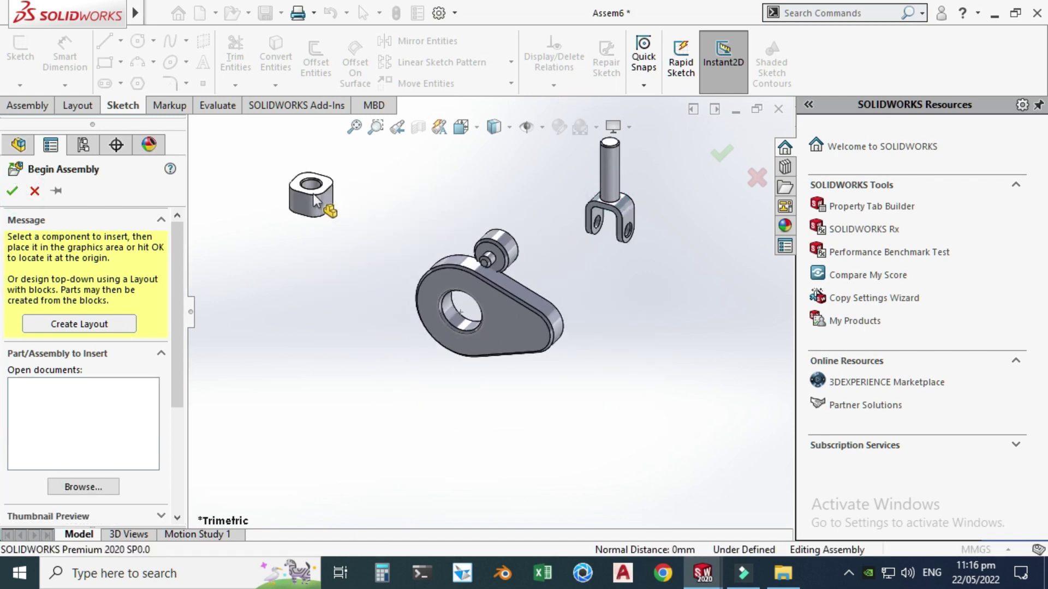
Move the roller up clear of the cam and set the fixed cam component to Float.
{"action": "scroll", "coordinate": [503, 271], "scroll_direction": "down", "scroll_amount": 5}
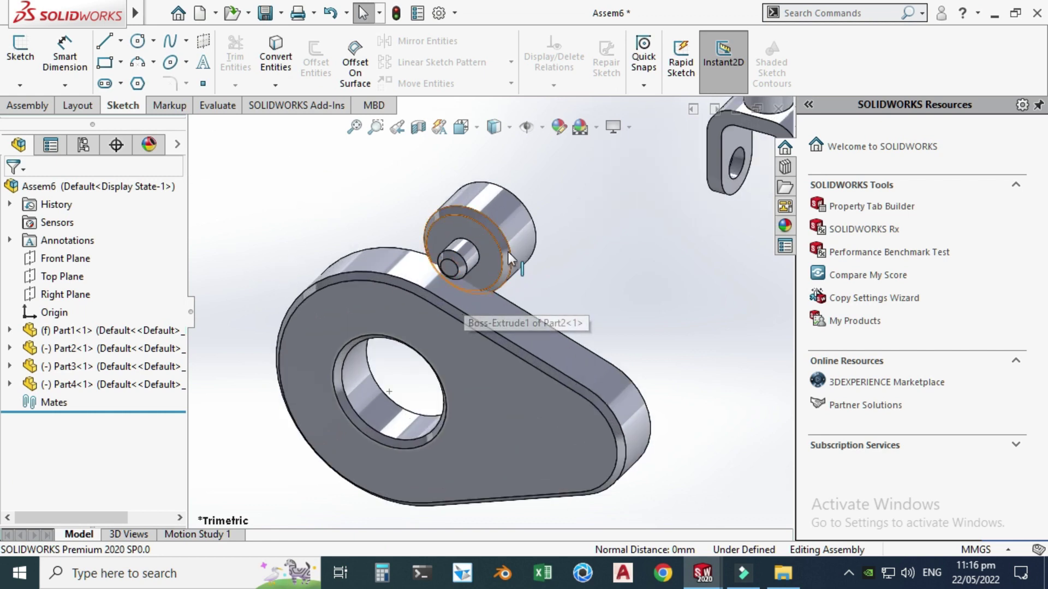
{"action": "left_click_drag", "start_coordinate": [488, 251], "coordinate": [487, 195]}
{"action": "mouse_move", "coordinate": [476, 388]}
{"action": "left_mouse_down"}
{"action": "mouse_move", "coordinate": [434, 336]}
{"action": "mouse_move", "coordinate": [490, 402]}
{"action": "left_mouse_up"}
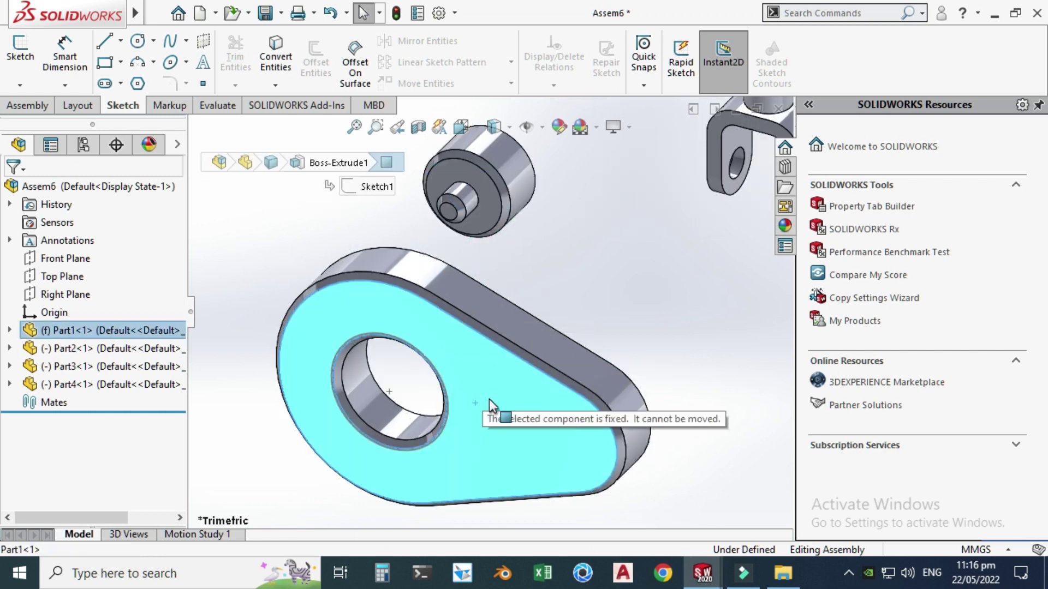
{"action": "right_click", "coordinate": [482, 394]}
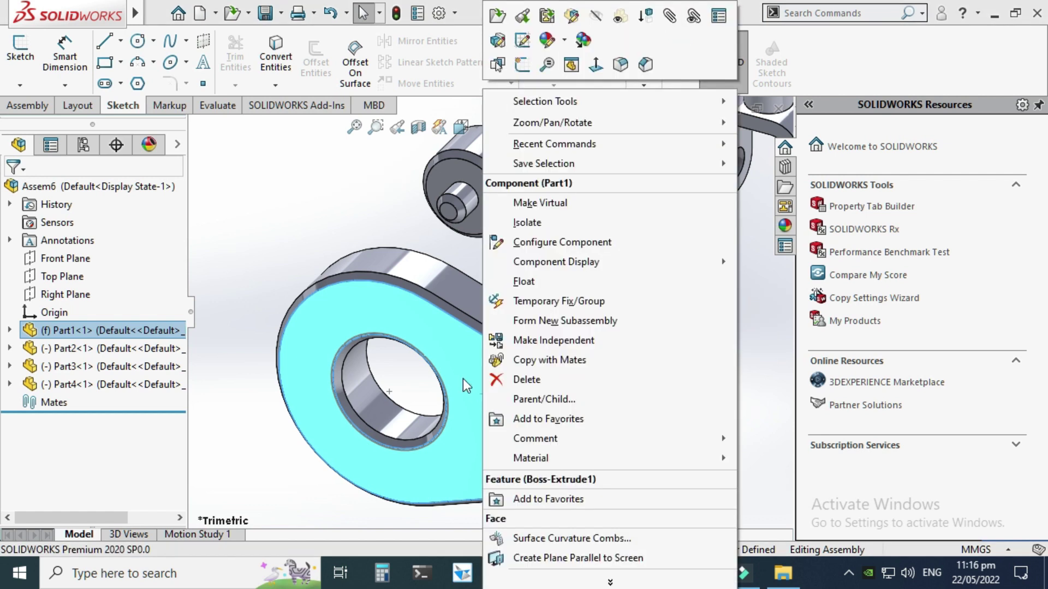
{"action": "left_click", "coordinate": [518, 281]}
{"action": "left_click", "coordinate": [339, 188]}
{"action": "scroll", "coordinate": [371, 246], "scroll_direction": "up", "scroll_amount": 5}
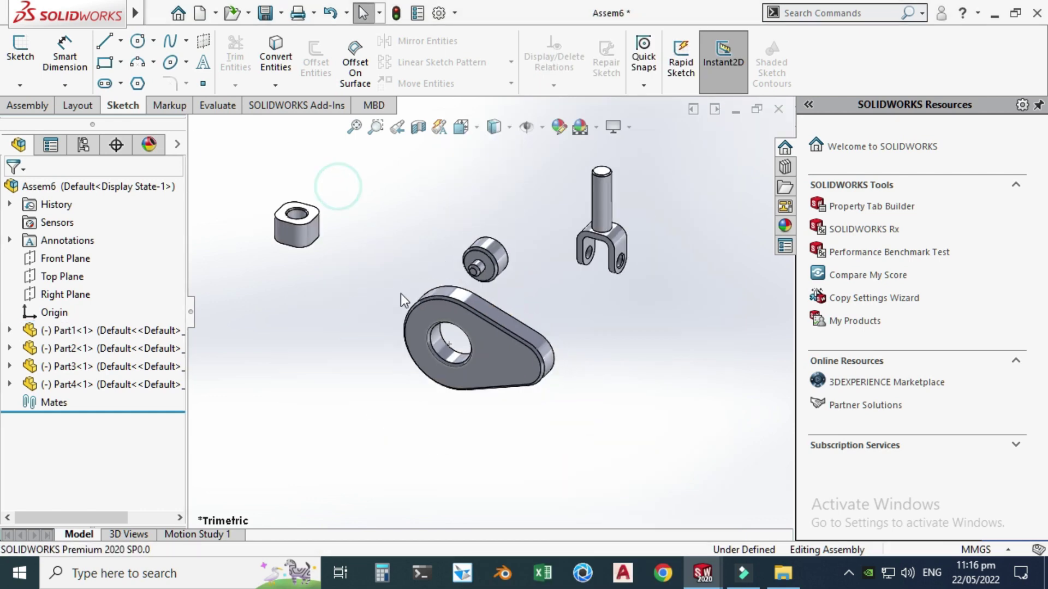
Open a new assembly sketch on the Front Plane and orient the view to Front.
{"action": "scroll", "coordinate": [440, 281], "scroll_direction": "down", "scroll_amount": 1}
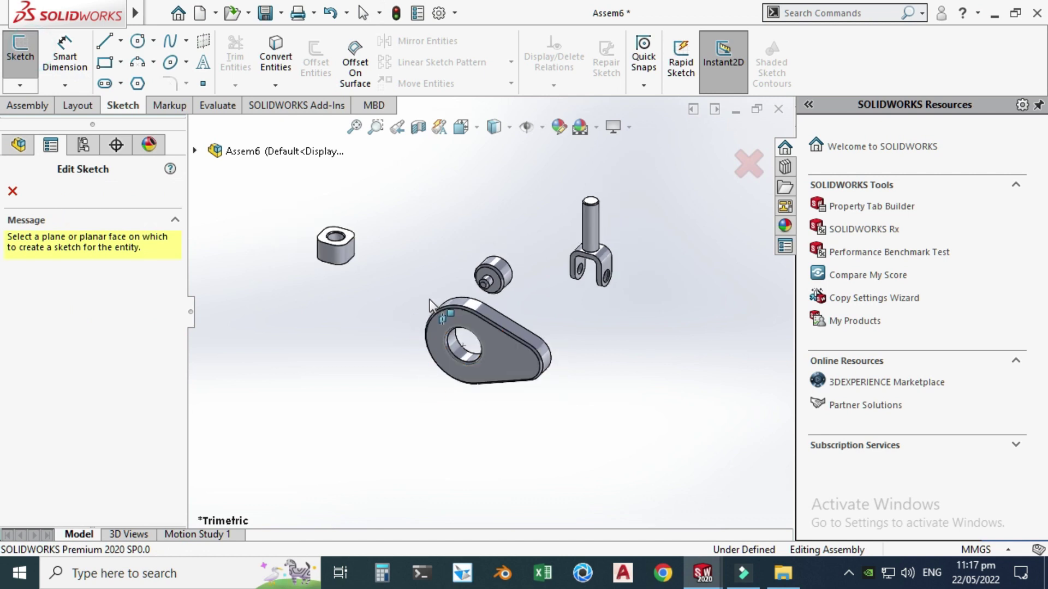
{"action": "scroll", "coordinate": [431, 308], "scroll_direction": "down", "scroll_amount": 3}
{"action": "scroll", "coordinate": [525, 361], "scroll_direction": "up", "scroll_amount": 3}
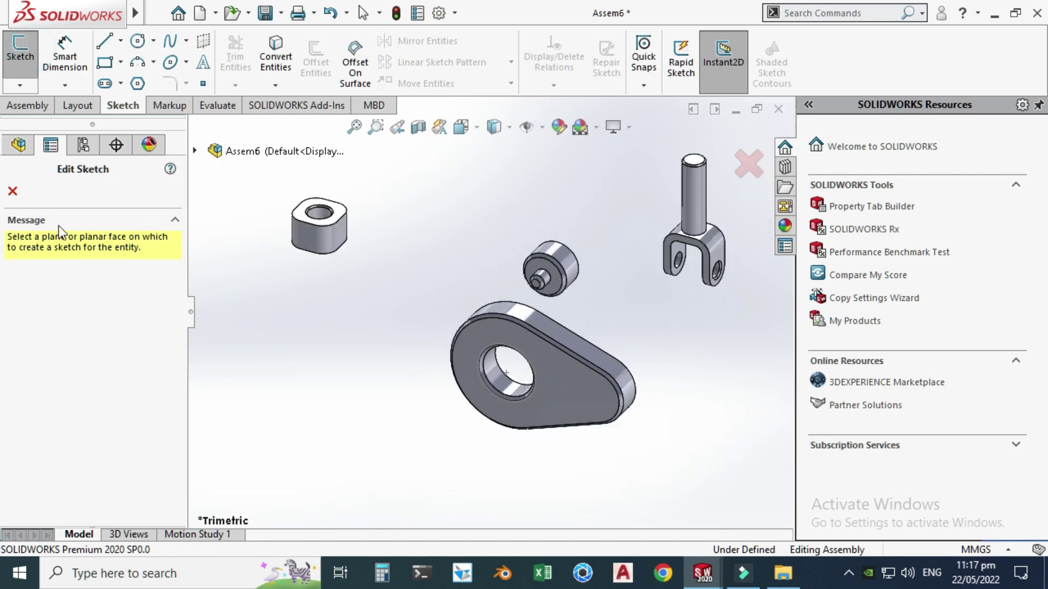
{"action": "left_click", "coordinate": [194, 151]}
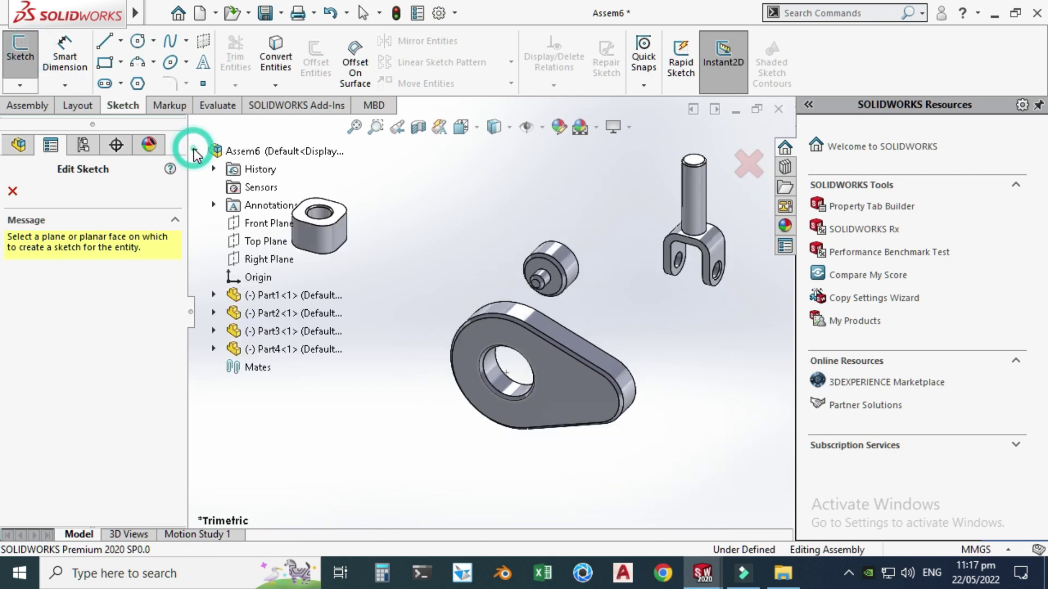
{"action": "left_click", "coordinate": [245, 225]}
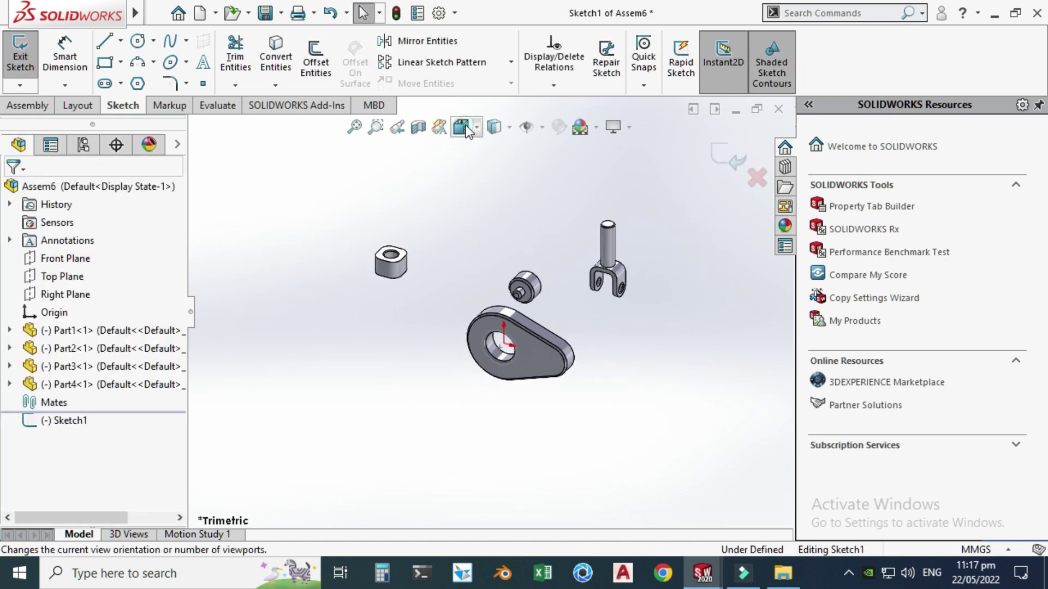
{"action": "left_click", "coordinate": [461, 126]}
{"action": "left_click", "coordinate": [352, 388]}
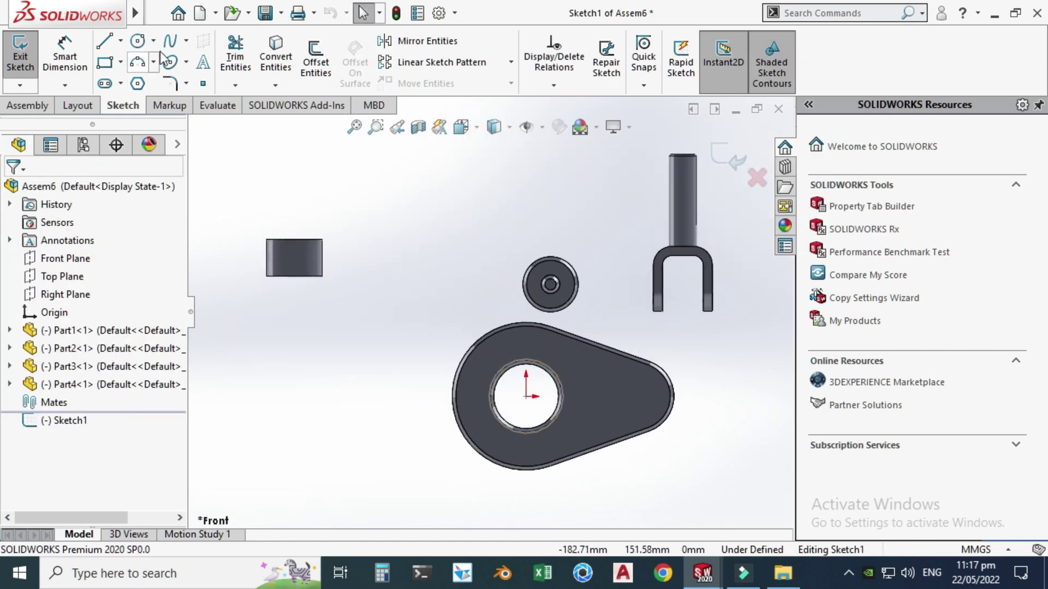
Sketch a circle centred on the assembly origin, larger than the cam's hole but inside the cam's outline.
{"action": "left_click", "coordinate": [139, 41]}
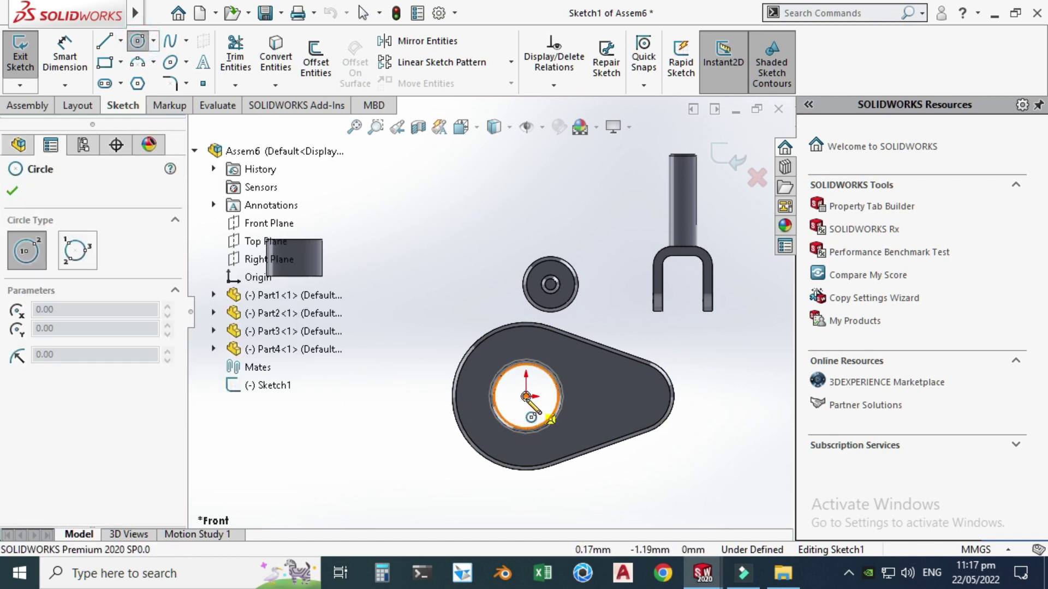
{"action": "left_click", "coordinate": [525, 397]}
{"action": "left_click", "coordinate": [487, 435]}
{"action": "key", "text": "Escape"}
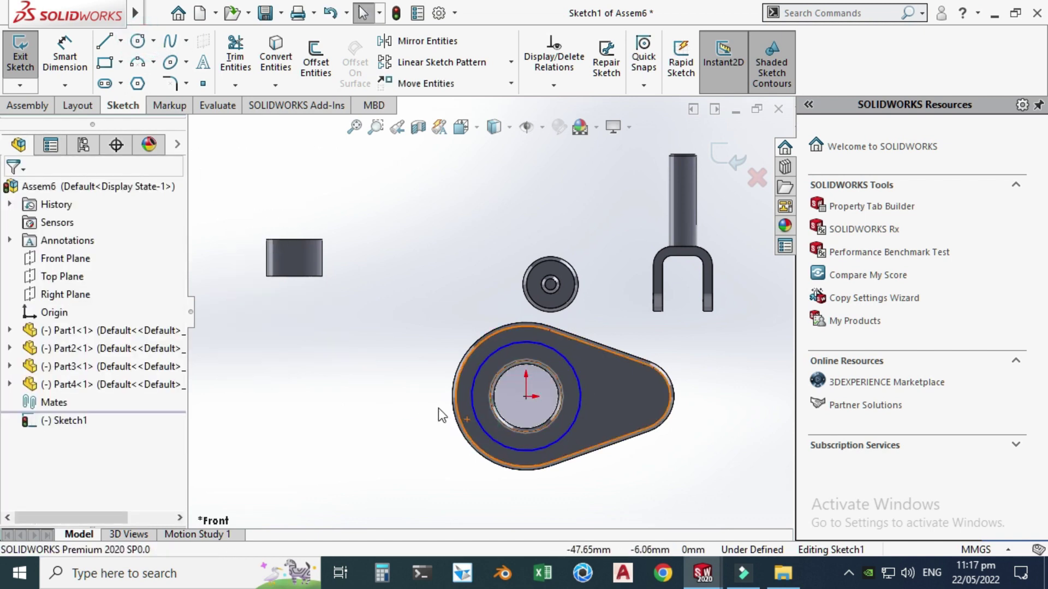
Finish the reference sketch and mate the cam's hole edge concentric with the sketched circle.
{"action": "left_click", "coordinate": [719, 158]}
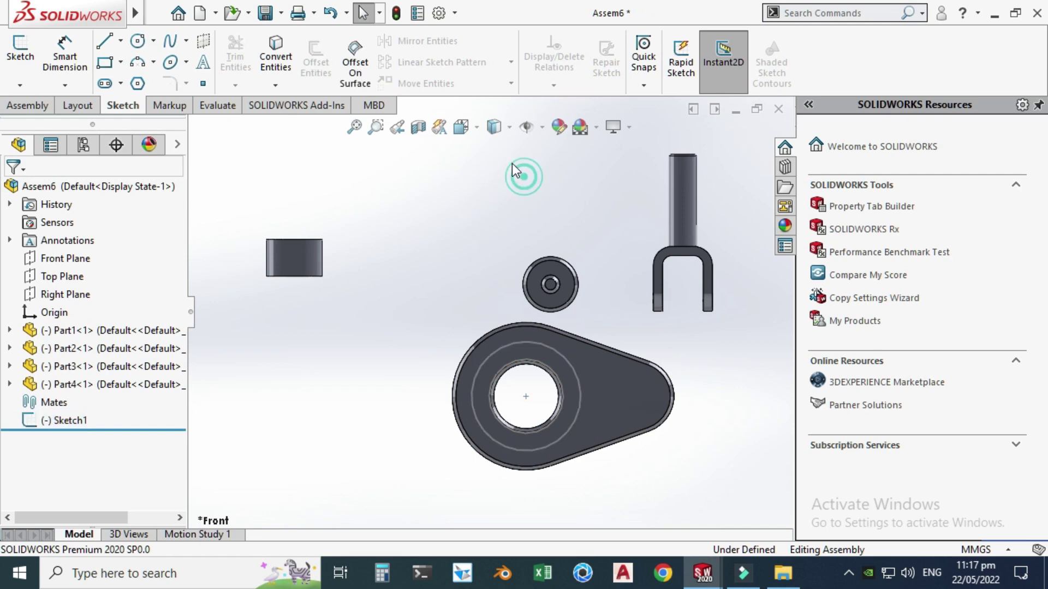
{"action": "right_click", "coordinate": [510, 161]}
{"action": "left_click", "coordinate": [555, 235]}
{"action": "middle_click_drag", "start_coordinate": [558, 240], "coordinate": [535, 295]}
{"action": "scroll", "coordinate": [491, 436], "scroll_direction": "down", "scroll_amount": 4}
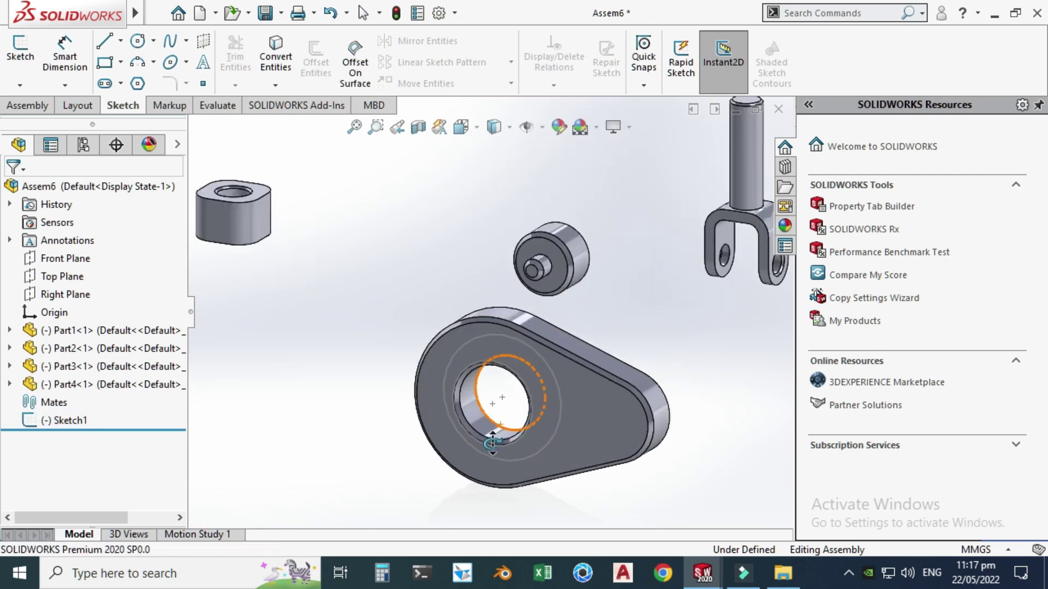
{"action": "left_click", "coordinate": [406, 302]}
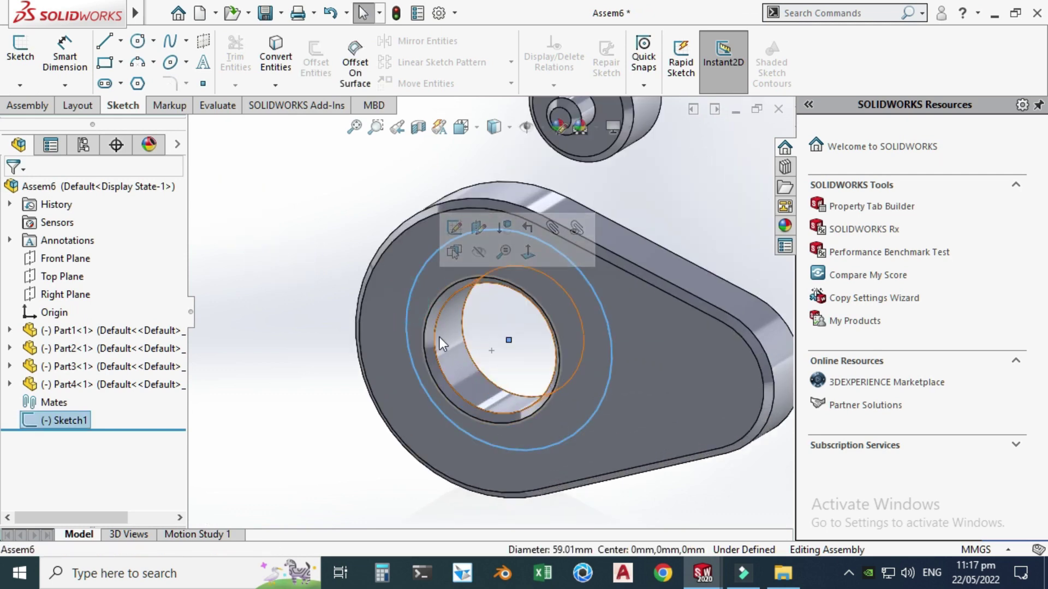
{"action": "left_click", "coordinate": [424, 312], "text": "ctrl"}
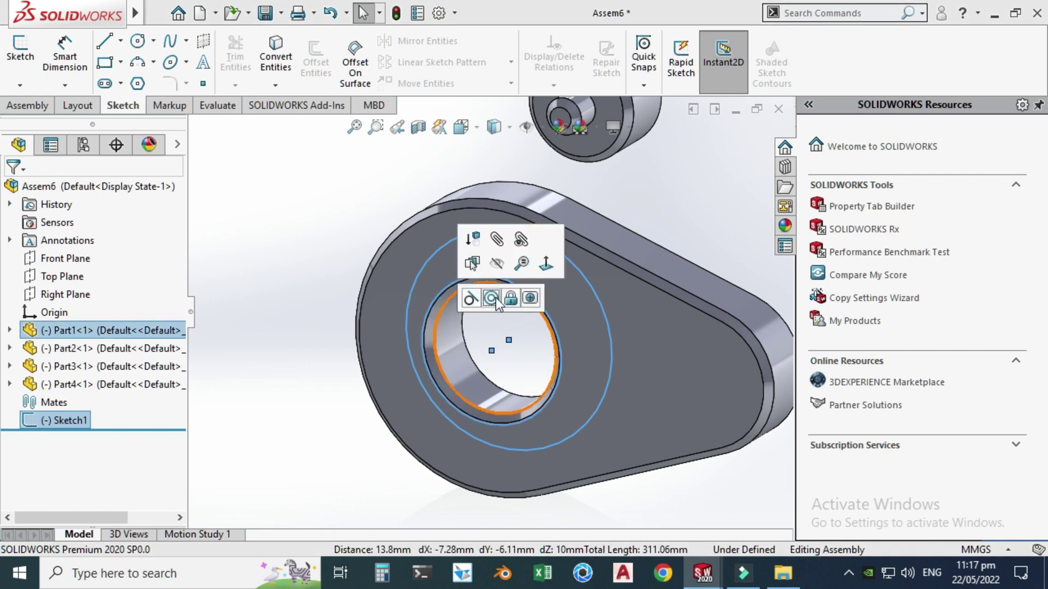
{"action": "left_click", "coordinate": [496, 304]}
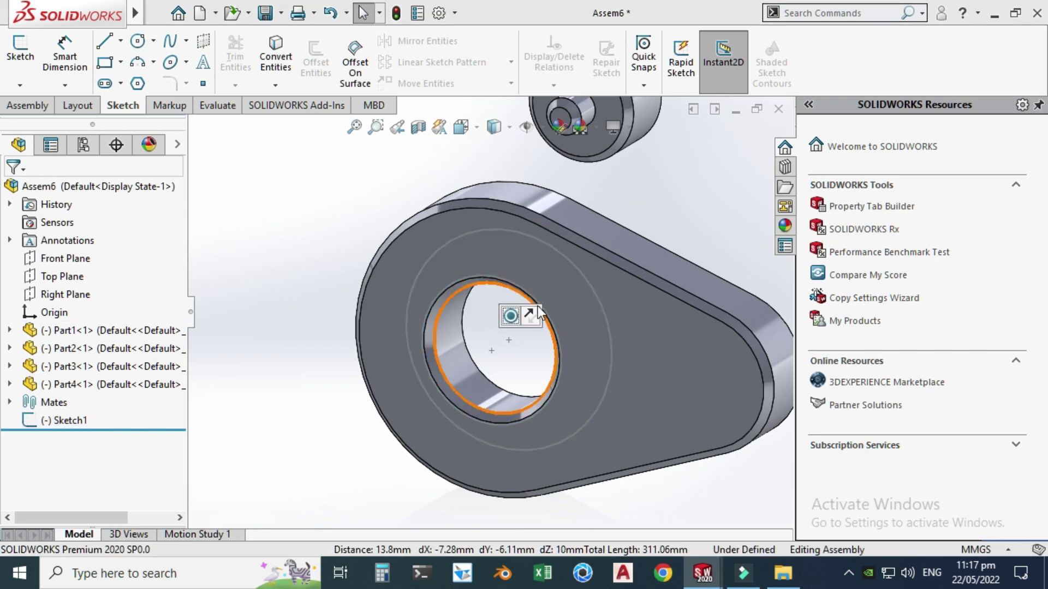
{"action": "left_click", "coordinate": [293, 255]}
{"action": "left_click", "coordinate": [9, 402]}
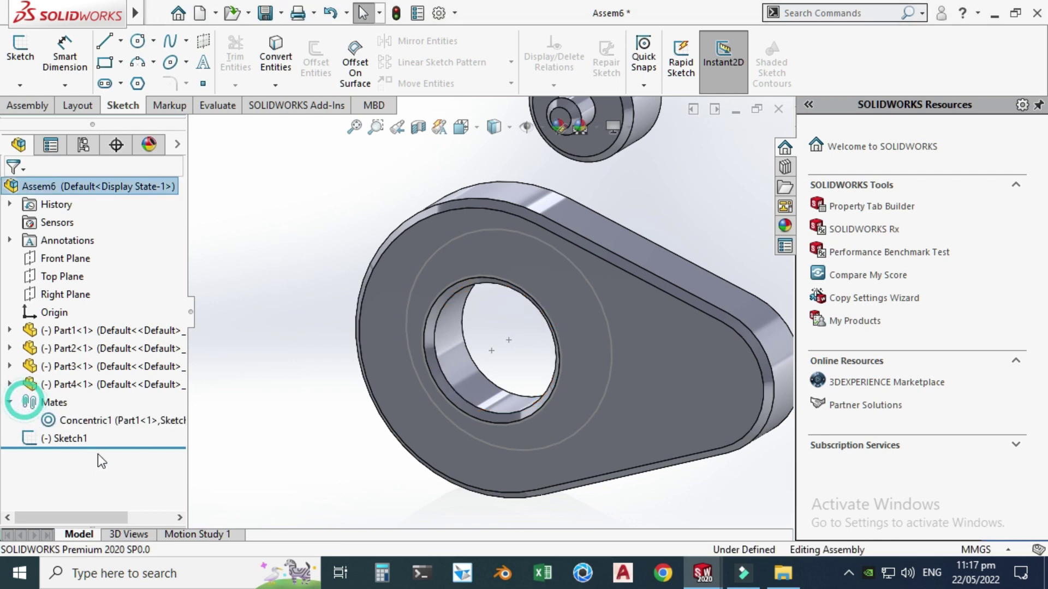
Mate Part1's Front Plane coincident with the assembly's Front Plane.
{"action": "key", "text": "f"}
{"action": "mouse_move", "coordinate": [582, 362]}
{"action": "left_mouse_down"}
{"action": "mouse_move", "coordinate": [481, 387]}
{"action": "mouse_move", "coordinate": [352, 467]}
{"action": "mouse_move", "coordinate": [367, 461]}
{"action": "mouse_move", "coordinate": [360, 511]}
{"action": "mouse_move", "coordinate": [393, 436]}
{"action": "mouse_move", "coordinate": [479, 303]}
{"action": "mouse_move", "coordinate": [641, 286]}
{"action": "mouse_move", "coordinate": [475, 349]}
{"action": "mouse_move", "coordinate": [610, 352]}
{"action": "mouse_move", "coordinate": [513, 398]}
{"action": "mouse_move", "coordinate": [581, 344]}
{"action": "mouse_move", "coordinate": [423, 398]}
{"action": "mouse_move", "coordinate": [620, 306]}
{"action": "mouse_move", "coordinate": [480, 391]}
{"action": "mouse_move", "coordinate": [595, 318]}
{"action": "mouse_move", "coordinate": [491, 327]}
{"action": "mouse_move", "coordinate": [529, 348]}
{"action": "mouse_move", "coordinate": [587, 326]}
{"action": "mouse_move", "coordinate": [491, 376]}
{"action": "left_mouse_up"}
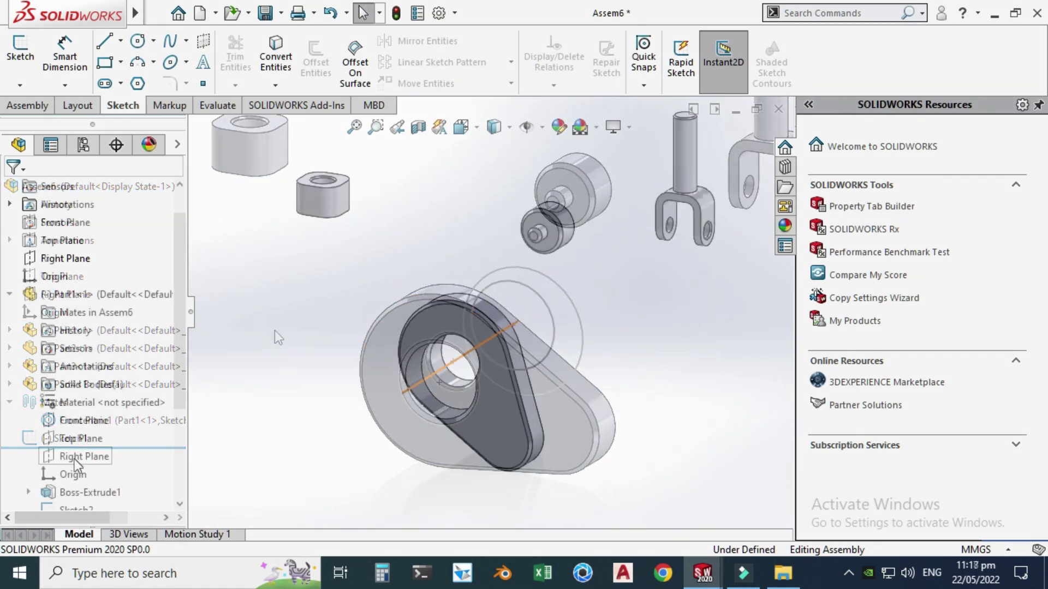
{"action": "left_click", "coordinate": [76, 421]}
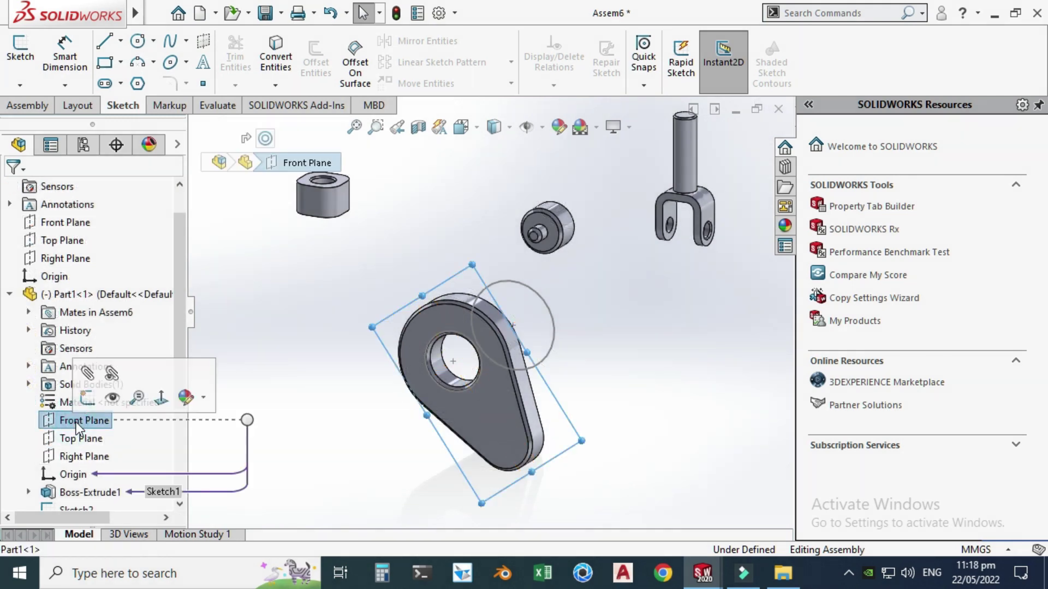
{"action": "left_click", "coordinate": [71, 221], "text": "ctrl"}
{"action": "left_click", "coordinate": [83, 230]}
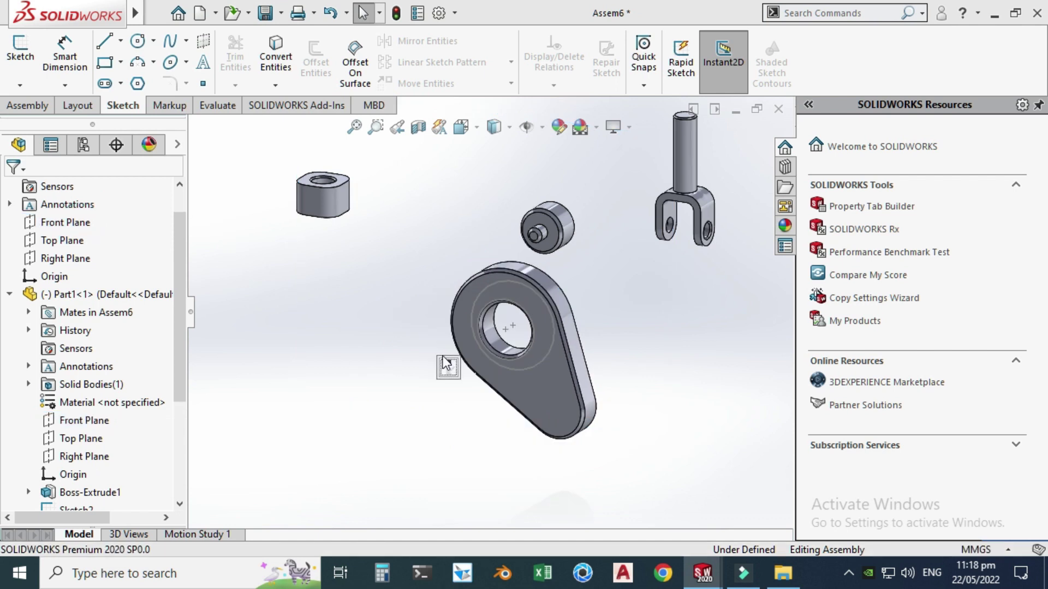
Swing the cam about its hole until its lobe points downward.
{"action": "left_click_drag", "start_coordinate": [542, 397], "coordinate": [398, 434]}
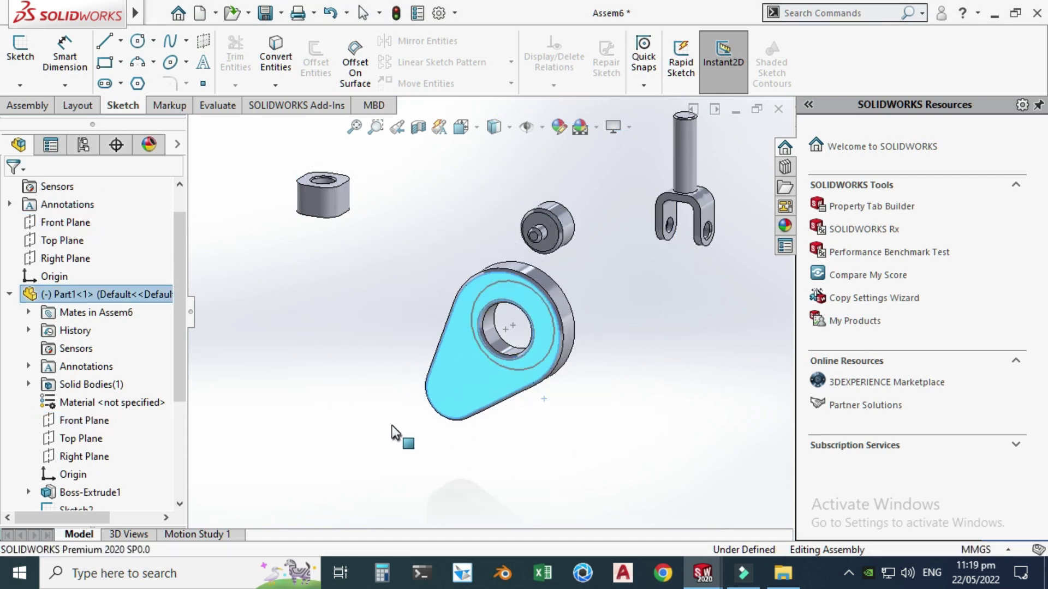
{"action": "left_click_drag", "start_coordinate": [470, 386], "coordinate": [552, 345]}
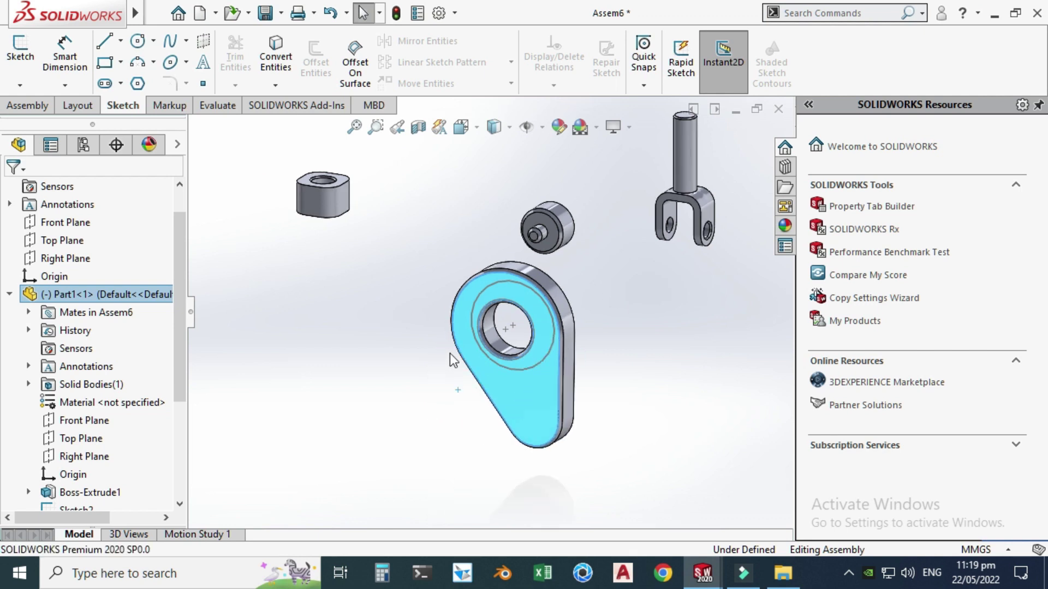
{"action": "key", "text": "f"}
Show the assembly from the Front view on a plain white background.
{"action": "left_click", "coordinate": [461, 126]}
{"action": "left_click", "coordinate": [311, 413]}
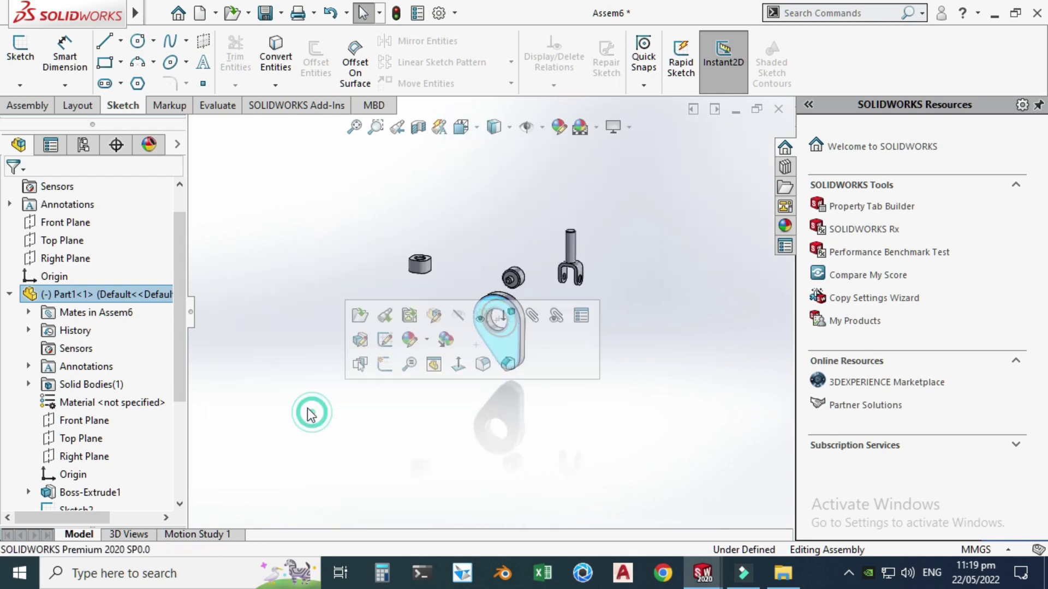
{"action": "left_click", "coordinate": [409, 204]}
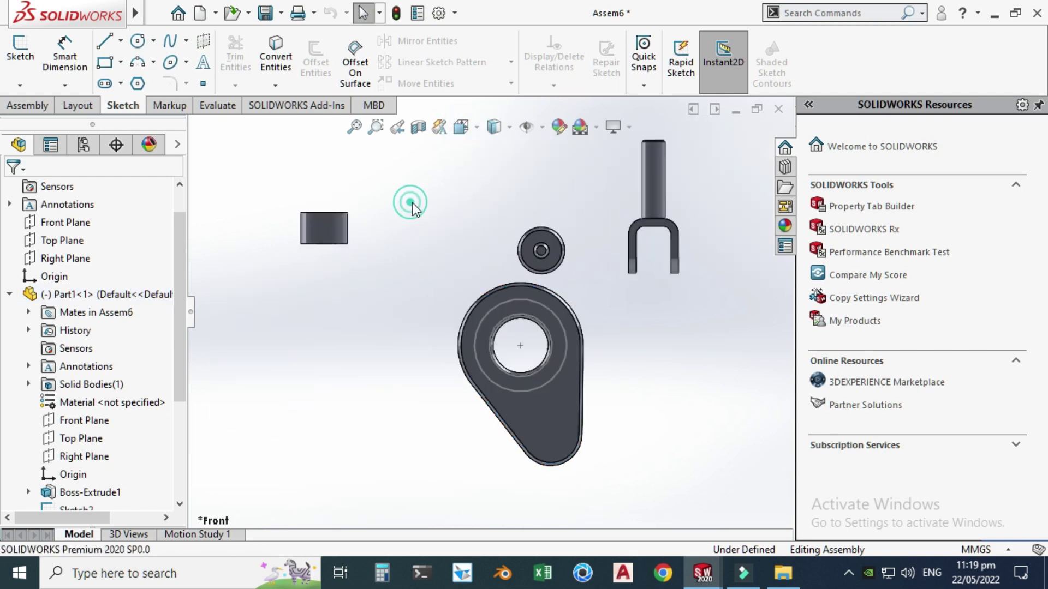
{"action": "left_click", "coordinate": [611, 125]}
{"action": "left_click", "coordinate": [604, 44]}
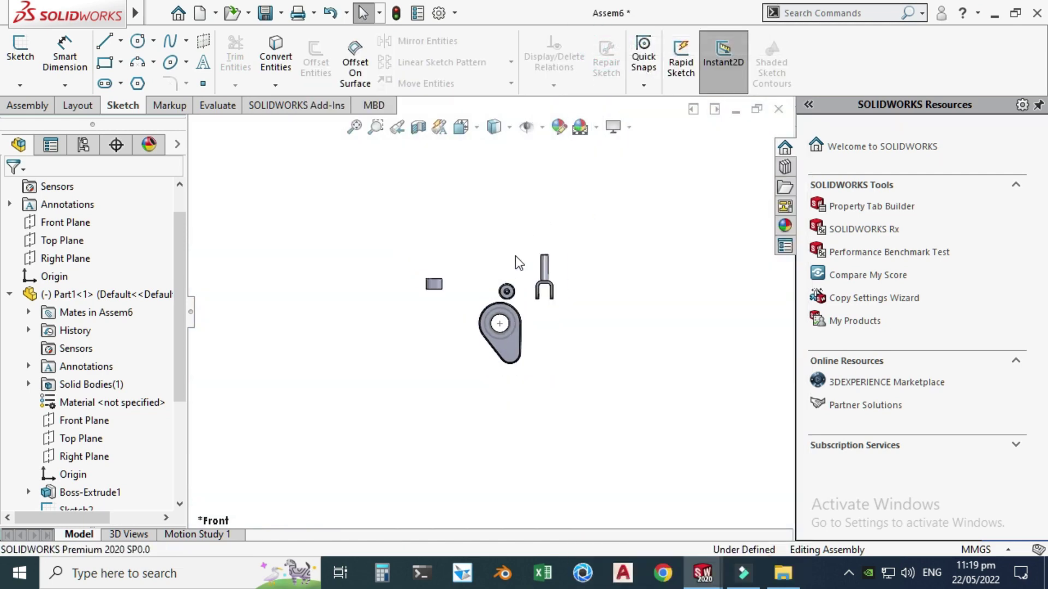
Move the forked follower to a position above the roller and the cam.
{"action": "right_click", "coordinate": [497, 189]}
{"action": "left_click", "coordinate": [535, 256]}
{"action": "left_click_drag", "start_coordinate": [538, 262], "coordinate": [508, 322]}
{"action": "scroll", "coordinate": [487, 207], "scroll_direction": "down", "scroll_amount": 2}
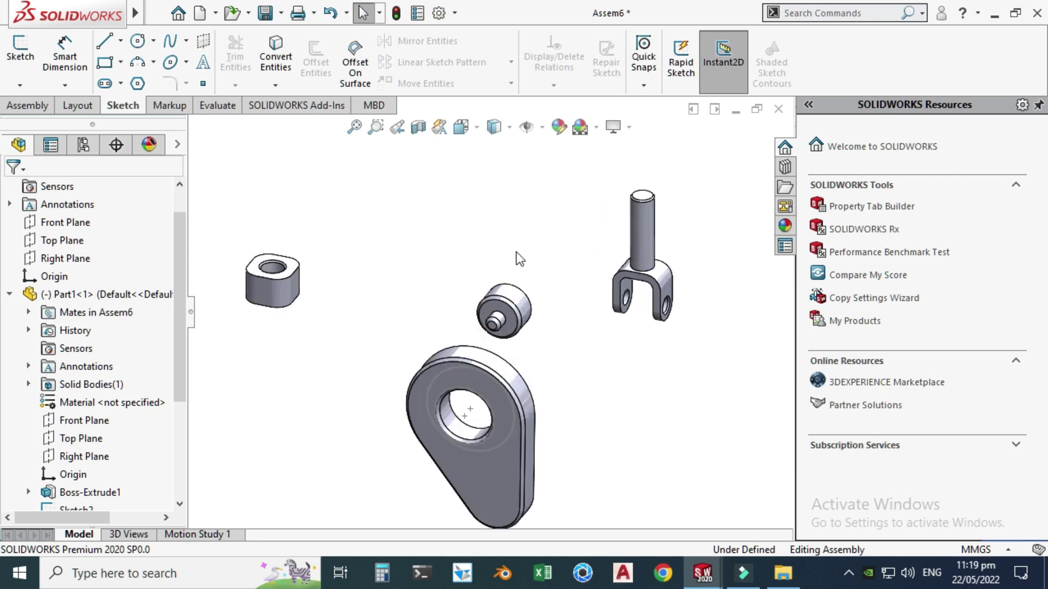
{"action": "left_click_drag", "start_coordinate": [647, 235], "coordinate": [447, 183]}
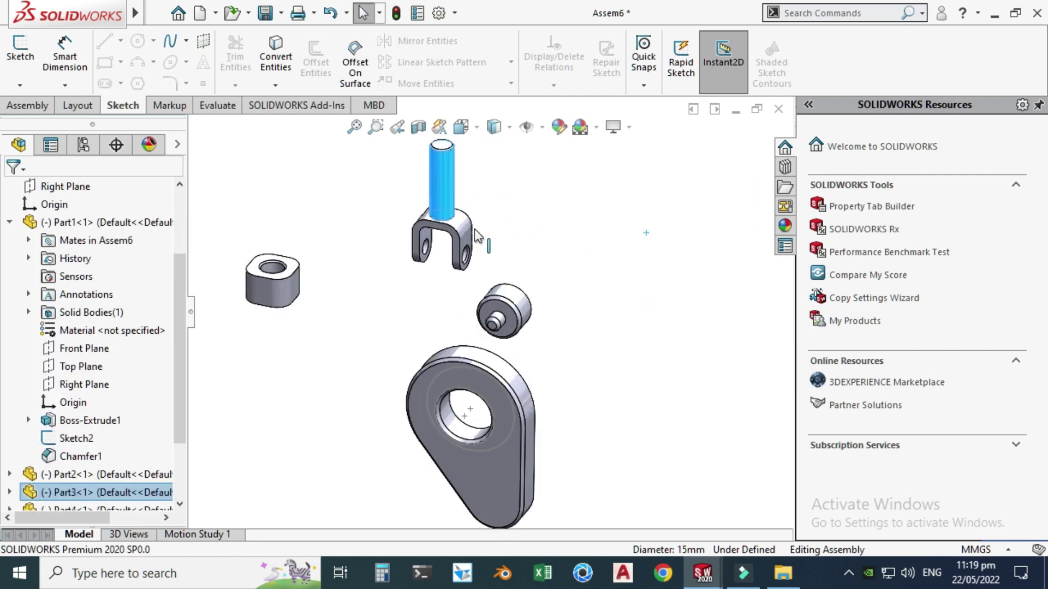
{"action": "left_click", "coordinate": [503, 228]}
Mate the roller's pin face concentric with the hole in the follower's fork arm.
{"action": "scroll", "coordinate": [478, 252], "scroll_direction": "down", "scroll_amount": 3}
{"action": "scroll", "coordinate": [499, 316], "scroll_direction": "down", "scroll_amount": 2}
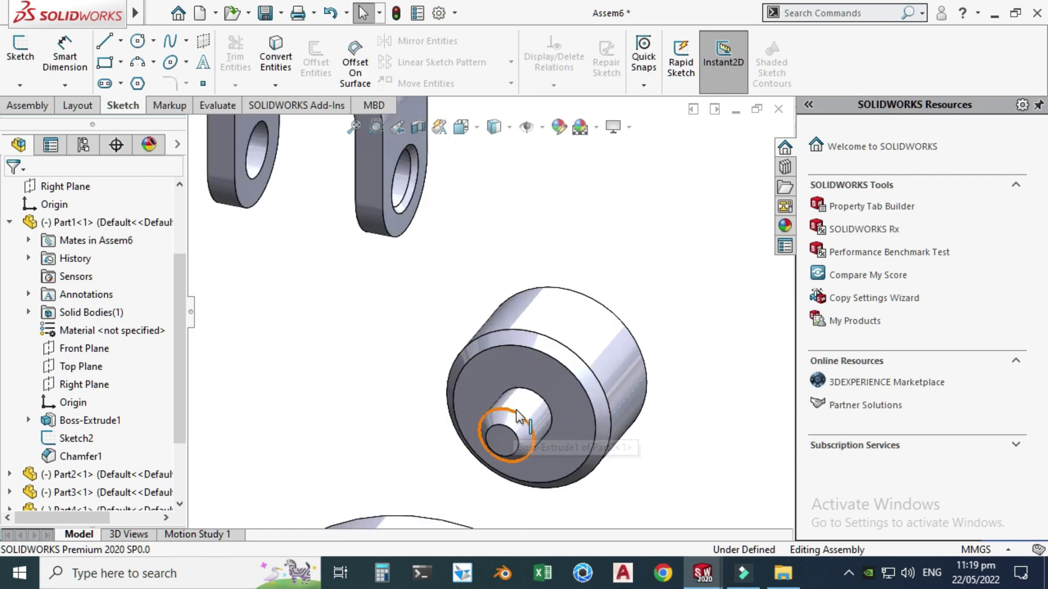
{"action": "left_click", "coordinate": [498, 431]}
{"action": "scroll", "coordinate": [418, 220], "scroll_direction": "up", "scroll_amount": 1}
{"action": "scroll", "coordinate": [417, 220], "scroll_direction": "down", "scroll_amount": 3}
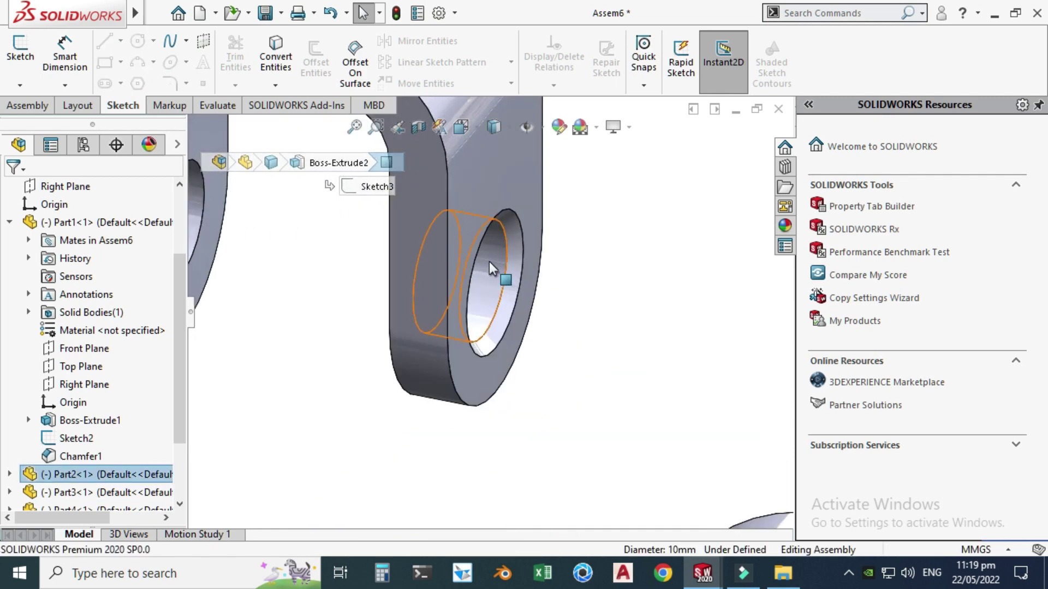
{"action": "left_click", "coordinate": [490, 267], "text": "ctrl"}
{"action": "scroll", "coordinate": [491, 273], "scroll_direction": "up", "scroll_amount": 1}
{"action": "scroll", "coordinate": [499, 325], "scroll_direction": "up", "scroll_amount": 3}
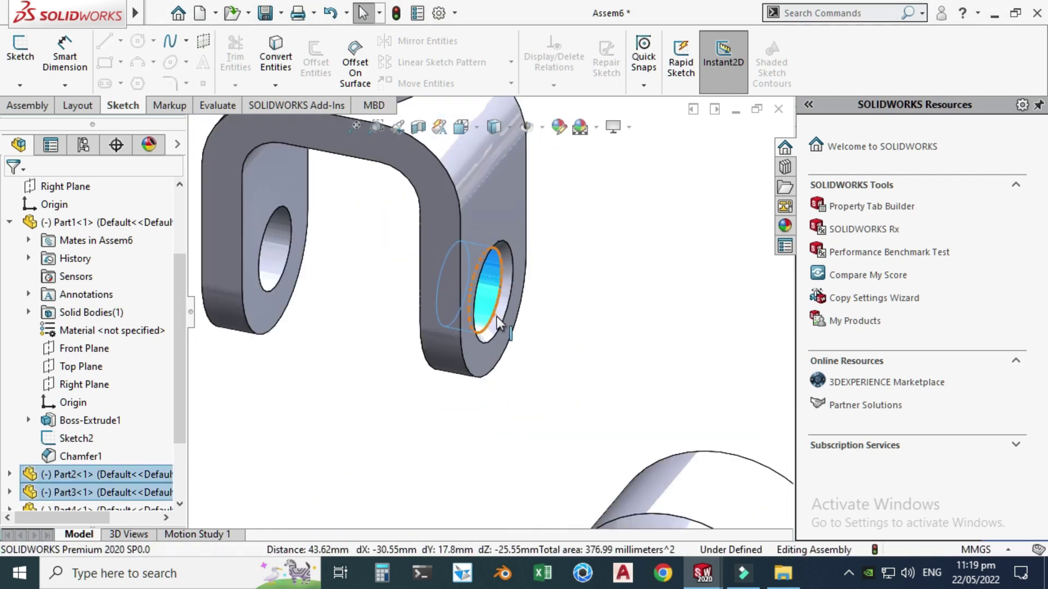
{"action": "left_click", "coordinate": [37, 108]}
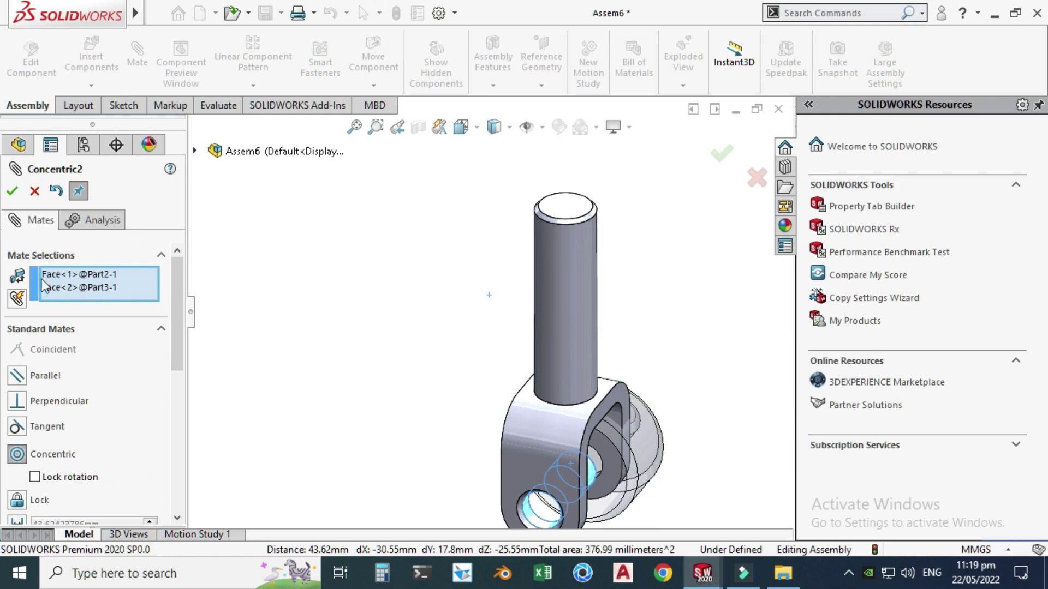
{"action": "left_click", "coordinate": [12, 190]}
{"action": "right_click", "coordinate": [351, 204]}
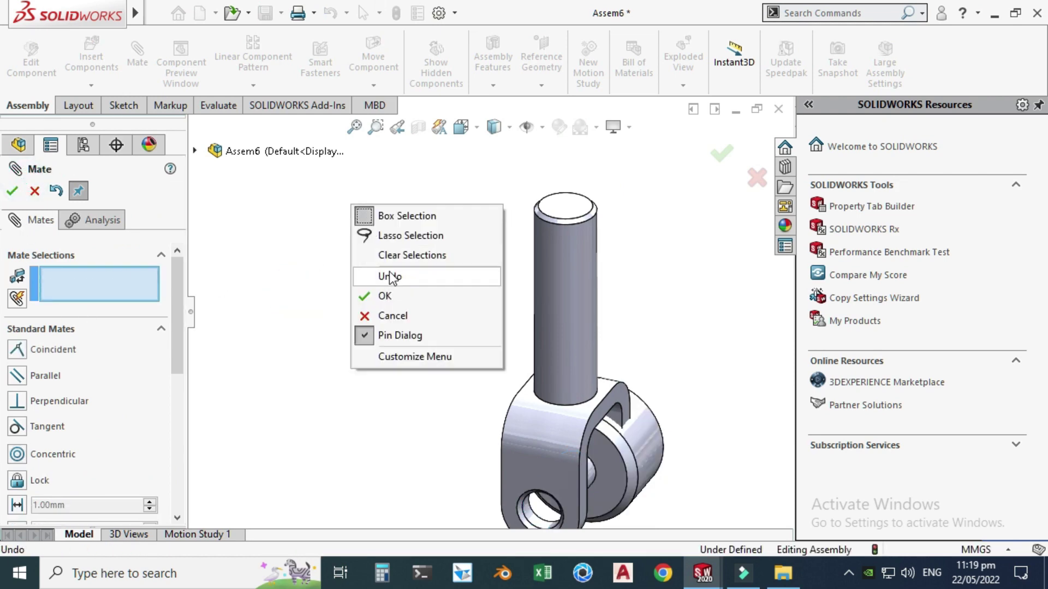
{"action": "left_click", "coordinate": [399, 304]}
Slide the roller along its mated axis until it sits clear of the fork.
{"action": "scroll", "coordinate": [539, 408], "scroll_direction": "down", "scroll_amount": 4}
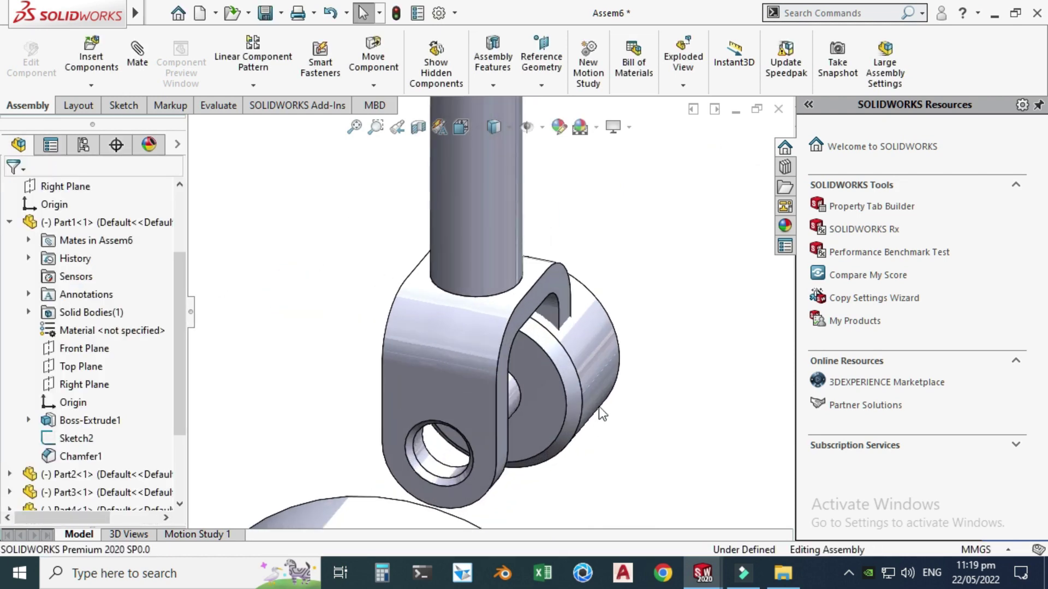
{"action": "left_click_drag", "start_coordinate": [540, 409], "coordinate": [688, 153]}
{"action": "key", "text": "Escape"}
{"action": "scroll", "coordinate": [610, 279], "scroll_direction": "up", "scroll_amount": 5}
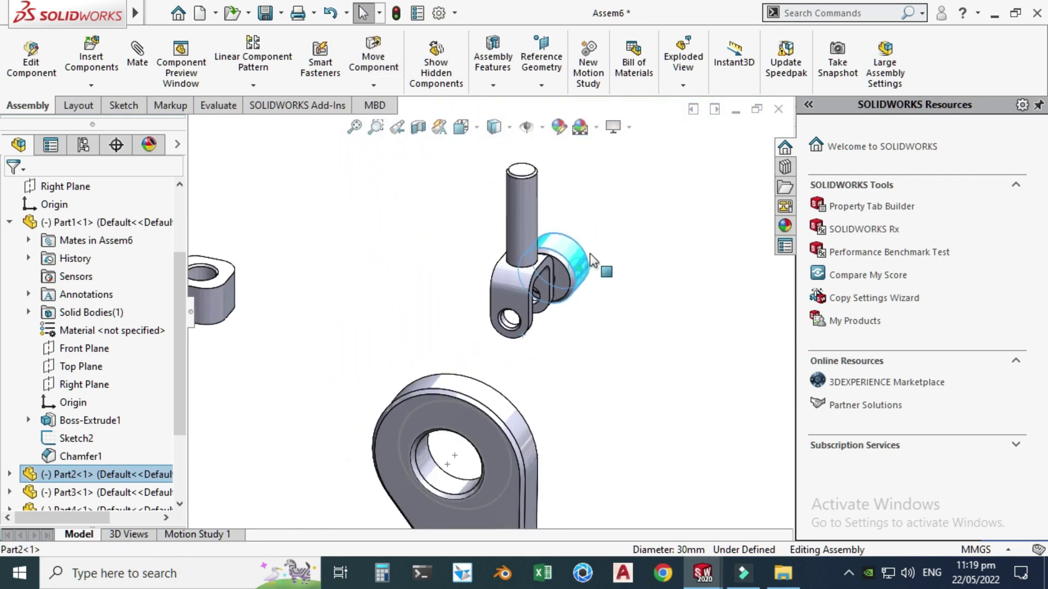
{"action": "left_click_drag", "start_coordinate": [593, 260], "coordinate": [634, 264]}
Start another mate between the roller and the fork, using the advanced Width type.
{"action": "right_click", "coordinate": [612, 300]}
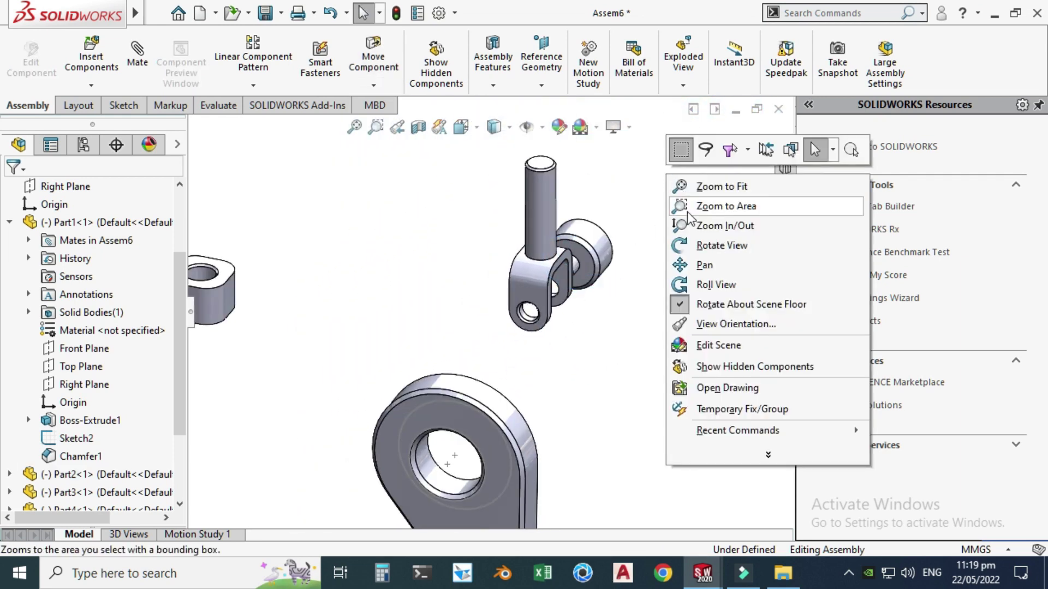
{"action": "left_click", "coordinate": [683, 244]}
{"action": "left_click_drag", "start_coordinate": [686, 244], "coordinate": [575, 211]}
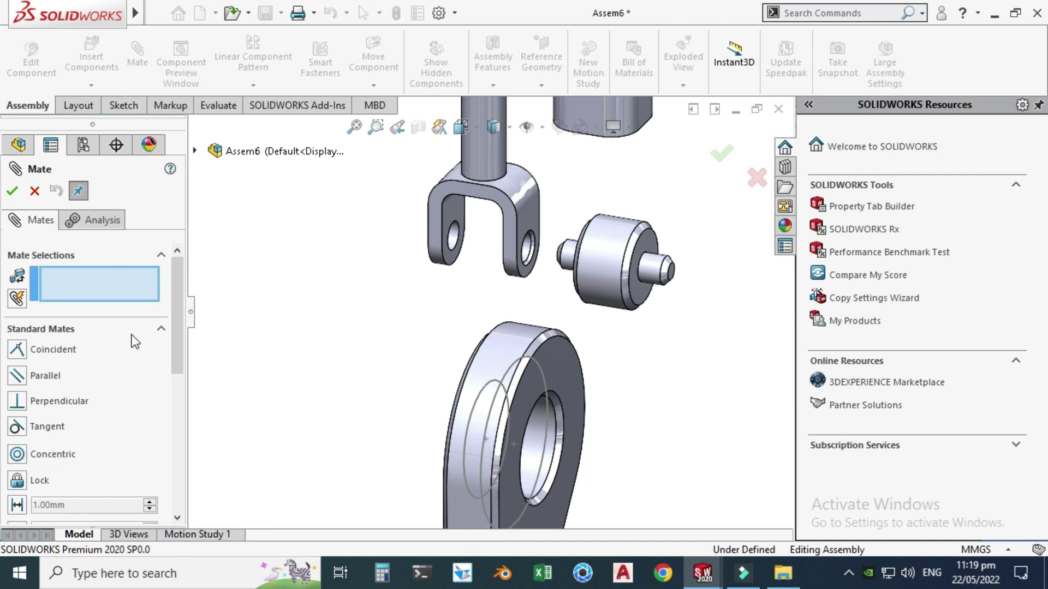
{"action": "left_click_drag", "start_coordinate": [180, 317], "coordinate": [176, 415]}
{"action": "left_click", "coordinate": [75, 360]}
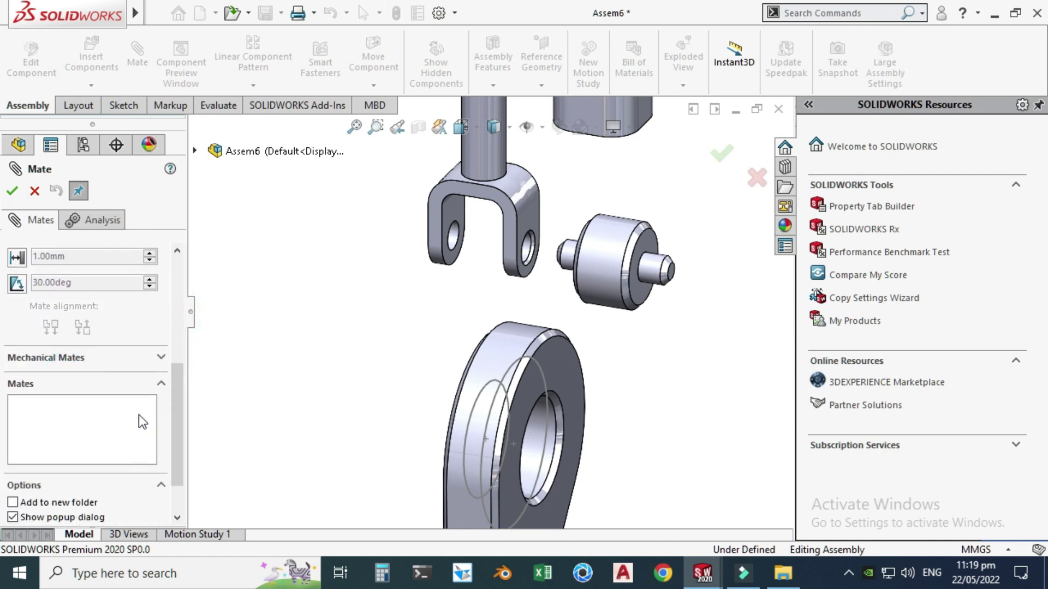
{"action": "left_click_drag", "start_coordinate": [176, 423], "coordinate": [178, 354]}
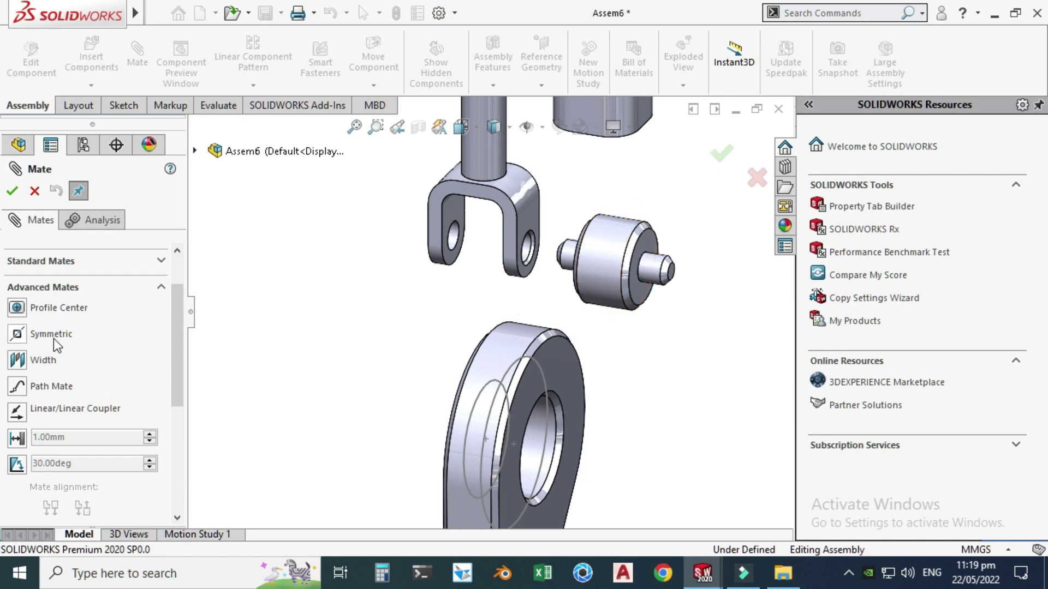
{"action": "left_click", "coordinate": [18, 361]}
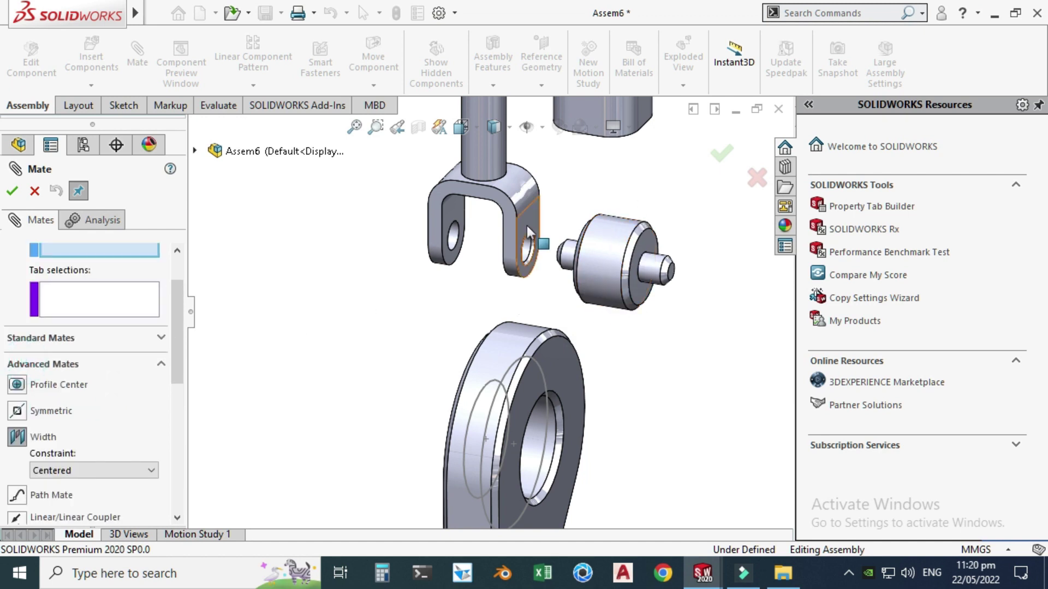
Set the outer faces of the two fork arms as the mate's width selections.
{"action": "scroll", "coordinate": [526, 225], "scroll_direction": "down", "scroll_amount": 4}
{"action": "left_click", "coordinate": [515, 272]}
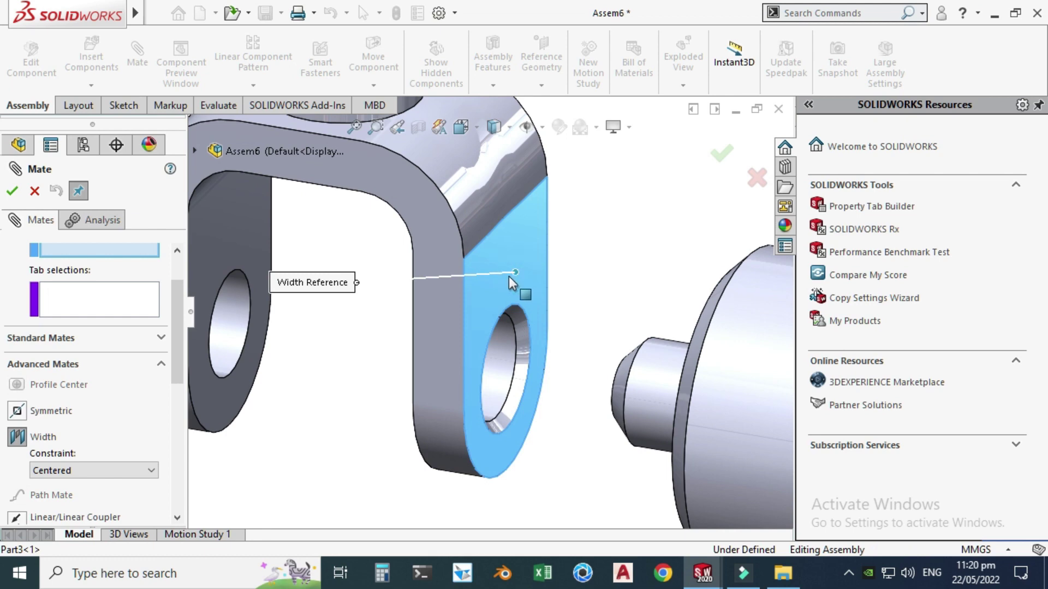
{"action": "scroll", "coordinate": [494, 284], "scroll_direction": "up", "scroll_amount": 3}
{"action": "middle_click_drag", "start_coordinate": [395, 304], "coordinate": [431, 273]}
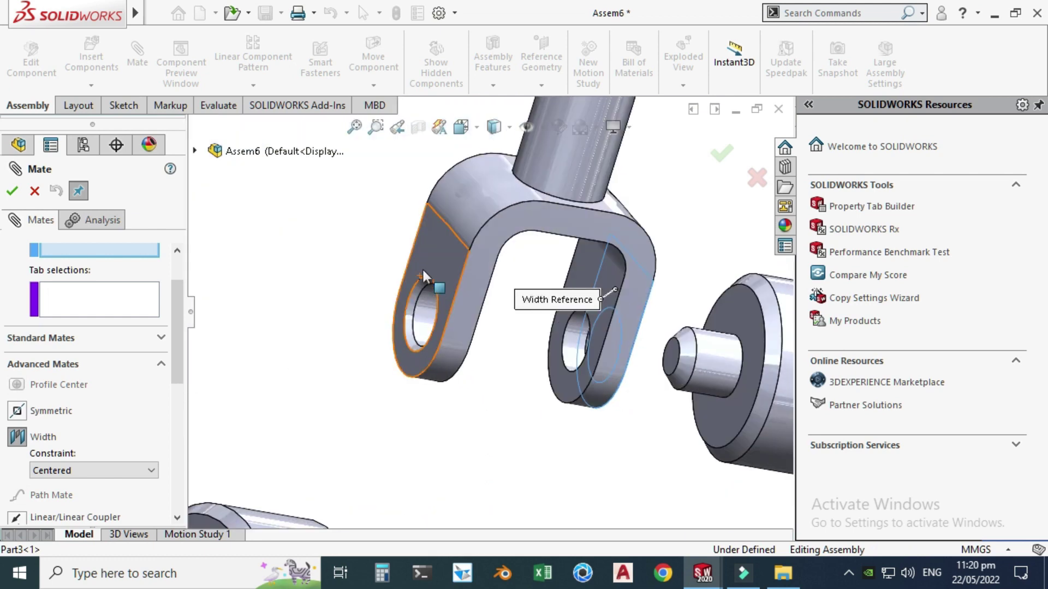
{"action": "left_click", "coordinate": [426, 261]}
{"action": "left_click", "coordinate": [426, 261]}
Set the two end faces of the roller's pin as the tab selections to centre it between the fork arms.
{"action": "scroll", "coordinate": [656, 361], "scroll_direction": "down", "scroll_amount": 3}
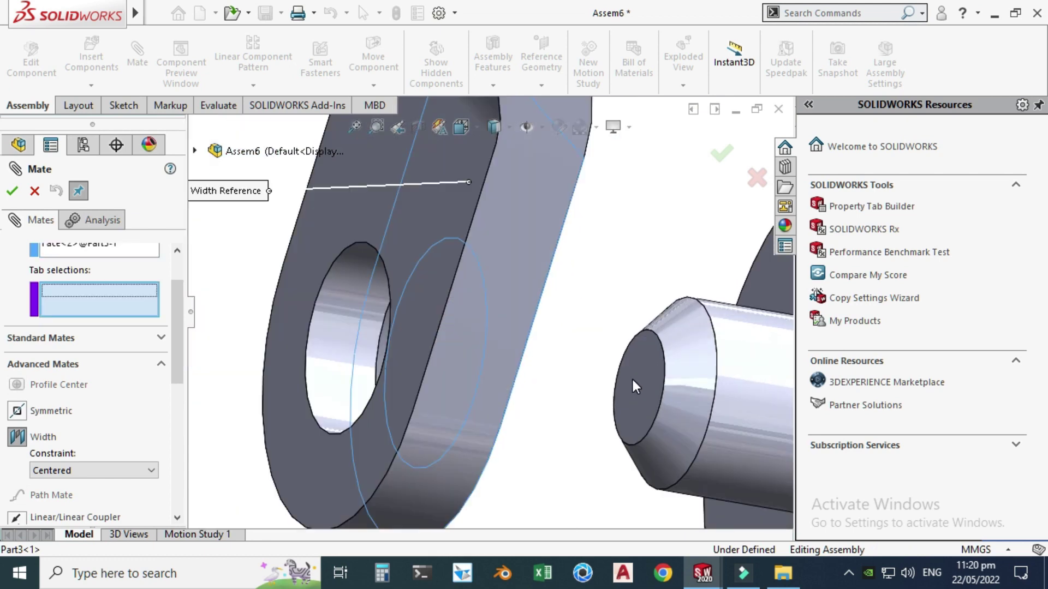
{"action": "scroll", "coordinate": [633, 380], "scroll_direction": "up", "scroll_amount": 2}
{"action": "left_click", "coordinate": [597, 360]}
{"action": "scroll", "coordinate": [597, 362], "scroll_direction": "up", "scroll_amount": 3}
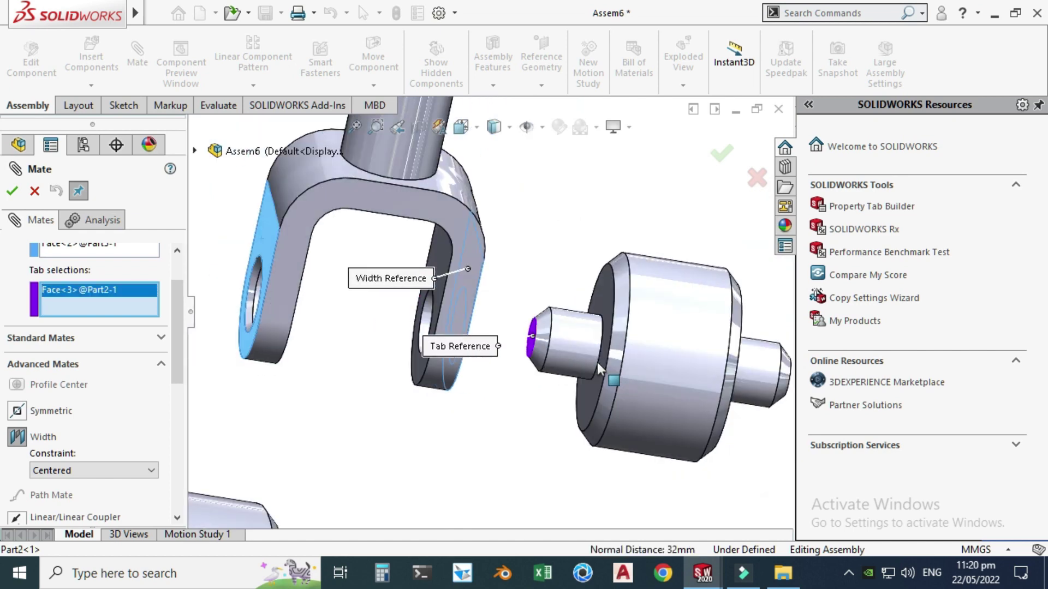
{"action": "scroll", "coordinate": [670, 378], "scroll_direction": "down", "scroll_amount": 4}
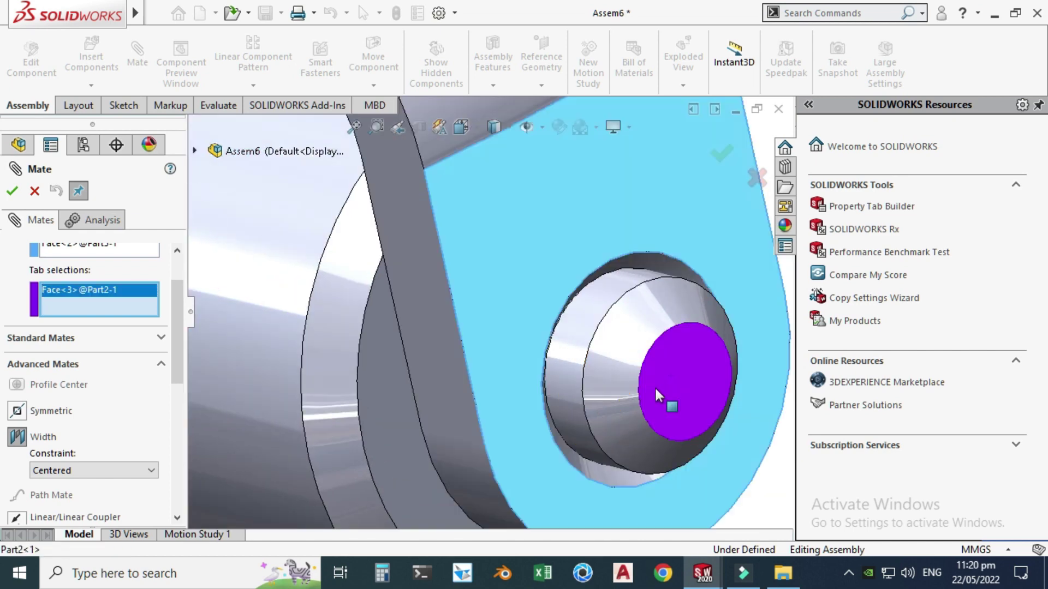
{"action": "left_click", "coordinate": [656, 394]}
{"action": "scroll", "coordinate": [656, 394], "scroll_direction": "up", "scroll_amount": 5}
{"action": "scroll", "coordinate": [483, 257], "scroll_direction": "down", "scroll_amount": 2}
{"action": "scroll", "coordinate": [420, 315], "scroll_direction": "up", "scroll_amount": 2}
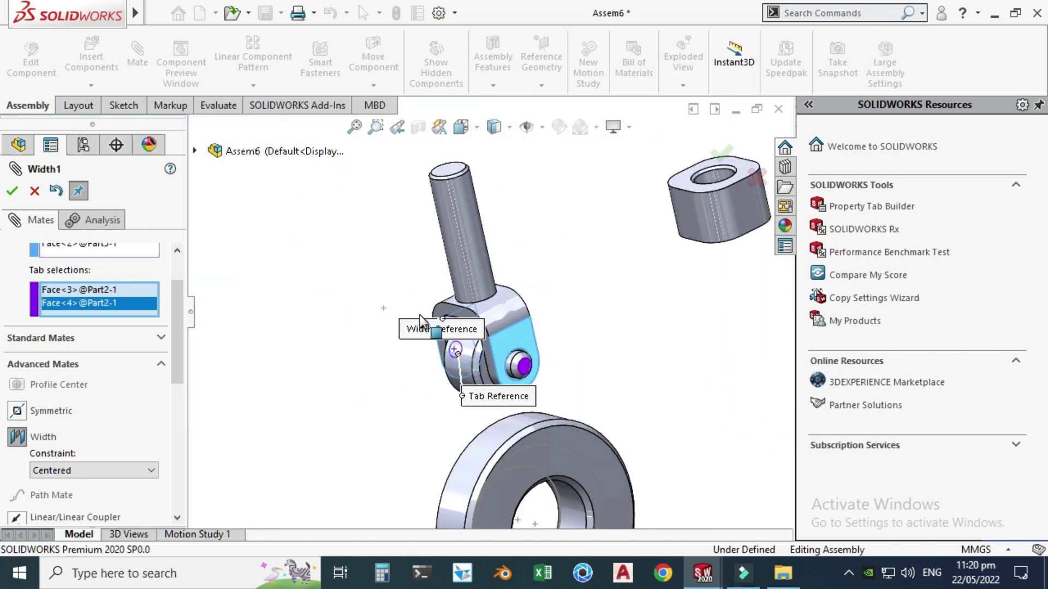
{"action": "scroll", "coordinate": [473, 344], "scroll_direction": "down", "scroll_amount": 3}
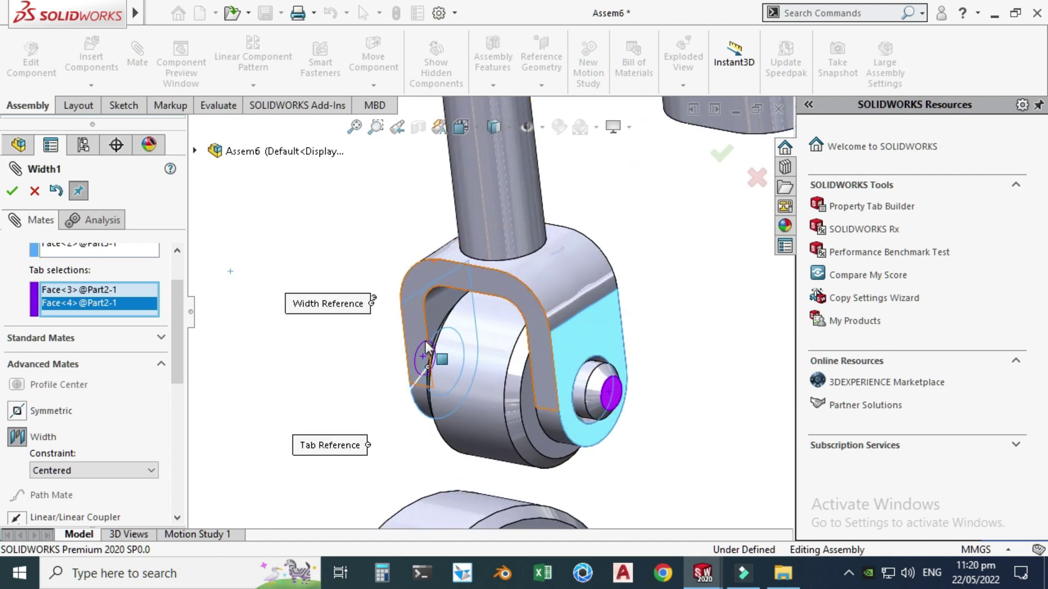
Confirm the Width mate that centres the roller's pin between the fork arms and finish mating.
{"action": "scroll", "coordinate": [228, 287], "scroll_direction": "up", "scroll_amount": 5}
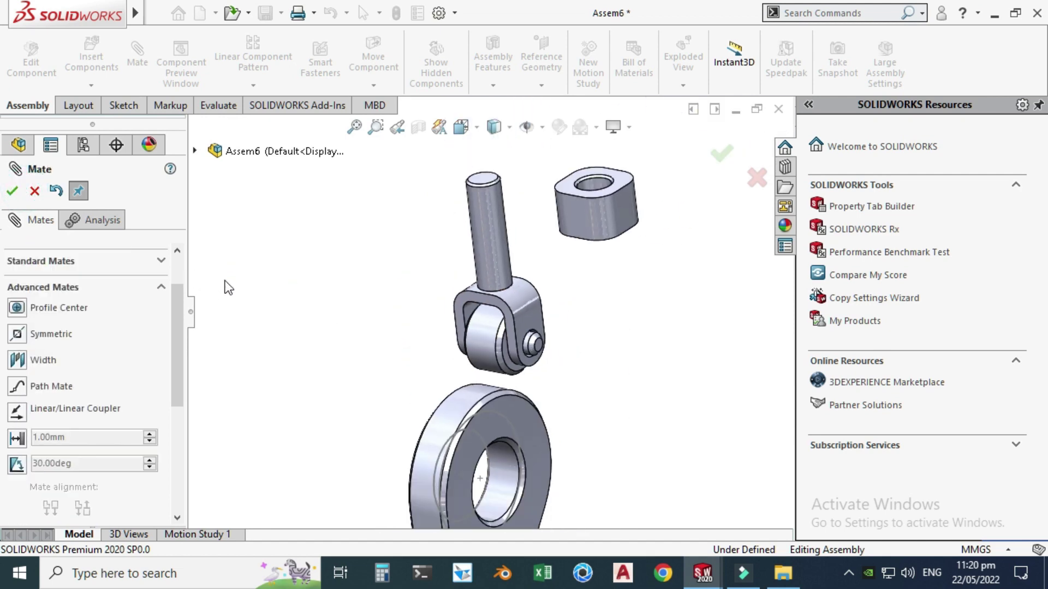
{"action": "left_click", "coordinate": [12, 195]}
{"action": "scroll", "coordinate": [273, 327], "scroll_direction": "up", "scroll_amount": 4}
{"action": "middle_click_drag", "start_coordinate": [306, 328], "coordinate": [382, 319]}
Move the fork with its roller to just above the cam, working from the back view.
{"action": "left_click", "coordinate": [462, 127]}
{"action": "left_click", "coordinate": [423, 363]}
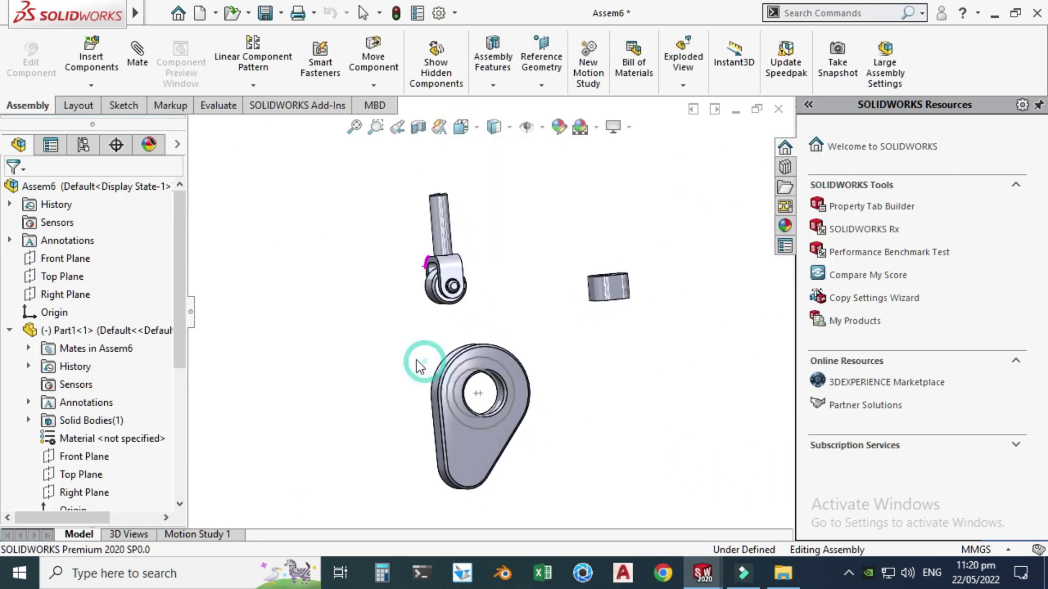
{"action": "left_click", "coordinate": [317, 276]}
{"action": "scroll", "coordinate": [339, 275], "scroll_direction": "down", "scroll_amount": 3}
{"action": "left_click_drag", "start_coordinate": [432, 259], "coordinate": [572, 319]}
{"action": "scroll", "coordinate": [427, 256], "scroll_direction": "up", "scroll_amount": 4}
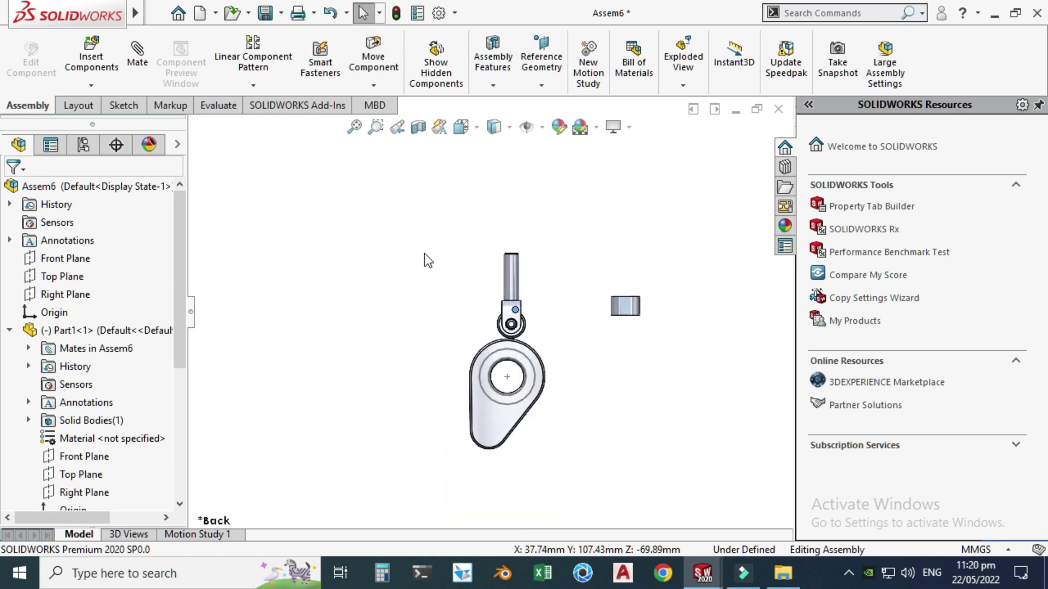
{"action": "left_click", "coordinate": [426, 253]}
{"action": "middle_click_drag", "start_coordinate": [425, 254], "coordinate": [486, 338]}
{"action": "scroll", "coordinate": [494, 342], "scroll_direction": "down", "scroll_amount": 3}
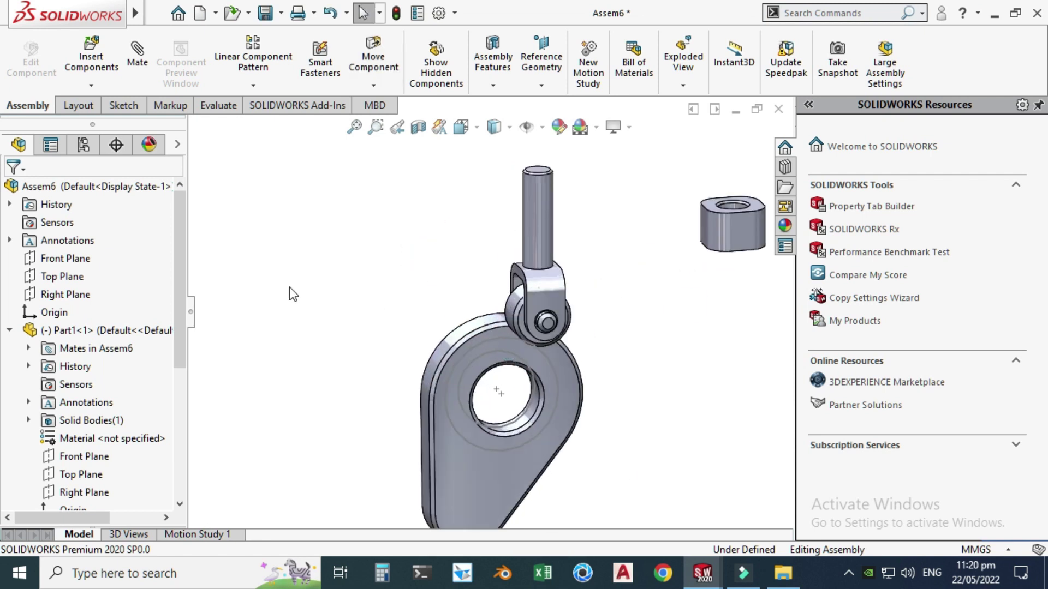
Mate the fork's (Part3) Right Plane coincident with the assembly's Front Plane.
{"action": "scroll", "coordinate": [289, 287], "scroll_direction": "up", "scroll_amount": 2}
{"action": "key", "text": "Right"}
{"action": "key", "text": "Right"}
{"action": "key", "text": "Left"}
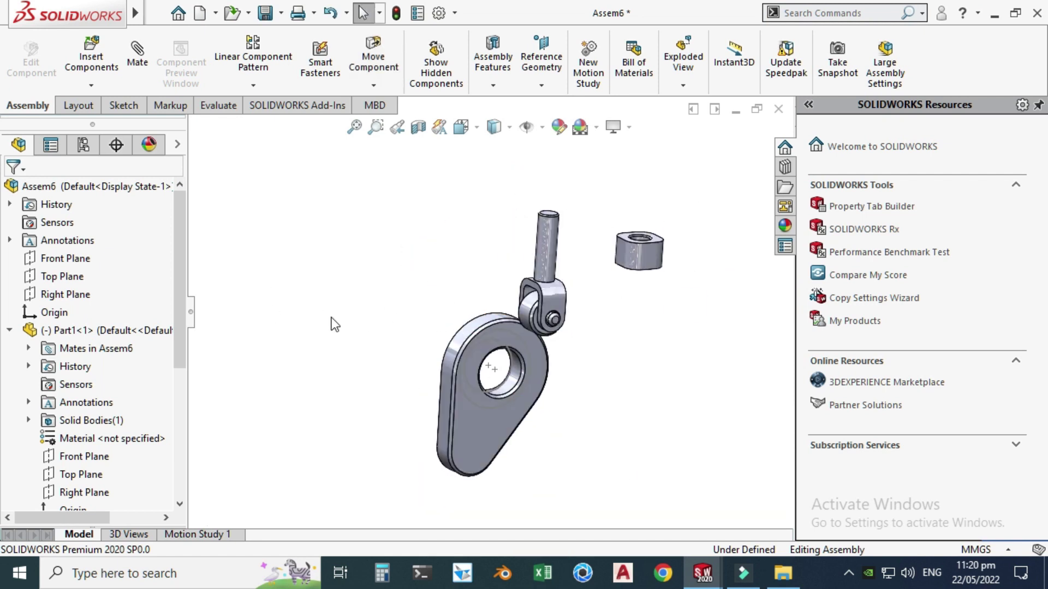
{"action": "left_click_drag", "start_coordinate": [178, 271], "coordinate": [178, 272]}
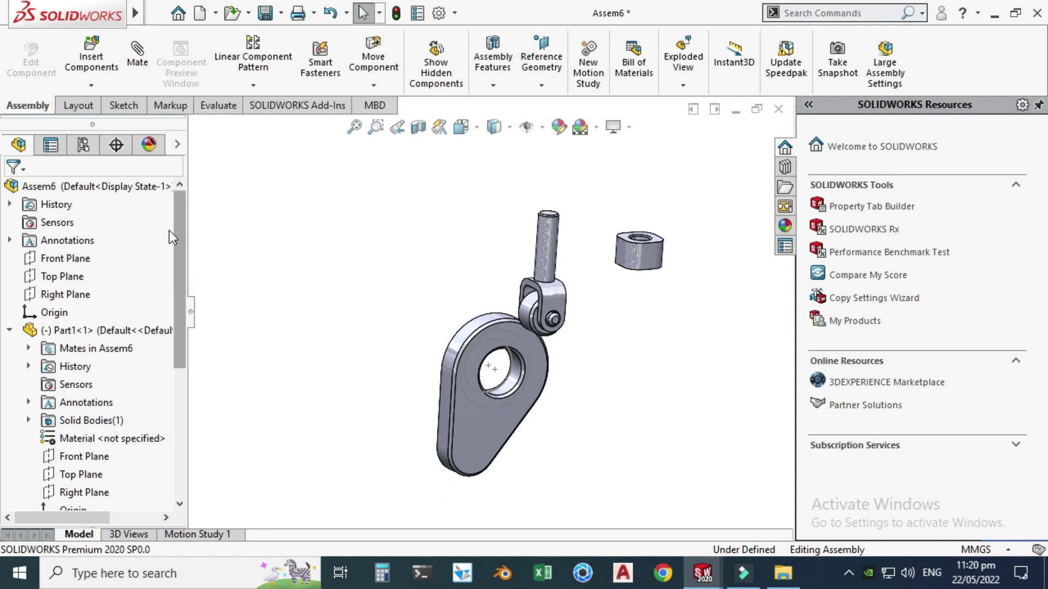
{"action": "scroll", "coordinate": [558, 263], "scroll_direction": "down", "scroll_amount": 2}
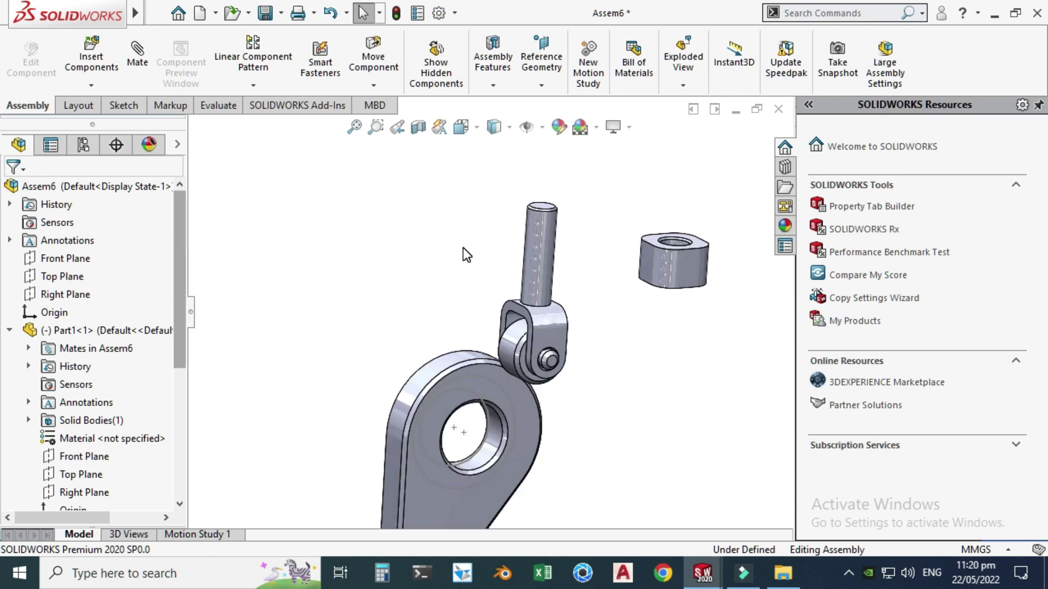
{"action": "scroll", "coordinate": [469, 276], "scroll_direction": "up", "scroll_amount": 1}
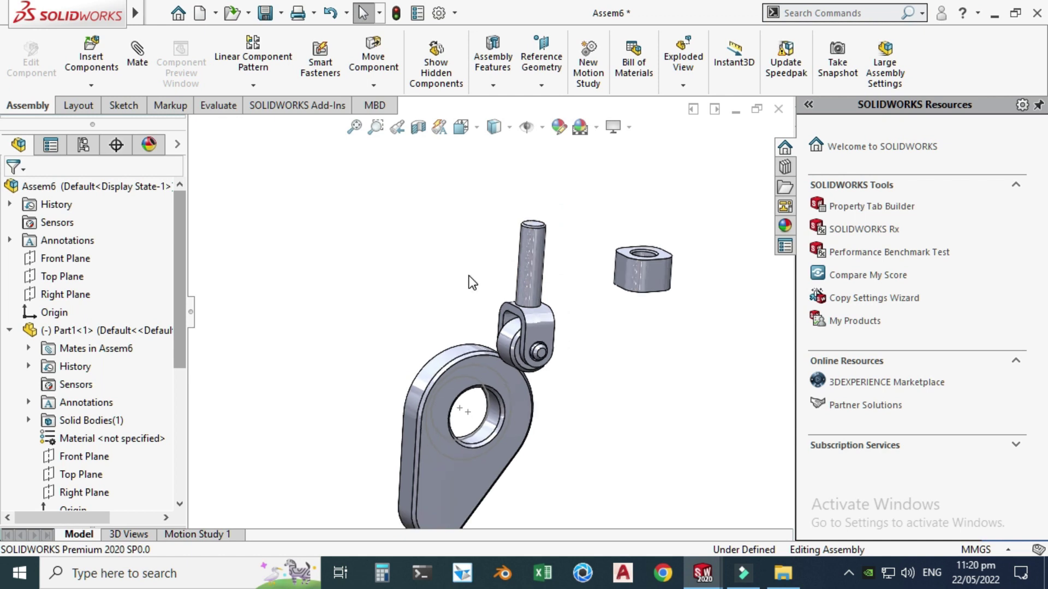
{"action": "left_click", "coordinate": [67, 260]}
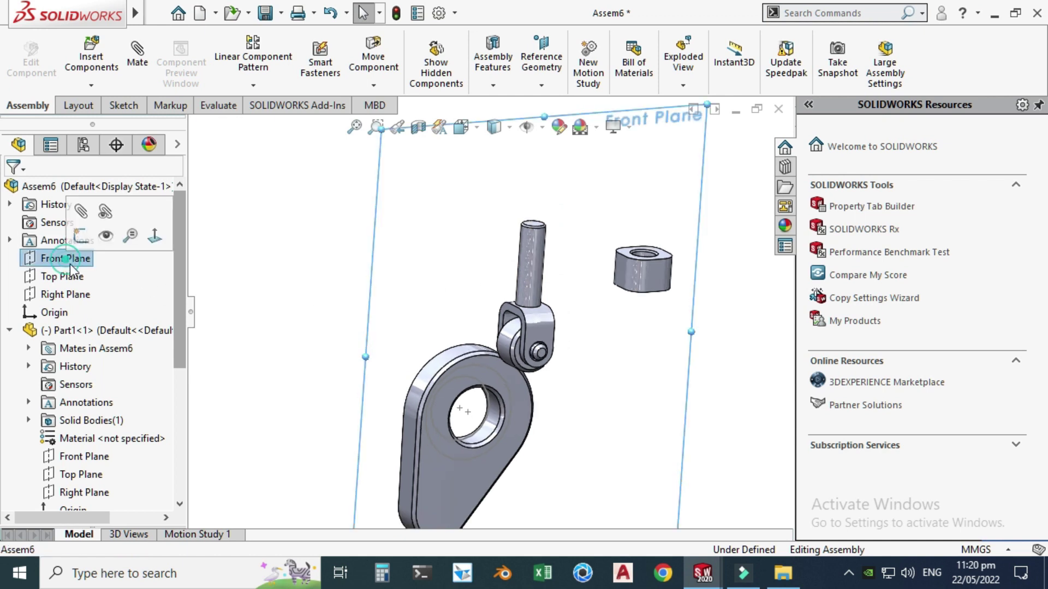
{"action": "left_click_drag", "start_coordinate": [179, 267], "coordinate": [169, 395]}
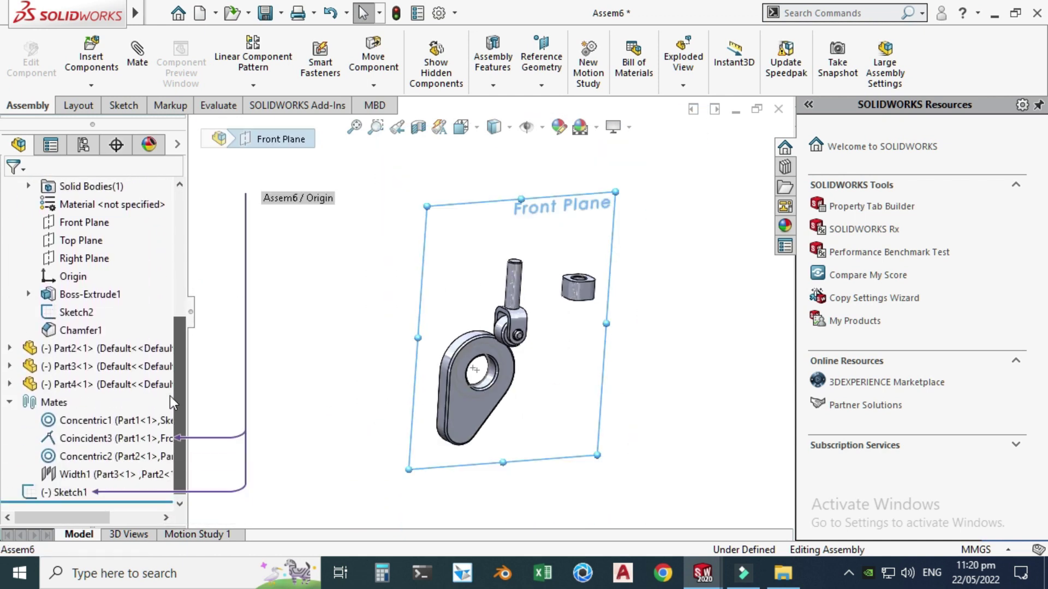
{"action": "left_click", "coordinate": [10, 366]}
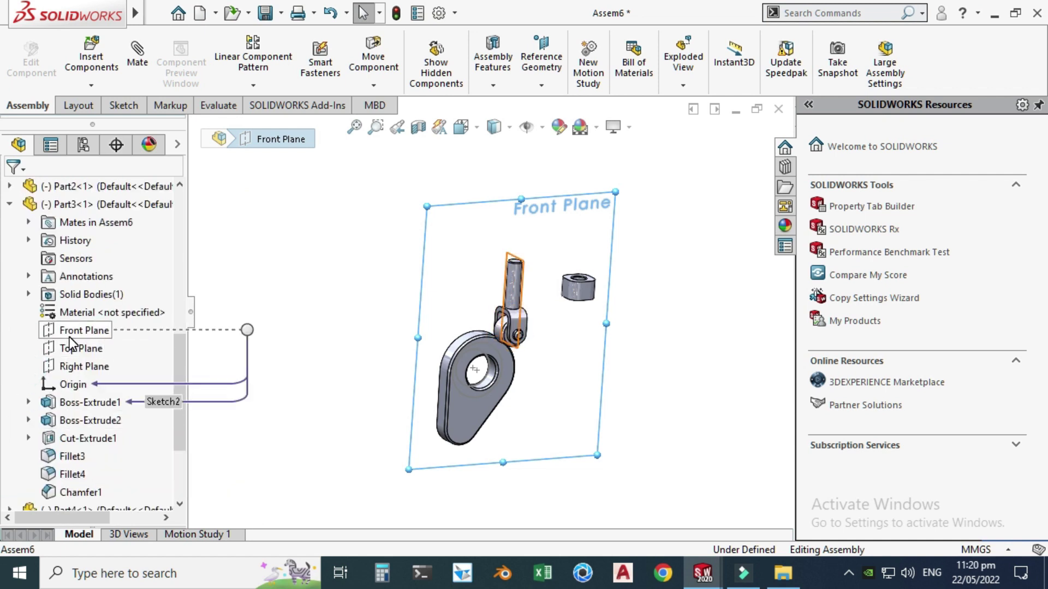
{"action": "left_click", "coordinate": [76, 366]}
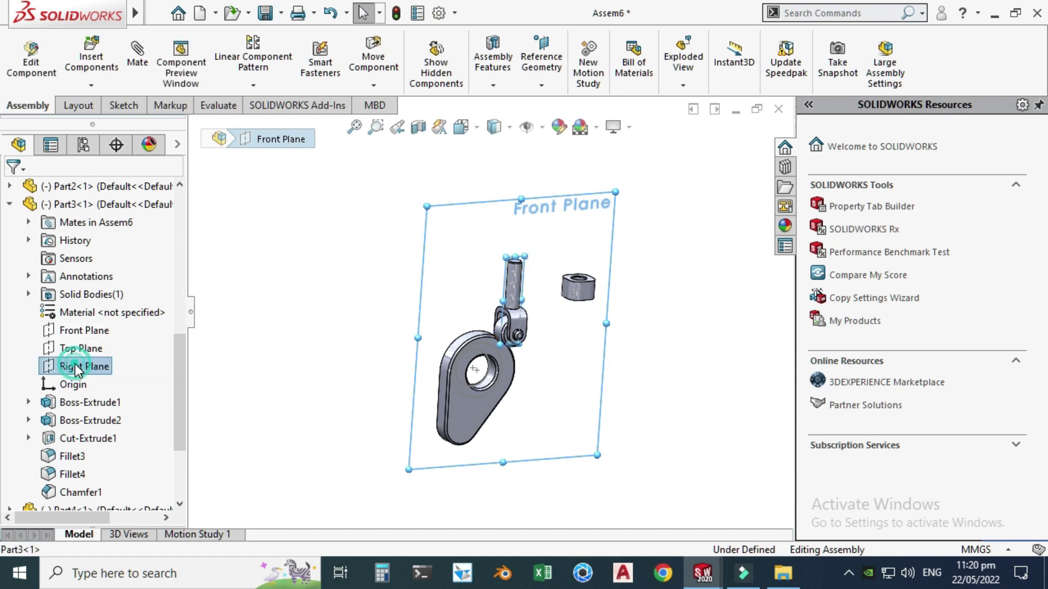
{"action": "left_click", "coordinate": [83, 375]}
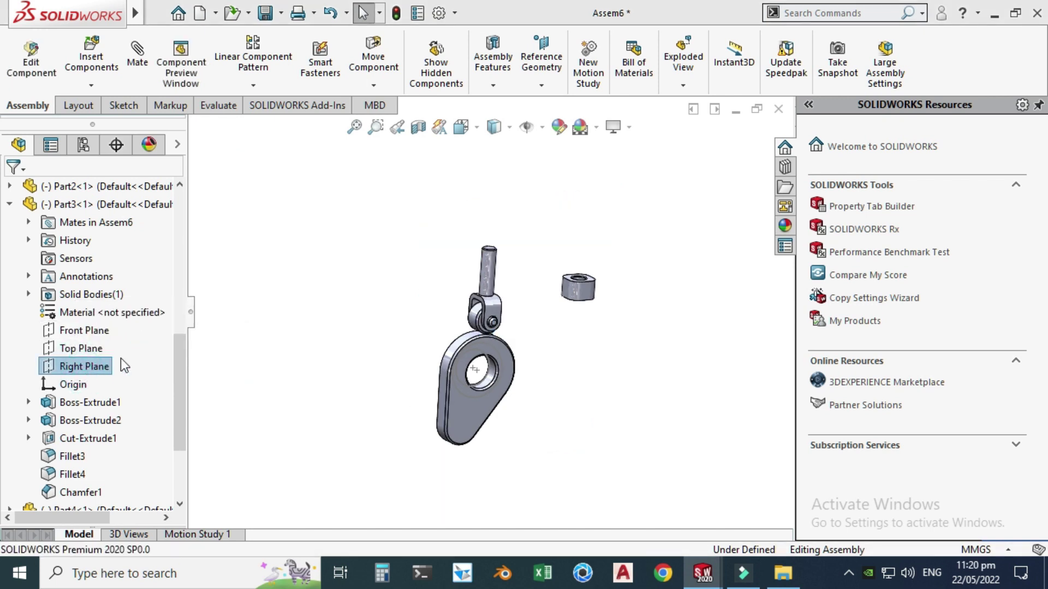
Check the alignment of the roller with the cam's thickness in the right side view.
{"action": "scroll", "coordinate": [466, 347], "scroll_direction": "down", "scroll_amount": 4}
{"action": "scroll", "coordinate": [474, 334], "scroll_direction": "down", "scroll_amount": 1}
{"action": "scroll", "coordinate": [512, 258], "scroll_direction": "up", "scroll_amount": 4}
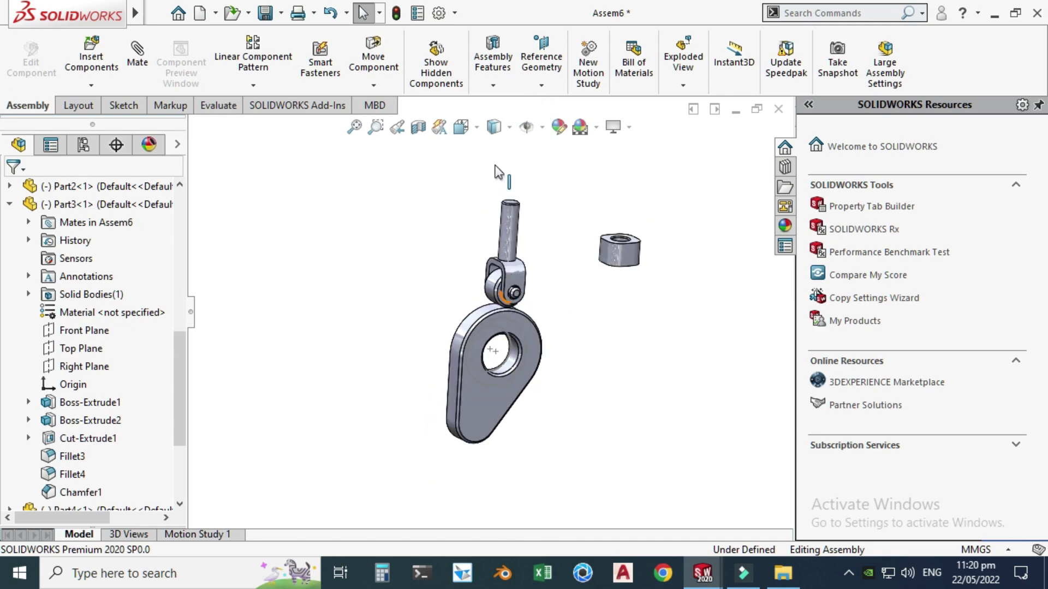
{"action": "left_click", "coordinate": [463, 128]}
{"action": "left_click", "coordinate": [311, 351]}
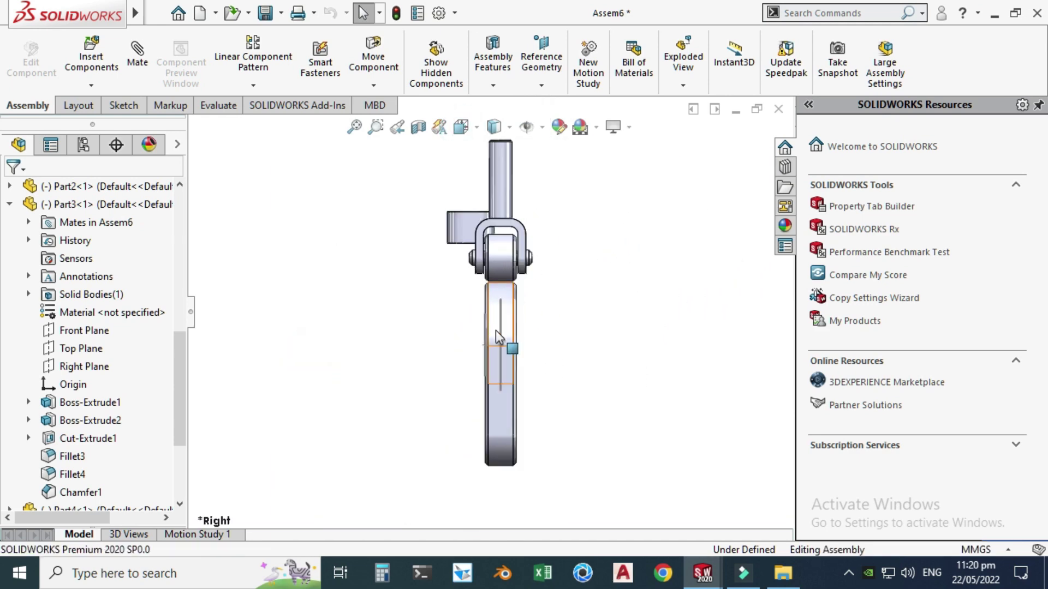
{"action": "scroll", "coordinate": [513, 272], "scroll_direction": "down", "scroll_amount": 3}
{"action": "scroll", "coordinate": [467, 334], "scroll_direction": "down", "scroll_amount": 5}
{"action": "scroll", "coordinate": [467, 334], "scroll_direction": "up", "scroll_amount": 3}
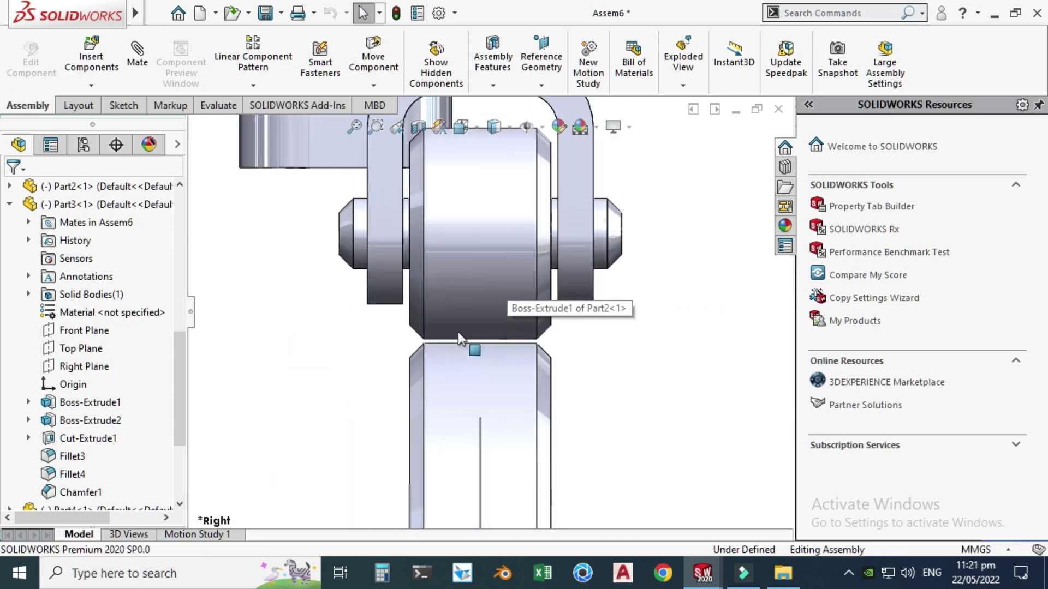
Raise the fork and roller to leave a clear gap above the cam.
{"action": "left_click_drag", "start_coordinate": [476, 249], "coordinate": [456, 211]}
{"action": "scroll", "coordinate": [476, 273], "scroll_direction": "up", "scroll_amount": 5}
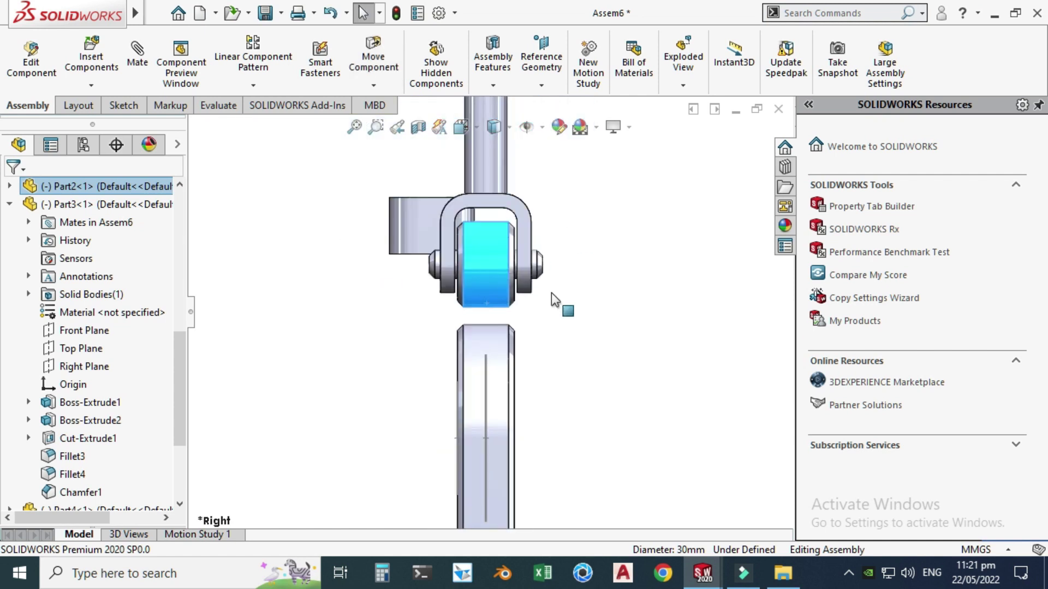
{"action": "scroll", "coordinate": [500, 266], "scroll_direction": "down", "scroll_amount": 4}
{"action": "left_click_drag", "start_coordinate": [486, 303], "coordinate": [468, 242]}
{"action": "scroll", "coordinate": [492, 315], "scroll_direction": "up", "scroll_amount": 5}
{"action": "right_click", "coordinate": [588, 220]}
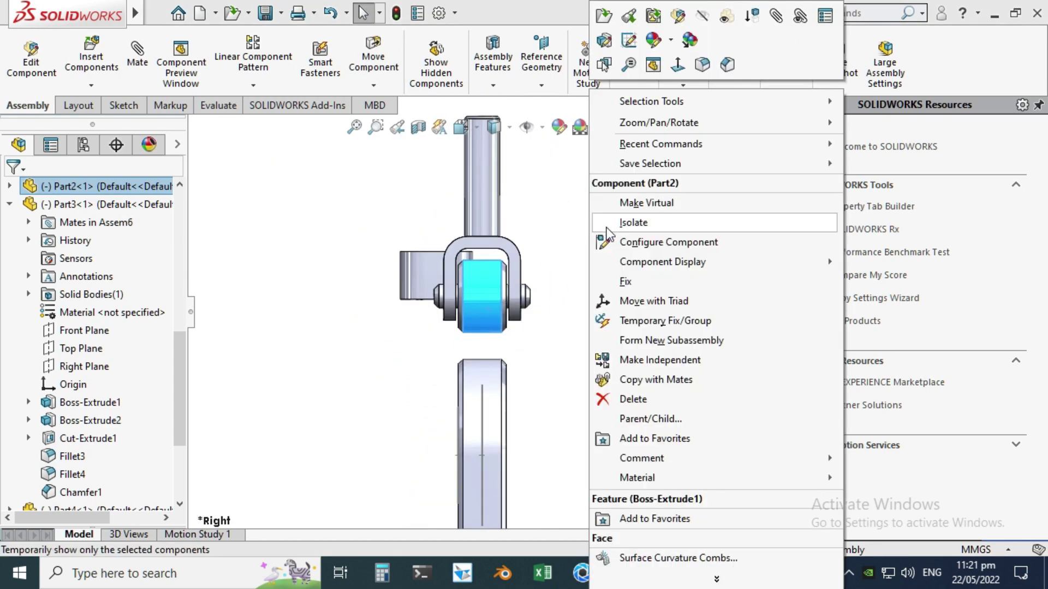
{"action": "left_click", "coordinate": [557, 157]}
{"action": "right_click", "coordinate": [571, 231]}
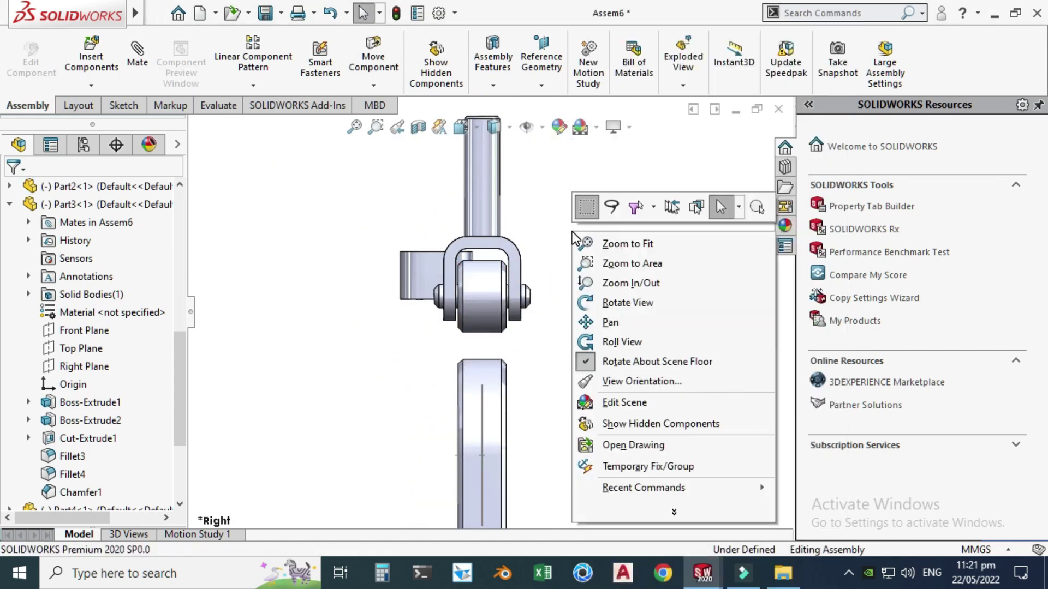
{"action": "left_click", "coordinate": [617, 306]}
{"action": "left_click_drag", "start_coordinate": [604, 316], "coordinate": [515, 314]}
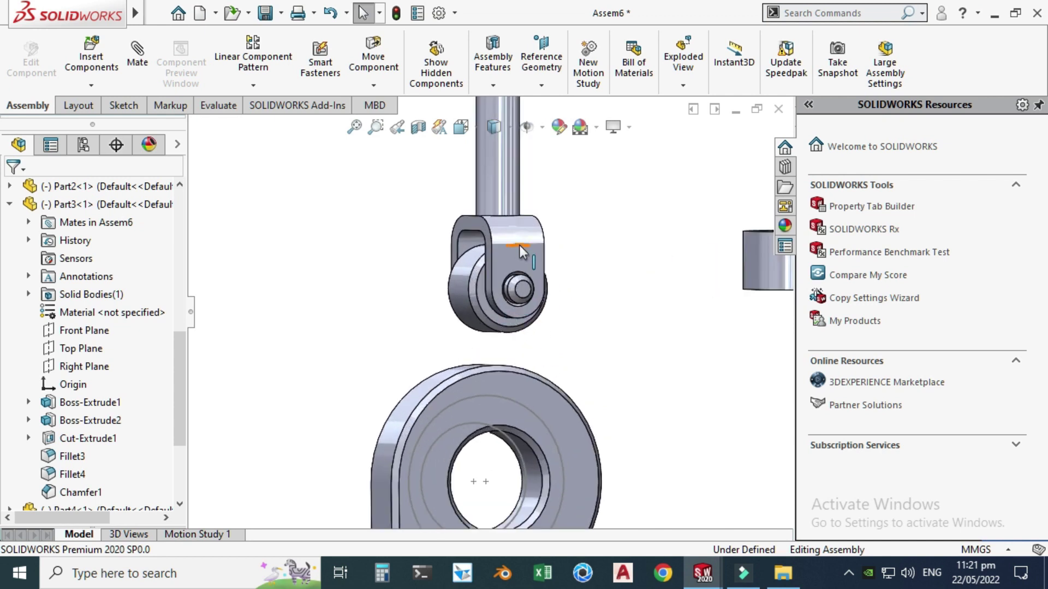
{"action": "left_click_drag", "start_coordinate": [525, 259], "coordinate": [545, 277]}
{"action": "scroll", "coordinate": [546, 283], "scroll_direction": "up", "scroll_amount": 7}
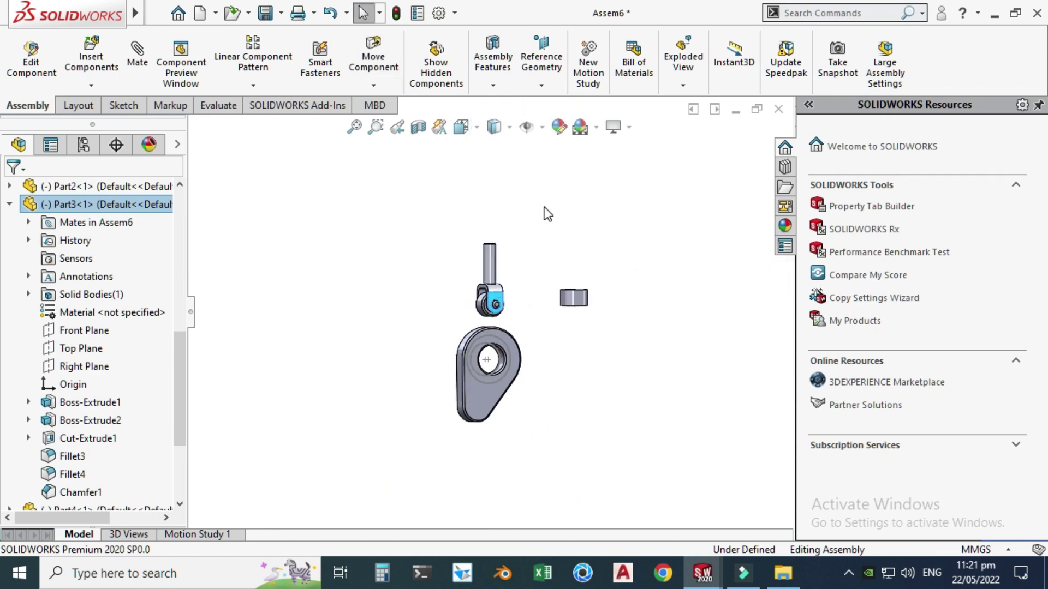
Shift the fork and roller sideways relative to the cam to test the follower's remaining freedom of movement.
{"action": "right_click", "coordinate": [545, 208]}
{"action": "mouse_move", "coordinate": [665, 123]}
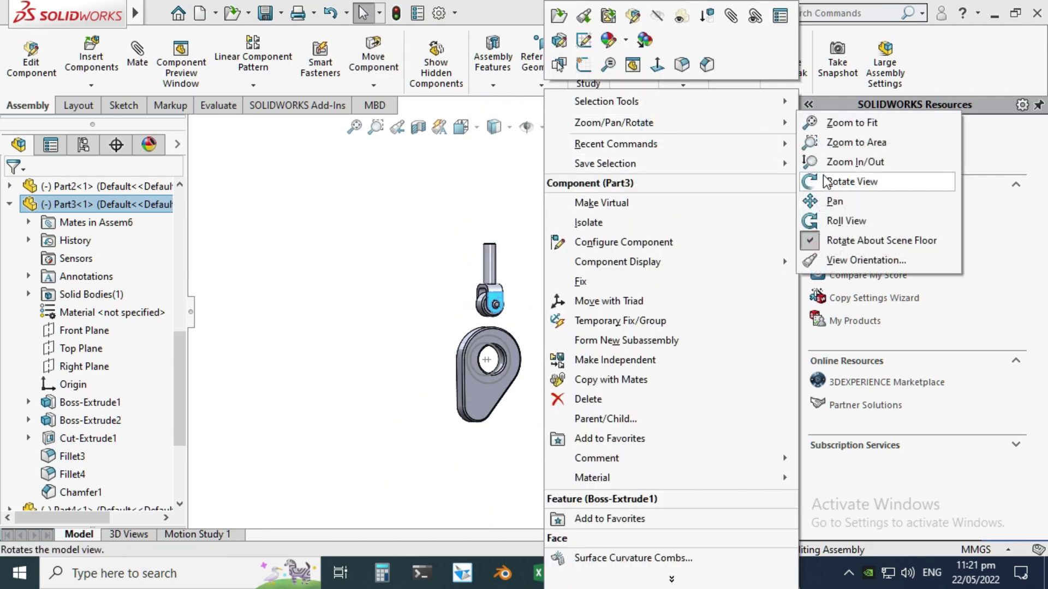
{"action": "left_click", "coordinate": [826, 181]}
{"action": "left_click_drag", "start_coordinate": [568, 285], "coordinate": [638, 301]}
{"action": "scroll", "coordinate": [516, 296], "scroll_direction": "up", "scroll_amount": 3}
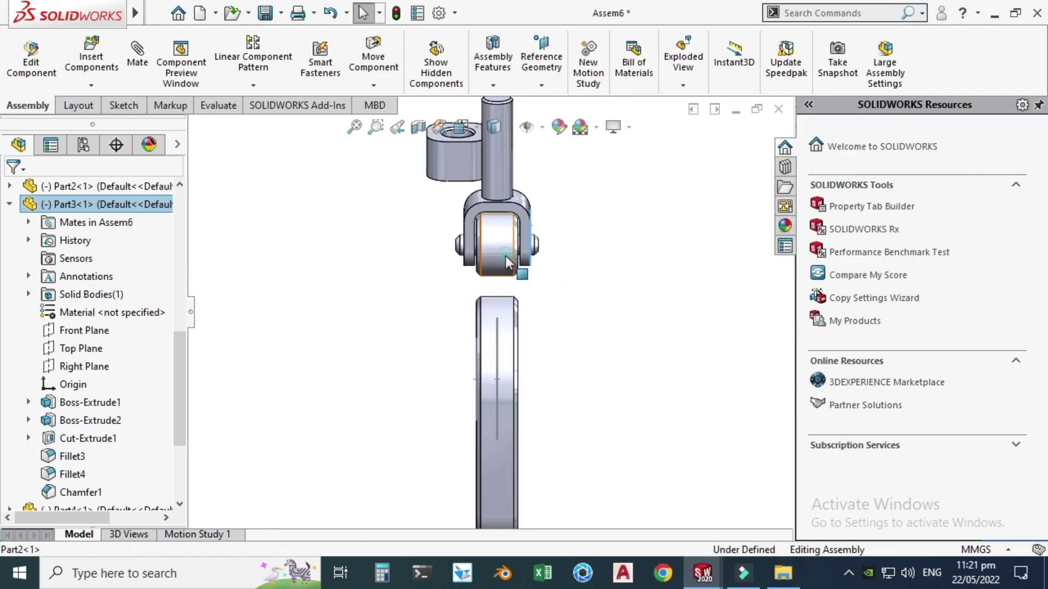
{"action": "left_click_drag", "start_coordinate": [506, 262], "coordinate": [482, 242]}
{"action": "scroll", "coordinate": [486, 288], "scroll_direction": "down", "scroll_amount": 3}
{"action": "scroll", "coordinate": [604, 335], "scroll_direction": "down", "scroll_amount": 2}
{"action": "middle_click_drag", "start_coordinate": [604, 335], "coordinate": [524, 322]}
{"action": "scroll", "coordinate": [497, 268], "scroll_direction": "up", "scroll_amount": 4}
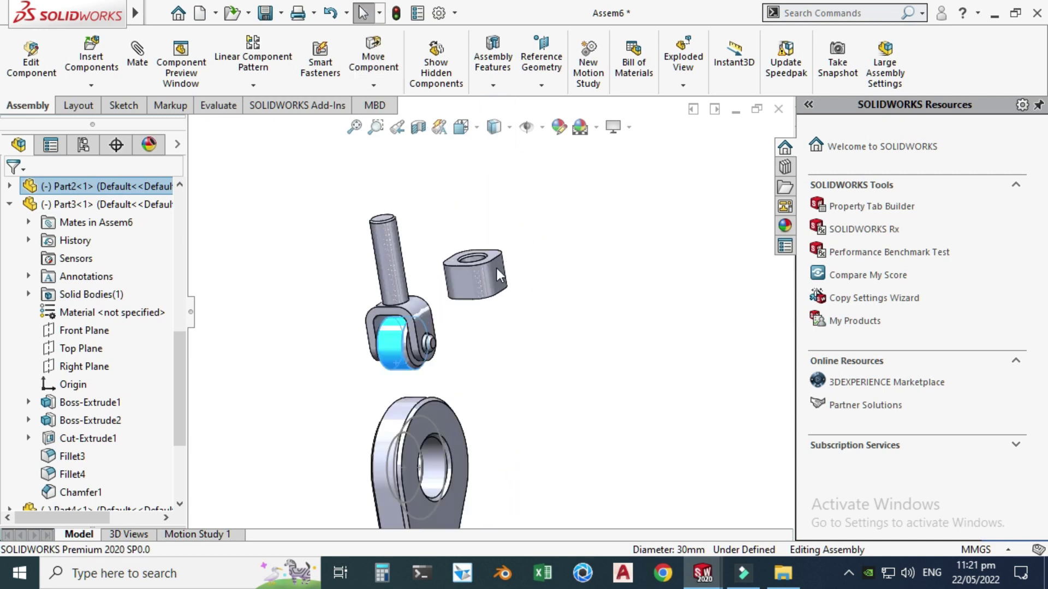
{"action": "scroll", "coordinate": [496, 268], "scroll_direction": "up", "scroll_amount": 1}
{"action": "left_click_drag", "start_coordinate": [383, 274], "coordinate": [499, 310]}
{"action": "scroll", "coordinate": [499, 310], "scroll_direction": "down", "scroll_amount": 3}
{"action": "middle_click_drag", "start_coordinate": [499, 310], "coordinate": [471, 328]}
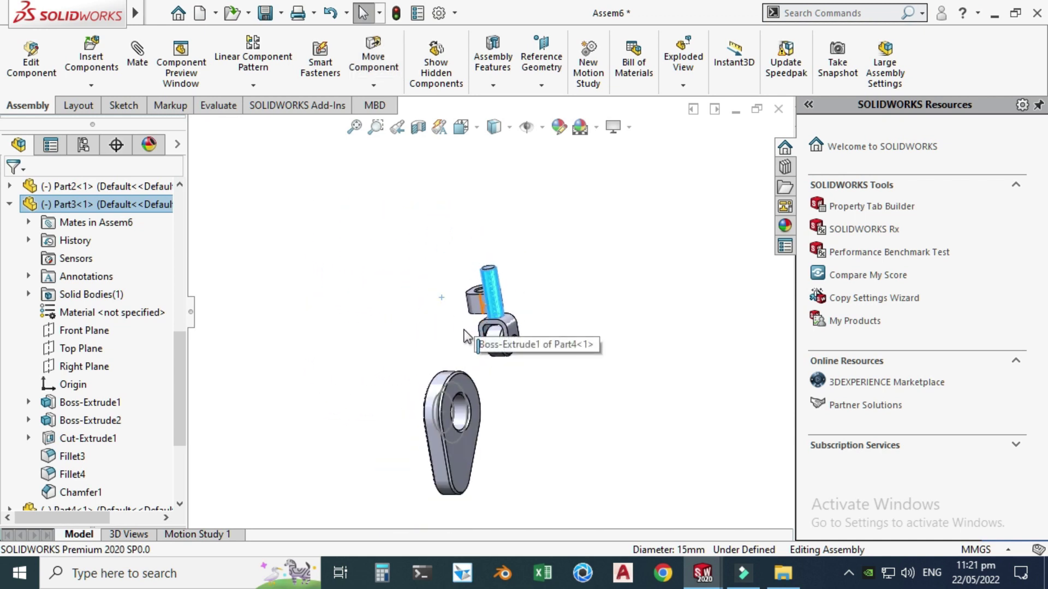
Bring the fork and roller nearer to the cam's centre line in the back view.
{"action": "left_click", "coordinate": [462, 135]}
{"action": "left_click", "coordinate": [559, 160]}
{"action": "left_click", "coordinate": [328, 290]}
{"action": "scroll", "coordinate": [447, 302], "scroll_direction": "down", "scroll_amount": 2}
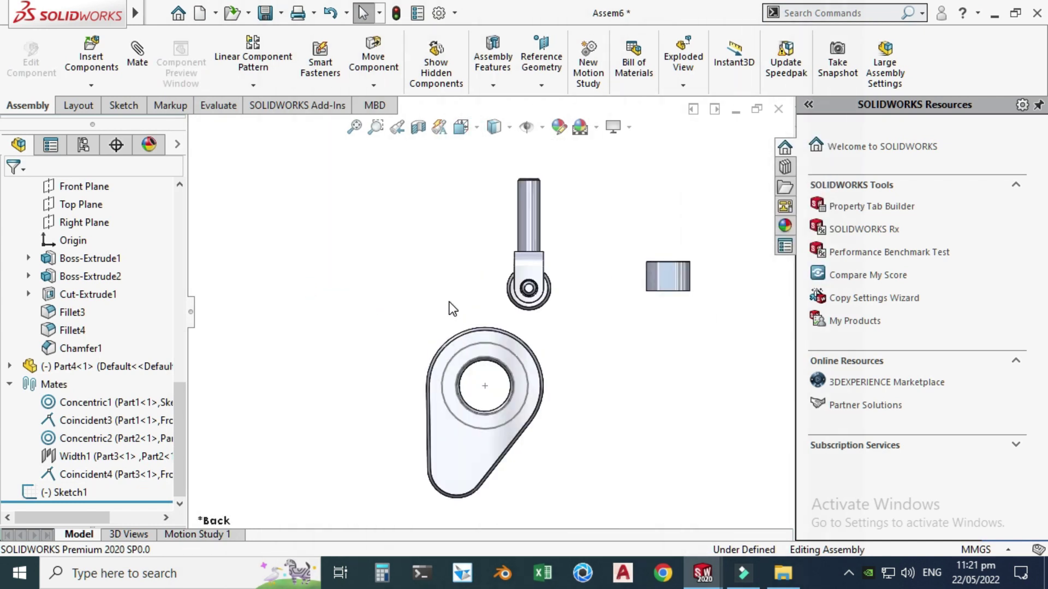
{"action": "mouse_move", "coordinate": [567, 234]}
{"action": "left_mouse_down"}
{"action": "mouse_move", "coordinate": [486, 218]}
{"action": "mouse_move", "coordinate": [643, 235]}
{"action": "mouse_move", "coordinate": [607, 241]}
{"action": "mouse_move", "coordinate": [518, 224]}
{"action": "mouse_move", "coordinate": [547, 236]}
{"action": "left_mouse_up"}
{"action": "left_click", "coordinate": [387, 224]}
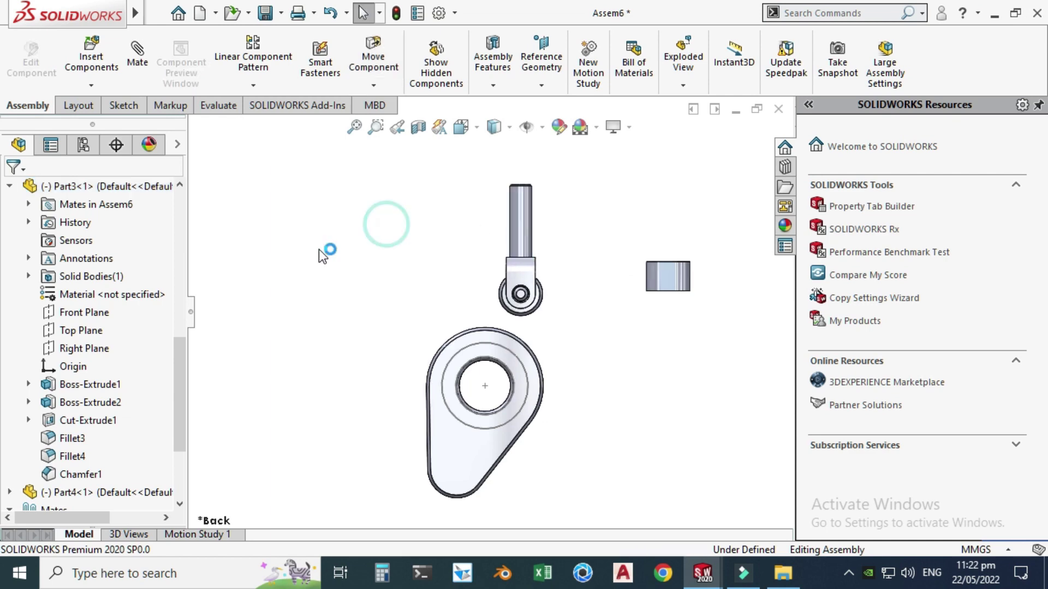
Review the plane selections of the Coincident4 mate between Part3 and the Front Plane, leaving the mate as is.
{"action": "left_click_drag", "start_coordinate": [176, 365], "coordinate": [174, 208]}
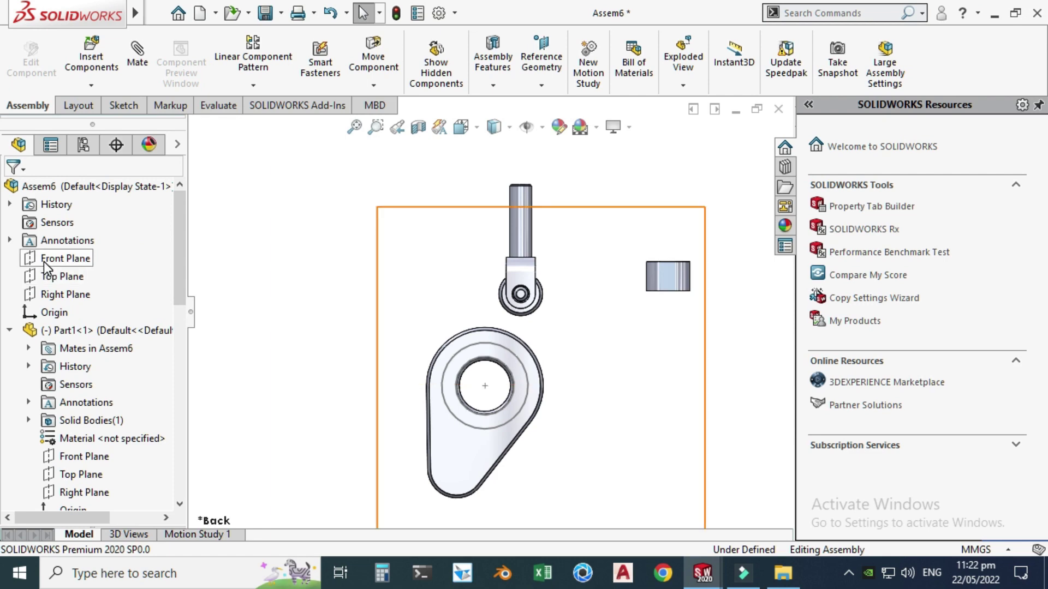
{"action": "left_click_drag", "start_coordinate": [181, 258], "coordinate": [148, 503]}
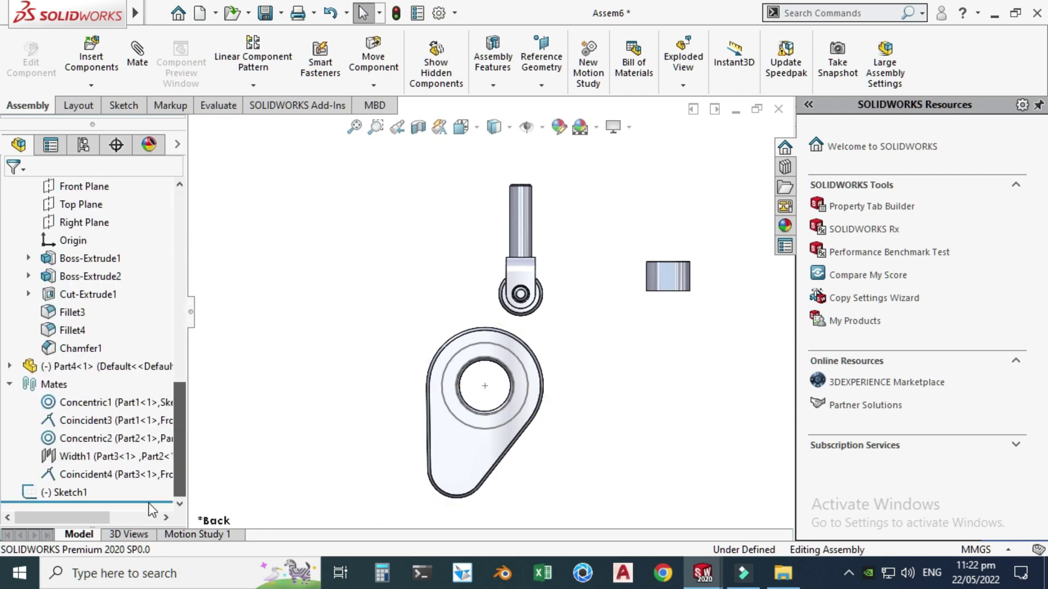
{"action": "left_click", "coordinate": [80, 479]}
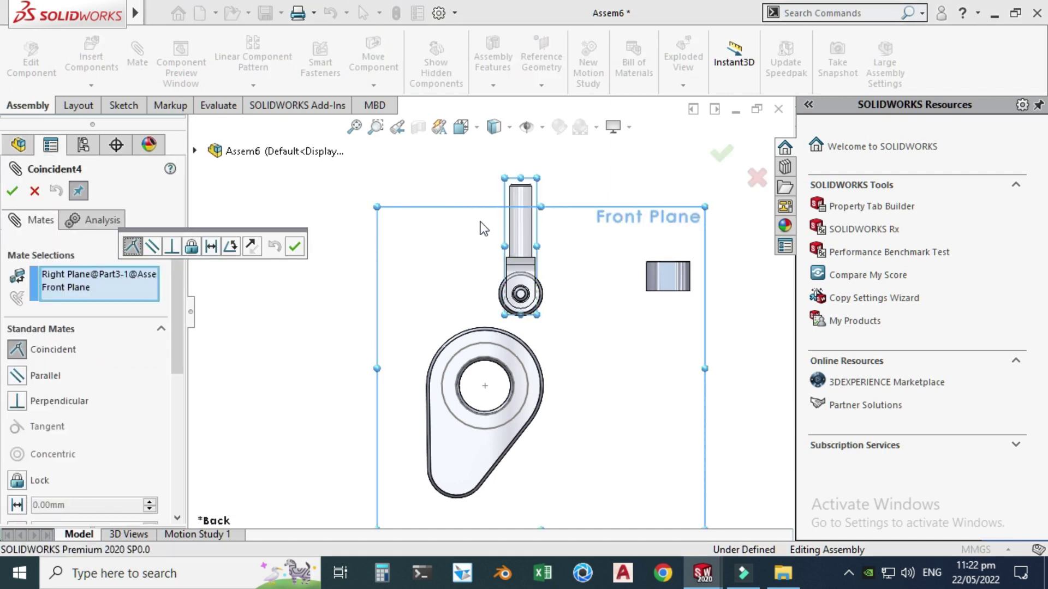
{"action": "left_click", "coordinate": [123, 274]}
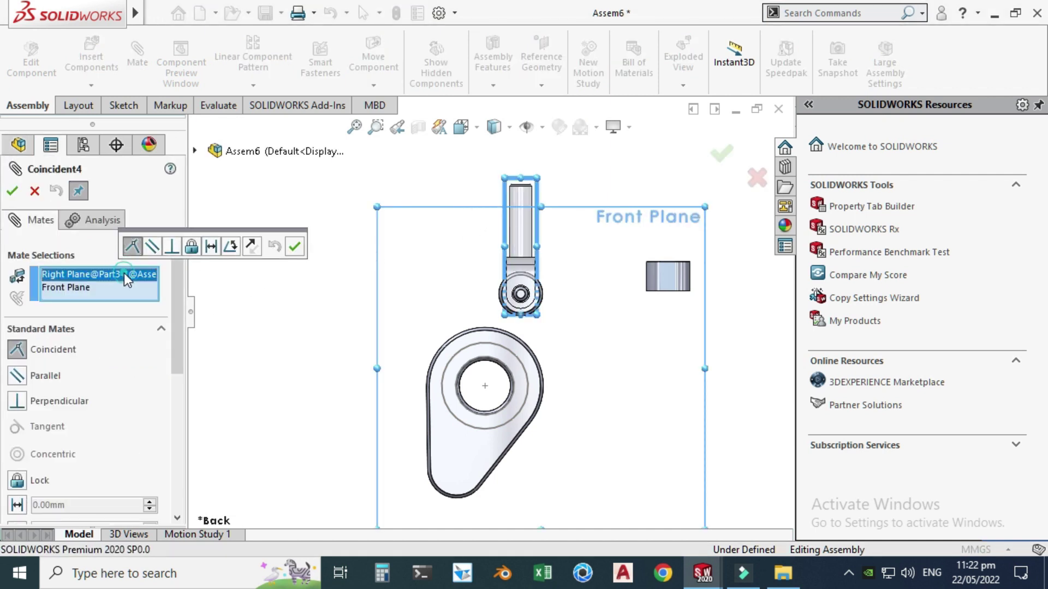
{"action": "left_click", "coordinate": [36, 191]}
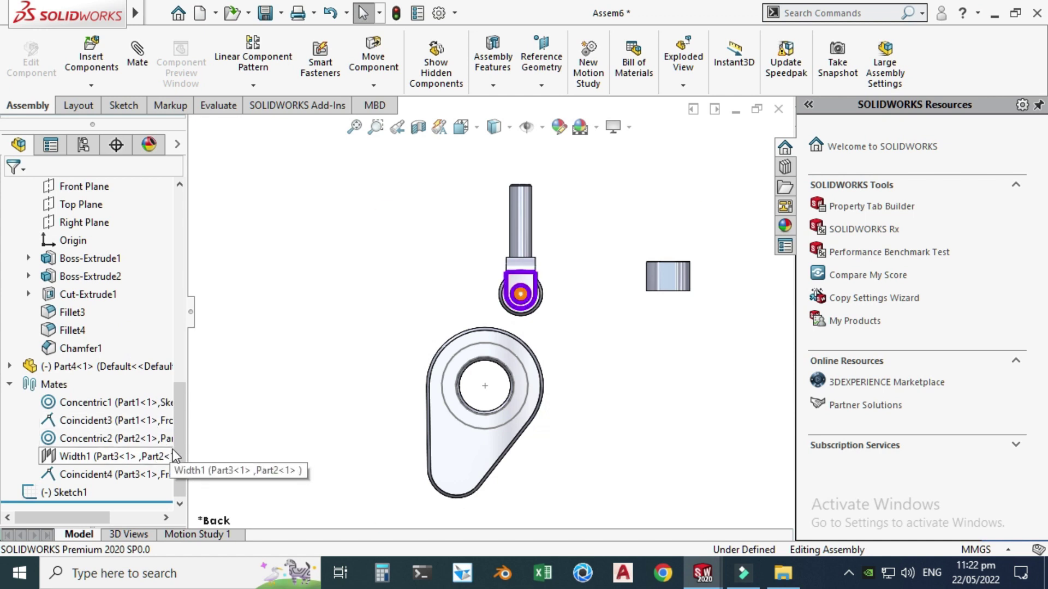
Mate Part3's Front Plane coincident with the assembly's Right Plane to centre the fork over the cam.
{"action": "left_click_drag", "start_coordinate": [179, 450], "coordinate": [191, 394]}
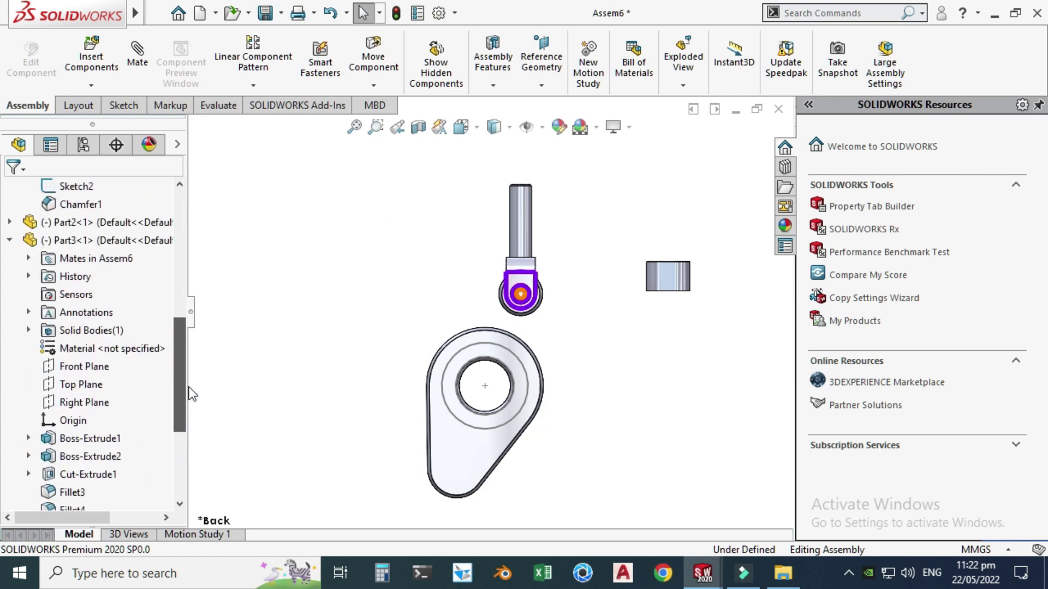
{"action": "left_click", "coordinate": [88, 367]}
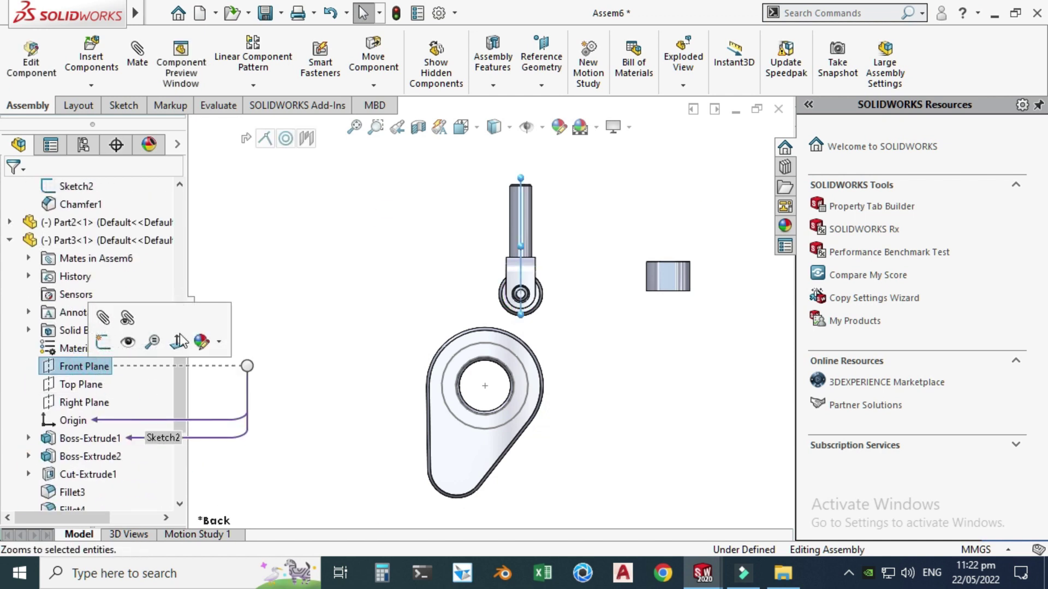
{"action": "left_click_drag", "start_coordinate": [179, 387], "coordinate": [185, 360]}
{"action": "left_click", "coordinate": [190, 313]}
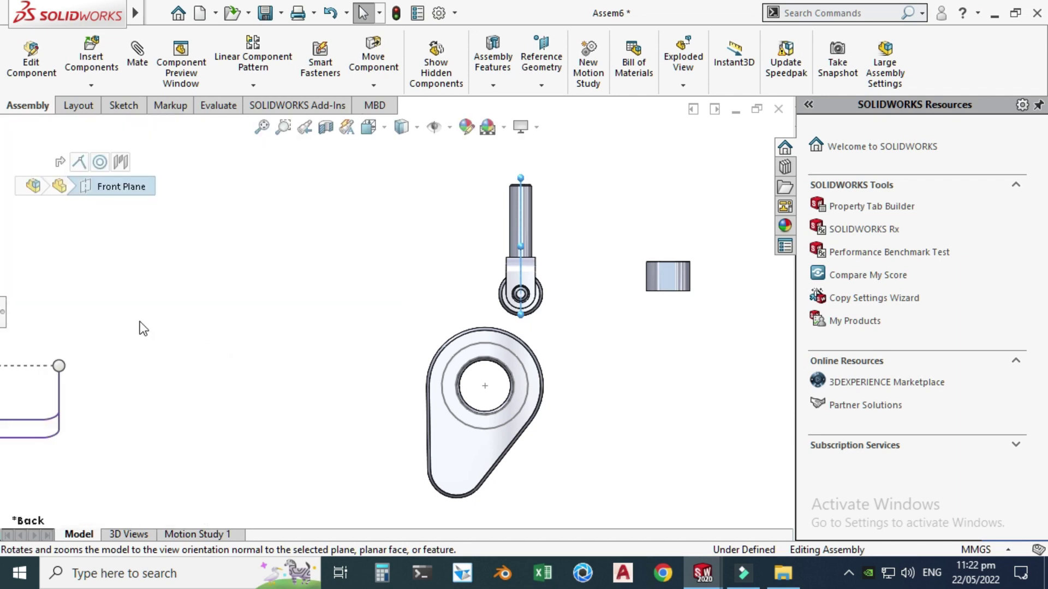
{"action": "left_click", "coordinate": [3, 312]}
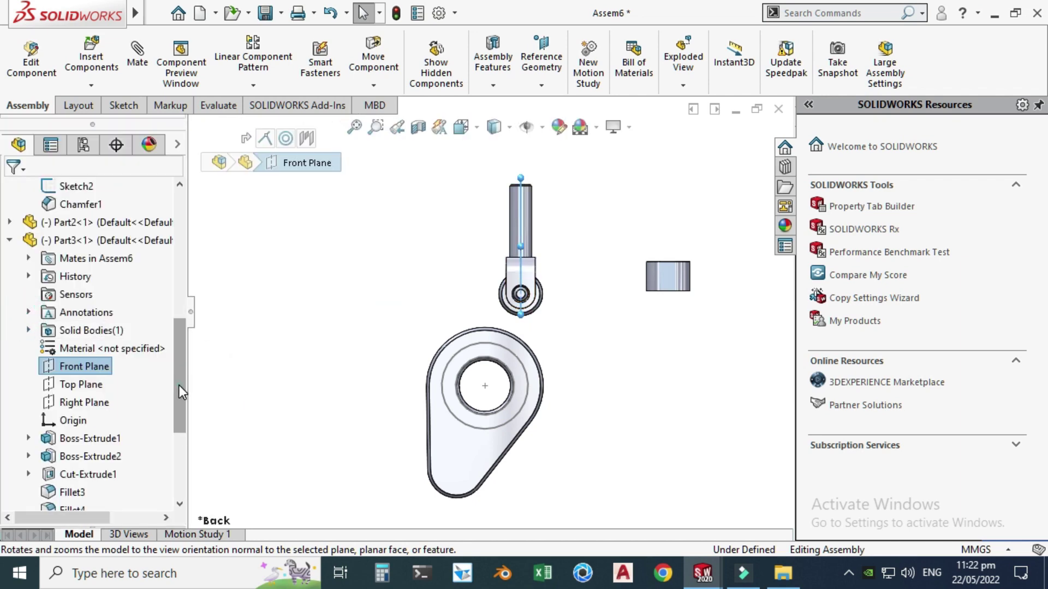
{"action": "left_click_drag", "start_coordinate": [179, 386], "coordinate": [190, 237]}
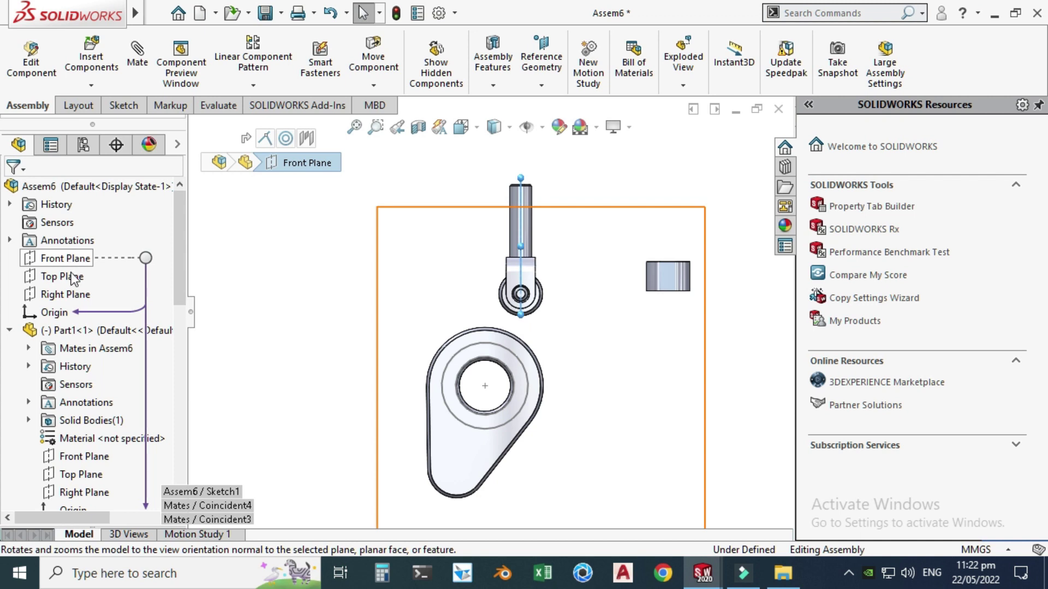
{"action": "left_click", "coordinate": [70, 295]}
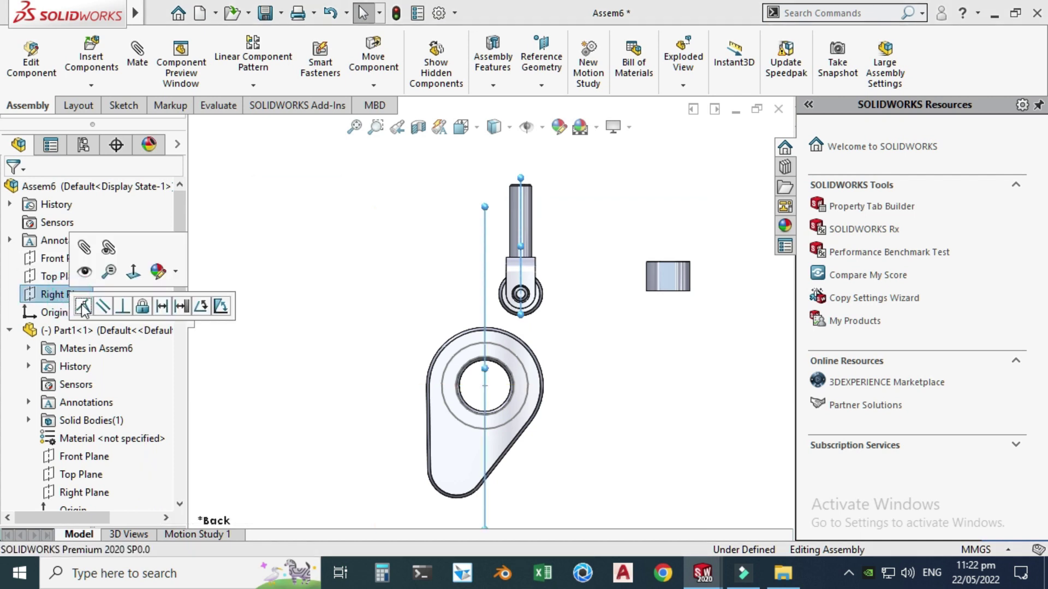
{"action": "left_click", "coordinate": [81, 303]}
{"action": "left_click", "coordinate": [317, 304]}
{"action": "scroll", "coordinate": [426, 295], "scroll_direction": "down", "scroll_amount": 3}
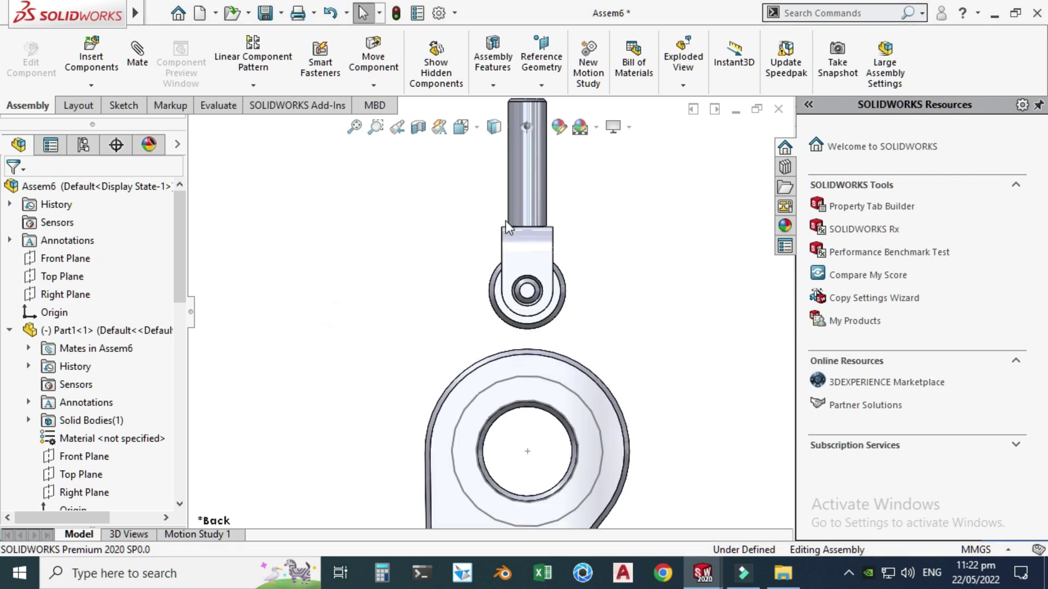
Lower the fork and roller onto the cam to check the follower's vertical movement.
{"action": "left_click_drag", "start_coordinate": [525, 186], "coordinate": [508, 202]}
{"action": "scroll", "coordinate": [418, 259], "scroll_direction": "up", "scroll_amount": 5}
{"action": "left_click", "coordinate": [408, 246]}
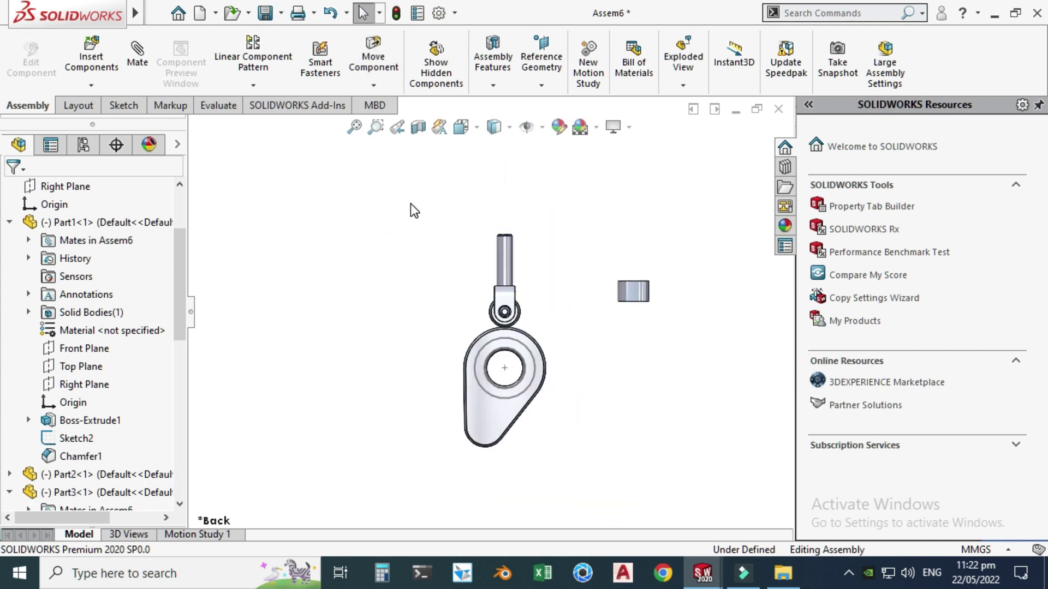
Hide the assembly sketch circle around the cam's bore.
{"action": "scroll", "coordinate": [513, 392], "scroll_direction": "down", "scroll_amount": 5}
{"action": "left_click", "coordinate": [470, 406]}
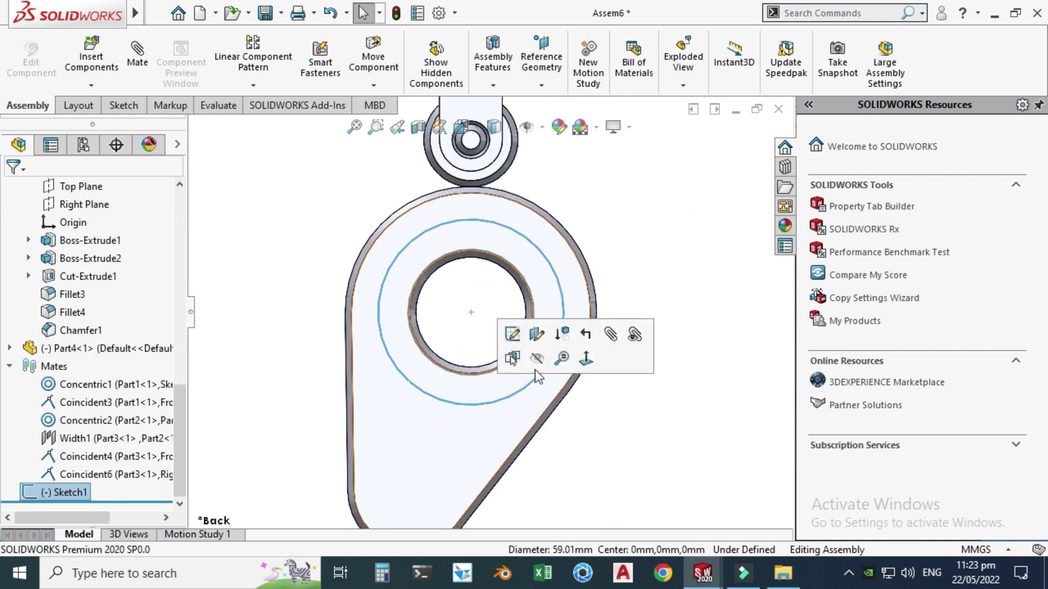
{"action": "left_click", "coordinate": [538, 361]}
{"action": "scroll", "coordinate": [389, 323], "scroll_direction": "up", "scroll_amount": 6}
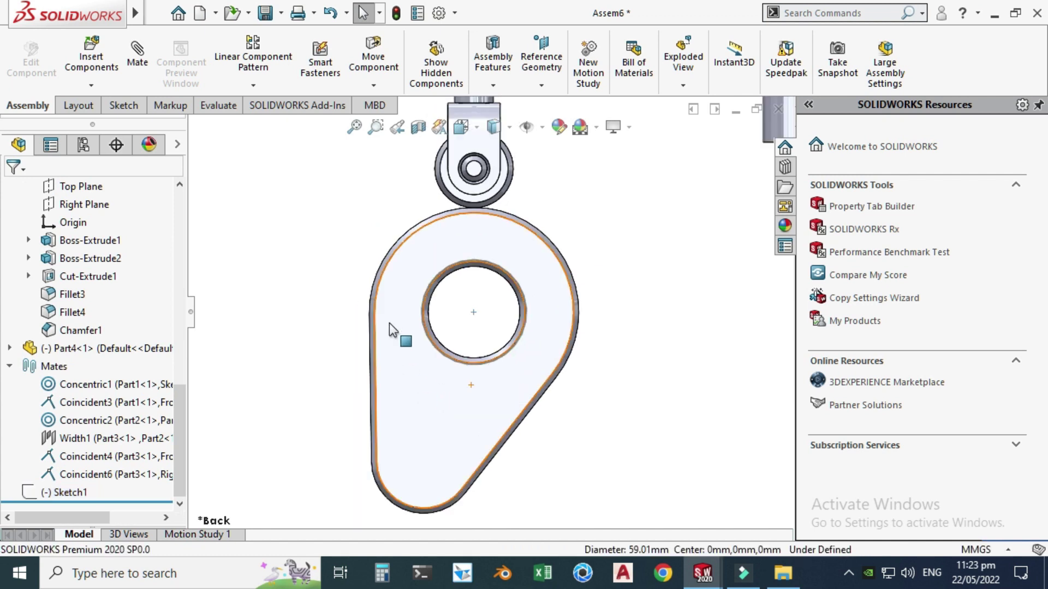
Turn the cam so its lobe points upward and raise the fork and roller clear of it.
{"action": "right_click", "coordinate": [372, 196]}
{"action": "left_click", "coordinate": [409, 269]}
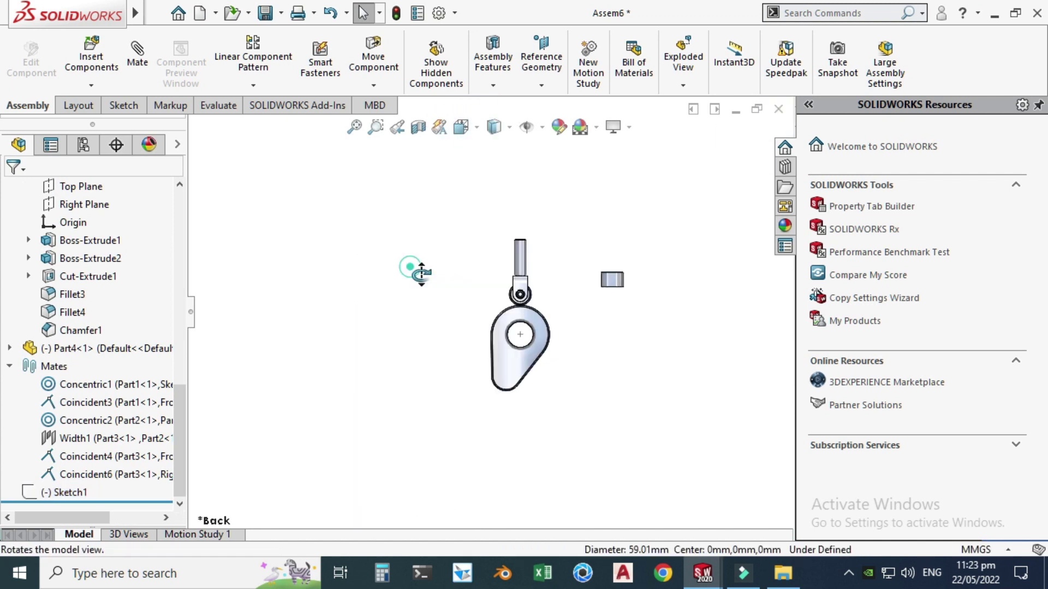
{"action": "left_click_drag", "start_coordinate": [409, 269], "coordinate": [512, 154]}
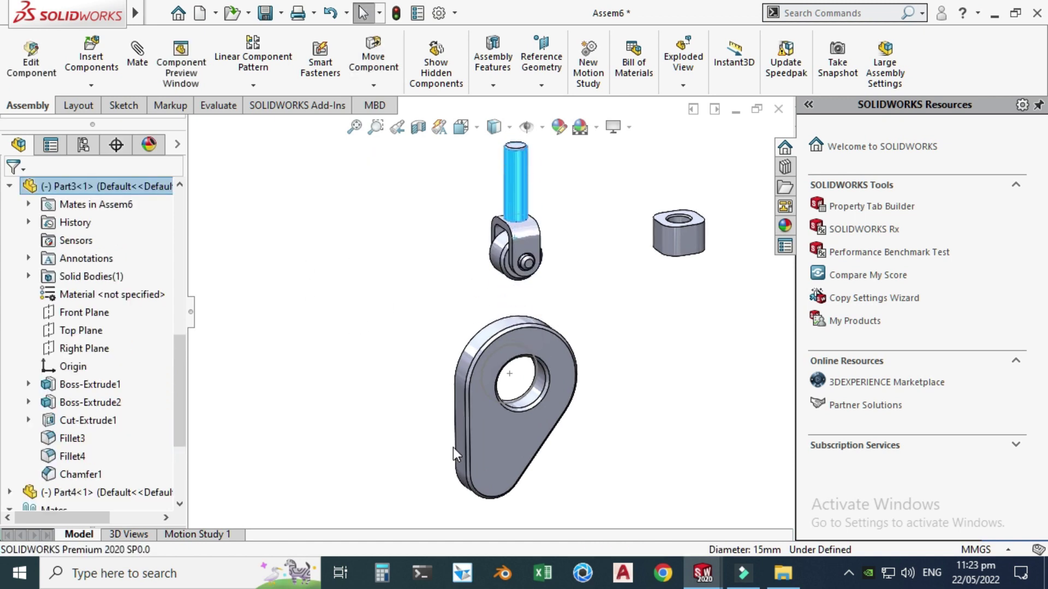
{"action": "left_click_drag", "start_coordinate": [446, 408], "coordinate": [462, 298]}
{"action": "left_click", "coordinate": [377, 282]}
{"action": "scroll", "coordinate": [472, 273], "scroll_direction": "up", "scroll_amount": 2}
{"action": "scroll", "coordinate": [473, 261], "scroll_direction": "down", "scroll_amount": 3}
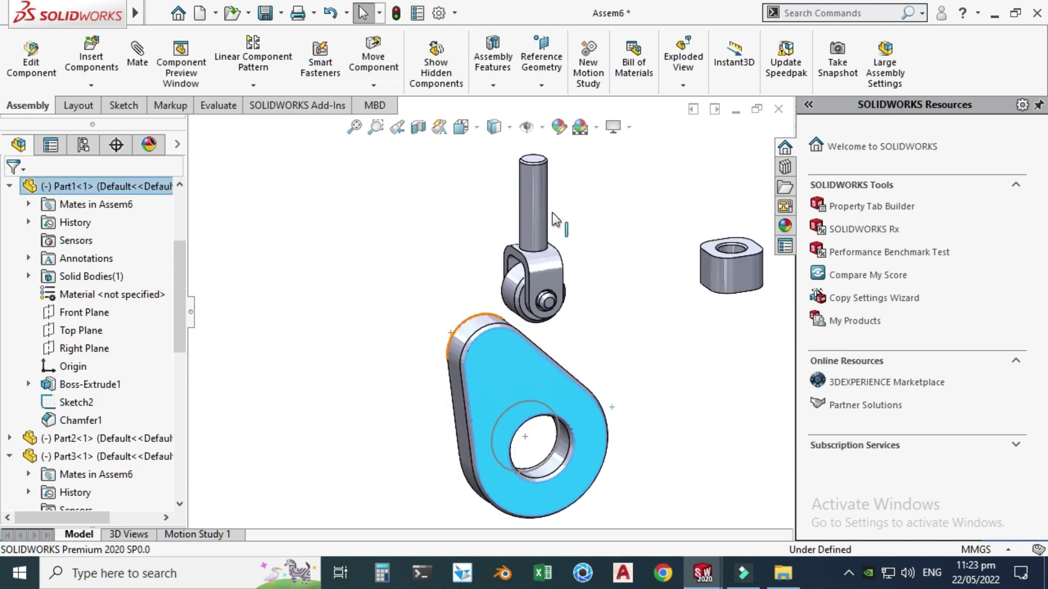
{"action": "left_click_drag", "start_coordinate": [537, 205], "coordinate": [538, 176]}
{"action": "left_click", "coordinate": [253, 297]}
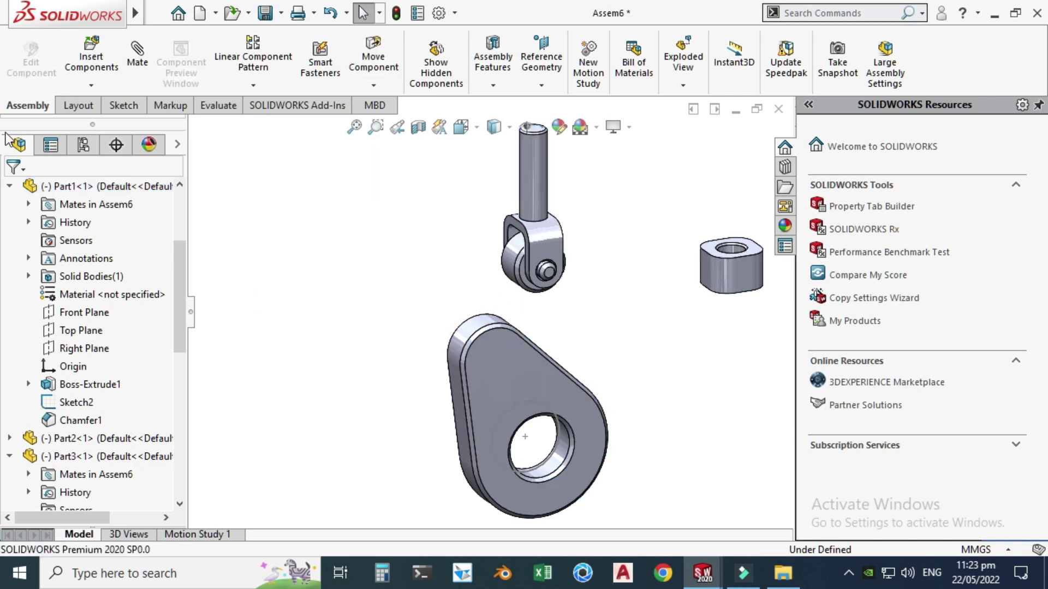
Add a Cam mate using the cam's outer rim face as the path and the roller's cylindrical face as the follower.
{"action": "left_click", "coordinate": [131, 58]}
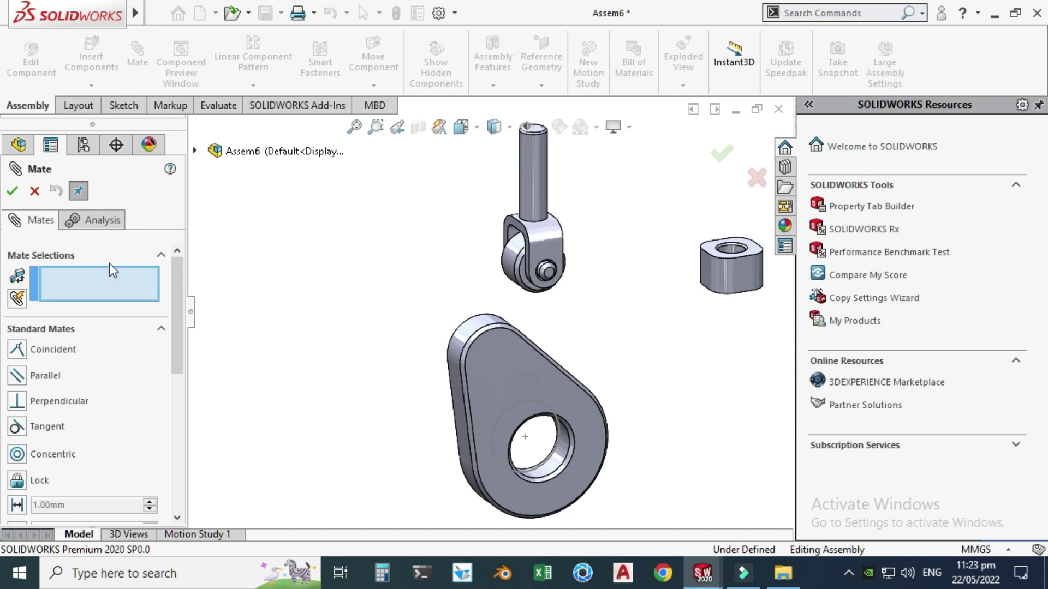
{"action": "left_click_drag", "start_coordinate": [180, 323], "coordinate": [159, 426]}
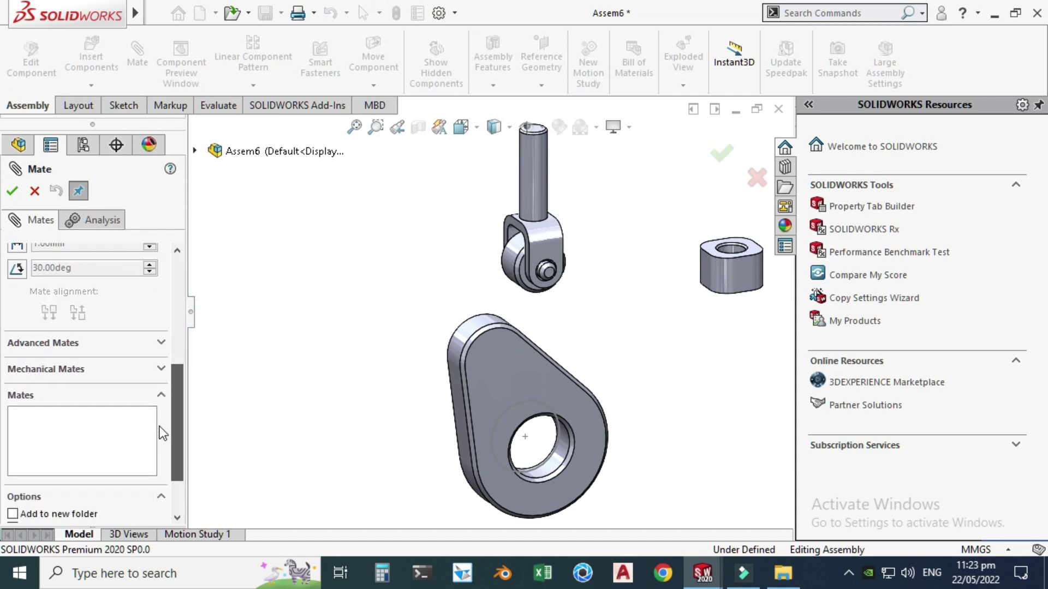
{"action": "left_click", "coordinate": [39, 362]}
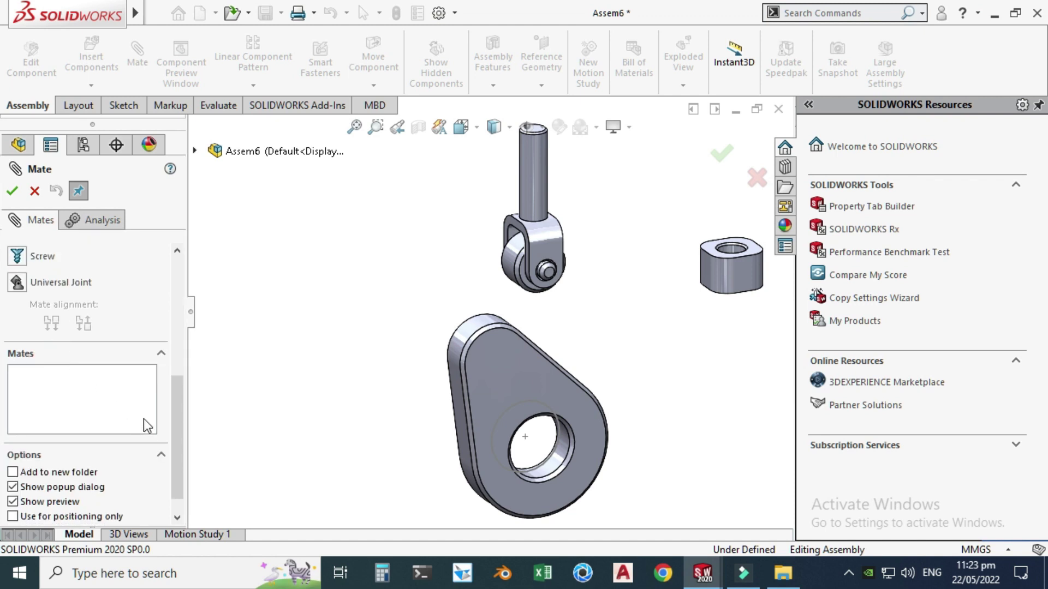
{"action": "scroll", "coordinate": [47, 387], "scroll_direction": "up", "scroll_amount": 5}
{"action": "left_click", "coordinate": [17, 396]}
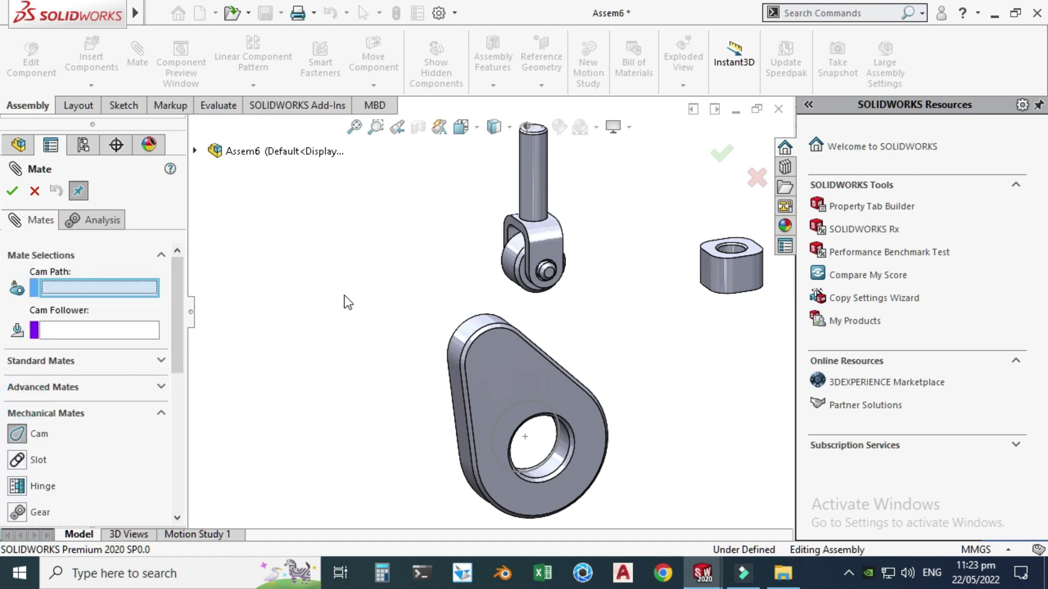
{"action": "scroll", "coordinate": [446, 291], "scroll_direction": "down", "scroll_amount": 2}
{"action": "left_click", "coordinate": [487, 349]}
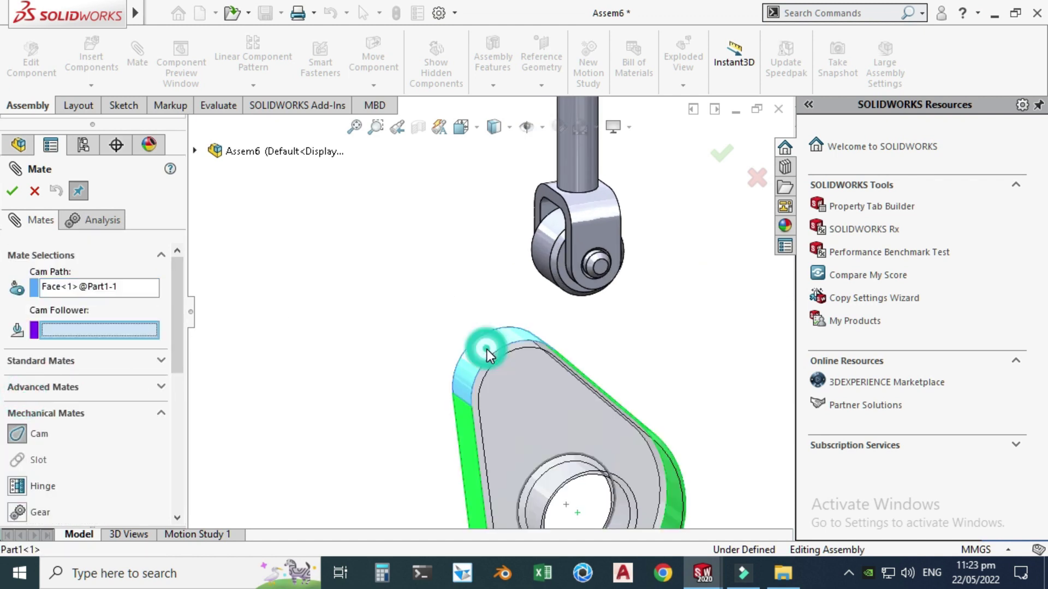
{"action": "scroll", "coordinate": [545, 247], "scroll_direction": "down", "scroll_amount": 2}
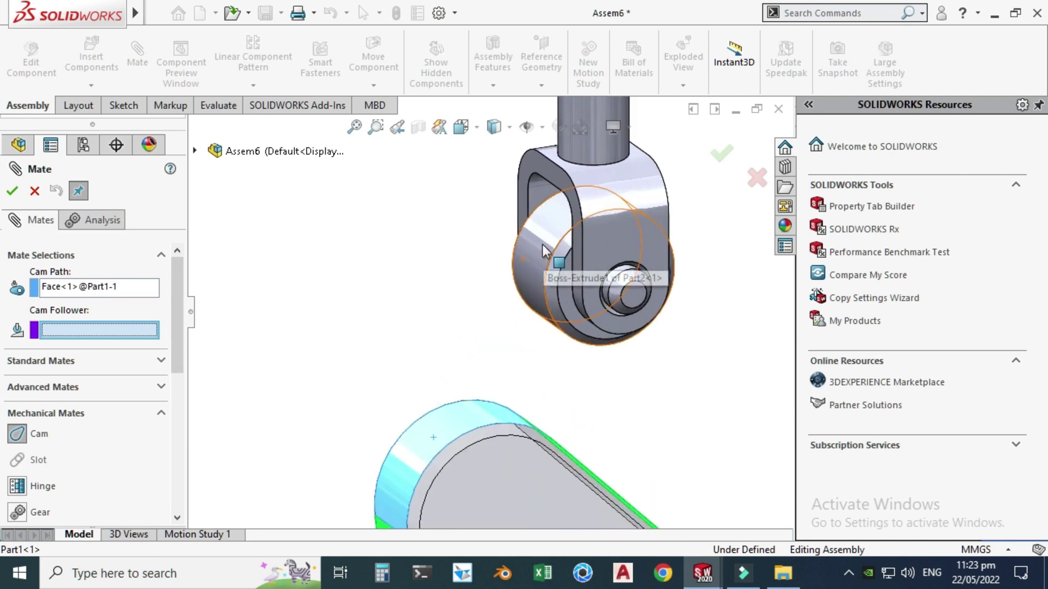
{"action": "left_click", "coordinate": [546, 247]}
{"action": "scroll", "coordinate": [366, 234], "scroll_direction": "up", "scroll_amount": 2}
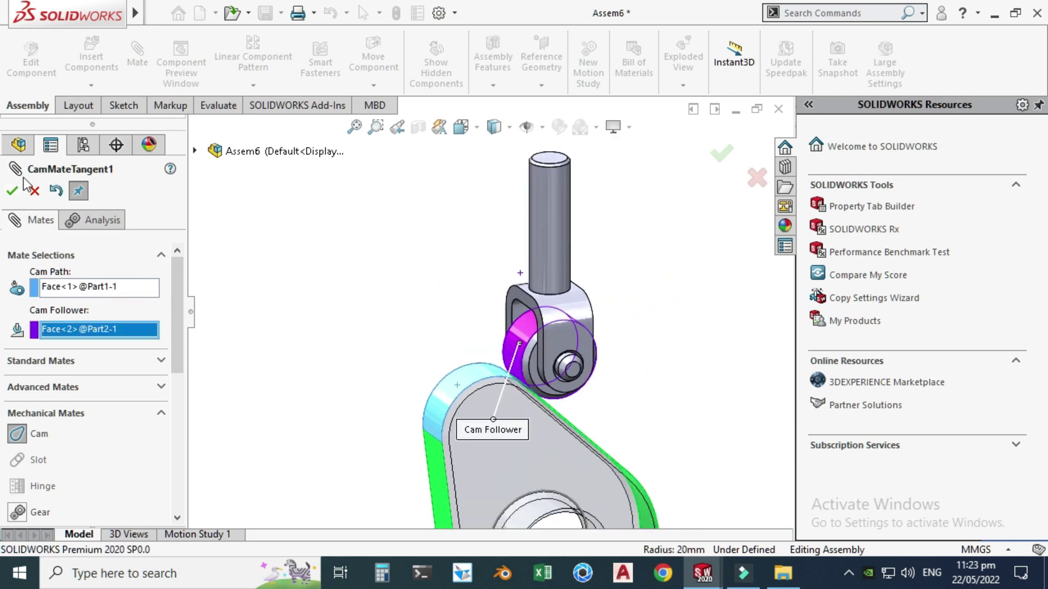
{"action": "left_click", "coordinate": [12, 192]}
Rotate the cam in the Back view to test how the roller follows its profile, and leave the Mate command.
{"action": "scroll", "coordinate": [365, 280], "scroll_direction": "up", "scroll_amount": 3}
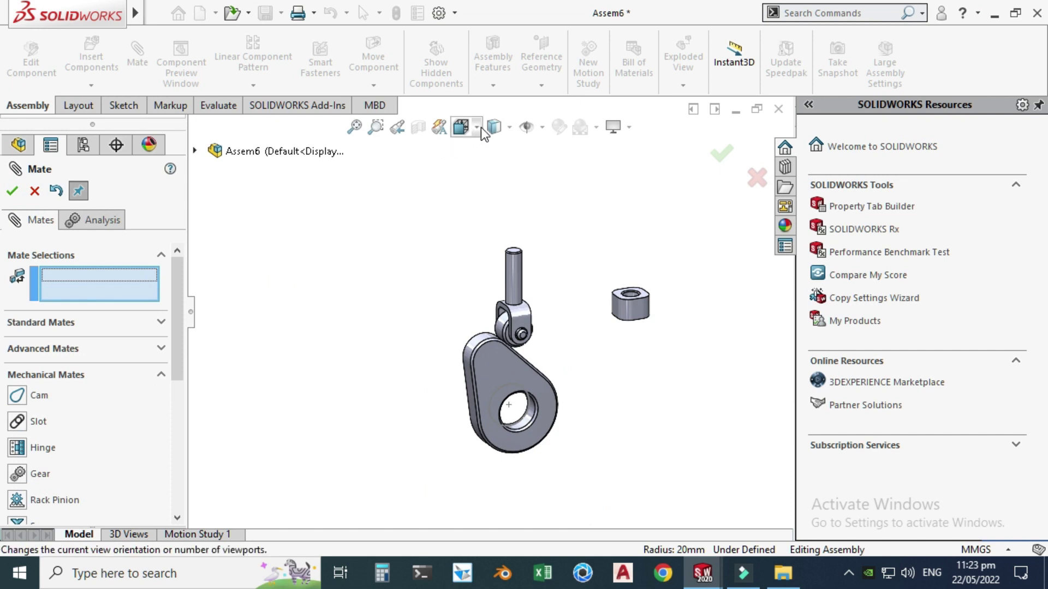
{"action": "left_click", "coordinate": [461, 127]}
{"action": "left_click", "coordinate": [428, 355]}
{"action": "left_click", "coordinate": [290, 197]}
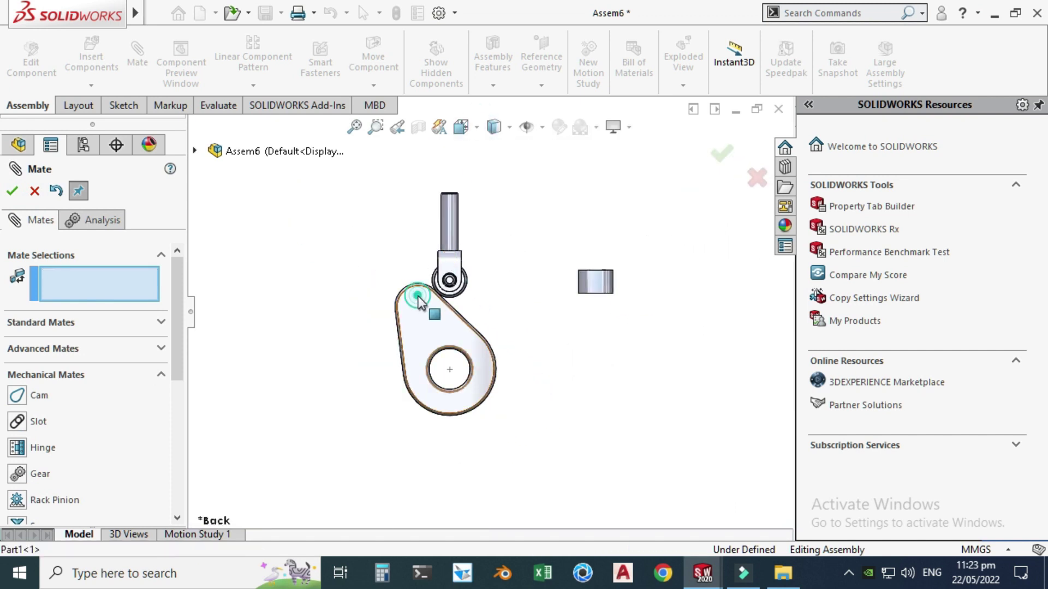
{"action": "left_click_drag", "start_coordinate": [417, 302], "coordinate": [381, 251]}
{"action": "right_click", "coordinate": [377, 196]}
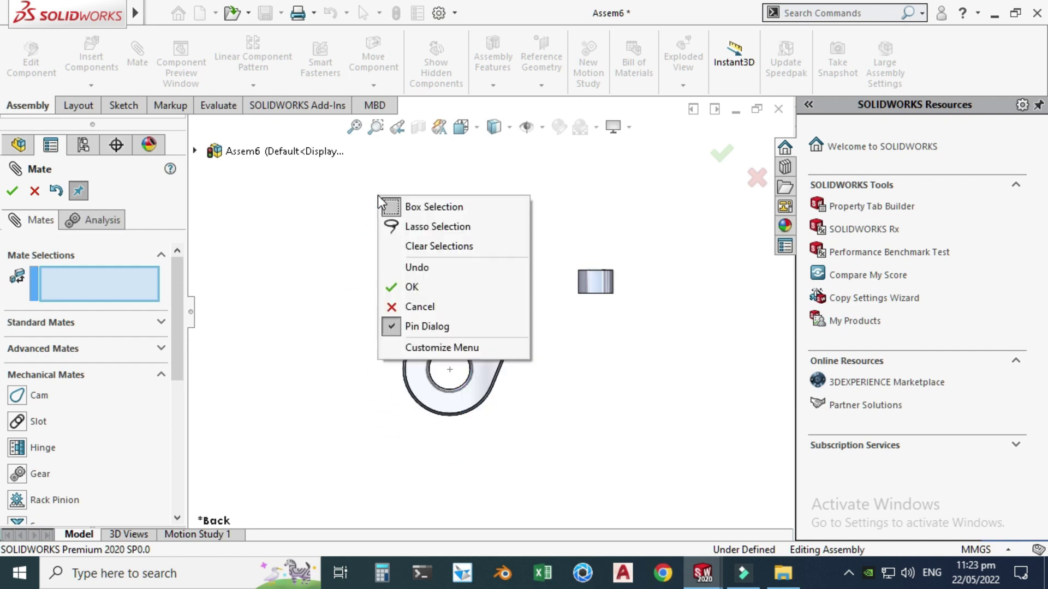
{"action": "left_click", "coordinate": [32, 192]}
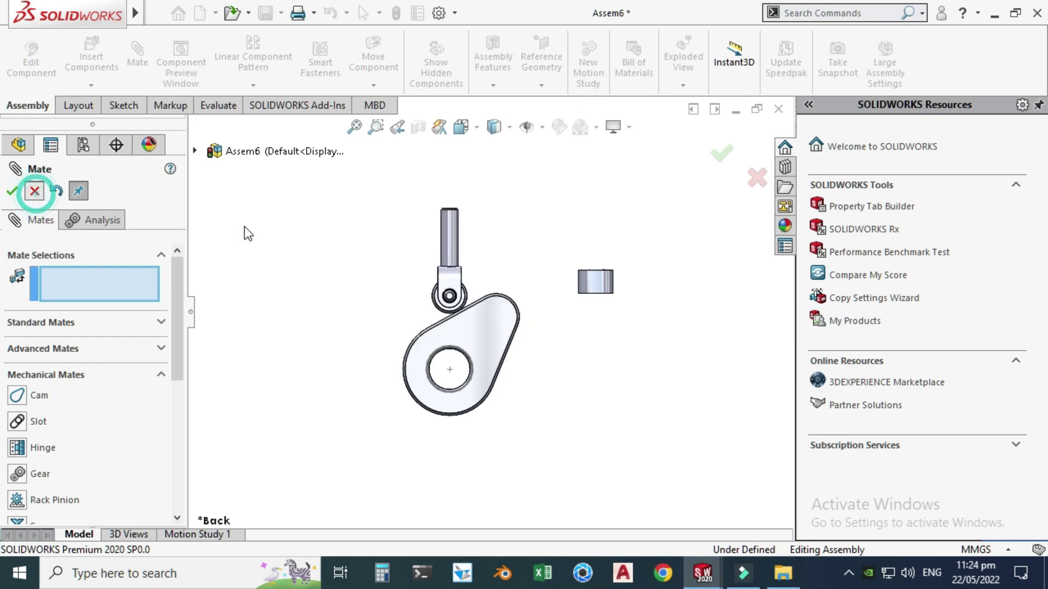
Mate Part4's hole concentric with the cylindrical shaft of the fork.
{"action": "right_click", "coordinate": [307, 211]}
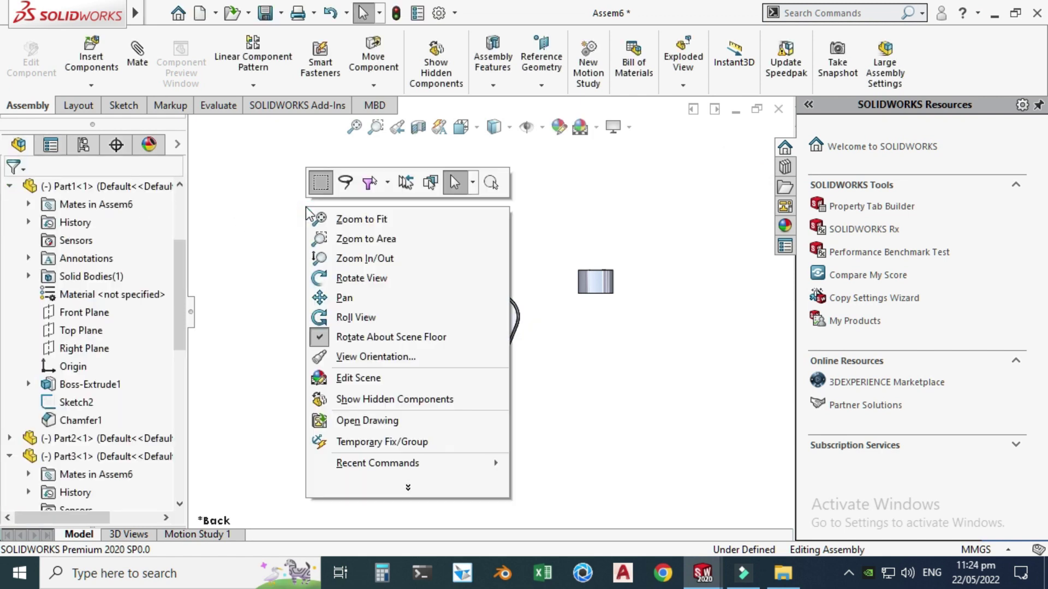
{"action": "left_click", "coordinate": [341, 274]}
{"action": "left_click_drag", "start_coordinate": [352, 273], "coordinate": [452, 278]}
{"action": "scroll", "coordinate": [485, 253], "scroll_direction": "down", "scroll_amount": 3}
{"action": "key", "text": "Escape"}
{"action": "scroll", "coordinate": [631, 264], "scroll_direction": "down", "scroll_amount": 6}
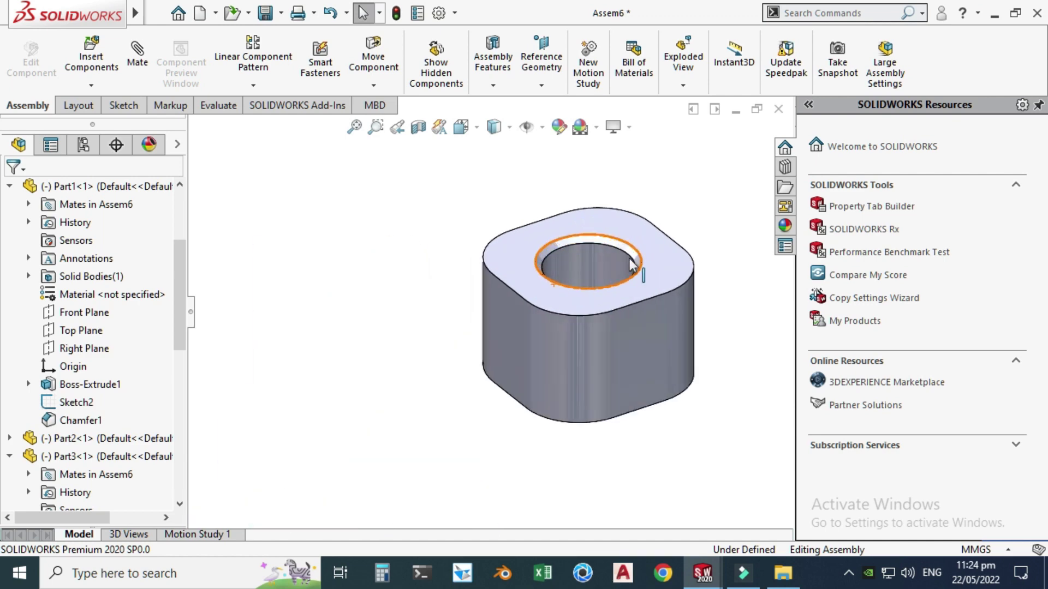
{"action": "left_click", "coordinate": [593, 267]}
{"action": "scroll", "coordinate": [594, 267], "scroll_direction": "up", "scroll_amount": 4}
{"action": "scroll", "coordinate": [485, 274], "scroll_direction": "up", "scroll_amount": 3}
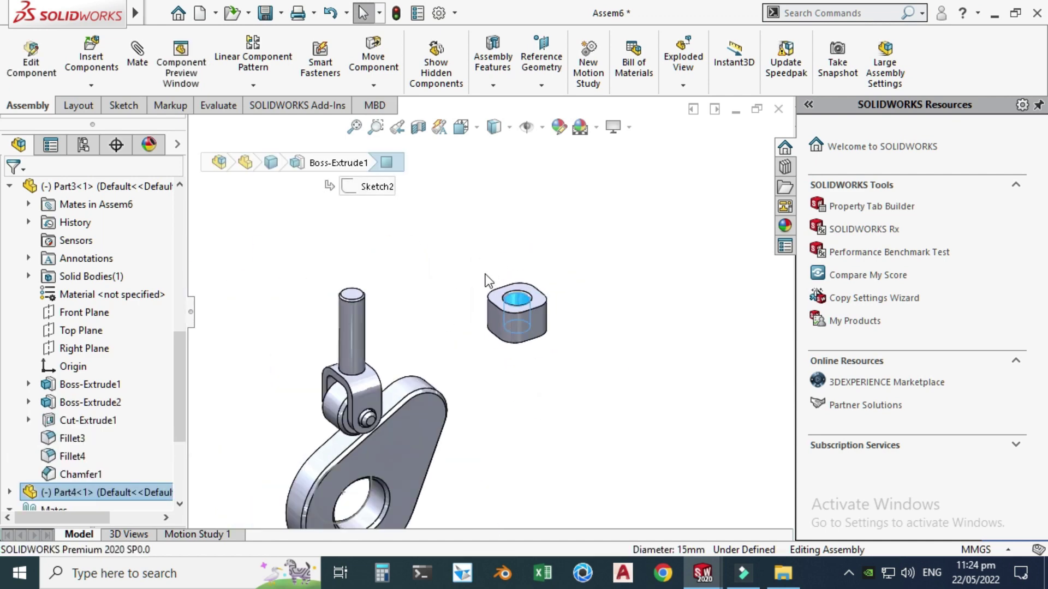
{"action": "scroll", "coordinate": [353, 340], "scroll_direction": "down", "scroll_amount": 1}
{"action": "scroll", "coordinate": [352, 339], "scroll_direction": "down", "scroll_amount": 3}
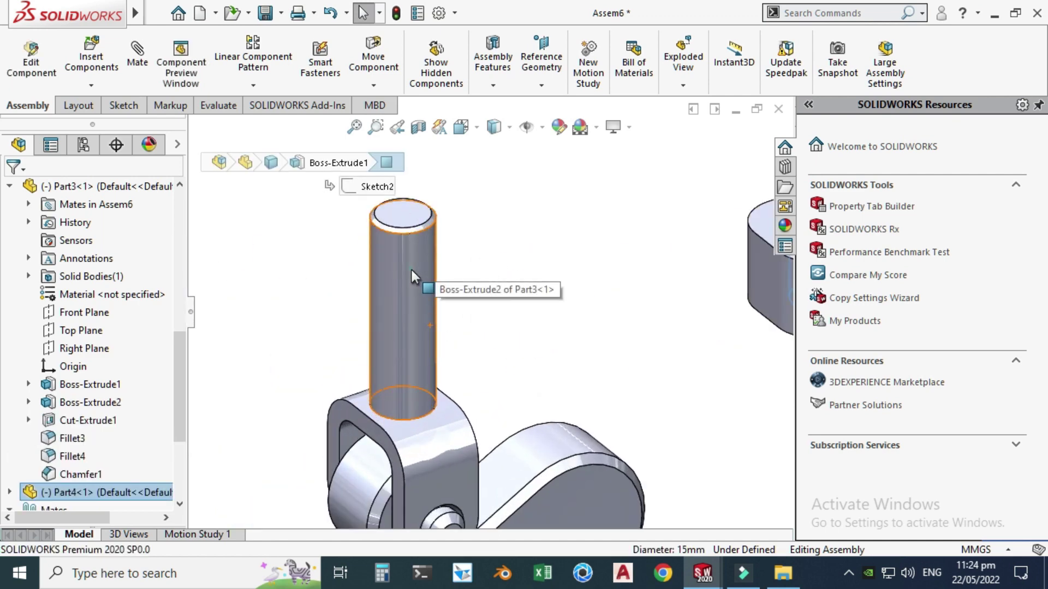
{"action": "left_click", "coordinate": [411, 270], "text": "ctrl"}
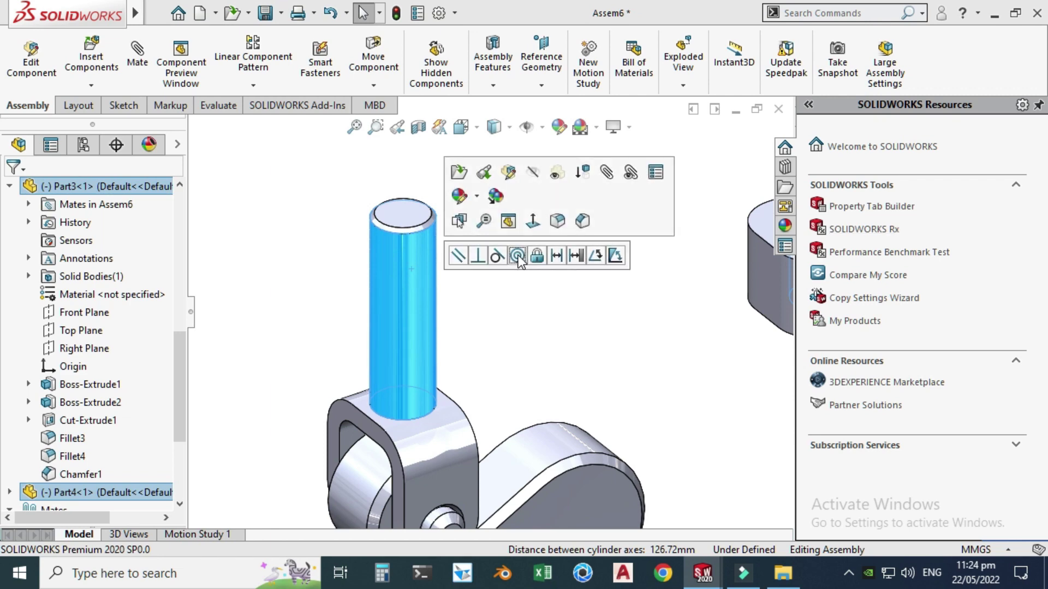
{"action": "left_click", "coordinate": [518, 255]}
Rotate the cam in the Back view to test the follower's motion with Part4 on the shaft.
{"action": "scroll", "coordinate": [422, 226], "scroll_direction": "up", "scroll_amount": 4}
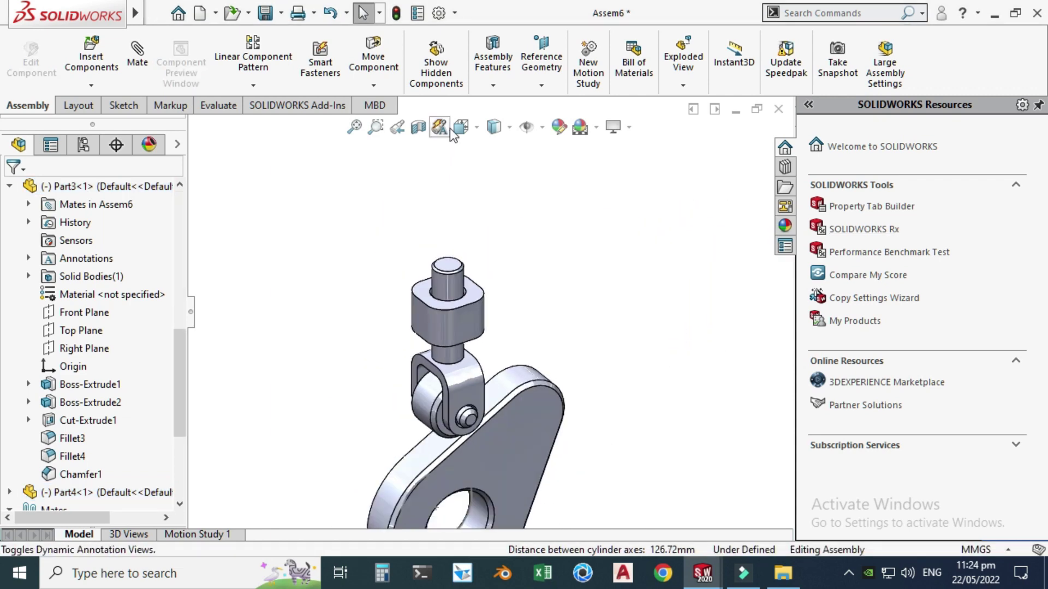
{"action": "left_click", "coordinate": [461, 127]}
{"action": "left_click", "coordinate": [402, 400]}
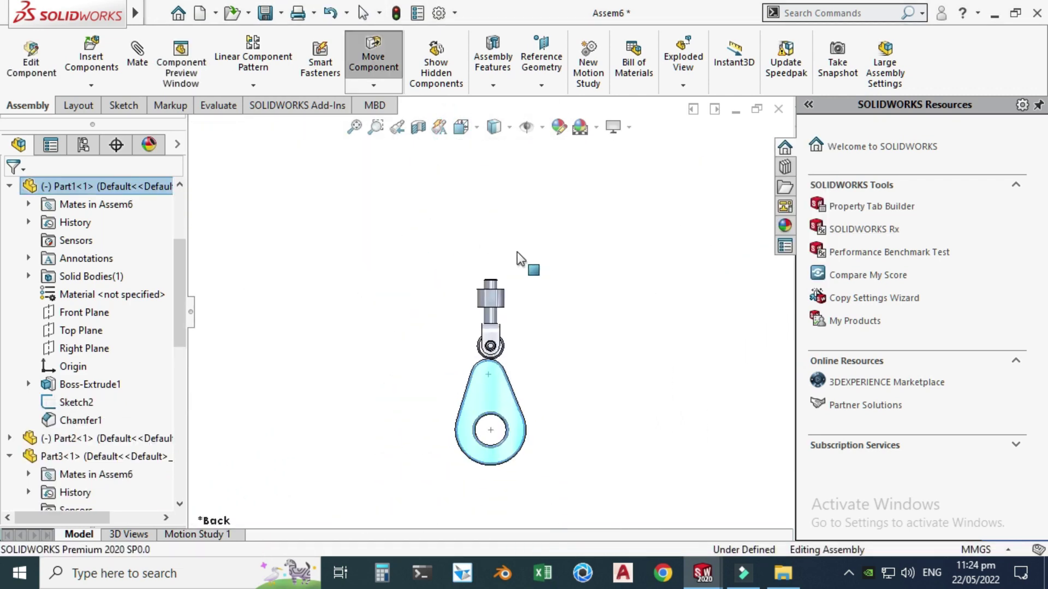
{"action": "left_click_drag", "start_coordinate": [517, 251], "coordinate": [322, 323]}
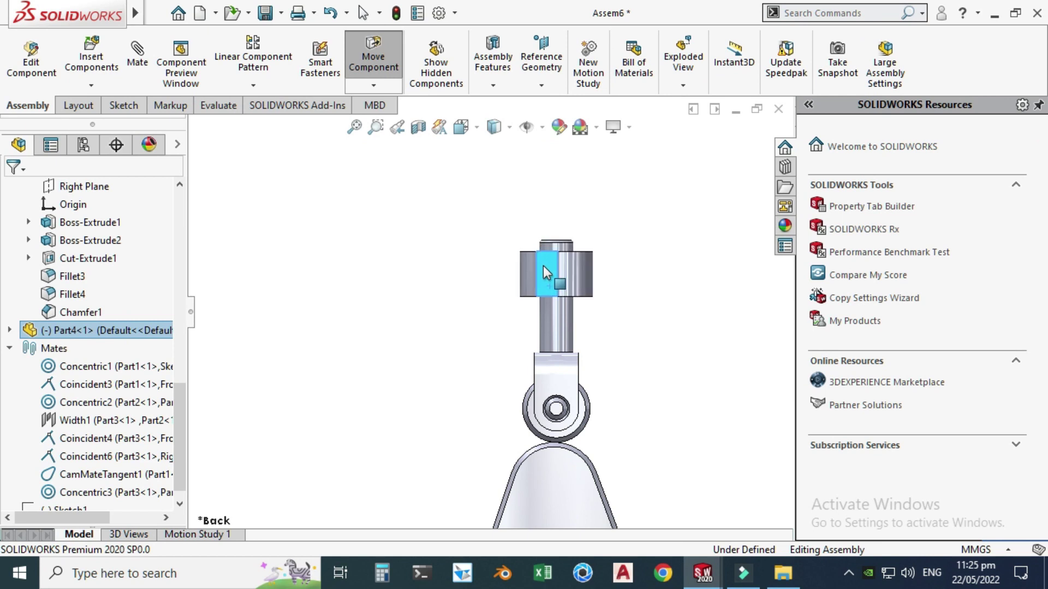
Slide Part4 slightly down the fork's shaft and turn it about the shaft's axis, ending in the Back view.
{"action": "mouse_move", "coordinate": [572, 276]}
{"action": "left_mouse_down"}
{"action": "mouse_move", "coordinate": [549, 283]}
{"action": "mouse_move", "coordinate": [567, 287]}
{"action": "left_mouse_up"}
{"action": "scroll", "coordinate": [567, 286], "scroll_direction": "up", "scroll_amount": 3}
{"action": "middle_click_drag", "start_coordinate": [535, 297], "coordinate": [505, 313]}
{"action": "scroll", "coordinate": [547, 290], "scroll_direction": "down", "scroll_amount": 4}
{"action": "scroll", "coordinate": [505, 313], "scroll_direction": "up", "scroll_amount": 3}
{"action": "scroll", "coordinate": [500, 317], "scroll_direction": "down", "scroll_amount": 4}
{"action": "scroll", "coordinate": [500, 318], "scroll_direction": "up", "scroll_amount": 3}
{"action": "key", "text": "space"}
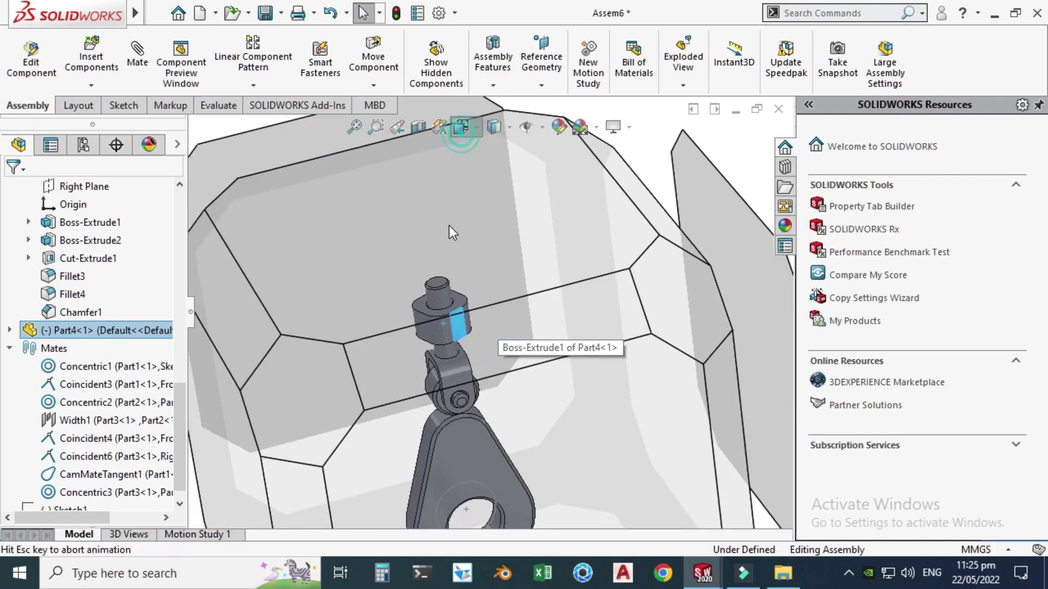
{"action": "left_click", "coordinate": [428, 402]}
{"action": "left_click", "coordinate": [351, 234]}
{"action": "scroll", "coordinate": [418, 175], "scroll_direction": "down", "scroll_amount": 3}
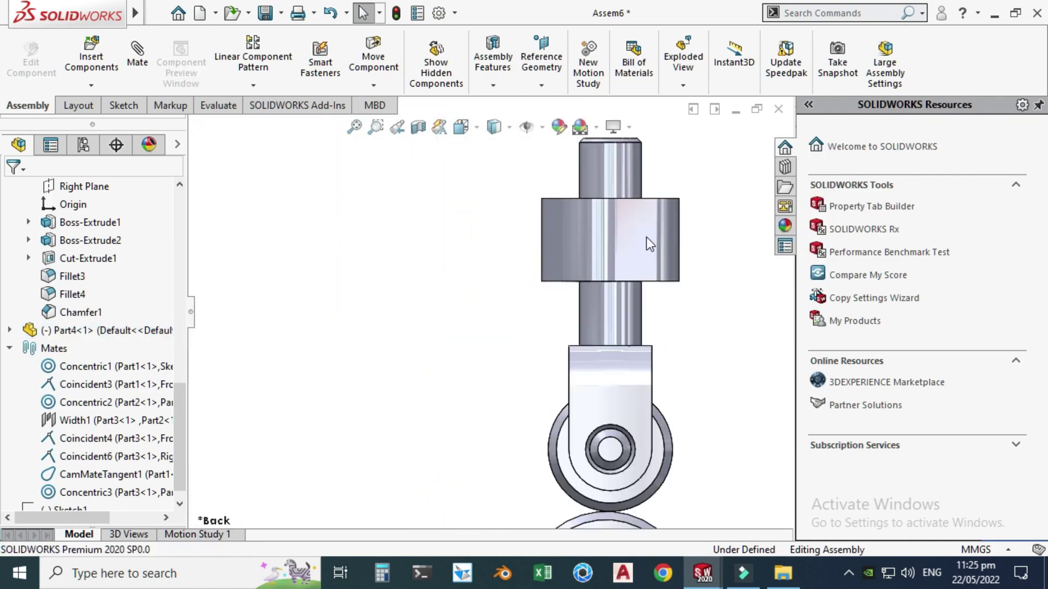
Slide Part4 up the fork's shaft and turn it slightly about the shaft's axis.
{"action": "left_click", "coordinate": [620, 235]}
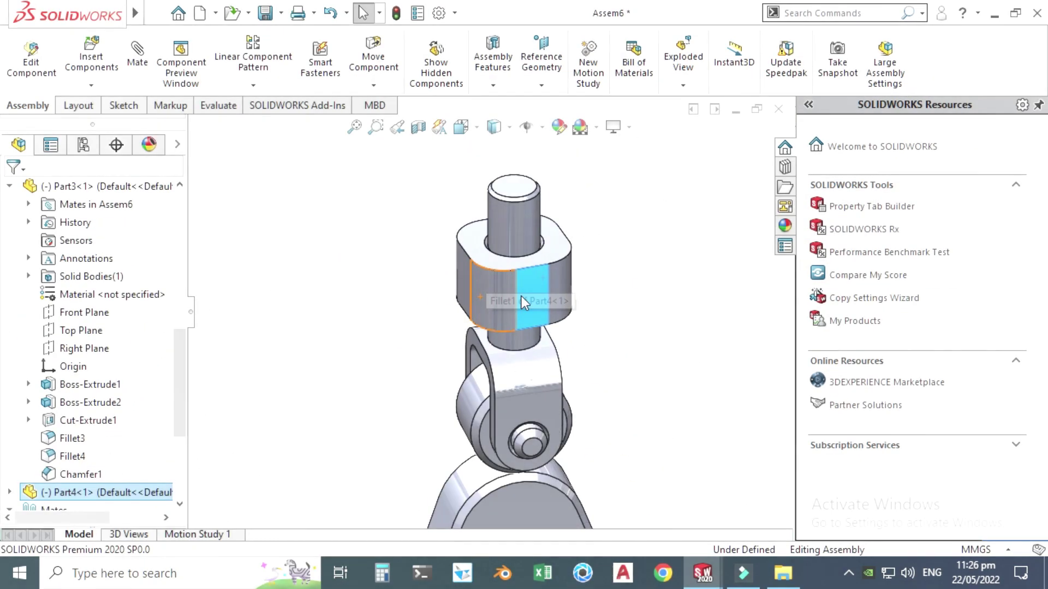
{"action": "mouse_move", "coordinate": [498, 289]}
{"action": "left_mouse_down"}
{"action": "mouse_move", "coordinate": [531, 283]}
{"action": "mouse_move", "coordinate": [469, 271]}
{"action": "mouse_move", "coordinate": [499, 276]}
{"action": "left_mouse_up"}
{"action": "key", "text": "Escape"}
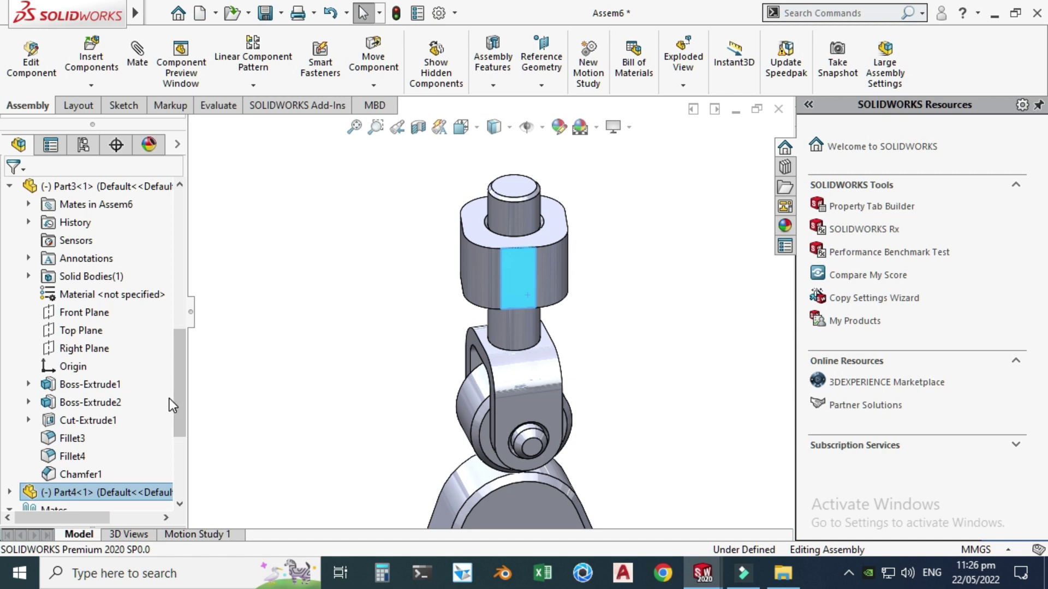
Mate Part4's Front Plane to the assembly's Front Plane so that Part4 is aligned on the shaft.
{"action": "mouse_move", "coordinate": [176, 402]}
{"action": "left_mouse_down"}
{"action": "mouse_move", "coordinate": [186, 483]}
{"action": "mouse_move", "coordinate": [181, 464]}
{"action": "left_mouse_up"}
{"action": "left_click", "coordinate": [10, 330]}
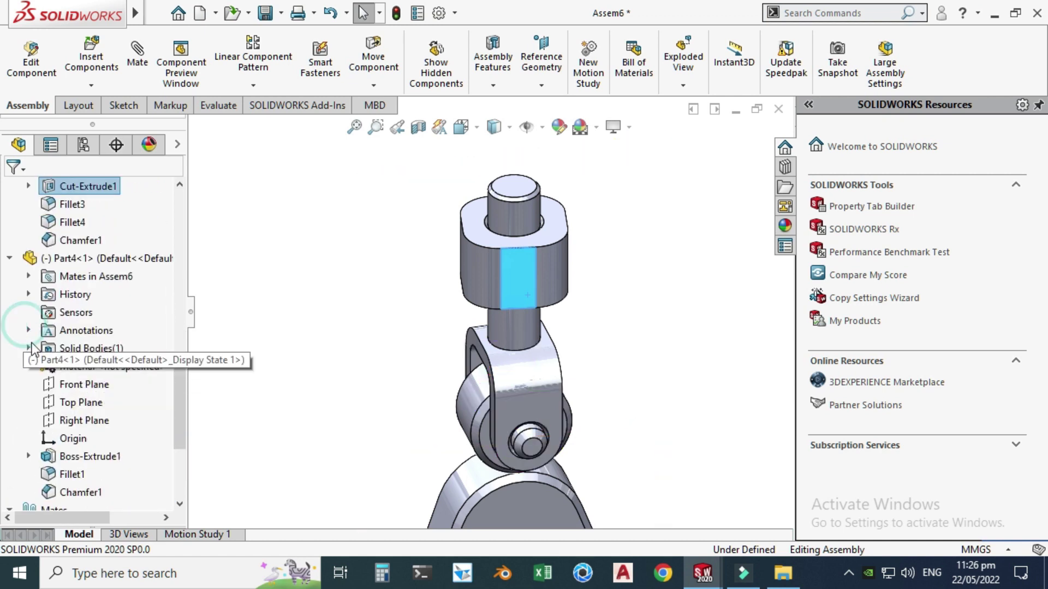
{"action": "left_click", "coordinate": [82, 389]}
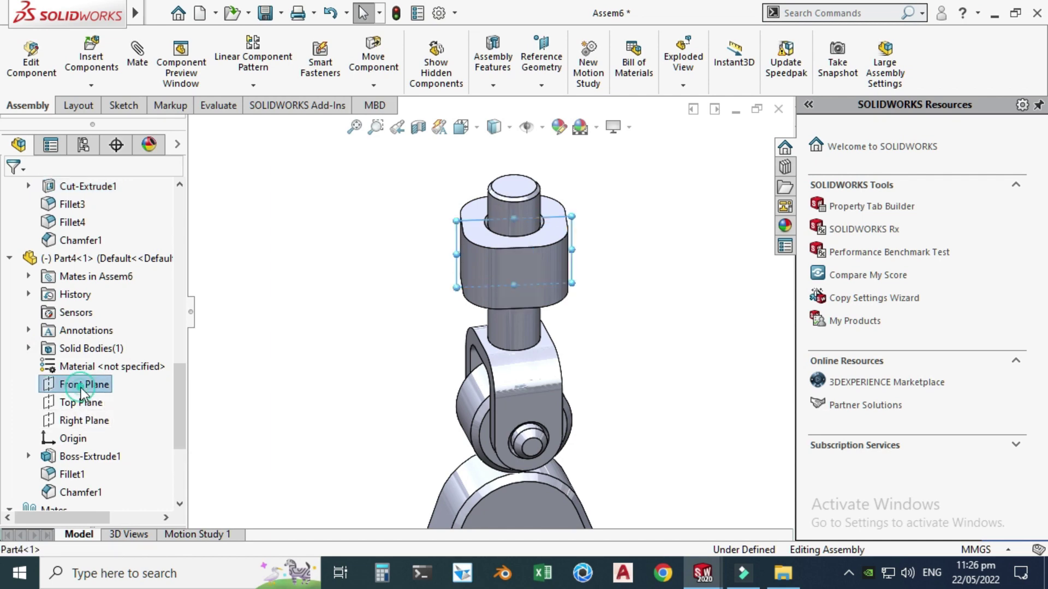
{"action": "left_click_drag", "start_coordinate": [179, 433], "coordinate": [195, 238]}
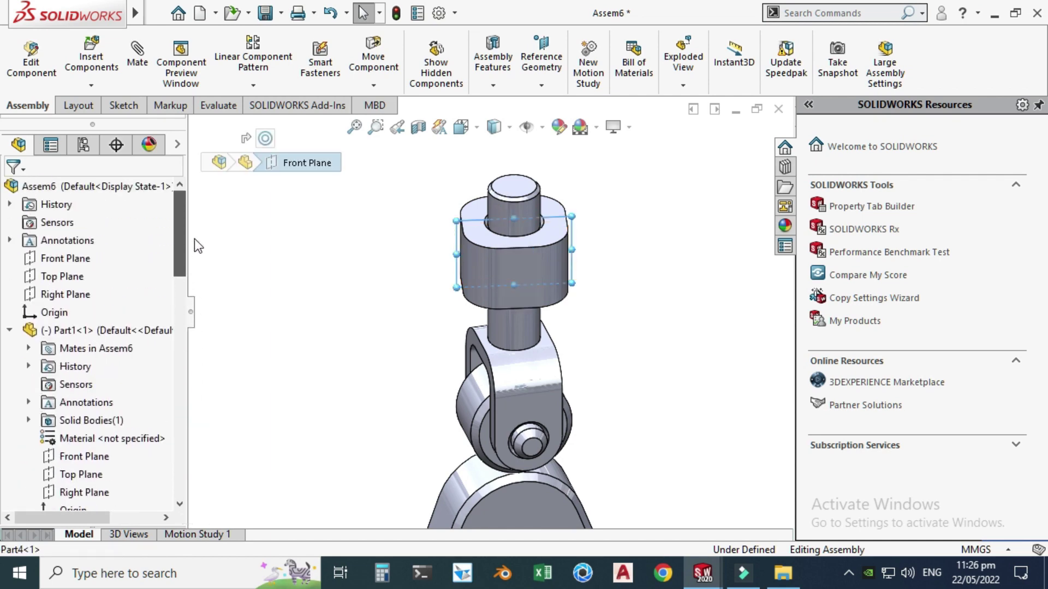
{"action": "left_click", "coordinate": [70, 259]}
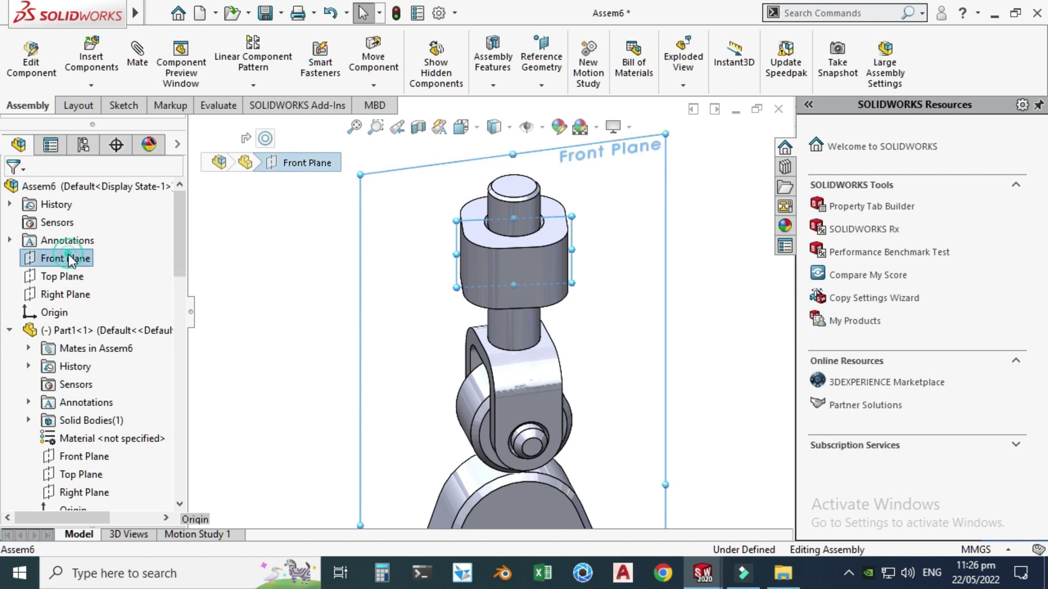
{"action": "left_click", "coordinate": [87, 264]}
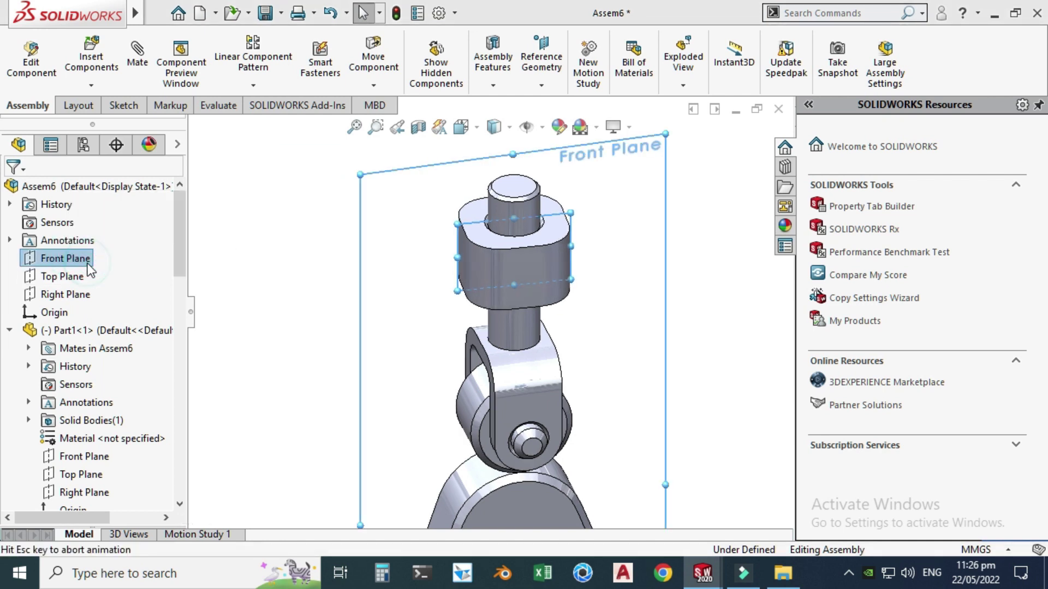
Hide the 40 mm circle sketch displayed around the cam's bore.
{"action": "scroll", "coordinate": [362, 310], "scroll_direction": "up", "scroll_amount": 7}
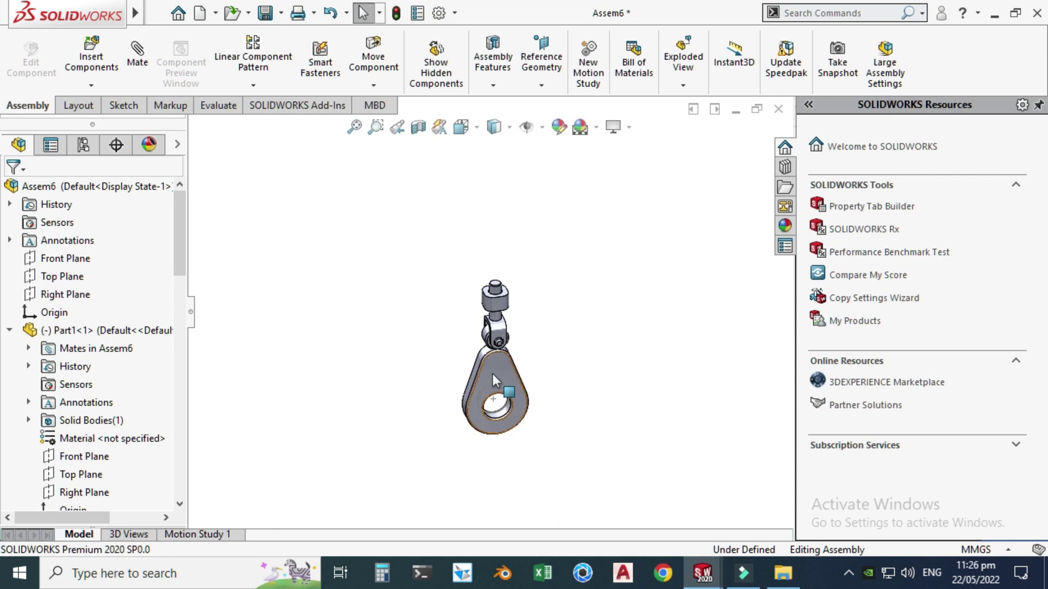
{"action": "mouse_move", "coordinate": [492, 374]}
{"action": "left_mouse_down"}
{"action": "mouse_move", "coordinate": [530, 364]}
{"action": "mouse_move", "coordinate": [381, 417]}
{"action": "mouse_move", "coordinate": [538, 285]}
{"action": "mouse_move", "coordinate": [520, 434]}
{"action": "mouse_move", "coordinate": [466, 259]}
{"action": "mouse_move", "coordinate": [498, 376]}
{"action": "left_mouse_up"}
{"action": "scroll", "coordinate": [486, 384], "scroll_direction": "down", "scroll_amount": 5}
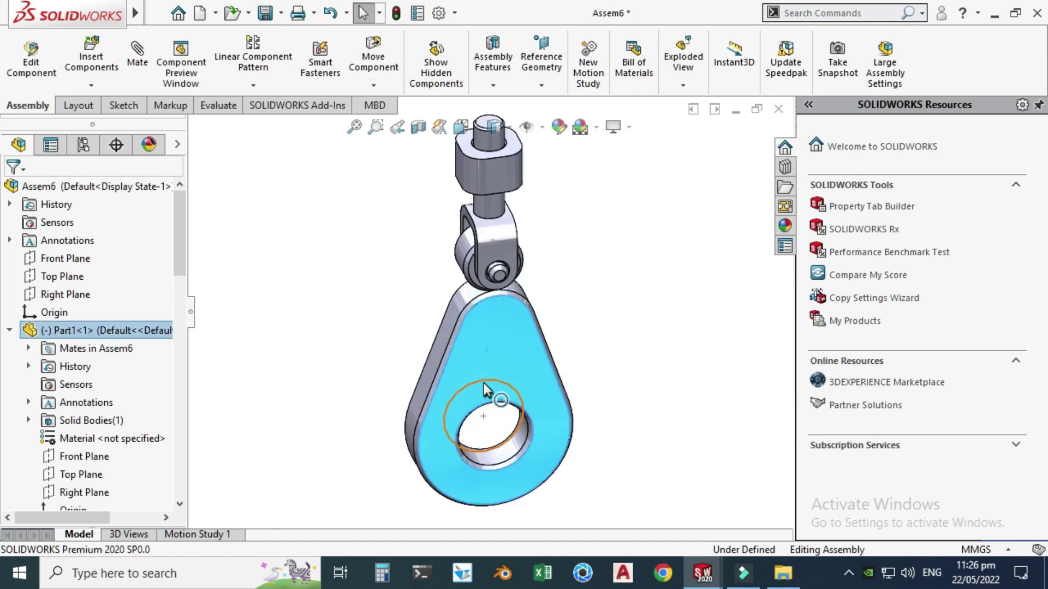
{"action": "left_click", "coordinate": [483, 383]}
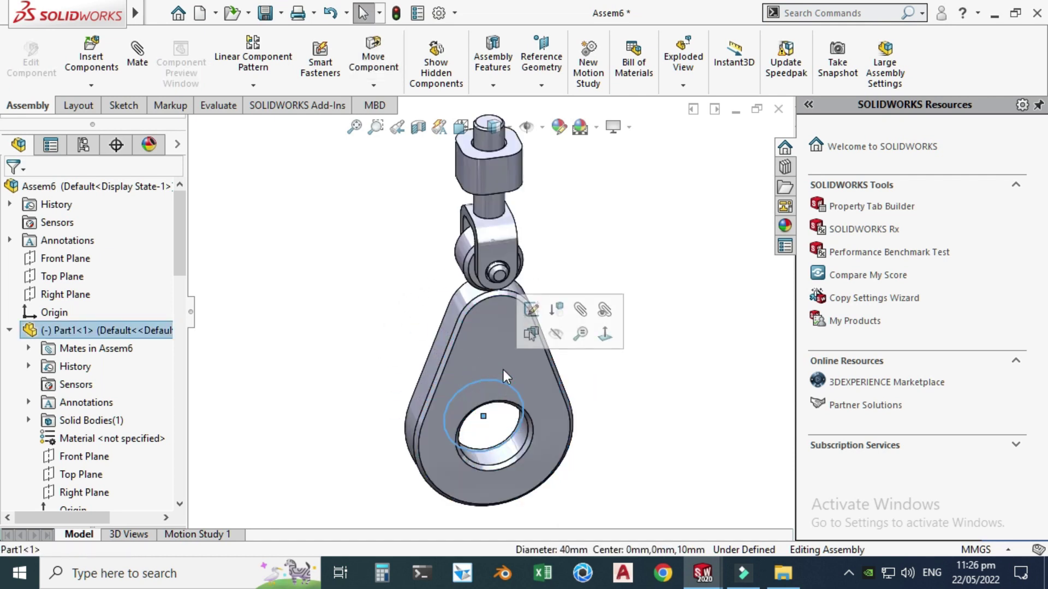
{"action": "left_click", "coordinate": [555, 336]}
{"action": "left_click", "coordinate": [312, 276]}
Rotate the cam about a quarter turn to test the follower's motion through Part4, and clear the selection.
{"action": "mouse_move", "coordinate": [489, 326]}
{"action": "left_mouse_down"}
{"action": "mouse_move", "coordinate": [587, 394]}
{"action": "mouse_move", "coordinate": [332, 250]}
{"action": "mouse_move", "coordinate": [581, 302]}
{"action": "mouse_move", "coordinate": [413, 405]}
{"action": "left_mouse_up"}
{"action": "key", "text": "Escape"}
{"action": "scroll", "coordinate": [417, 381], "scroll_direction": "up", "scroll_amount": 3}
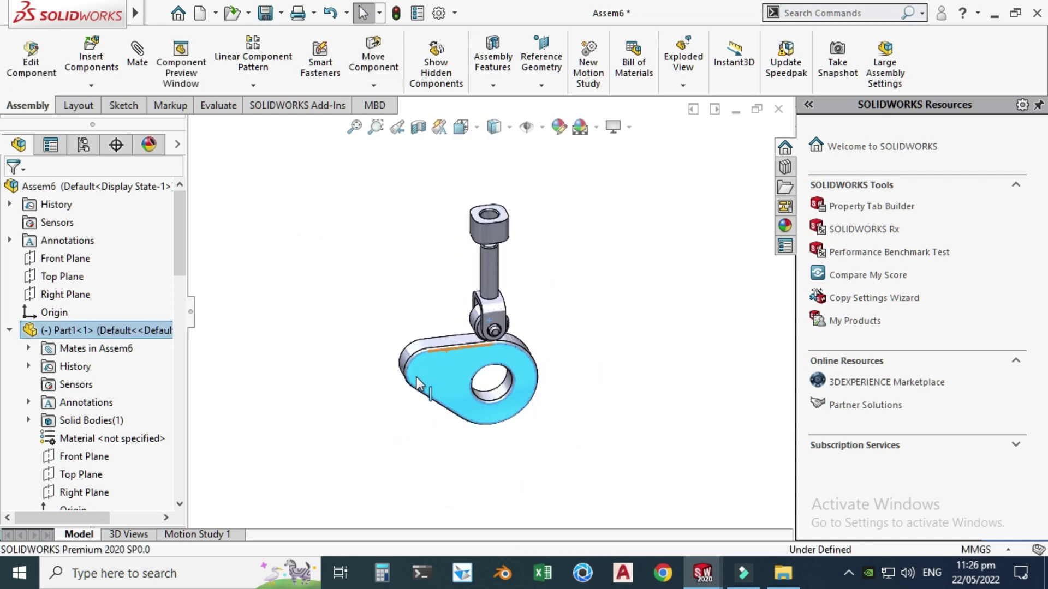
{"action": "left_click", "coordinate": [391, 289]}
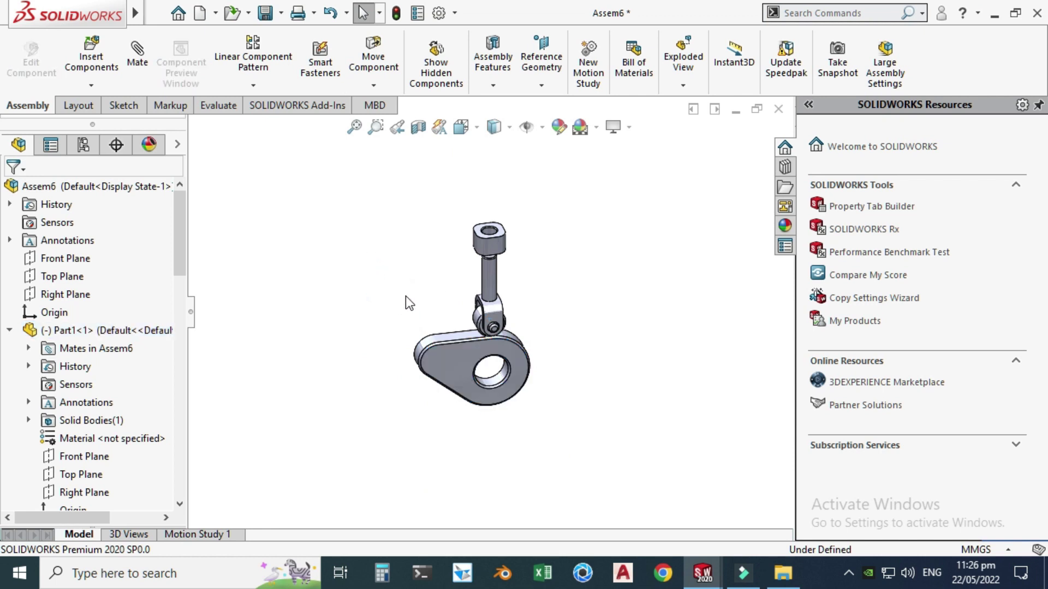
{"action": "scroll", "coordinate": [382, 303], "scroll_direction": "down", "scroll_amount": 3}
{"action": "key", "text": "Down"}
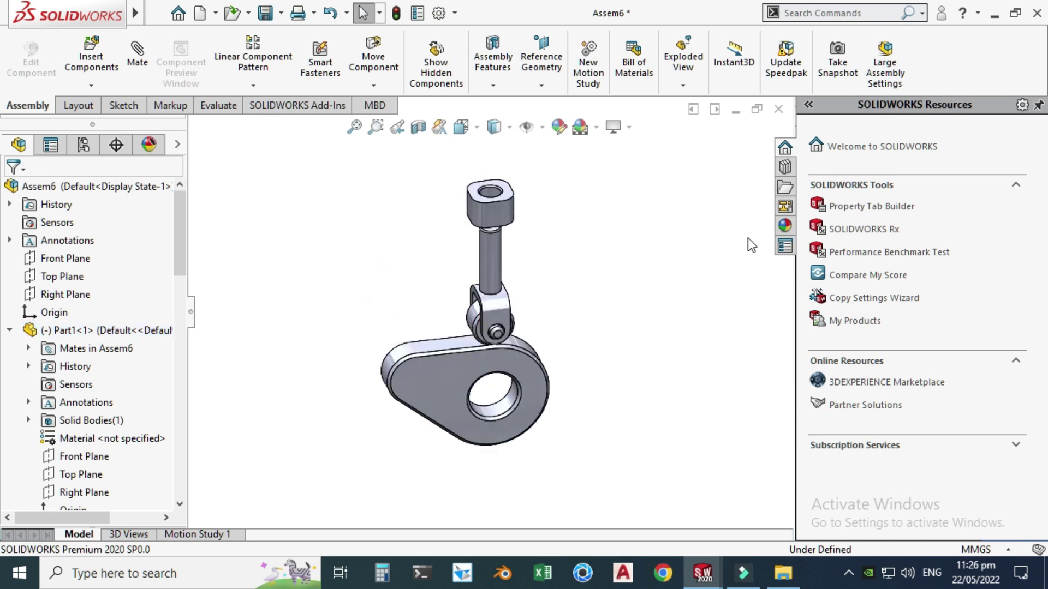
Apply the cream satin finish plastic appearance to the cam.
{"action": "left_click", "coordinate": [784, 221]}
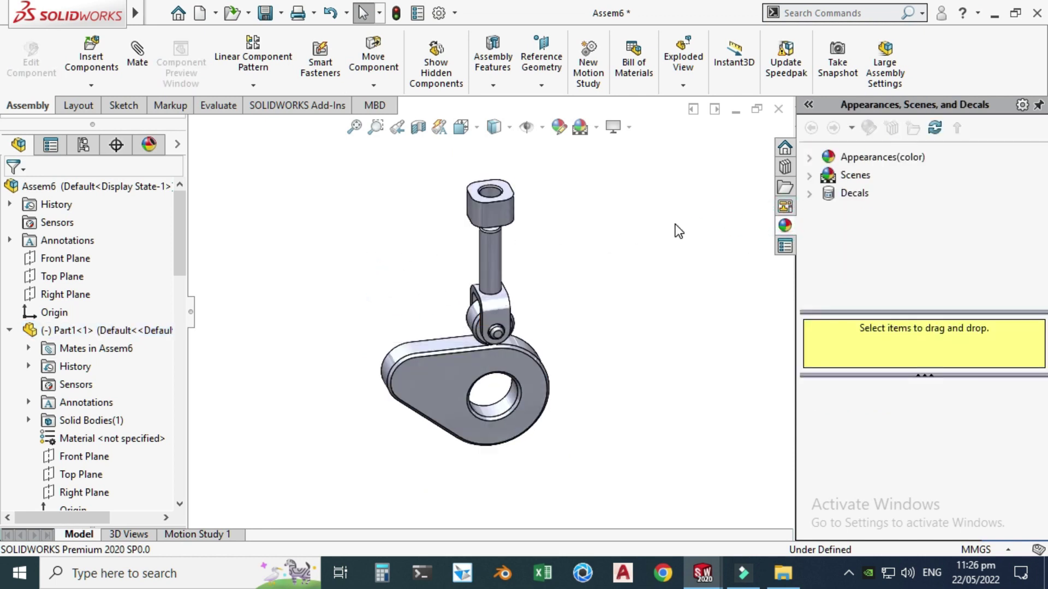
{"action": "left_click", "coordinate": [812, 158]}
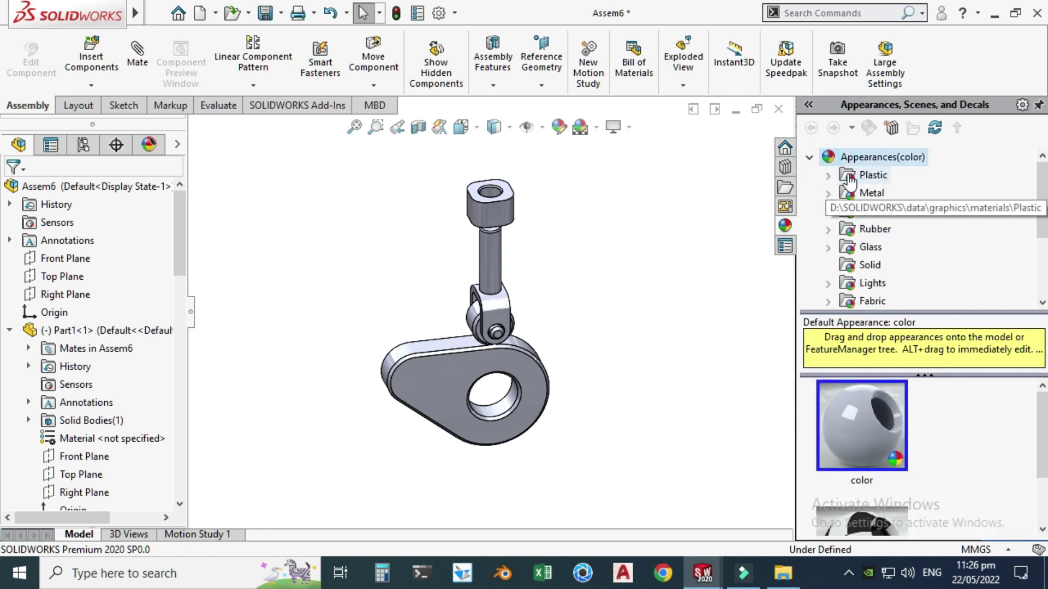
{"action": "left_click", "coordinate": [828, 175]}
{"action": "left_click", "coordinate": [873, 176]}
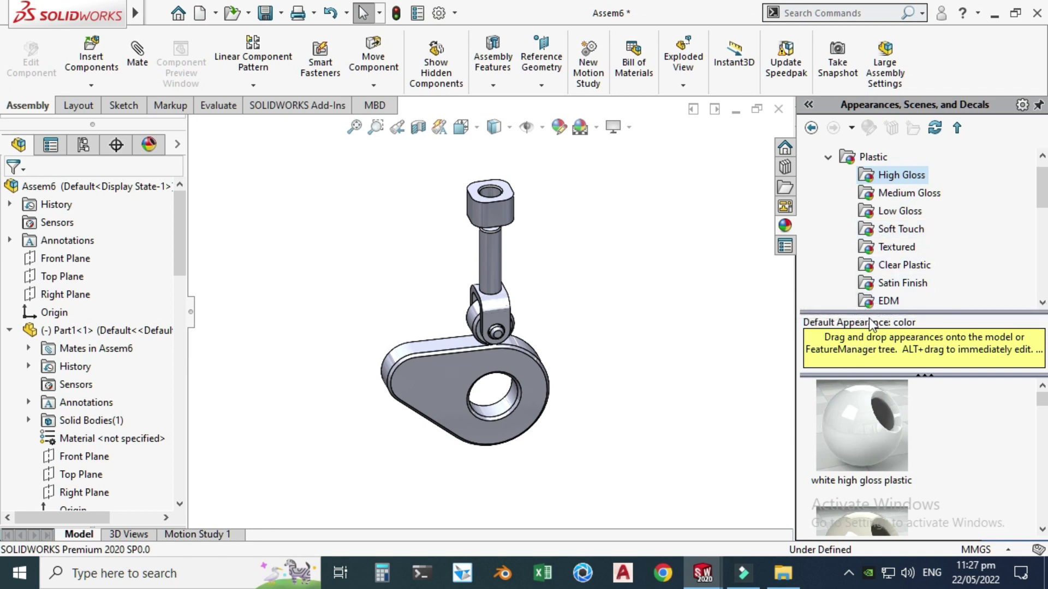
{"action": "scroll", "coordinate": [900, 218], "scroll_direction": "down", "scroll_amount": 1}
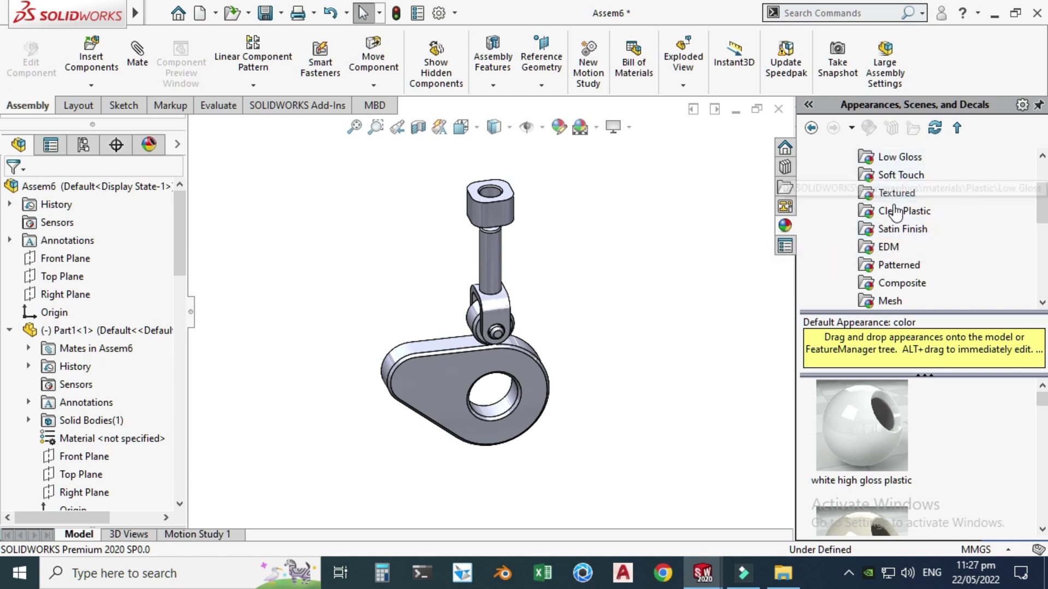
{"action": "left_click", "coordinate": [901, 229]}
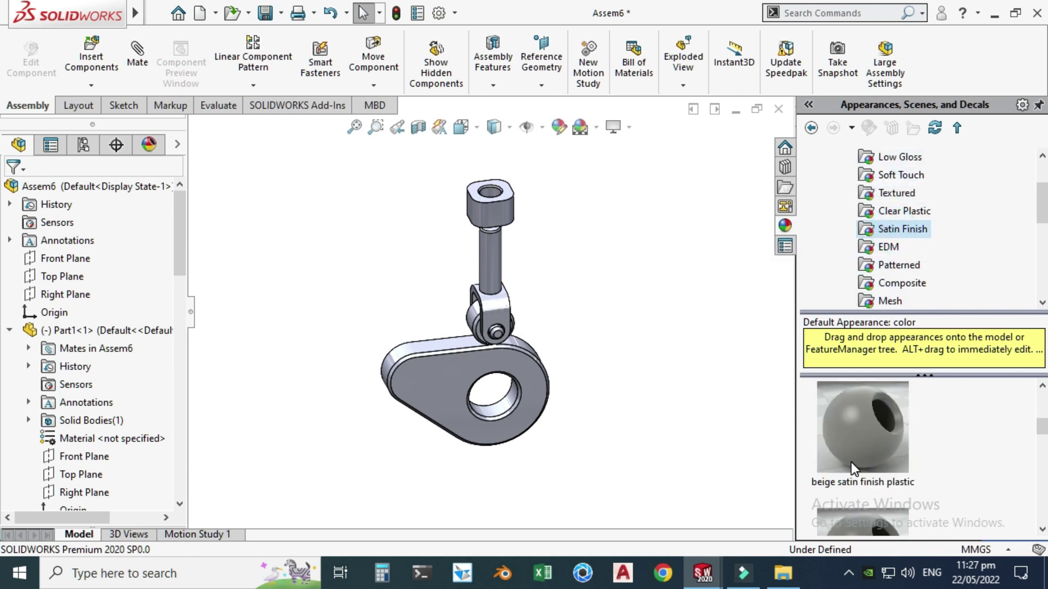
{"action": "left_click_drag", "start_coordinate": [859, 446], "coordinate": [453, 403]}
{"action": "left_click", "coordinate": [438, 392]}
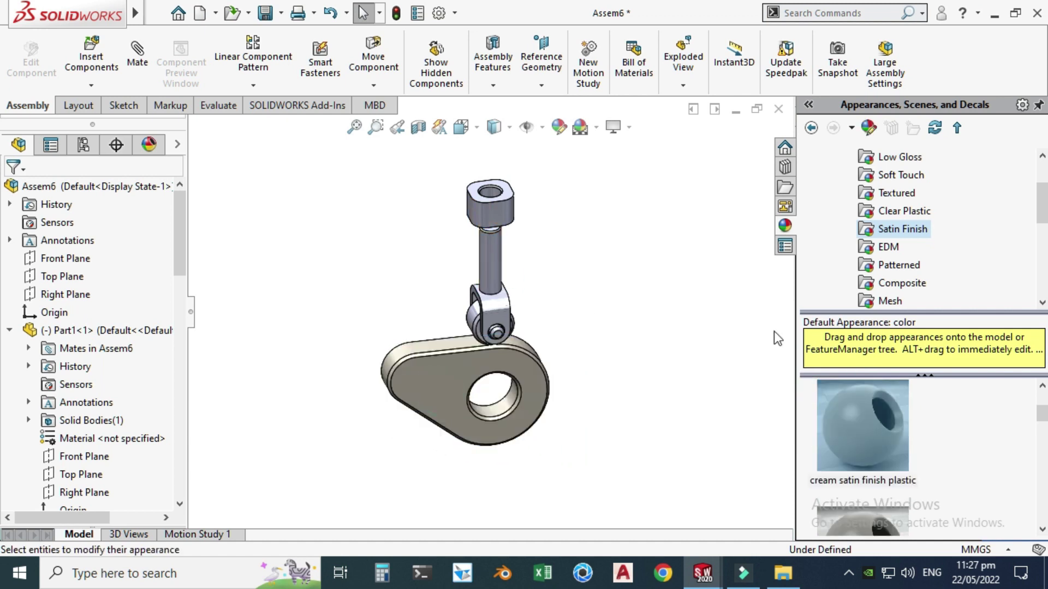
Apply the chromium plate metal appearance to the fork's cylindrical shaft feature, Boss-Extrude2.
{"action": "scroll", "coordinate": [878, 438], "scroll_direction": "down", "scroll_amount": 1}
{"action": "scroll", "coordinate": [889, 242], "scroll_direction": "down", "scroll_amount": 3}
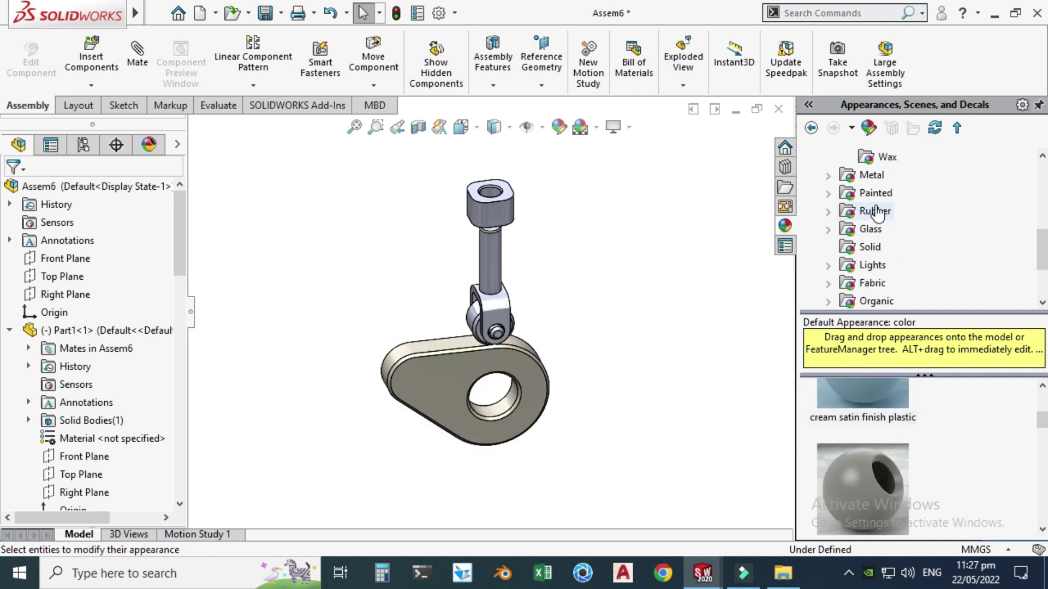
{"action": "scroll", "coordinate": [873, 218], "scroll_direction": "up", "scroll_amount": 4}
{"action": "scroll", "coordinate": [858, 240], "scroll_direction": "down", "scroll_amount": 4}
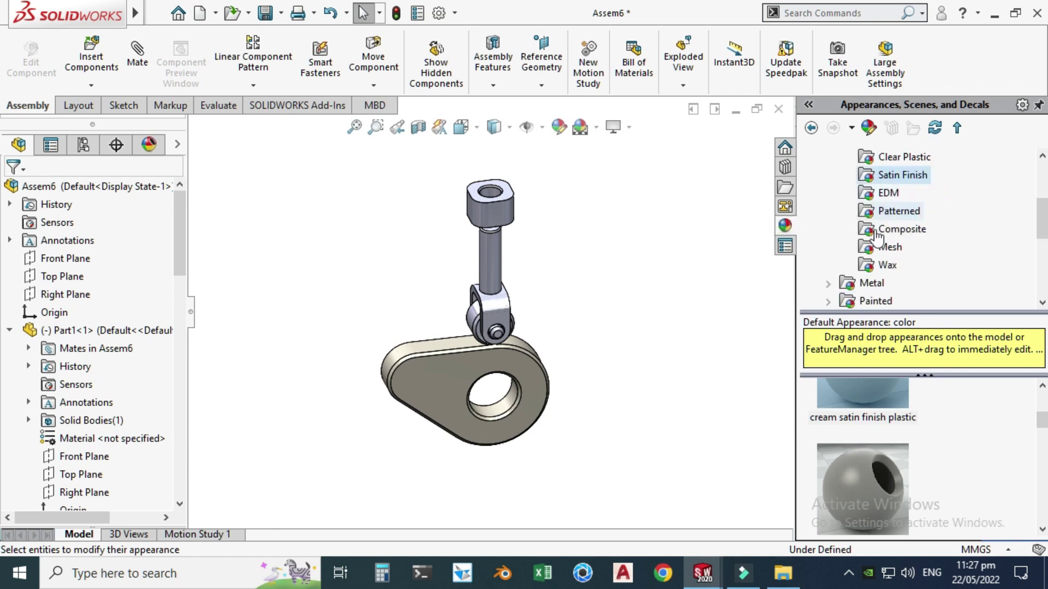
{"action": "left_click", "coordinate": [827, 174]}
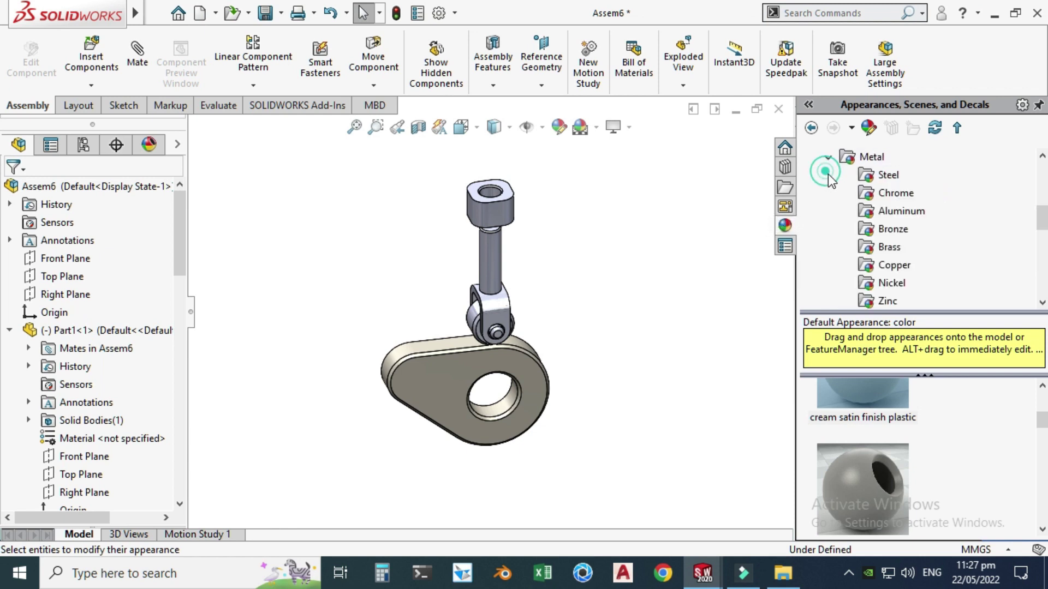
{"action": "left_click", "coordinate": [876, 193]}
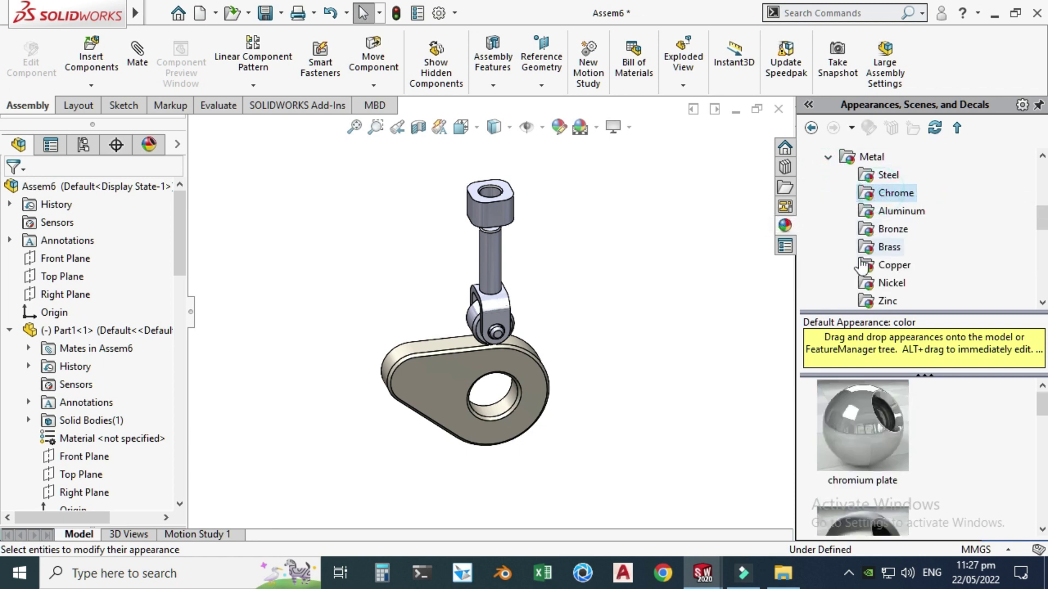
{"action": "left_click_drag", "start_coordinate": [862, 440], "coordinate": [492, 257]}
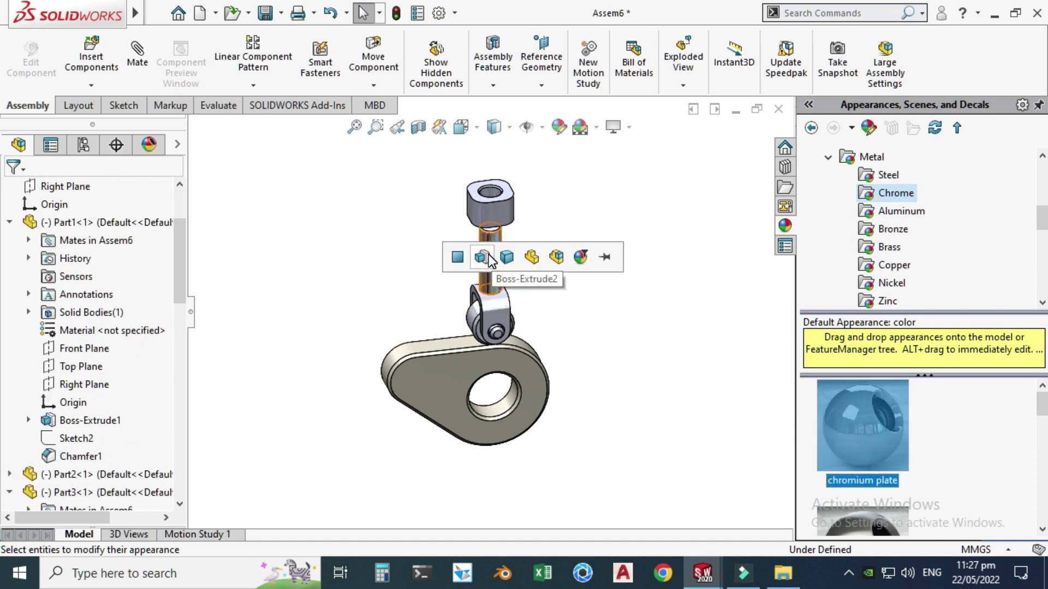
{"action": "left_click", "coordinate": [490, 259]}
Apply the chromium plate appearance to the entire fork, Part3.
{"action": "scroll", "coordinate": [479, 306], "scroll_direction": "up", "scroll_amount": 2}
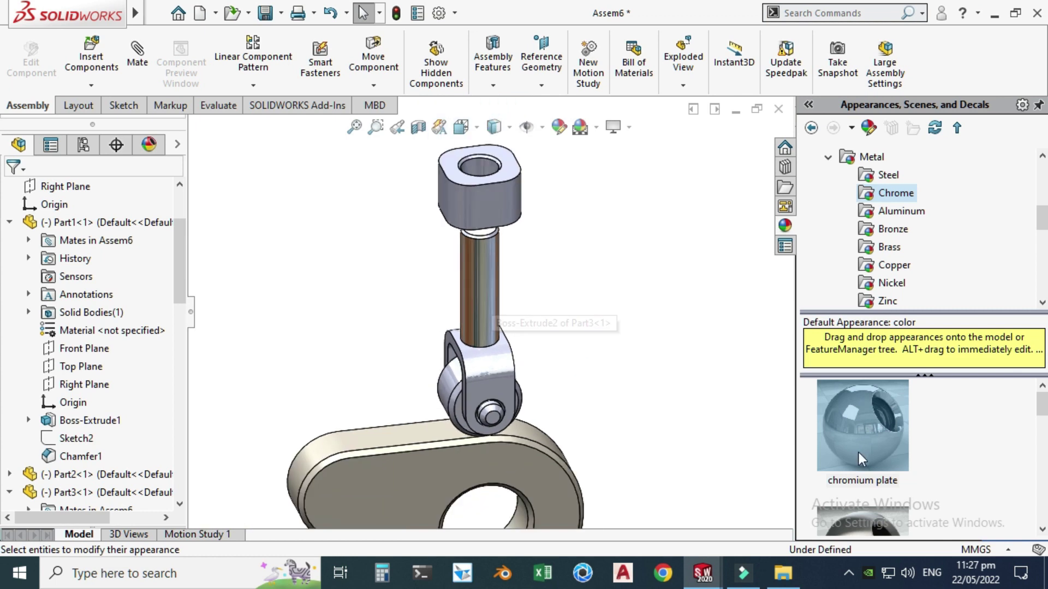
{"action": "left_click_drag", "start_coordinate": [865, 455], "coordinate": [489, 383]}
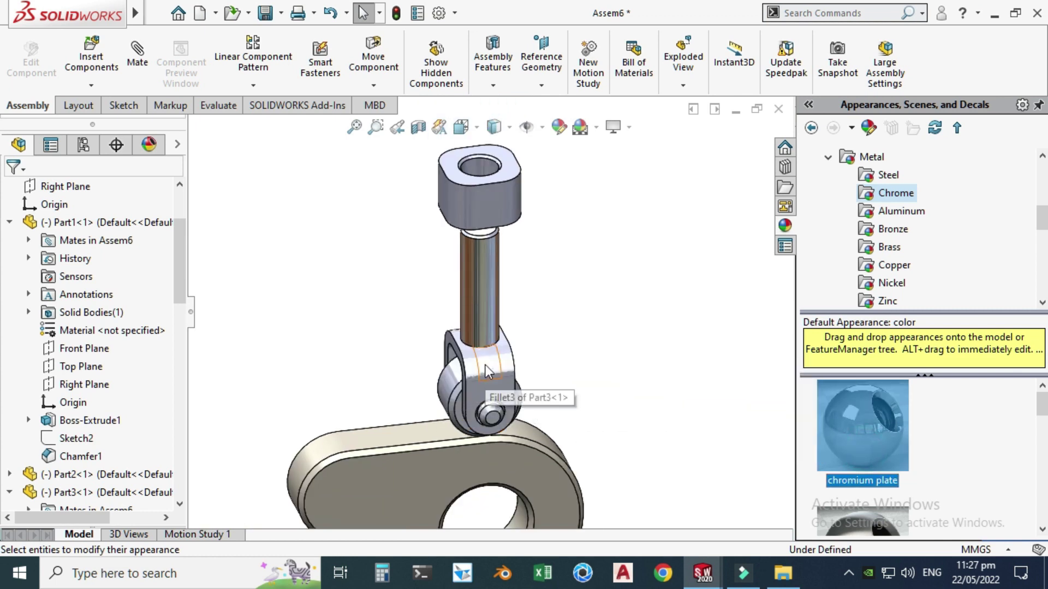
{"action": "left_click", "coordinate": [542, 365]}
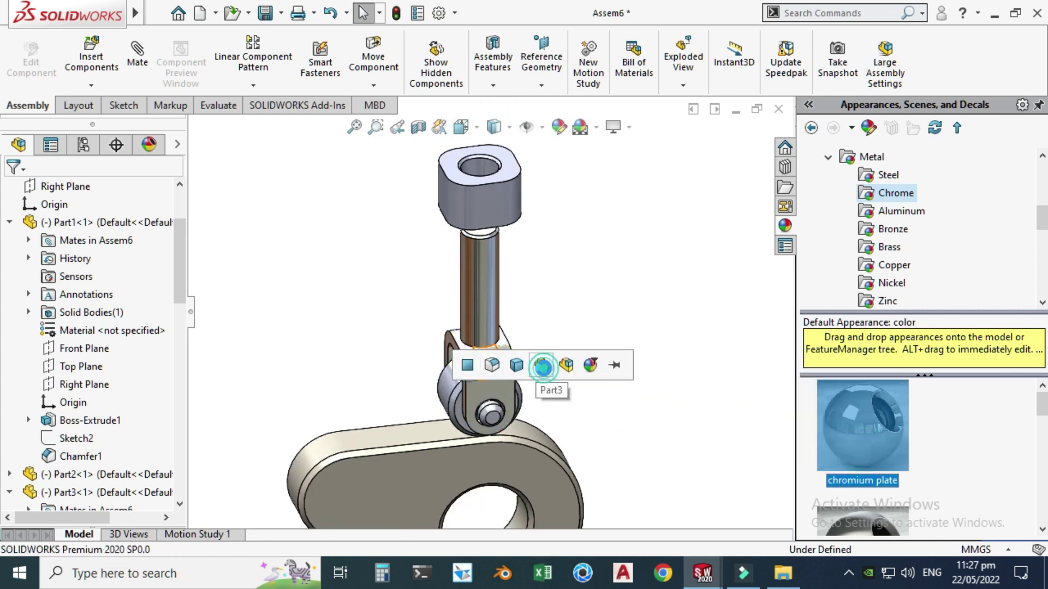
{"action": "middle_click_drag", "start_coordinate": [605, 283], "coordinate": [472, 356]}
{"action": "scroll", "coordinate": [479, 352], "scroll_direction": "up", "scroll_amount": 2}
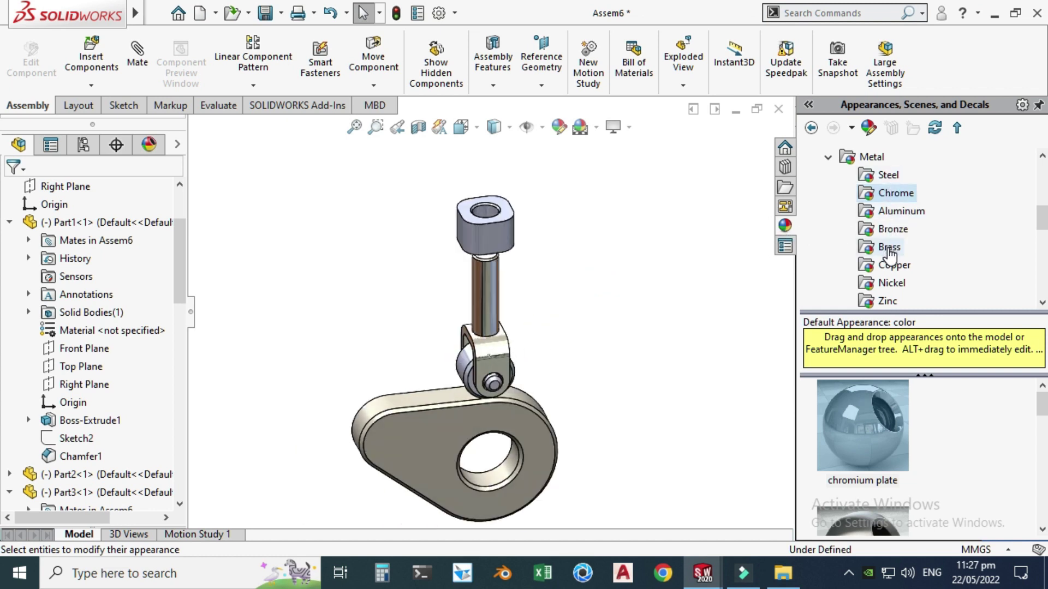
Apply the polished brass appearance to the body of Part4.
{"action": "left_click", "coordinate": [890, 248]}
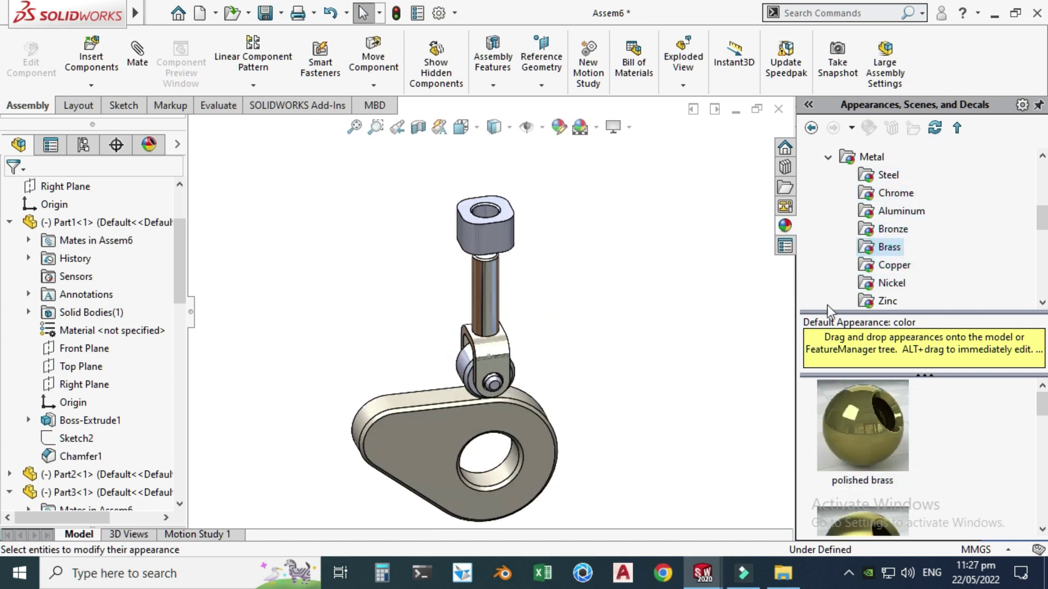
{"action": "scroll", "coordinate": [513, 221], "scroll_direction": "down", "scroll_amount": 2}
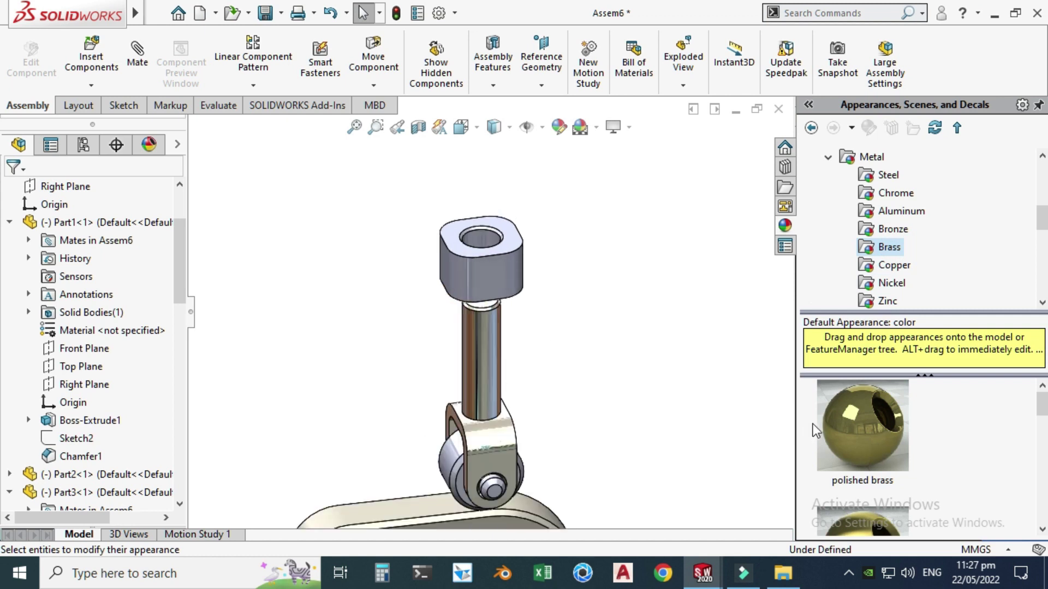
{"action": "left_click_drag", "start_coordinate": [815, 431], "coordinate": [482, 243]}
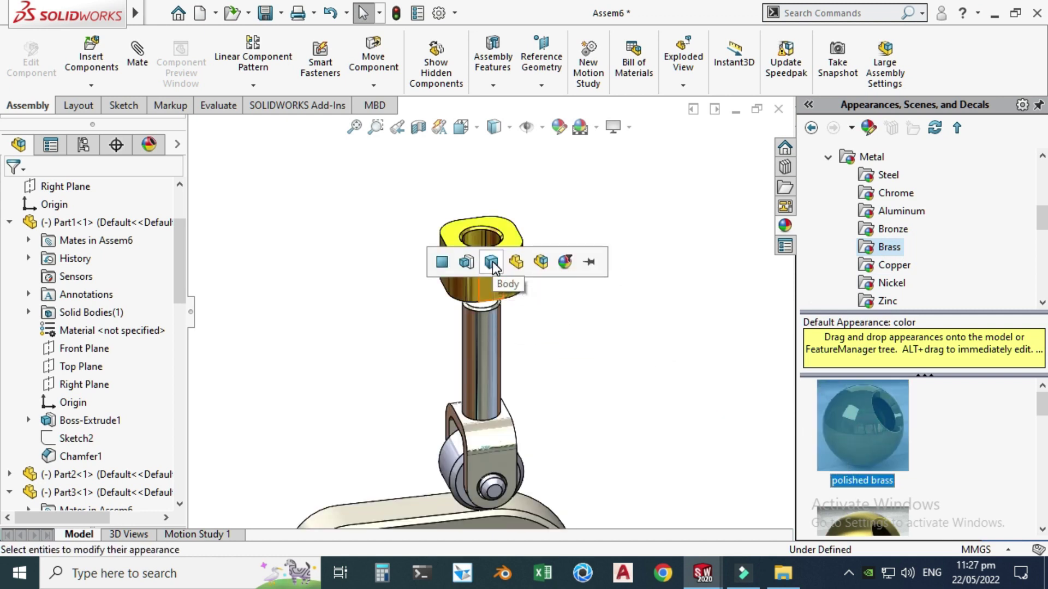
{"action": "left_click", "coordinate": [492, 263]}
Apply the red high gloss plastic appearance to the entire roller, Part2.
{"action": "scroll", "coordinate": [399, 320], "scroll_direction": "up", "scroll_amount": 2}
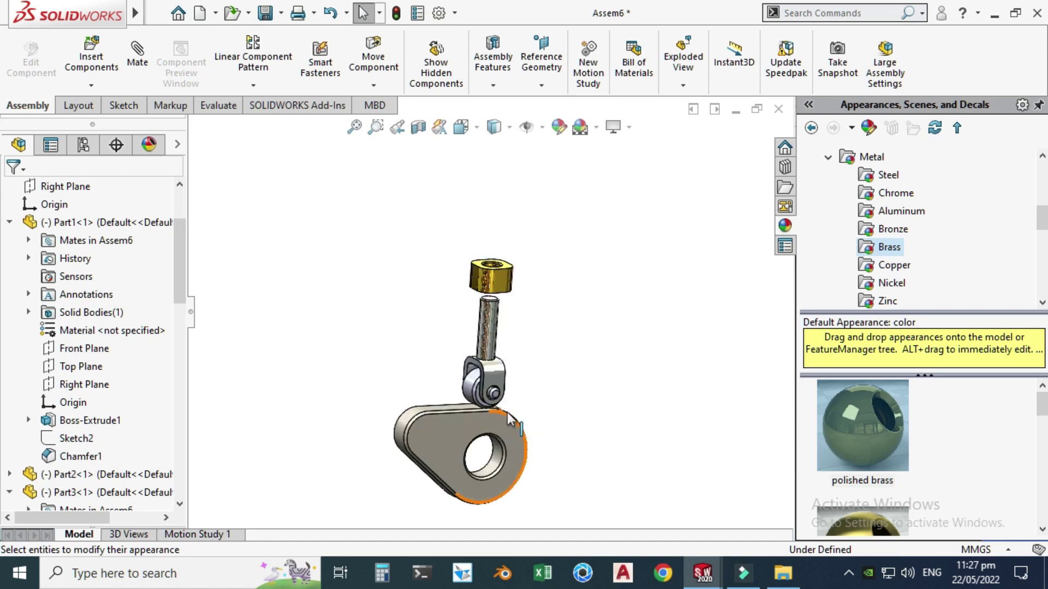
{"action": "scroll", "coordinate": [418, 349], "scroll_direction": "down", "scroll_amount": 4}
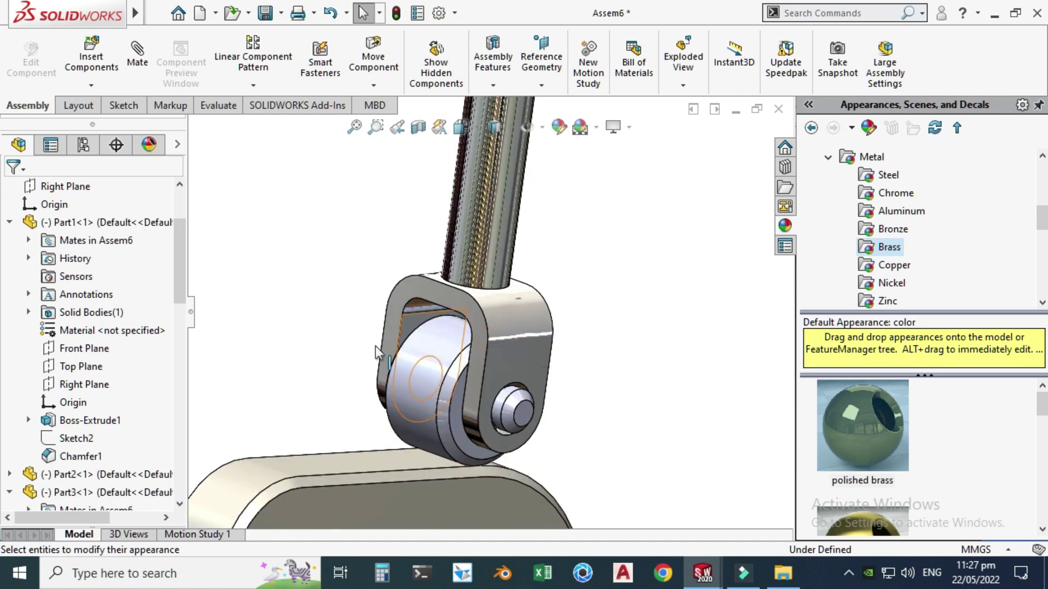
{"action": "left_click", "coordinate": [828, 157]}
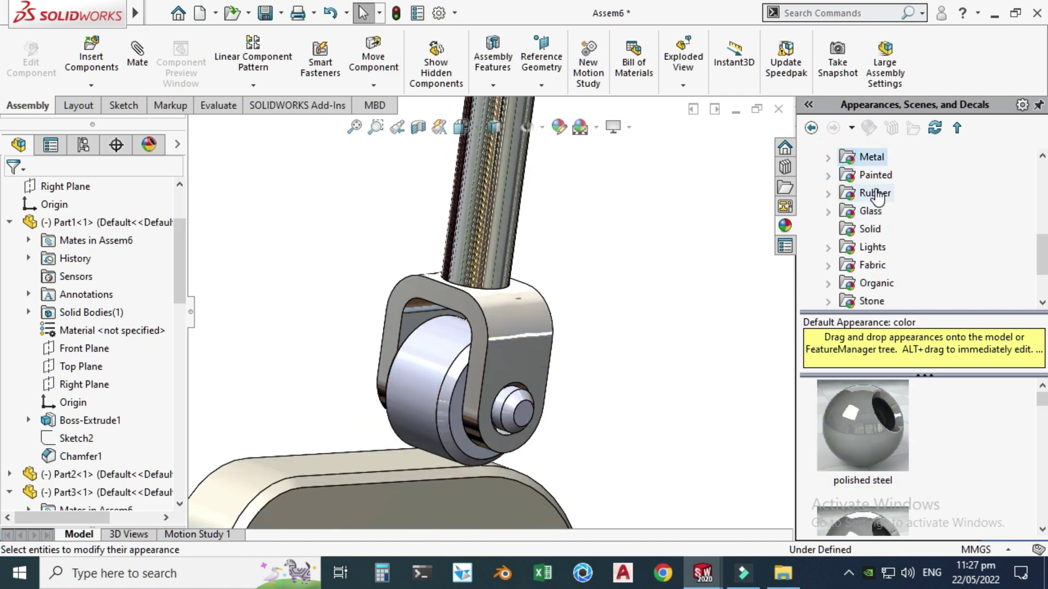
{"action": "scroll", "coordinate": [873, 224], "scroll_direction": "up", "scroll_amount": 5}
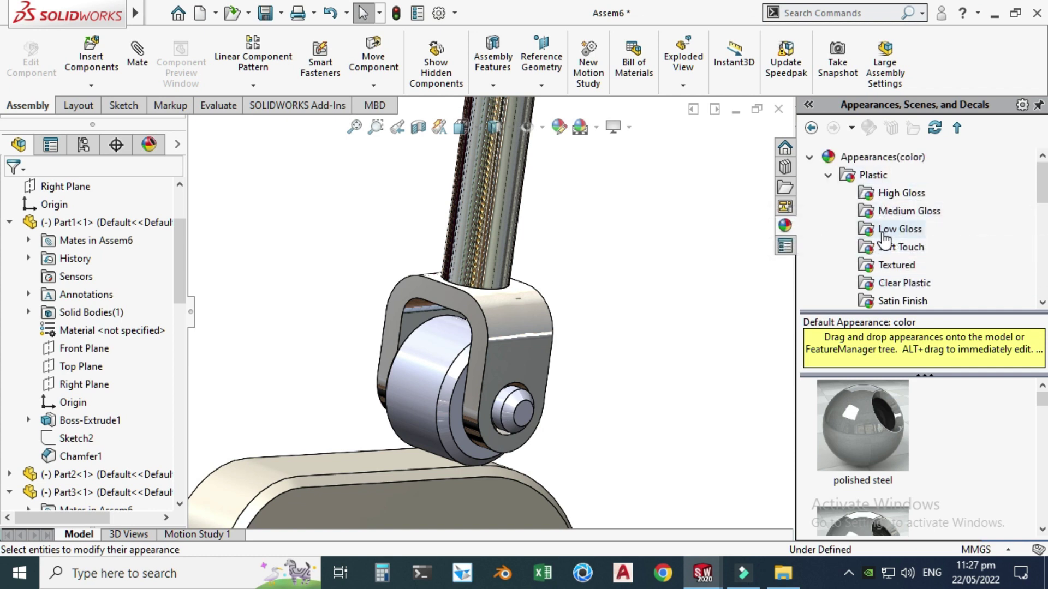
{"action": "left_click", "coordinate": [873, 211]}
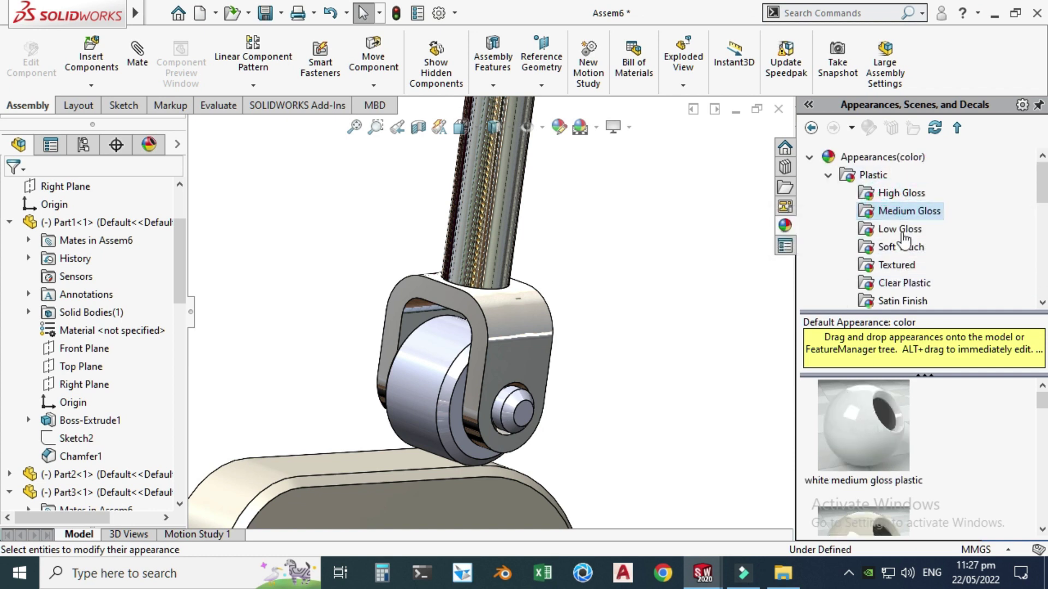
{"action": "left_click", "coordinate": [900, 192]}
{"action": "scroll", "coordinate": [868, 445], "scroll_direction": "down", "scroll_amount": 5}
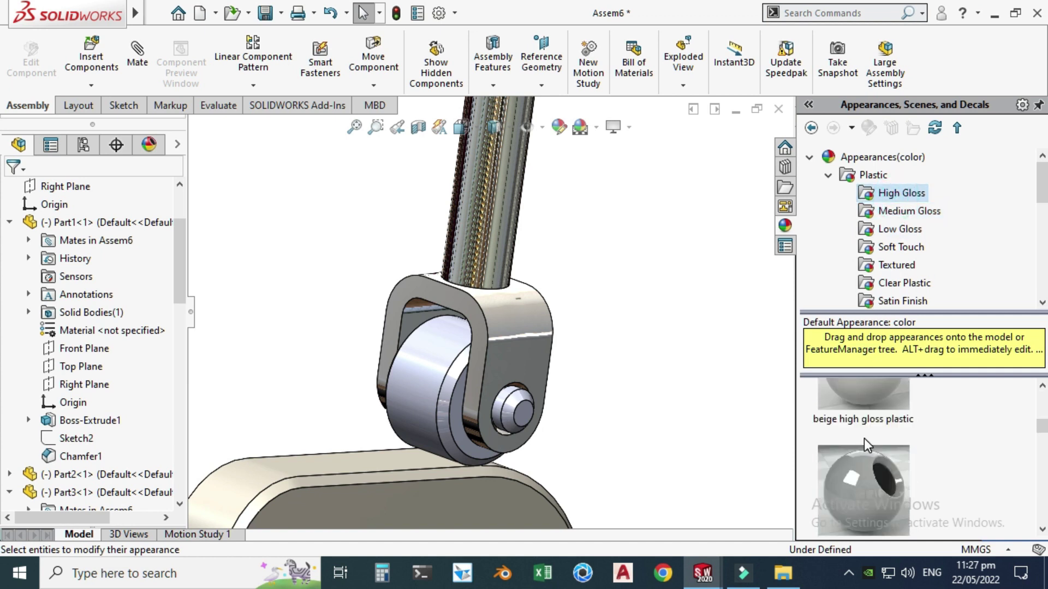
{"action": "scroll", "coordinate": [867, 445], "scroll_direction": "down", "scroll_amount": 2}
{"action": "left_click_drag", "start_coordinate": [864, 478], "coordinate": [429, 377]}
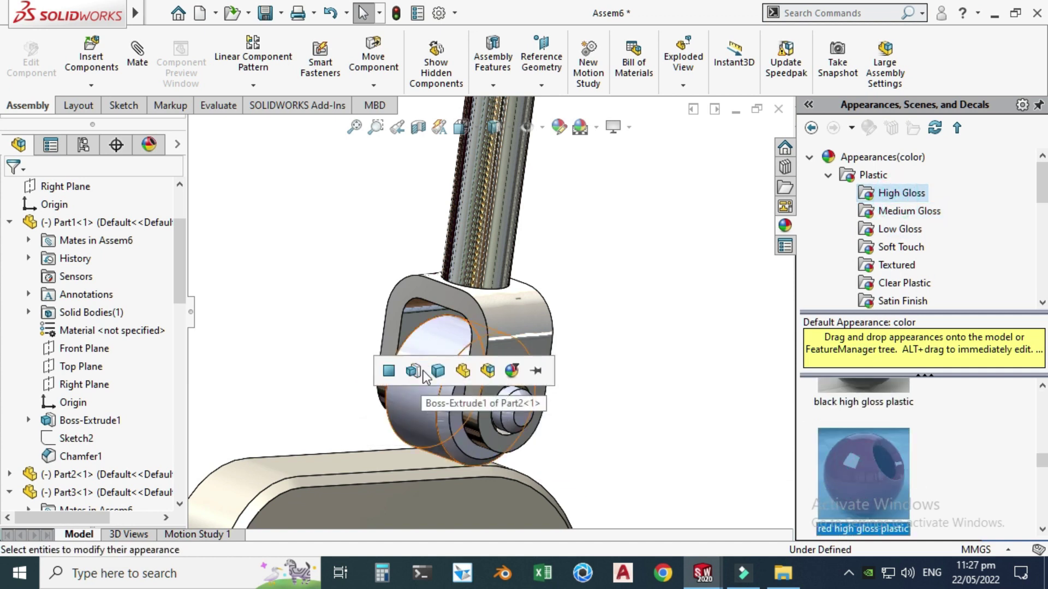
{"action": "left_click", "coordinate": [463, 373]}
{"action": "scroll", "coordinate": [358, 271], "scroll_direction": "up", "scroll_amount": 6}
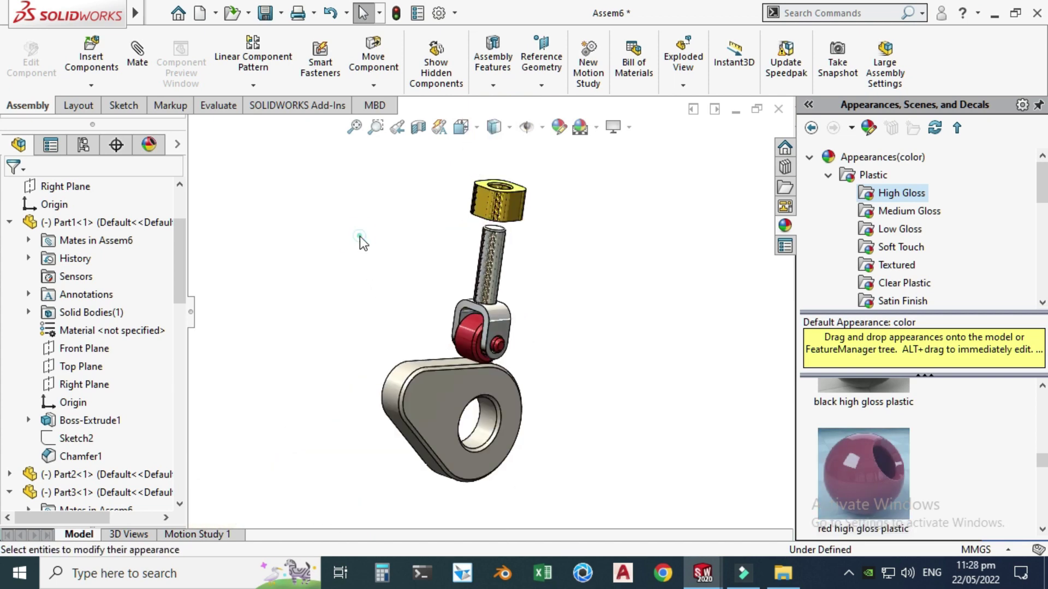
Turn the cam by hand about its bore until its lobe points to the opposite side, and clear the selection.
{"action": "middle_click_drag", "start_coordinate": [465, 268], "coordinate": [520, 268]}
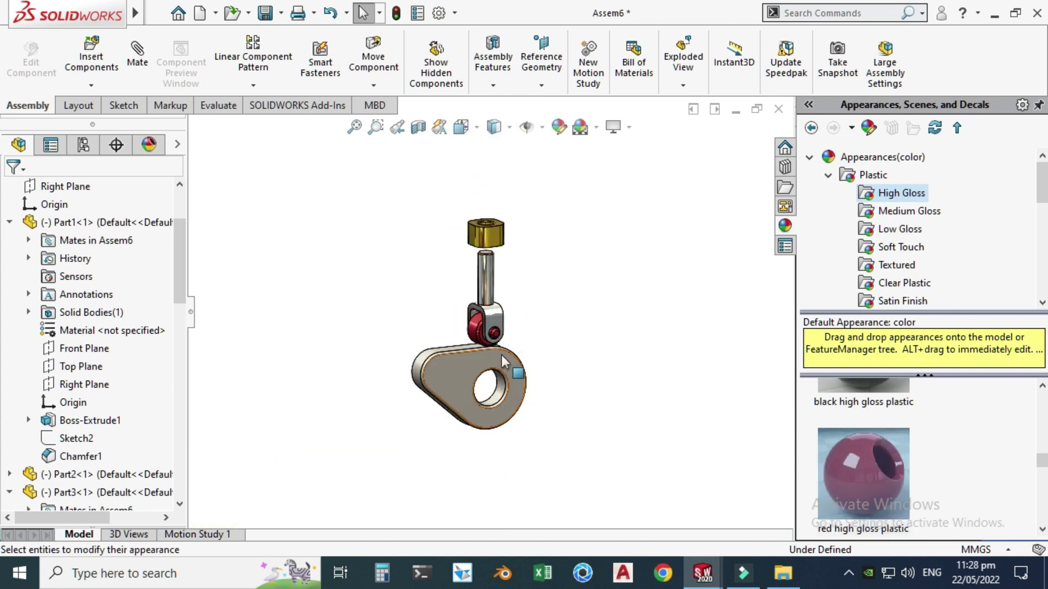
{"action": "middle_click_drag", "start_coordinate": [498, 355], "coordinate": [494, 353]}
{"action": "scroll", "coordinate": [494, 354], "scroll_direction": "down", "scroll_amount": 3}
{"action": "scroll", "coordinate": [493, 353], "scroll_direction": "up", "scroll_amount": 3}
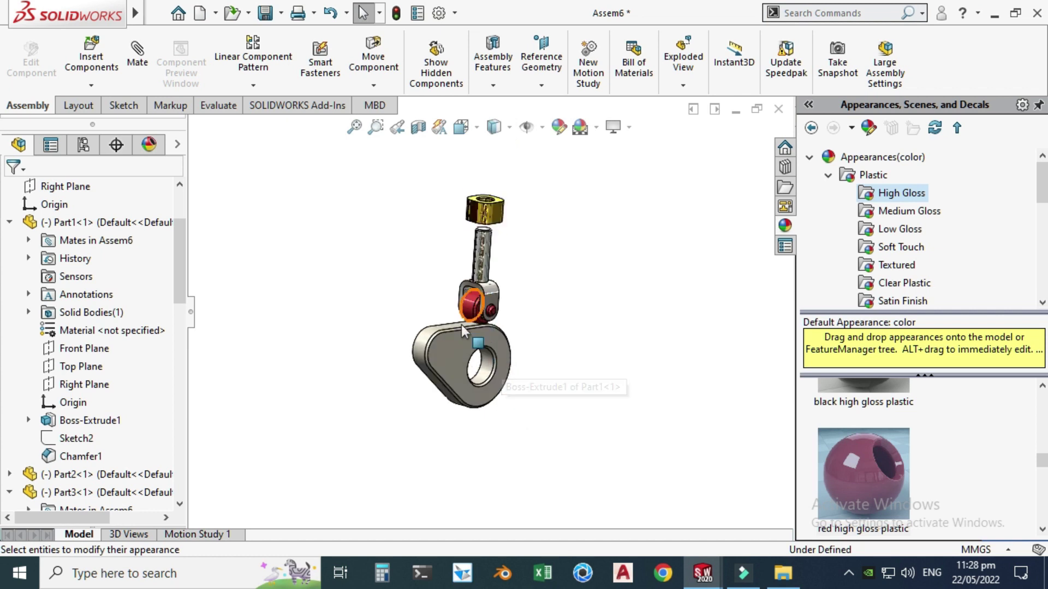
{"action": "left_click_drag", "start_coordinate": [442, 353], "coordinate": [481, 278]}
{"action": "middle_click_drag", "start_coordinate": [483, 281], "coordinate": [567, 291]}
{"action": "left_click_drag", "start_coordinate": [565, 284], "coordinate": [528, 355]}
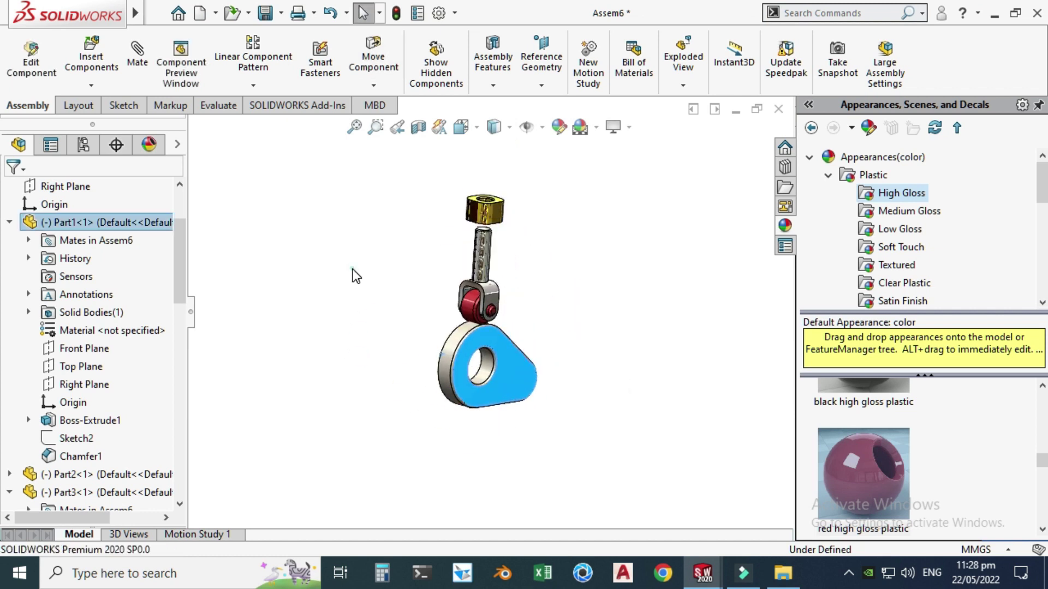
{"action": "left_click", "coordinate": [352, 268]}
{"action": "scroll", "coordinate": [398, 236], "scroll_direction": "up", "scroll_amount": 1}
{"action": "middle_click_drag", "start_coordinate": [502, 268], "coordinate": [484, 261]}
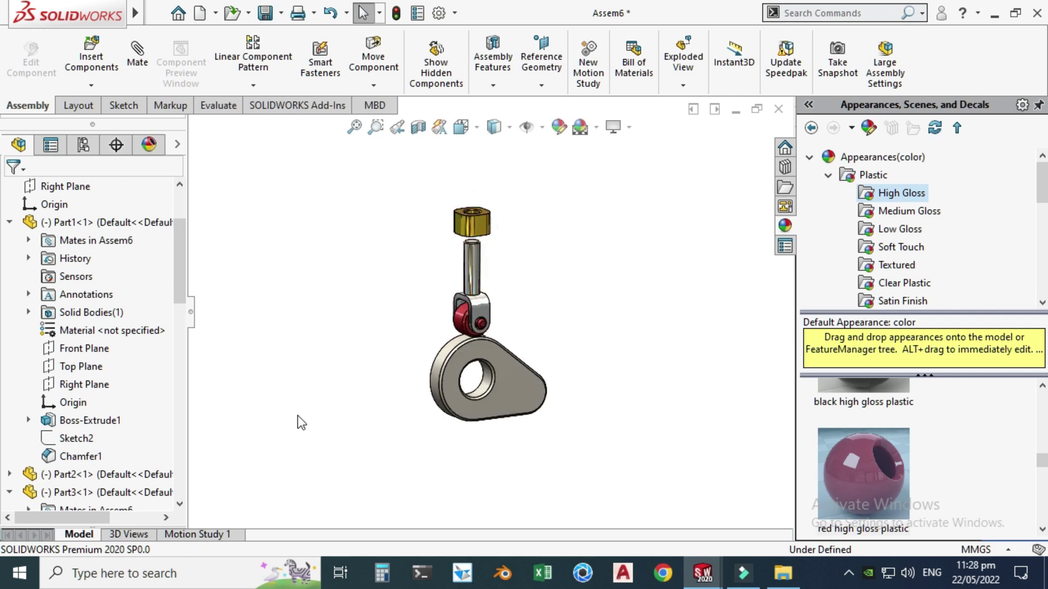
Open Motion Study 1 and set its study type to Basic Motion.
{"action": "left_click", "coordinate": [221, 534]}
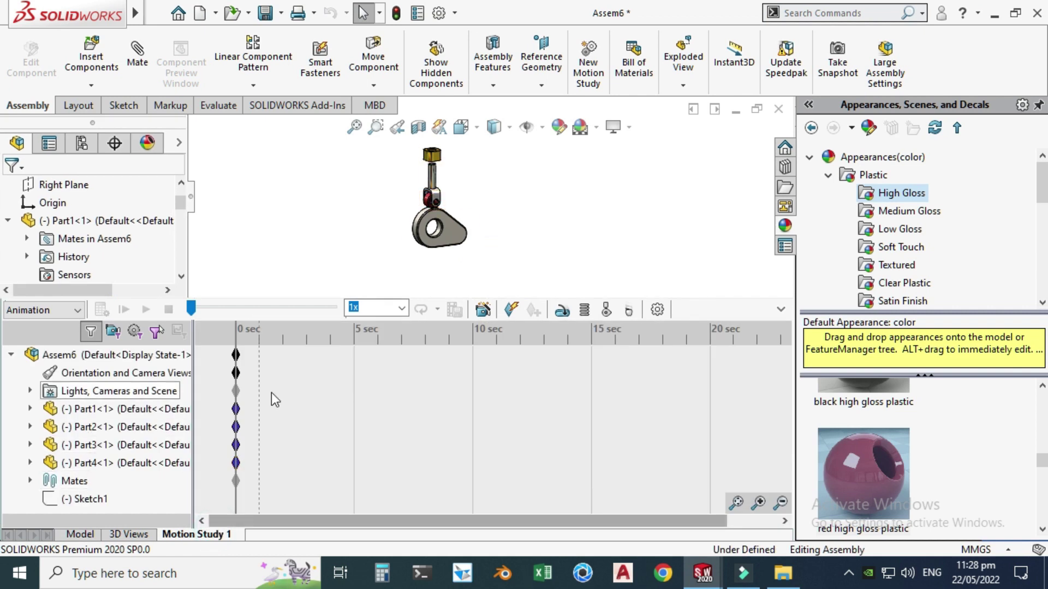
{"action": "scroll", "coordinate": [412, 169], "scroll_direction": "down", "scroll_amount": 2}
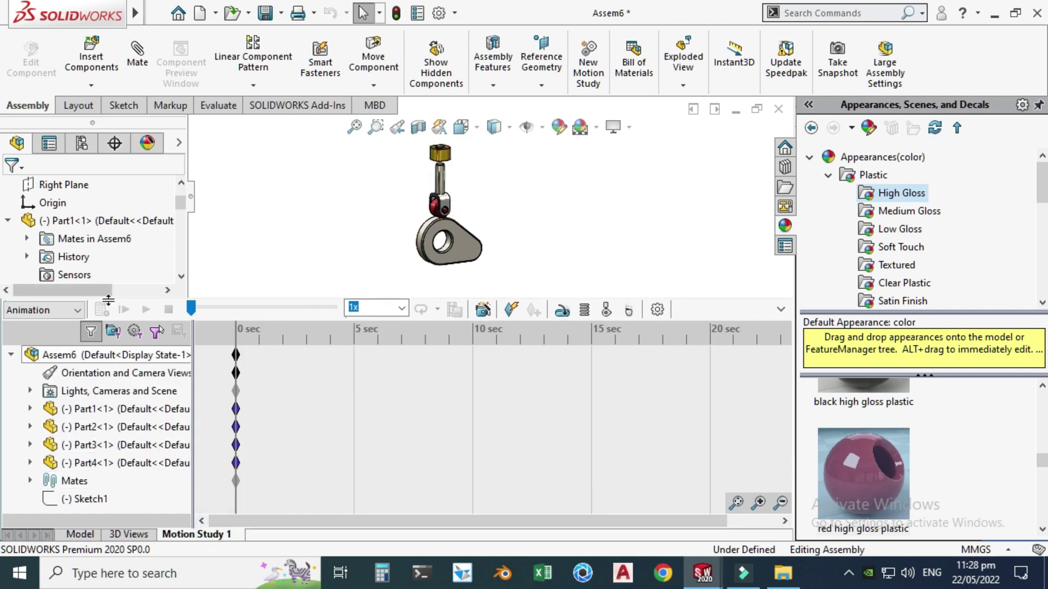
{"action": "left_click", "coordinate": [78, 310]}
{"action": "left_click", "coordinate": [57, 344]}
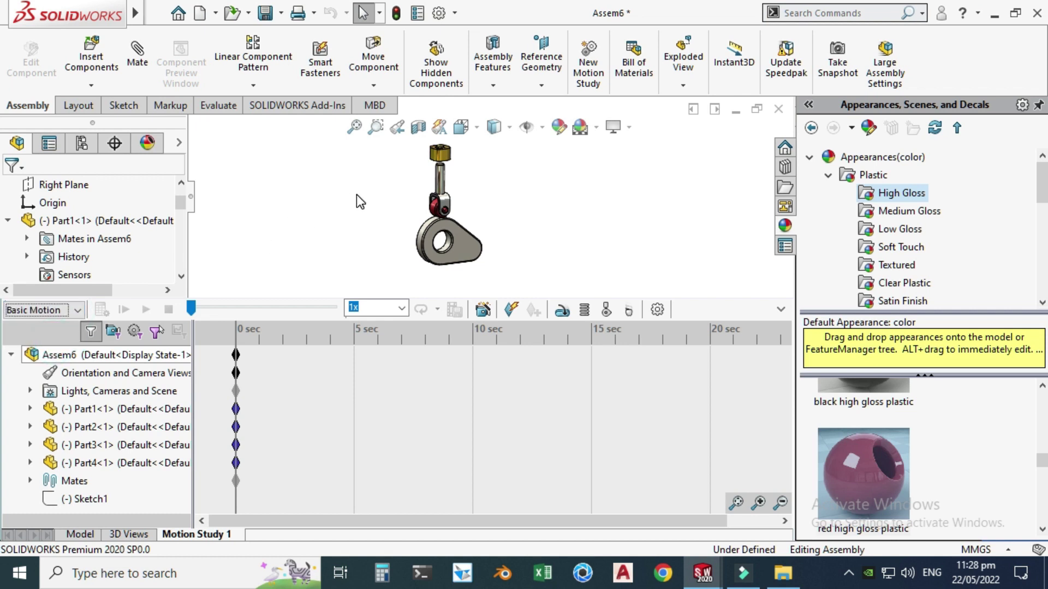
Add a rotary motor on the circular edge of the cam's bore, running at a constant speed of 10 RPM.
{"action": "left_click", "coordinate": [562, 311]}
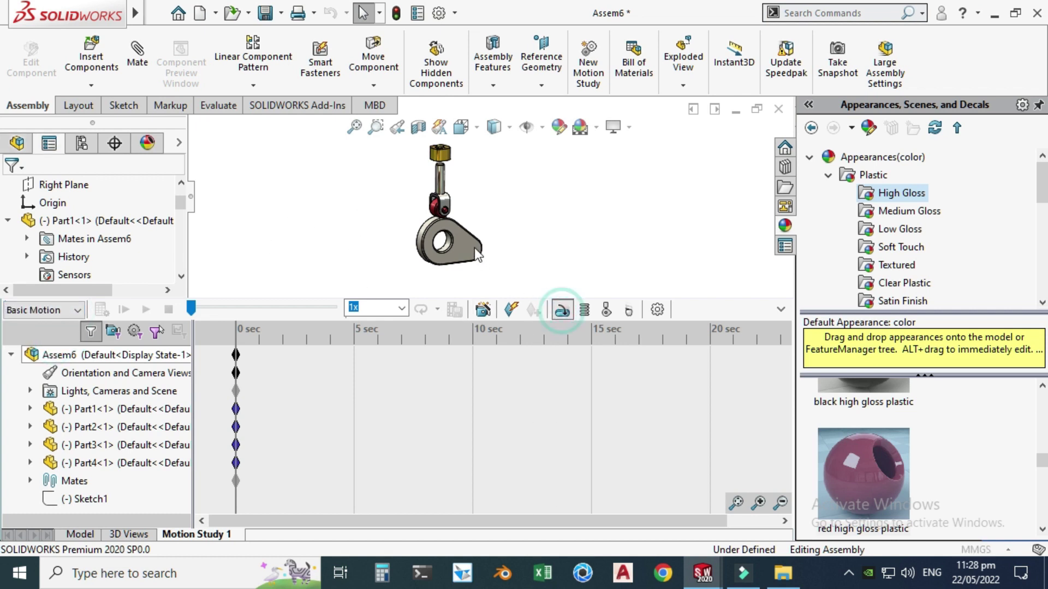
{"action": "scroll", "coordinate": [470, 248], "scroll_direction": "down", "scroll_amount": 6}
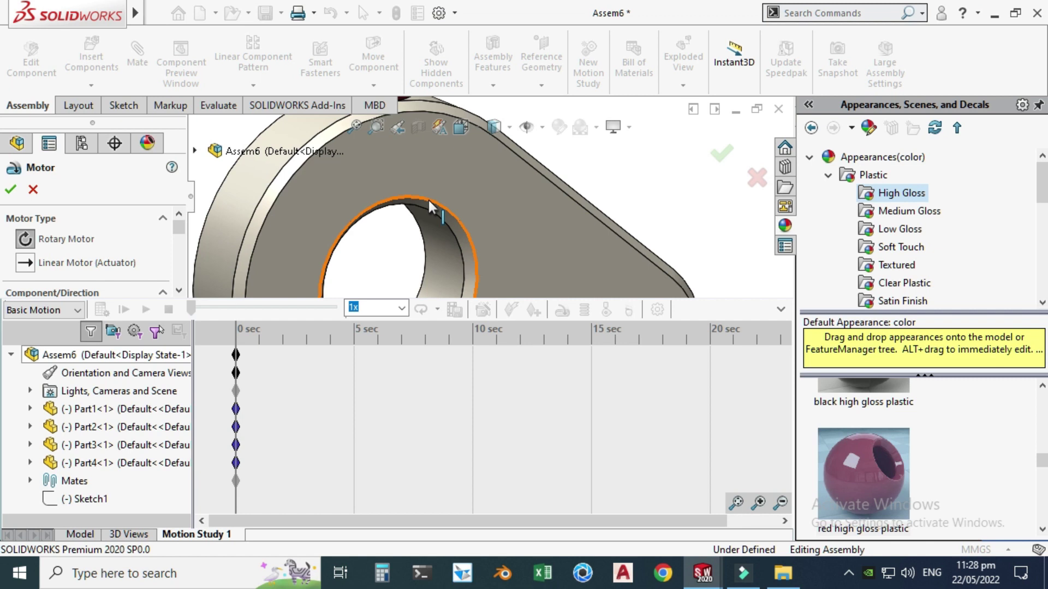
{"action": "left_click", "coordinate": [427, 201]}
{"action": "scroll", "coordinate": [447, 284], "scroll_direction": "up", "scroll_amount": 5}
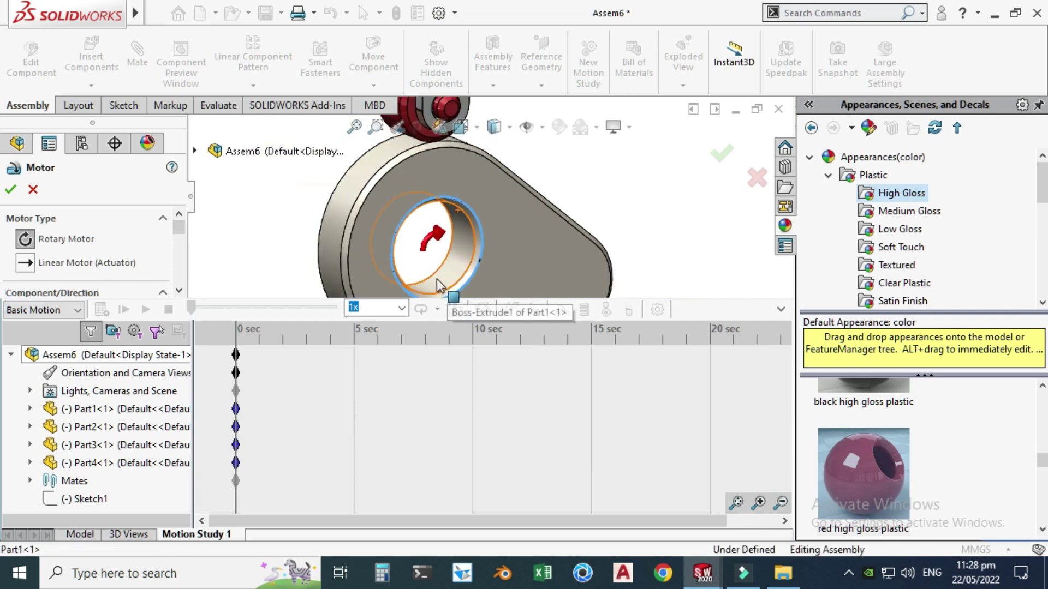
{"action": "left_click", "coordinate": [182, 292]}
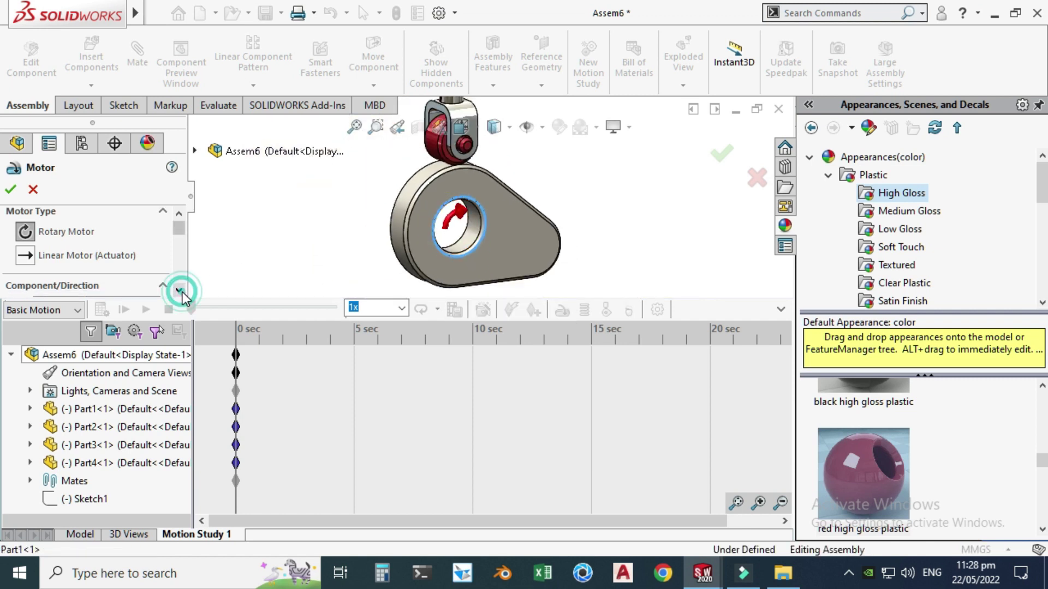
{"action": "scroll", "coordinate": [182, 293], "scroll_direction": "down", "scroll_amount": 3}
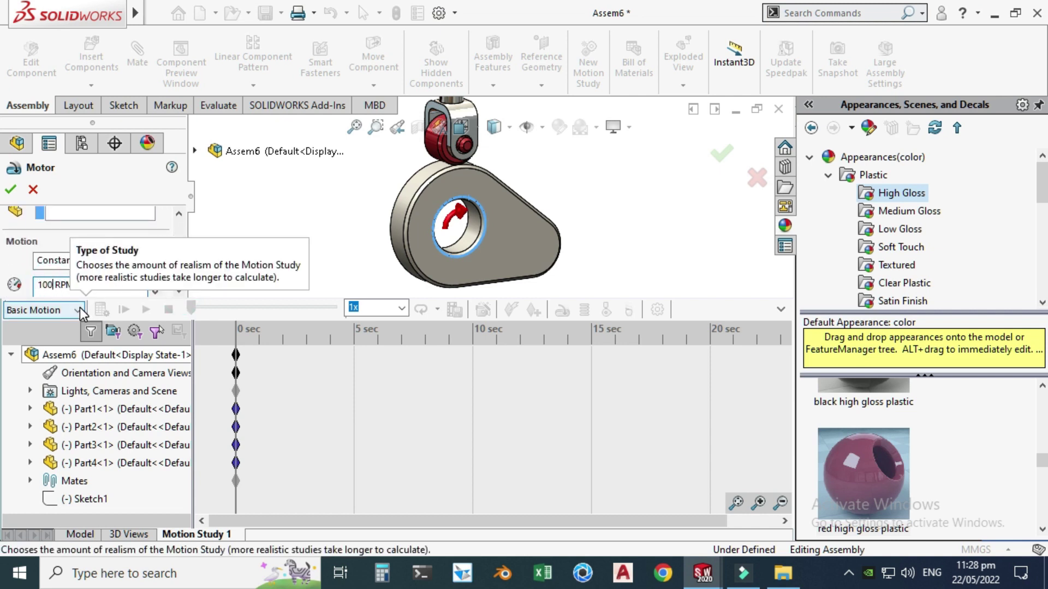
{"action": "key", "text": "BackSpace"}
{"action": "key", "text": "BackSpace"}
{"action": "key", "text": "BackSpace"}
{"action": "key", "text": "BackSpace"}
{"action": "type", "text": "10"}
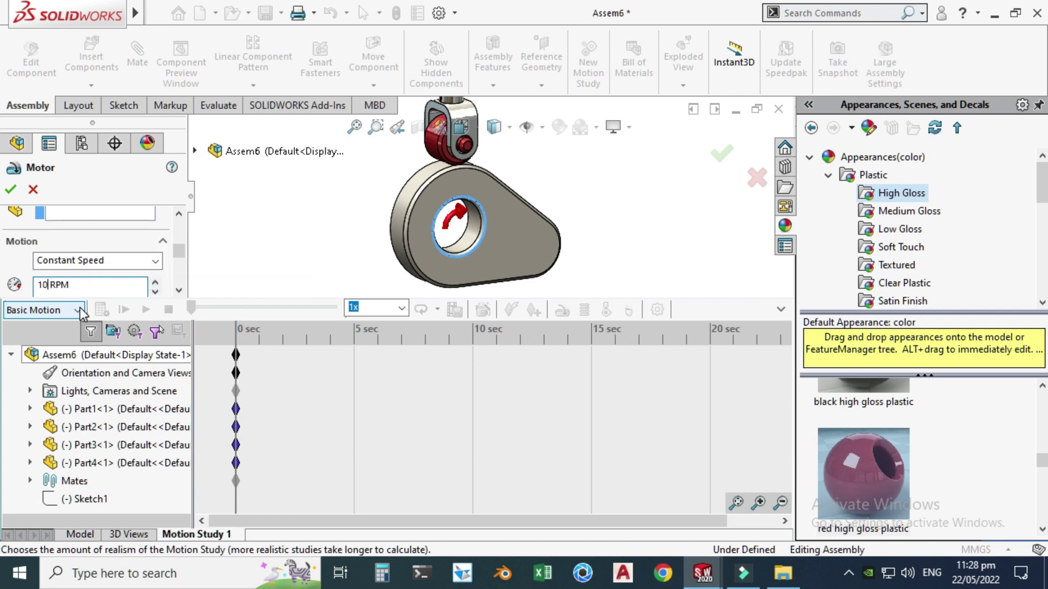
{"action": "left_click", "coordinate": [10, 187]}
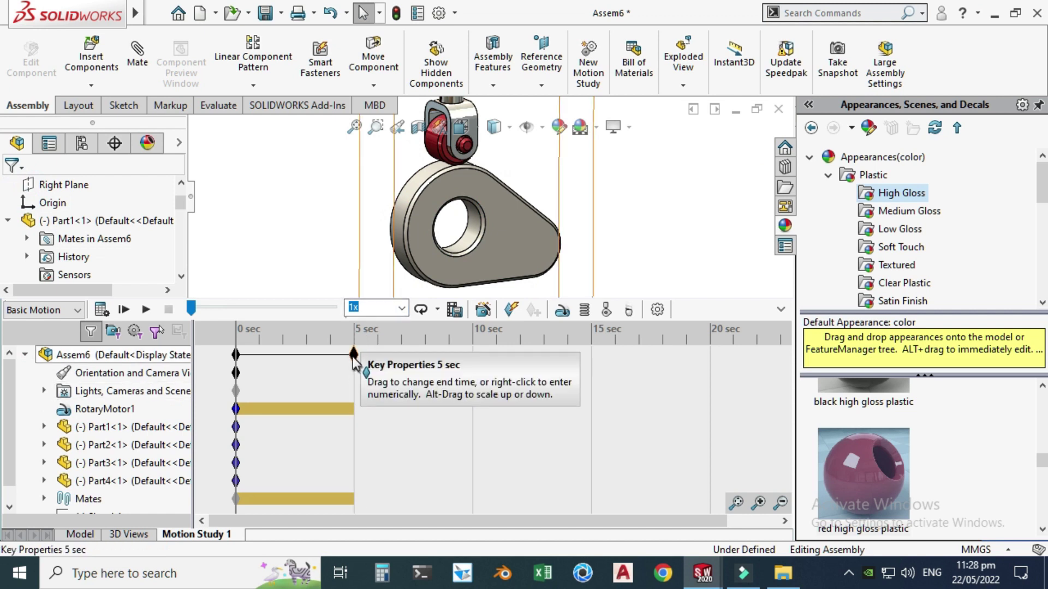
Extend the motion study's duration to 15 seconds, then calculate it and watch the cam drive the follower.
{"action": "left_click_drag", "start_coordinate": [353, 361], "coordinate": [602, 358]}
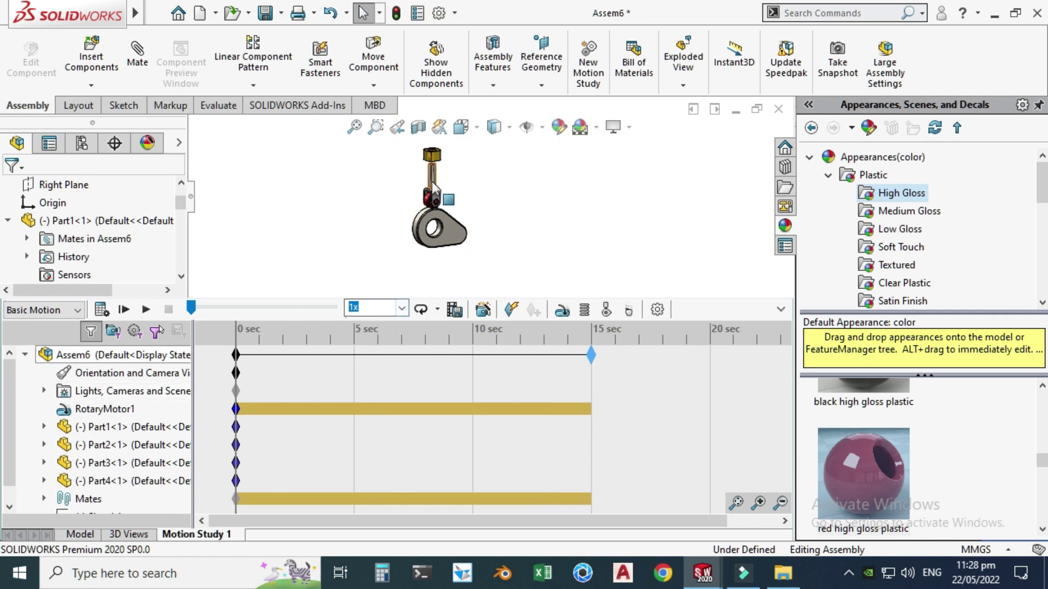
{"action": "left_click", "coordinate": [101, 309]}
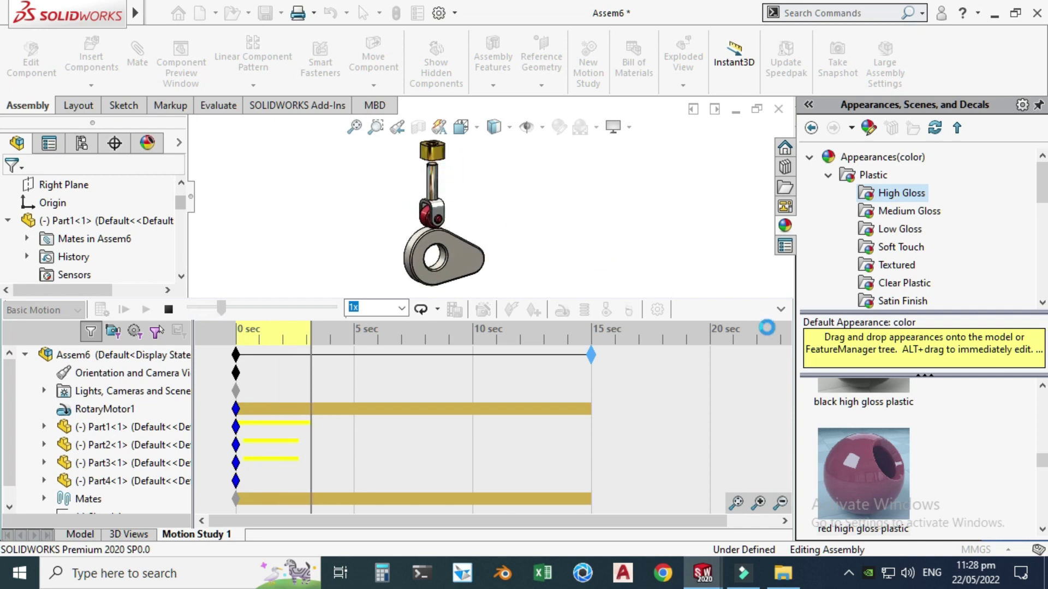
{"action": "left_click", "coordinate": [780, 310]}
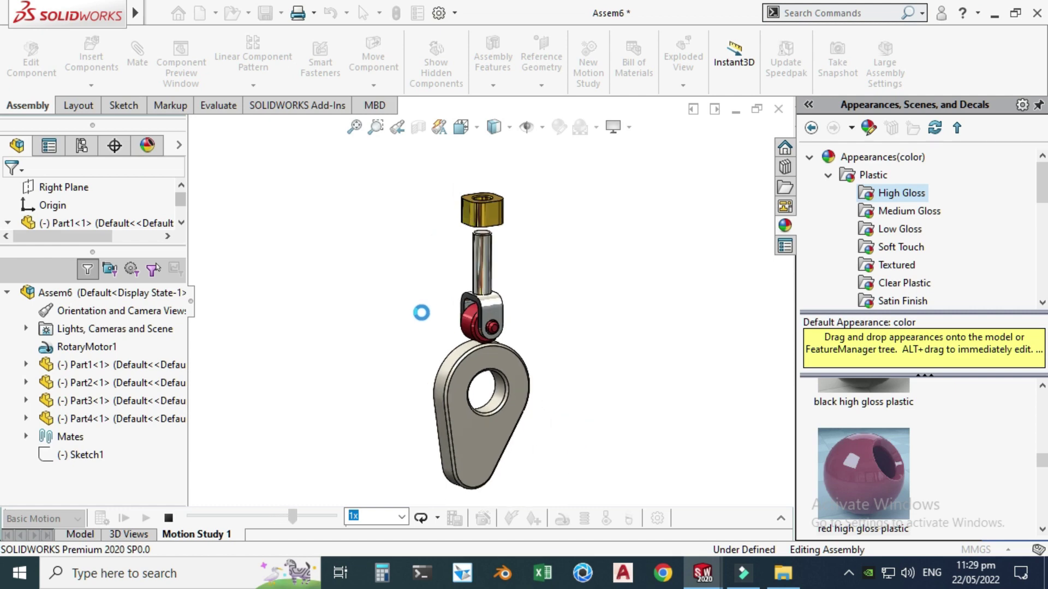
{"action": "left_click", "coordinate": [166, 518]}
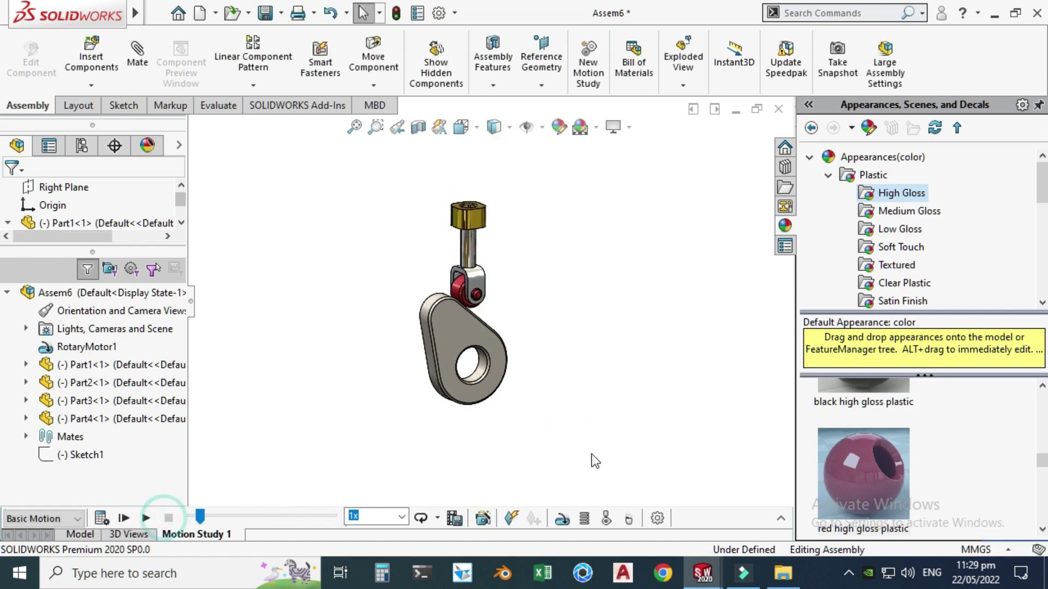
{"action": "left_click", "coordinate": [780, 518]}
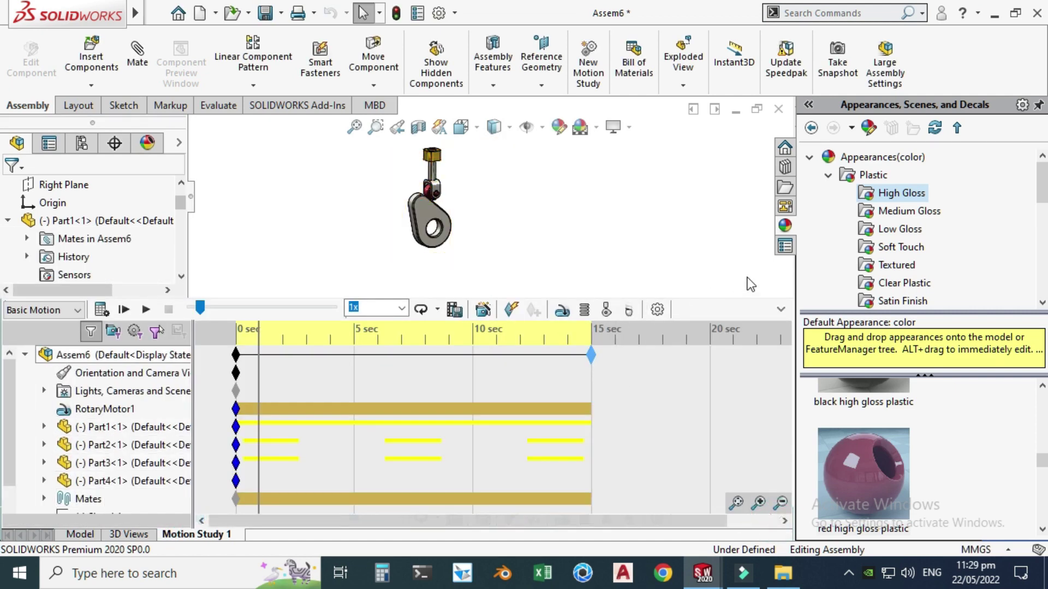
Set the Basic Motion frame rate to 50 frames per second in the motion study properties.
{"action": "left_click", "coordinate": [657, 311]}
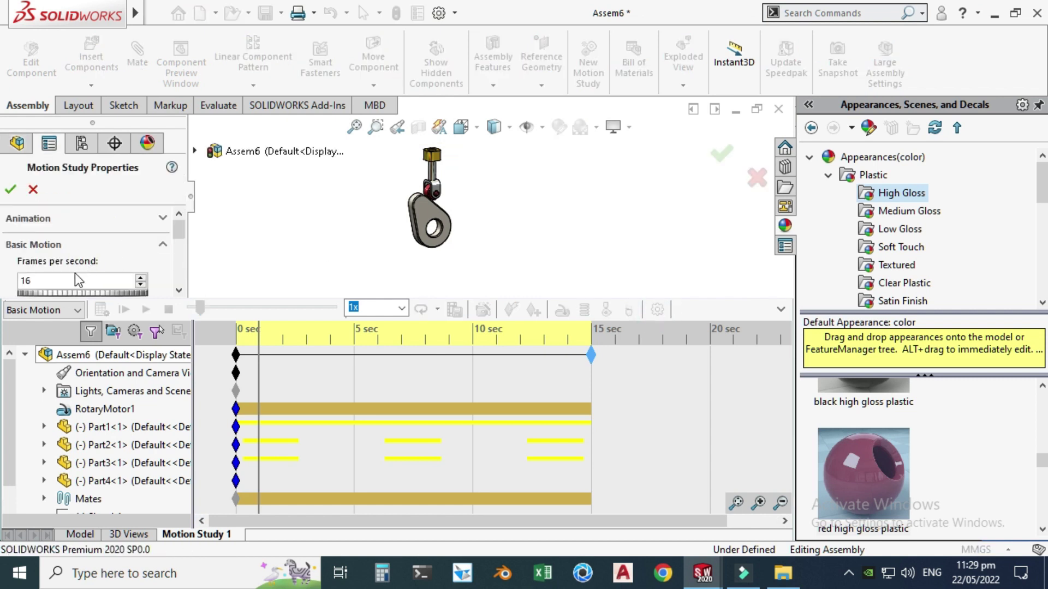
{"action": "left_click", "coordinate": [180, 290]}
{"action": "left_click", "coordinate": [180, 290]}
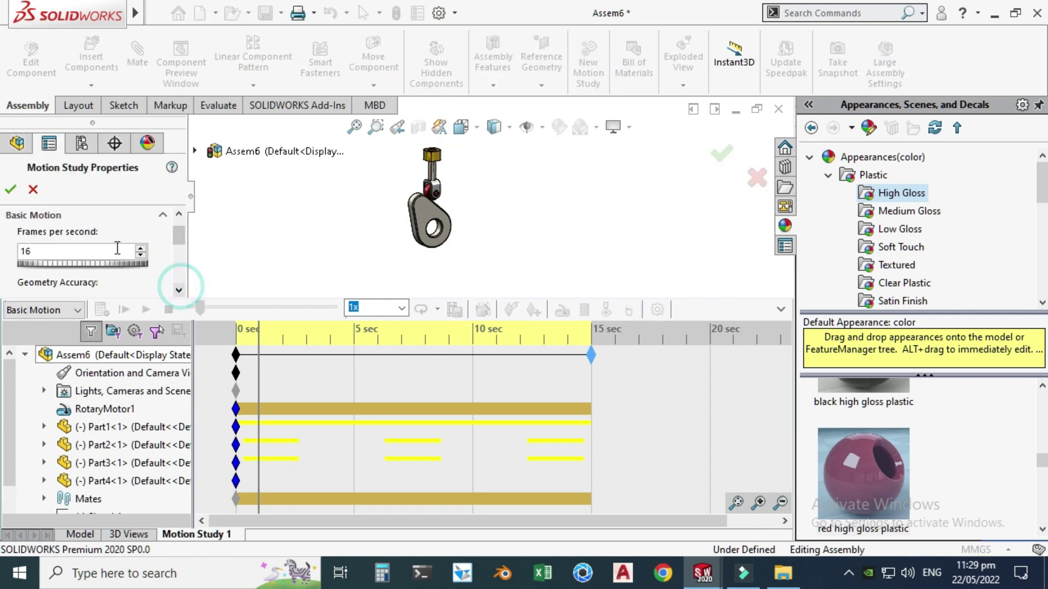
{"action": "double_click", "coordinate": [115, 246]}
{"action": "type", "text": "50"}
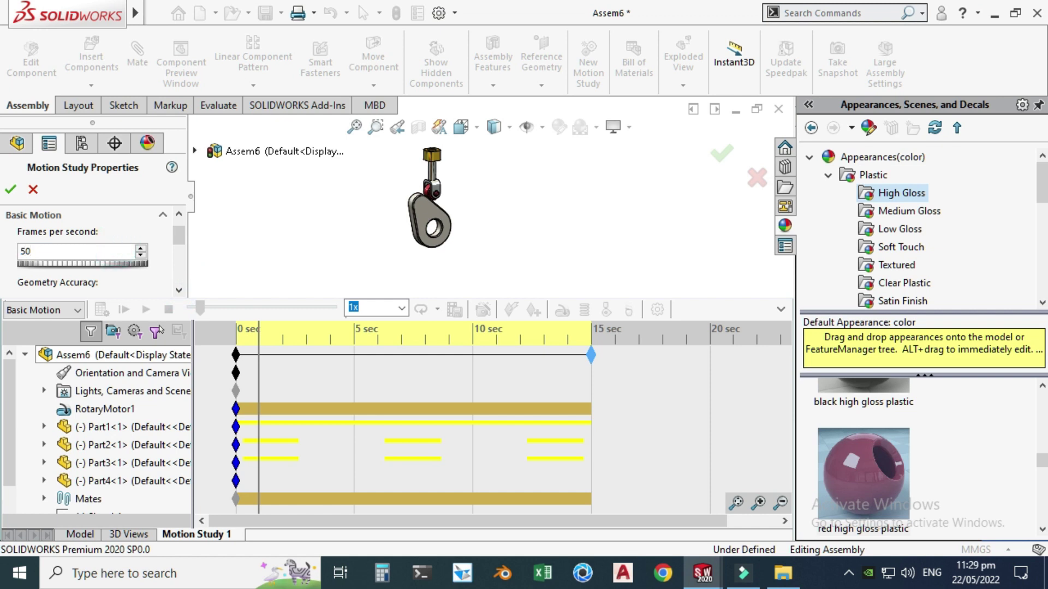
Raise the geometry accuracy to 10 and the 3D contact resolution to its highest setting, and accept the study properties.
{"action": "left_click", "coordinate": [179, 291]}
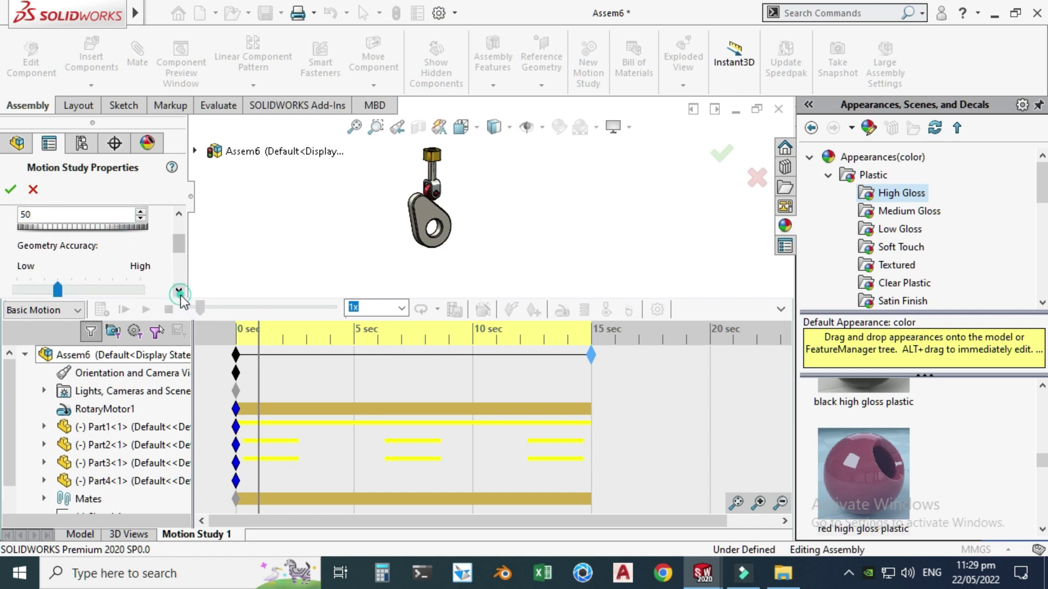
{"action": "left_click", "coordinate": [178, 291]}
{"action": "left_click_drag", "start_coordinate": [57, 253], "coordinate": [142, 254]}
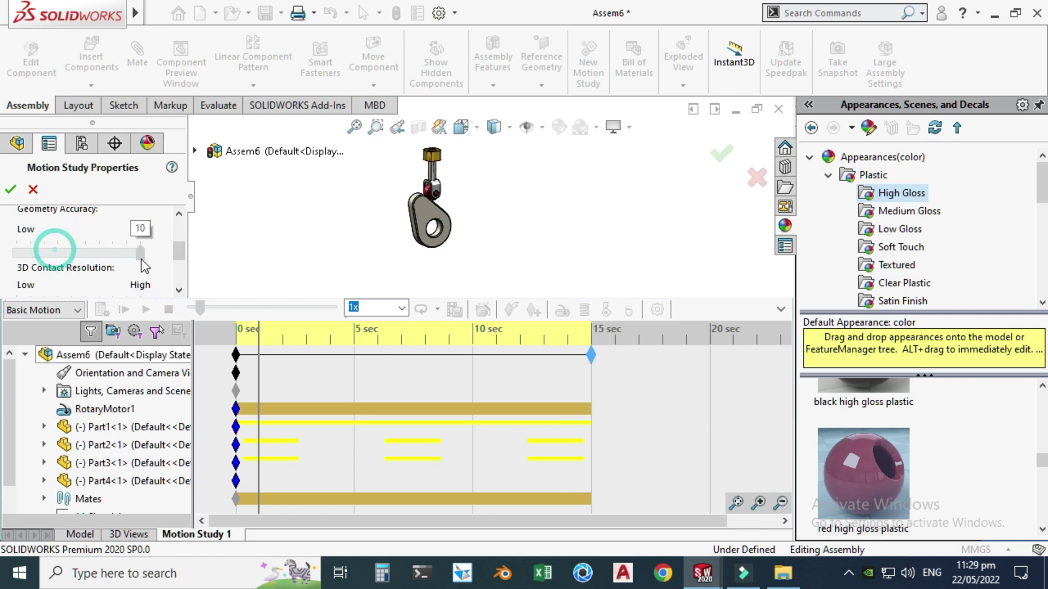
{"action": "left_click", "coordinate": [180, 291]}
{"action": "left_click", "coordinate": [180, 290]}
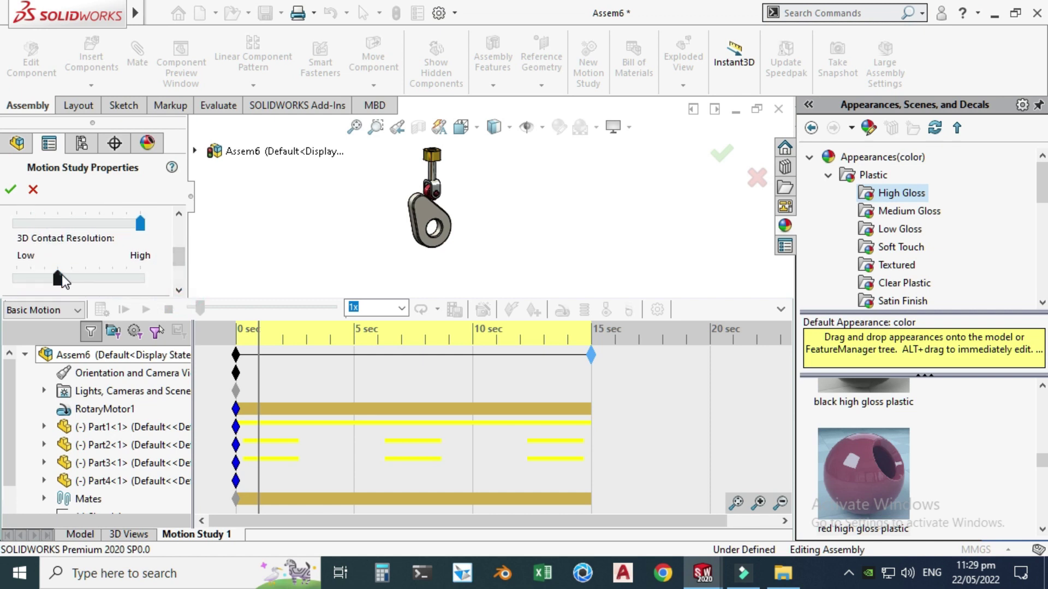
{"action": "left_click_drag", "start_coordinate": [59, 278], "coordinate": [140, 278]}
{"action": "left_click", "coordinate": [179, 292]}
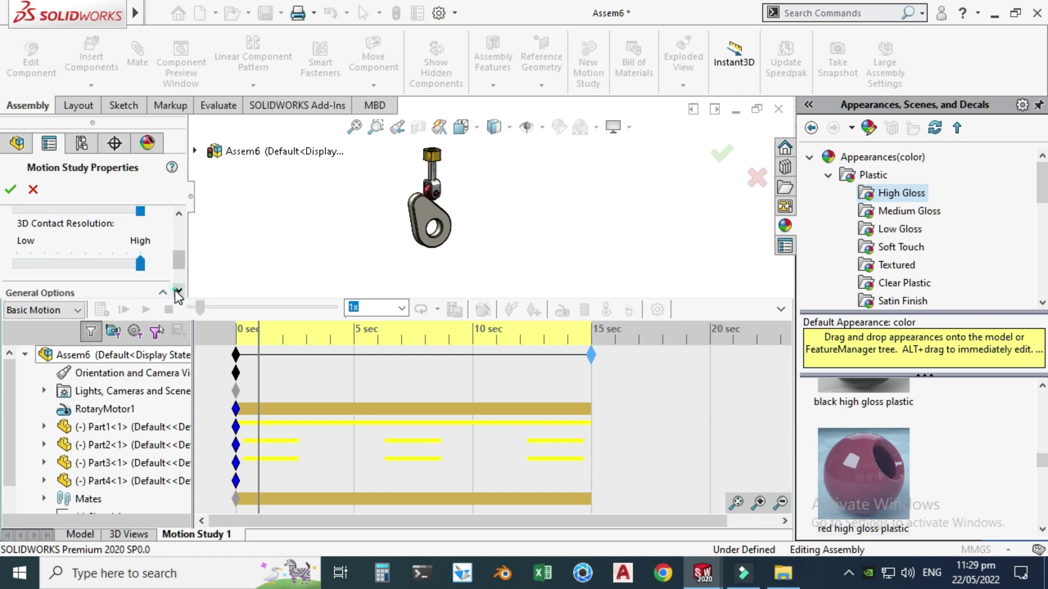
{"action": "left_click", "coordinate": [10, 191]}
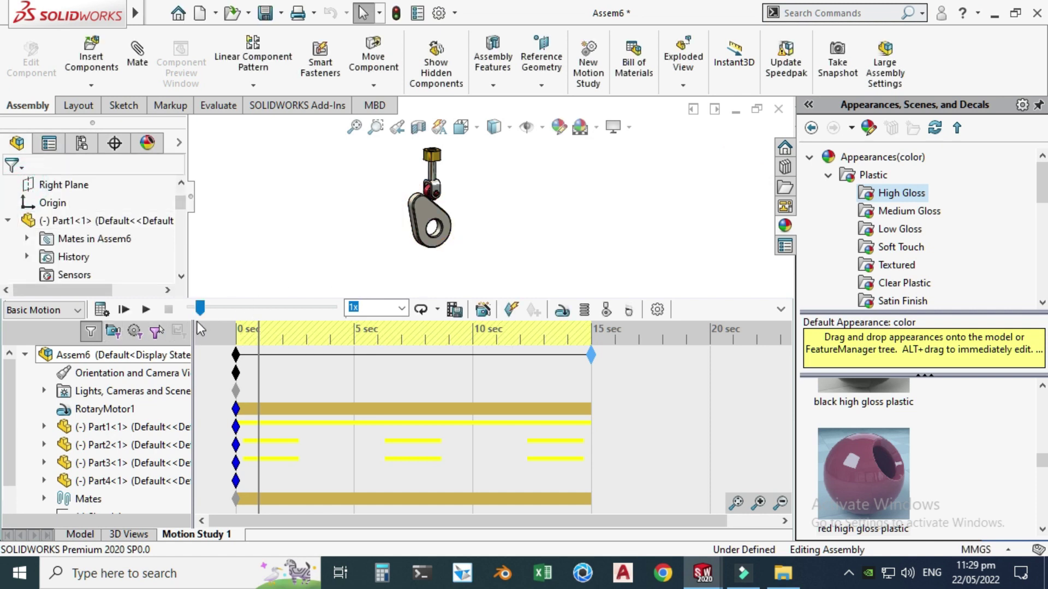
Recalculate the motion study and watch the cam and follower from the back view with the timeline collapsed.
{"action": "left_click", "coordinate": [102, 312]}
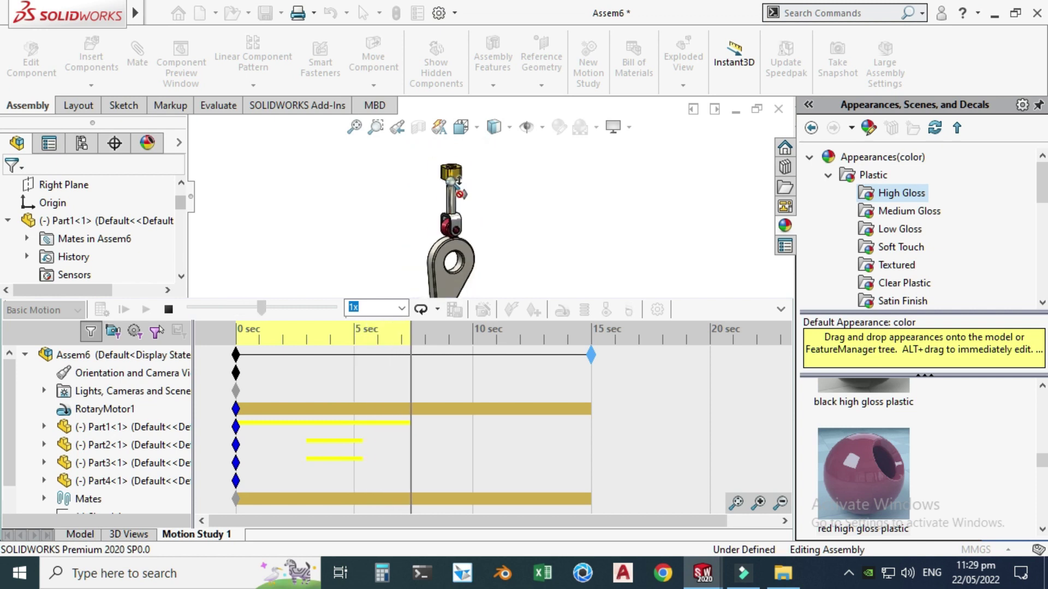
{"action": "left_click", "coordinate": [462, 128]}
{"action": "left_click", "coordinate": [410, 227]}
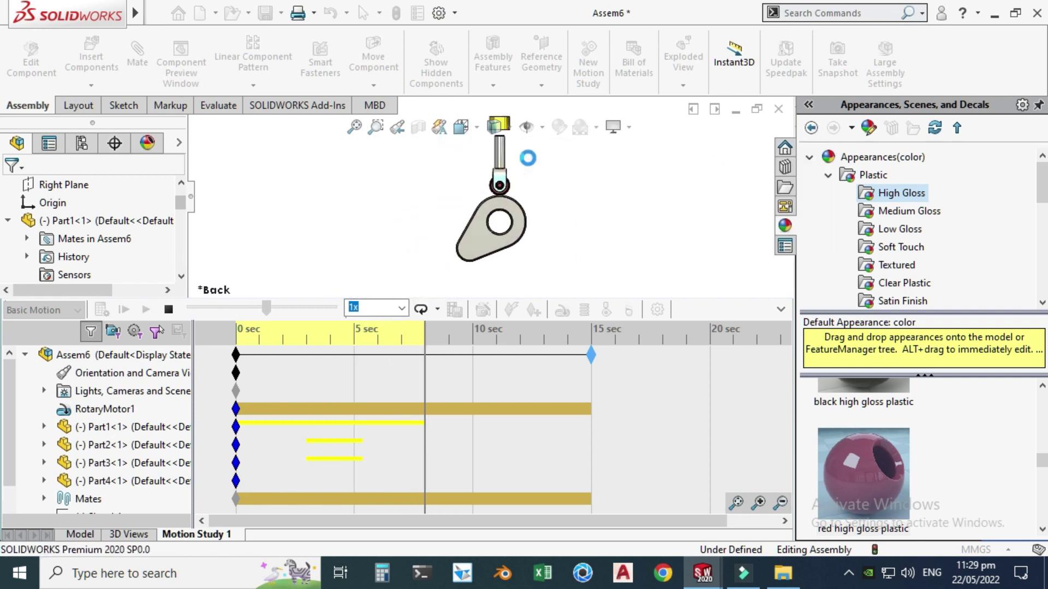
{"action": "scroll", "coordinate": [518, 233], "scroll_direction": "down", "scroll_amount": 5}
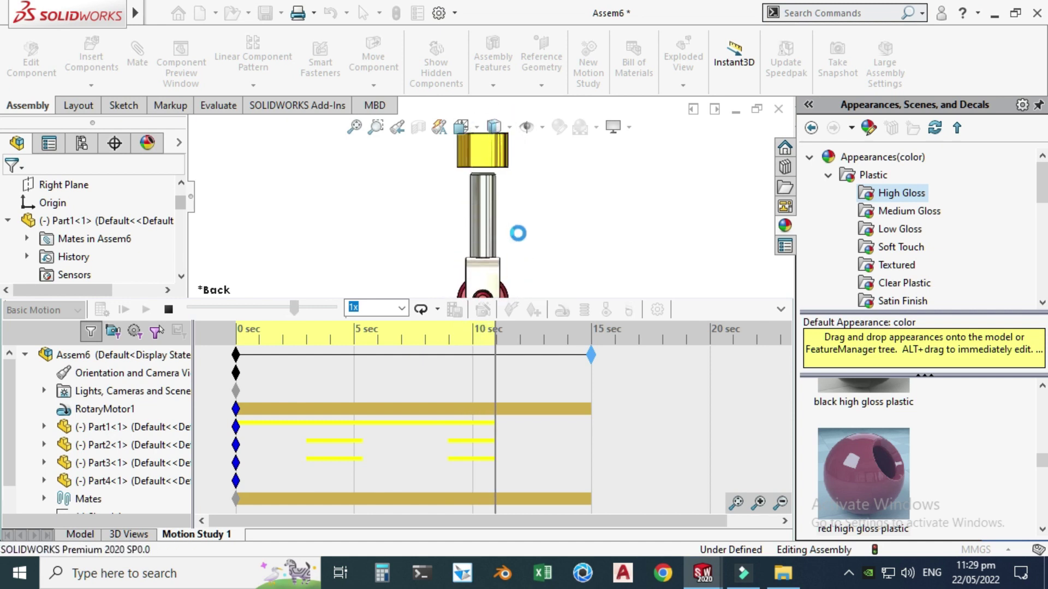
{"action": "scroll", "coordinate": [518, 233], "scroll_direction": "up", "scroll_amount": 3}
{"action": "left_click", "coordinate": [781, 310]}
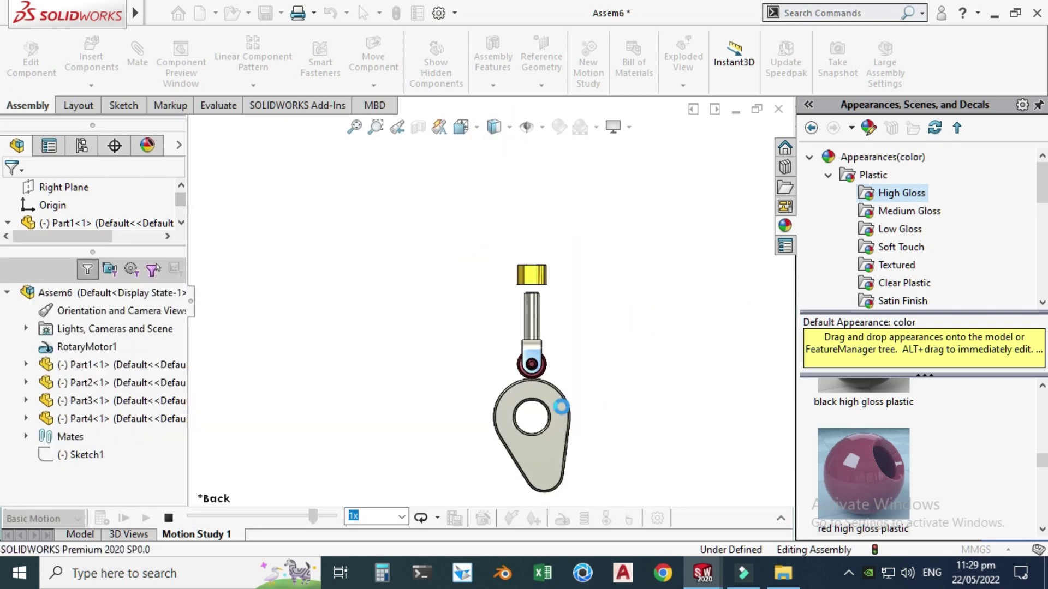
{"action": "scroll", "coordinate": [561, 407], "scroll_direction": "down", "scroll_amount": 2}
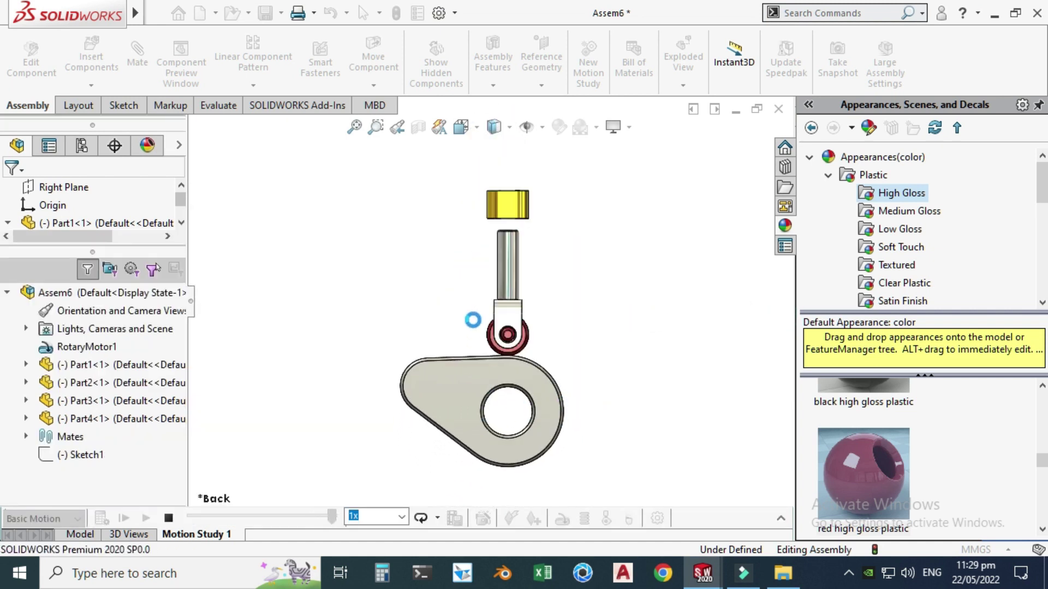
{"action": "left_click", "coordinate": [168, 517]}
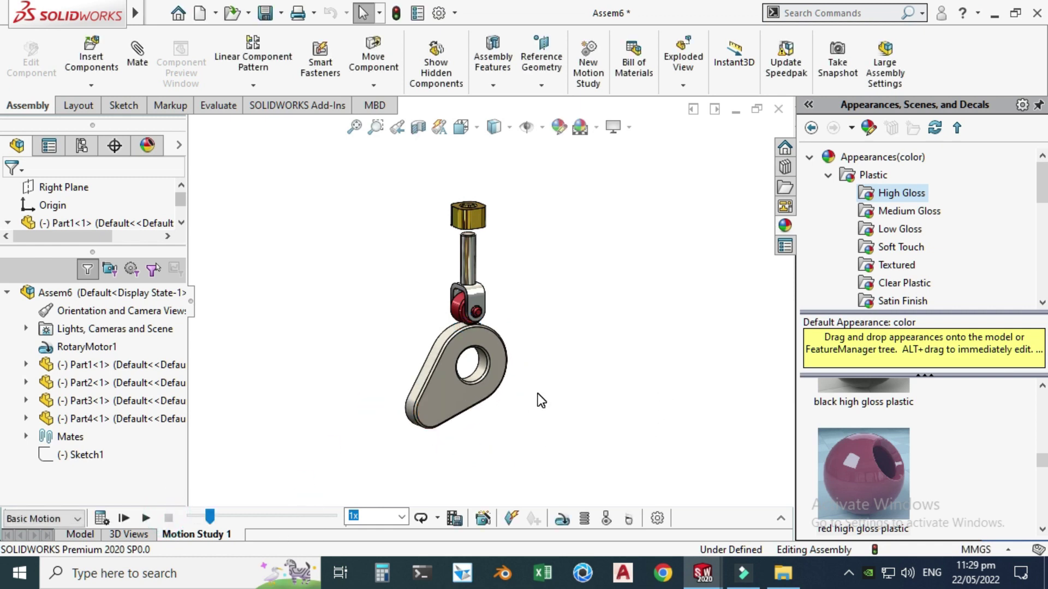
Set up an AVI export of the animation named "Animation of Cam and Follower" at 50 frames per second.
{"action": "left_click", "coordinate": [453, 518]}
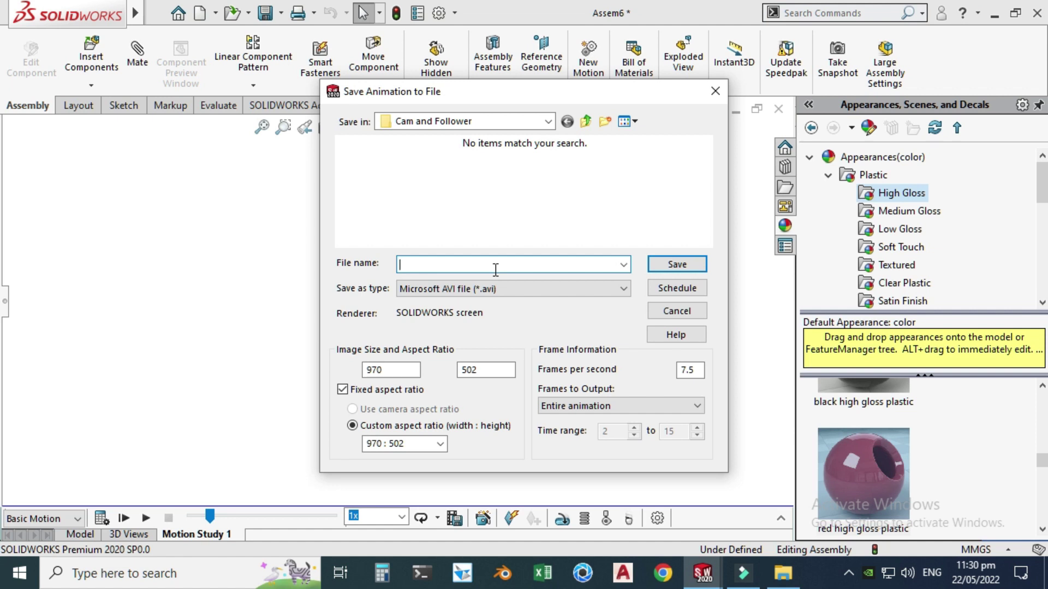
{"action": "type", "text": "Animation of Cam and Follower"}
{"action": "double_click", "coordinate": [693, 370]}
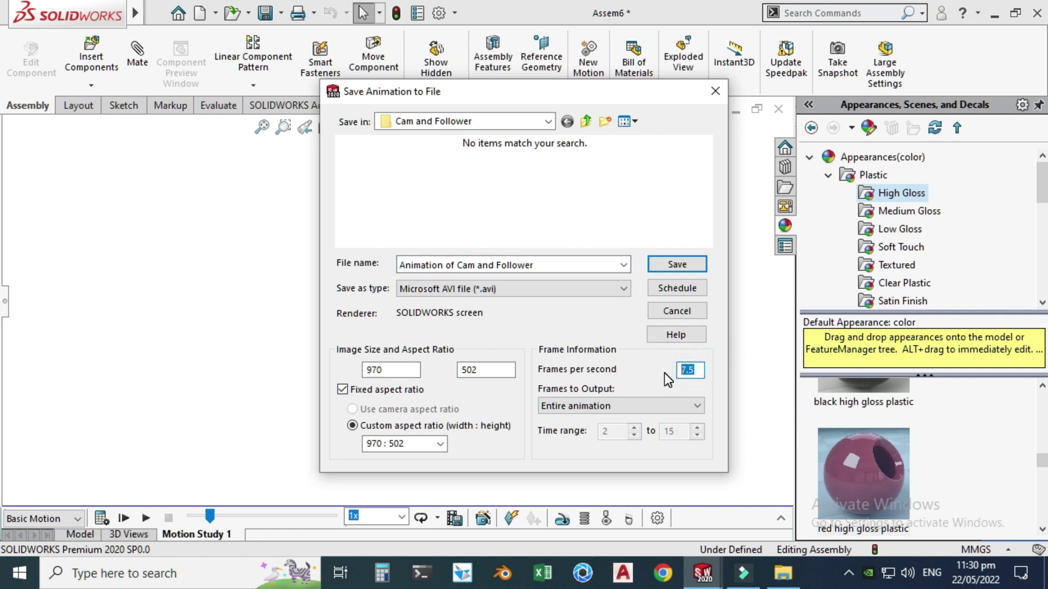
{"action": "type", "text": "50"}
Set the video's custom aspect ratio to 16 : 9 and save it using Microsoft Video 1 compression at quality 85.
{"action": "left_click", "coordinate": [354, 391]}
{"action": "left_click", "coordinate": [353, 391]}
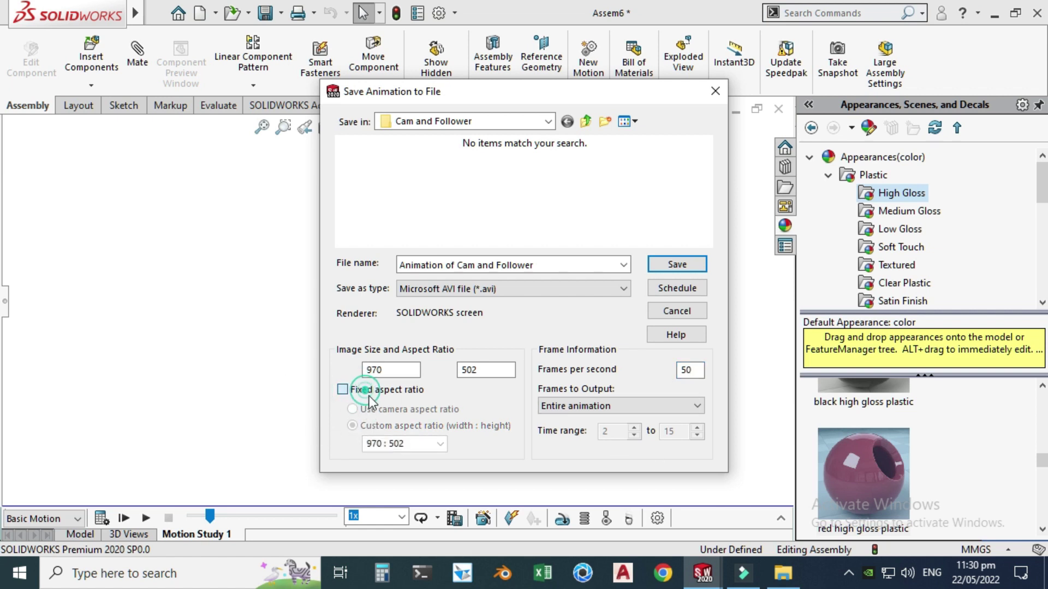
{"action": "left_click", "coordinate": [390, 430]}
{"action": "left_click", "coordinate": [440, 443]}
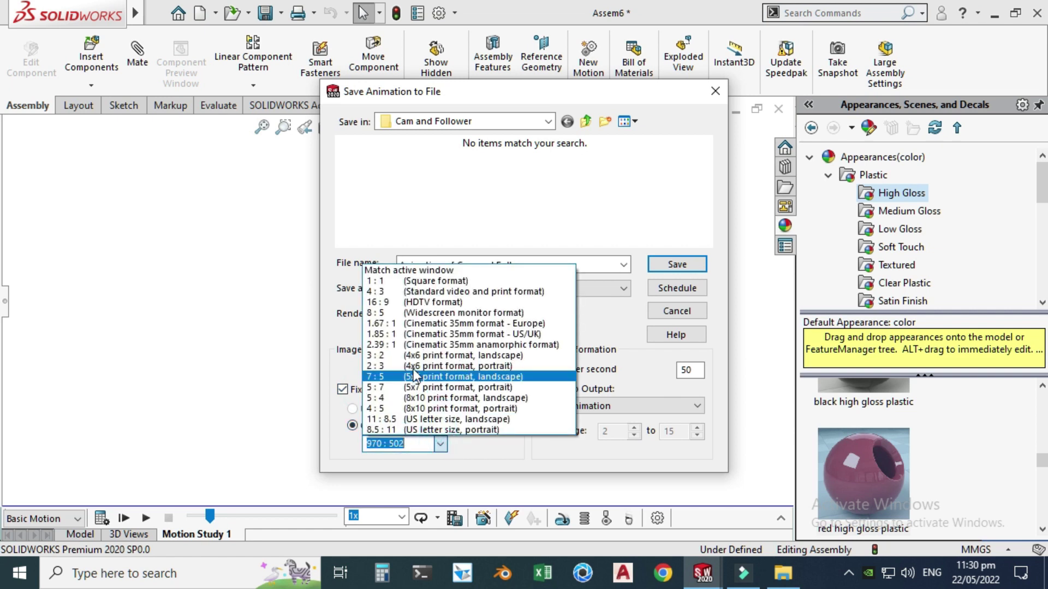
{"action": "left_click", "coordinate": [415, 302]}
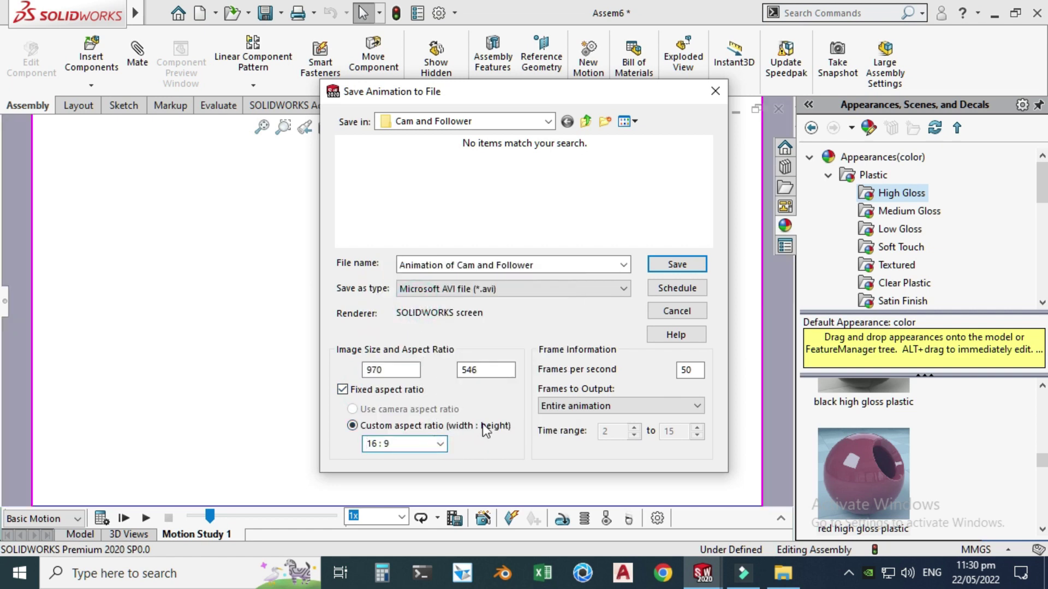
{"action": "left_click", "coordinate": [673, 267]}
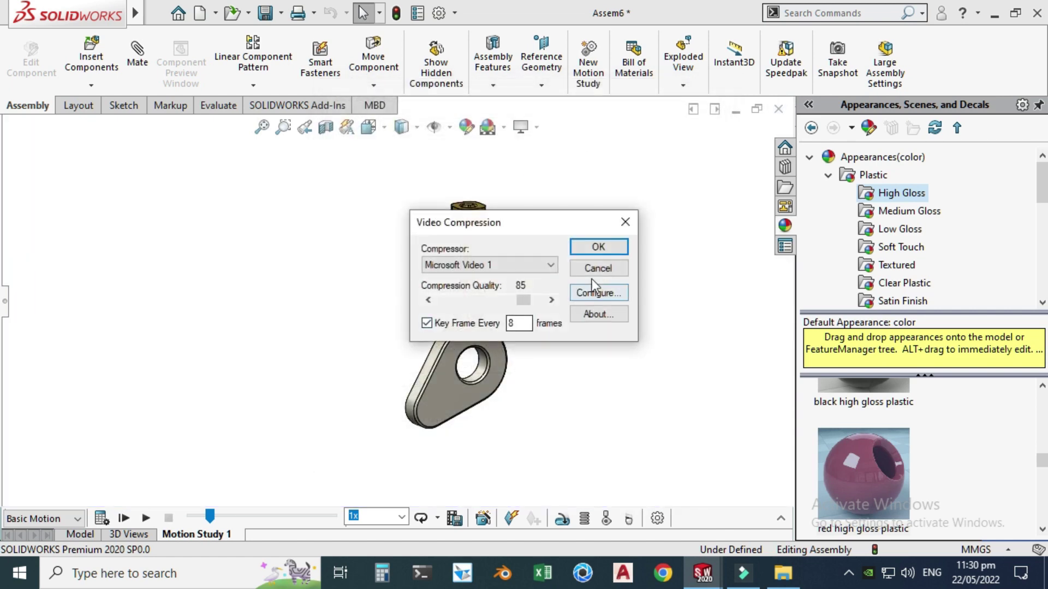
{"action": "left_click", "coordinate": [598, 248]}
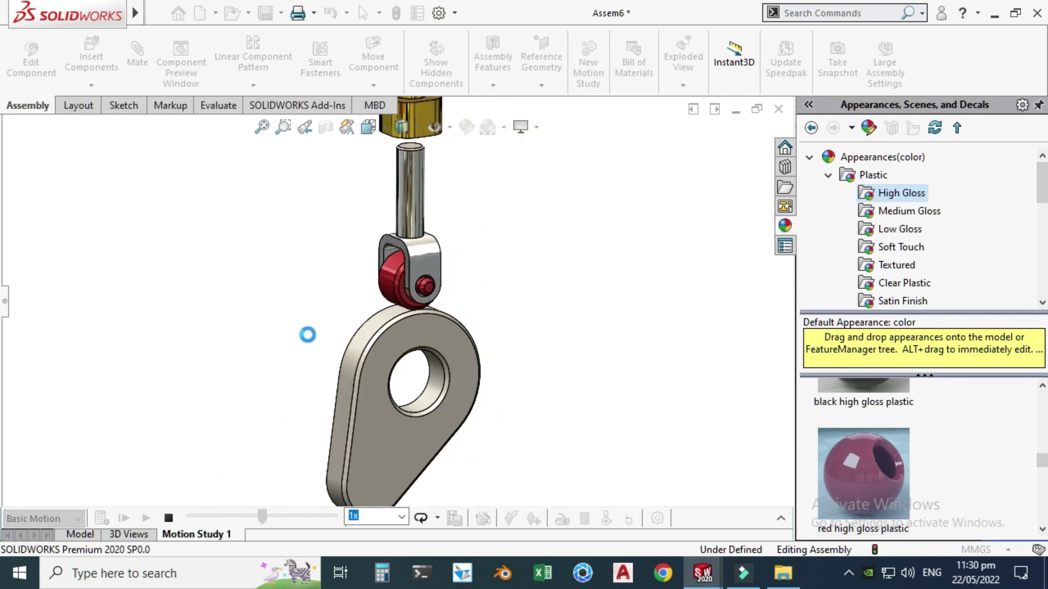
Watch the animation from the back and right views while it is saved, and inspect the cam and follower from an angle.
{"action": "left_click", "coordinate": [376, 125]}
{"action": "left_click", "coordinate": [431, 168]}
{"action": "scroll", "coordinate": [432, 169], "scroll_direction": "down", "scroll_amount": 1}
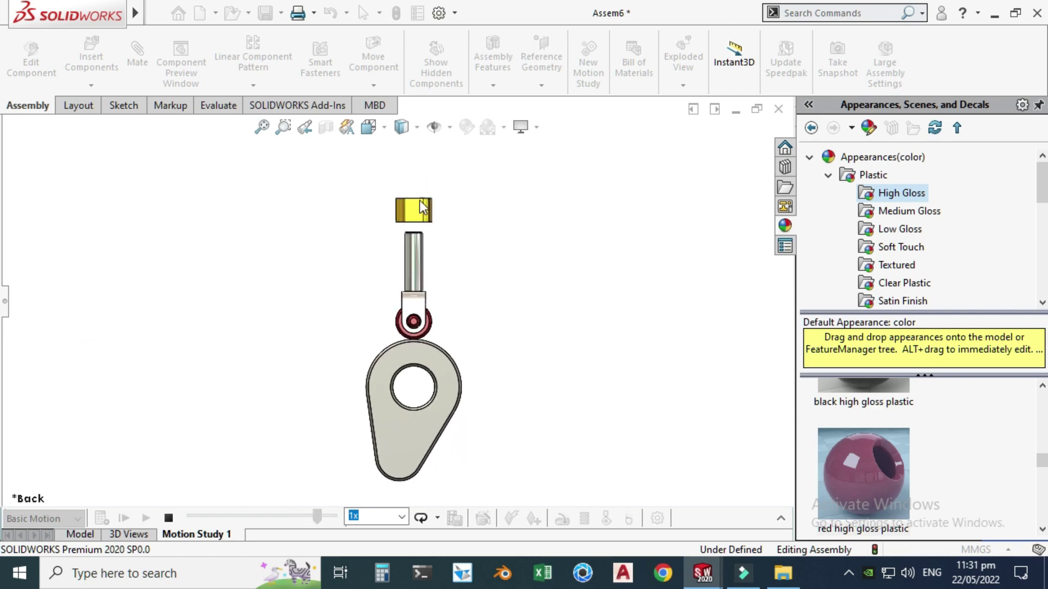
{"action": "key", "text": "space"}
{"action": "left_click", "coordinate": [213, 273]}
{"action": "left_click", "coordinate": [373, 126]}
{"action": "left_click", "coordinate": [191, 320]}
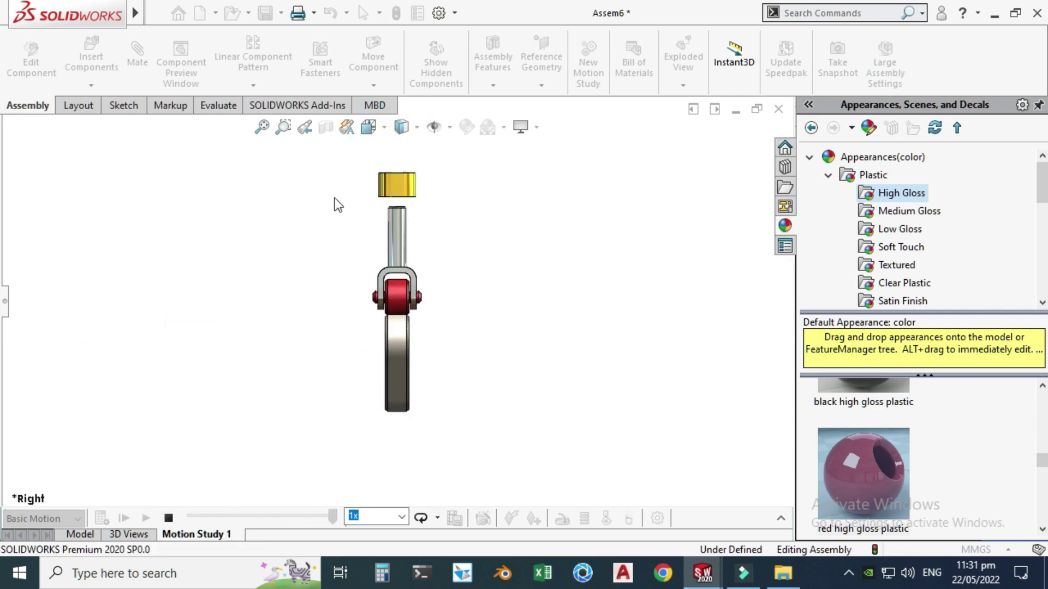
{"action": "right_click", "coordinate": [540, 197]}
{"action": "left_click", "coordinate": [573, 262]}
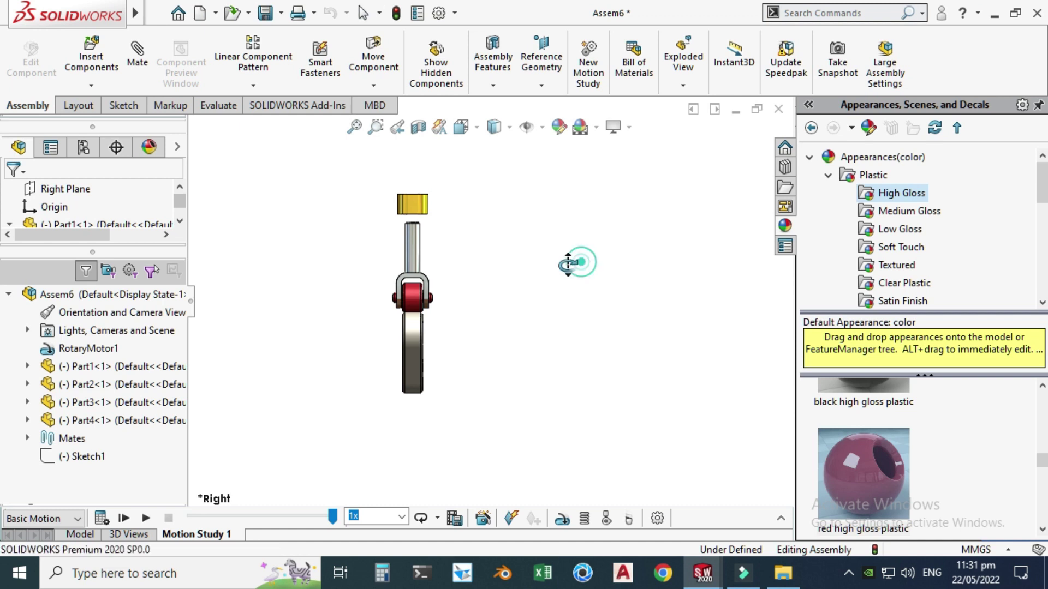
{"action": "left_click_drag", "start_coordinate": [572, 262], "coordinate": [389, 247]}
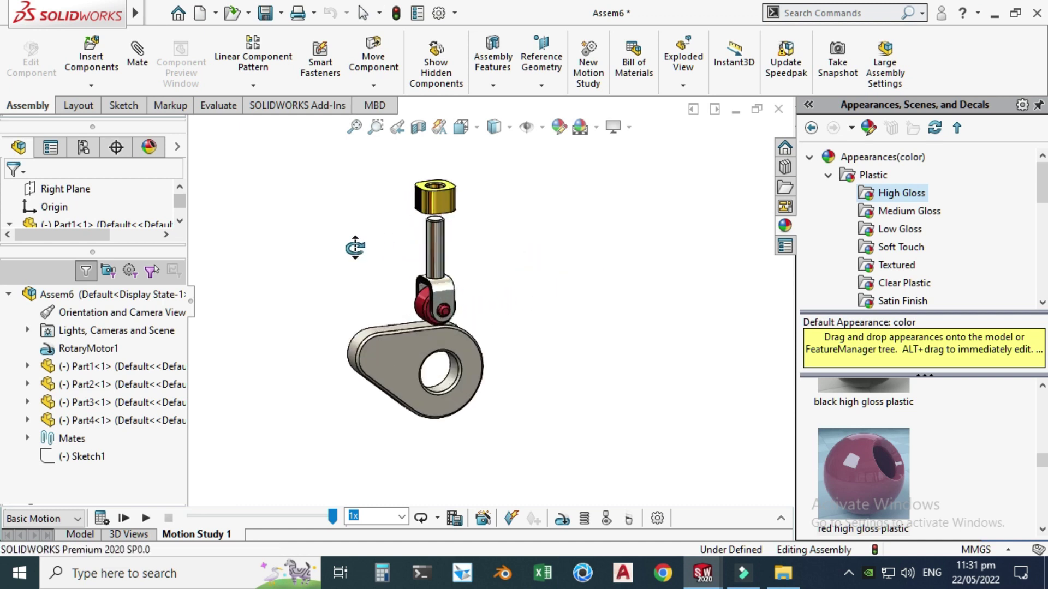
{"action": "scroll", "coordinate": [322, 262], "scroll_direction": "down", "scroll_amount": 2}
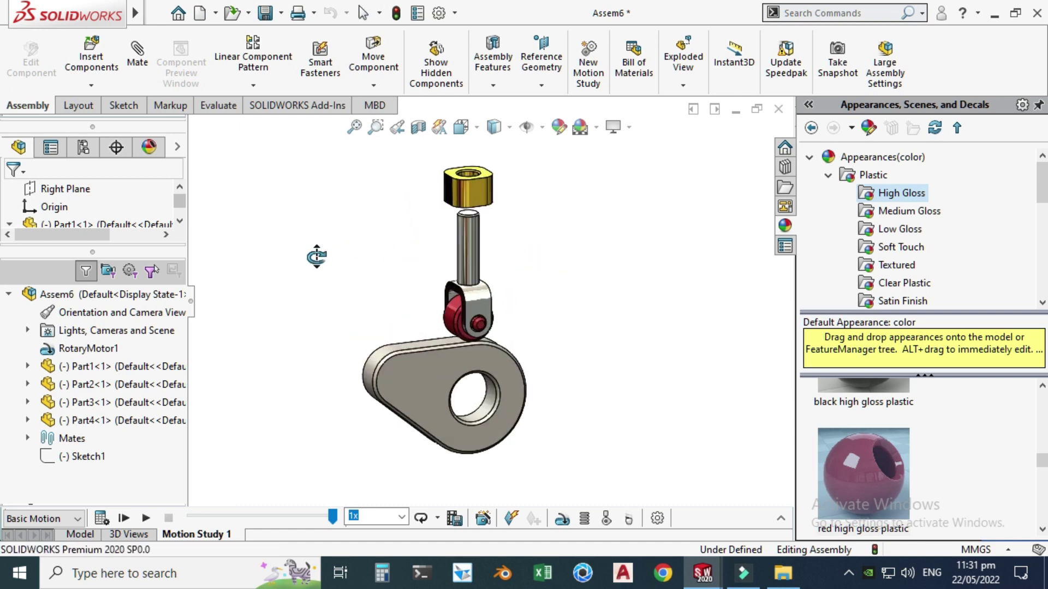